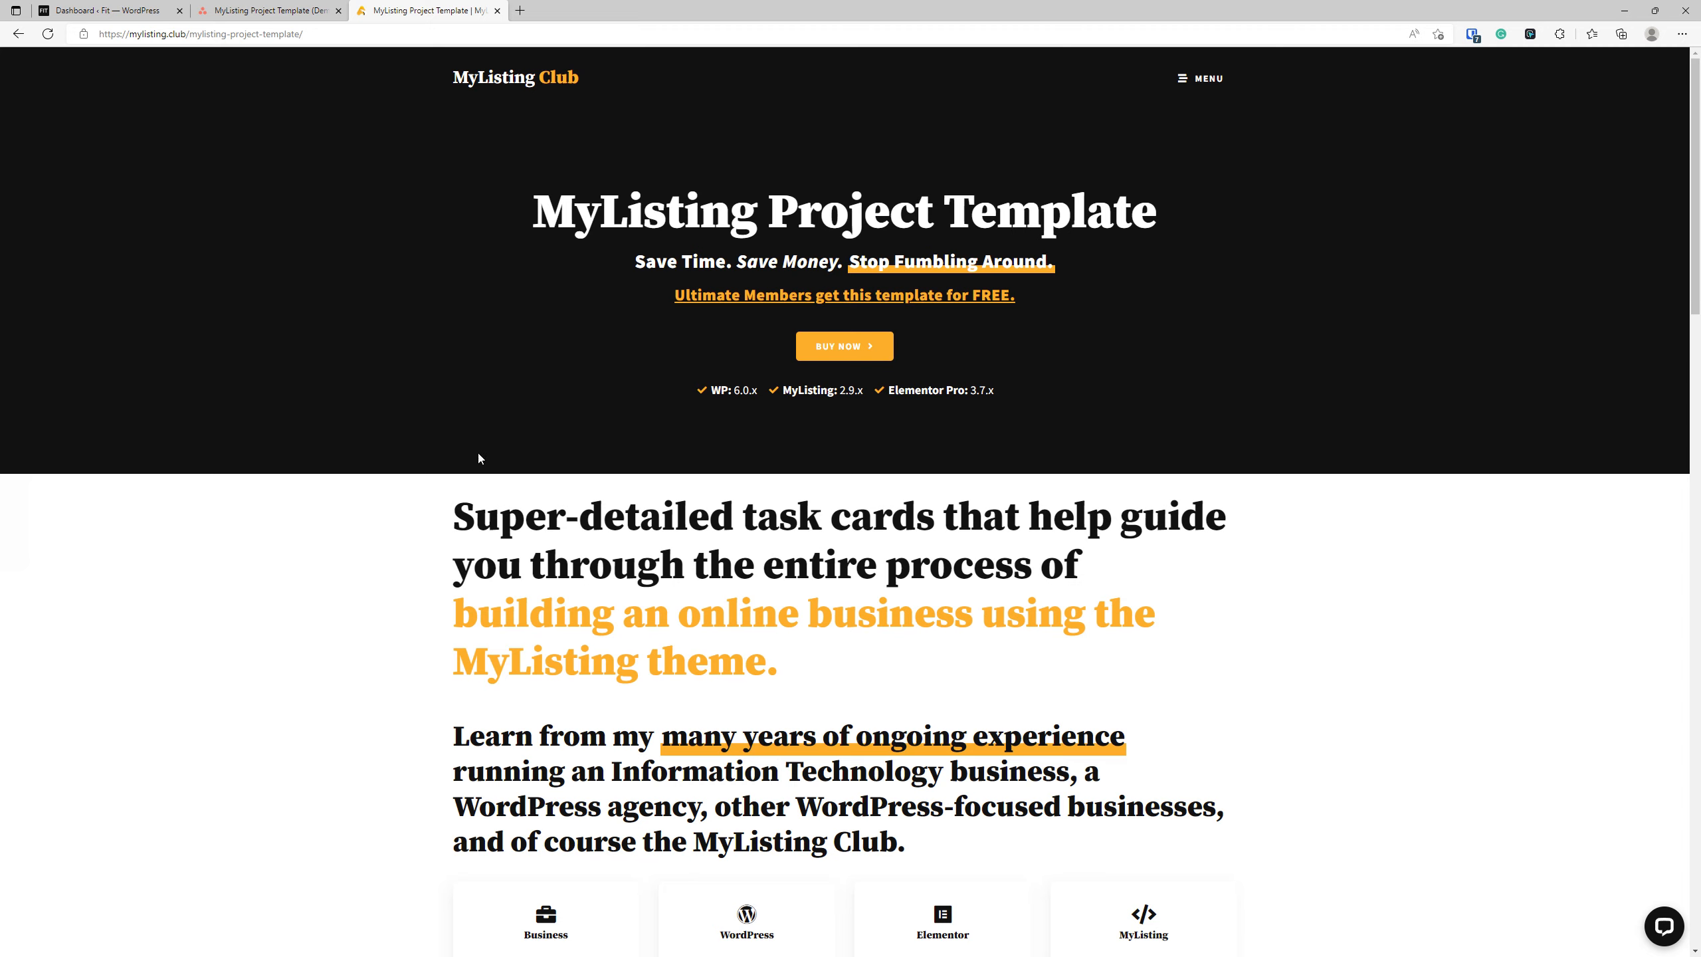
Leave the MyListing Club site and open the Logo task card on the Asana project board.
{"action": "left_click", "coordinate": [491, 91]}
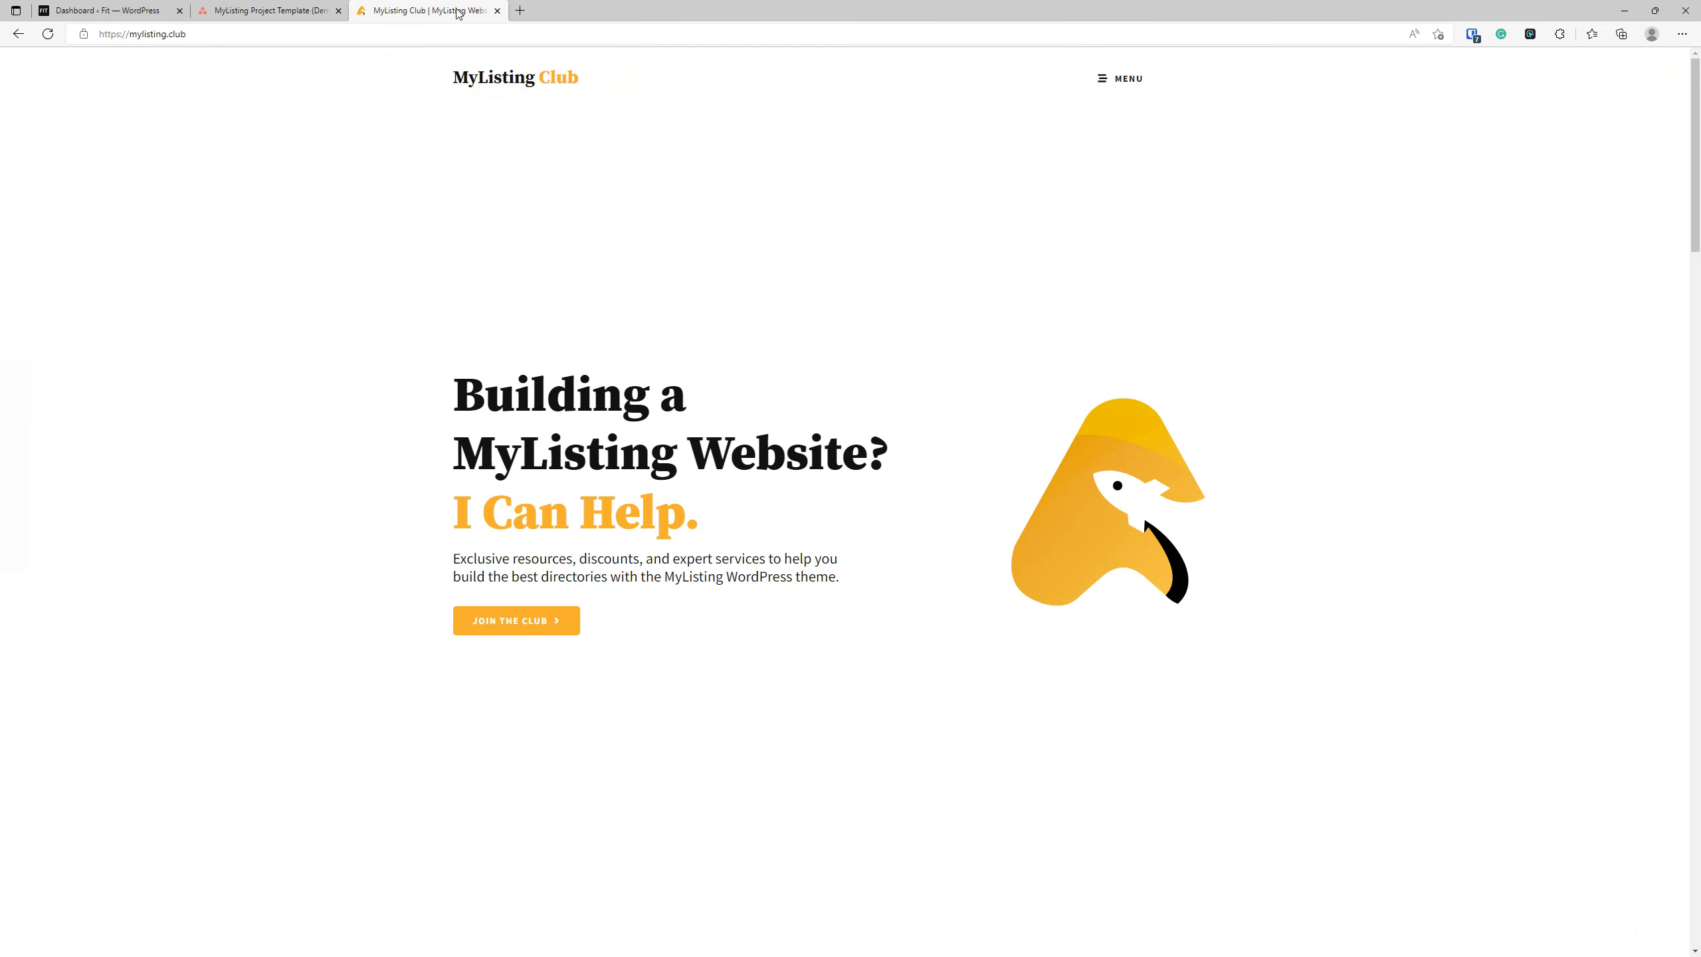
{"action": "key", "text": "ctrl+w"}
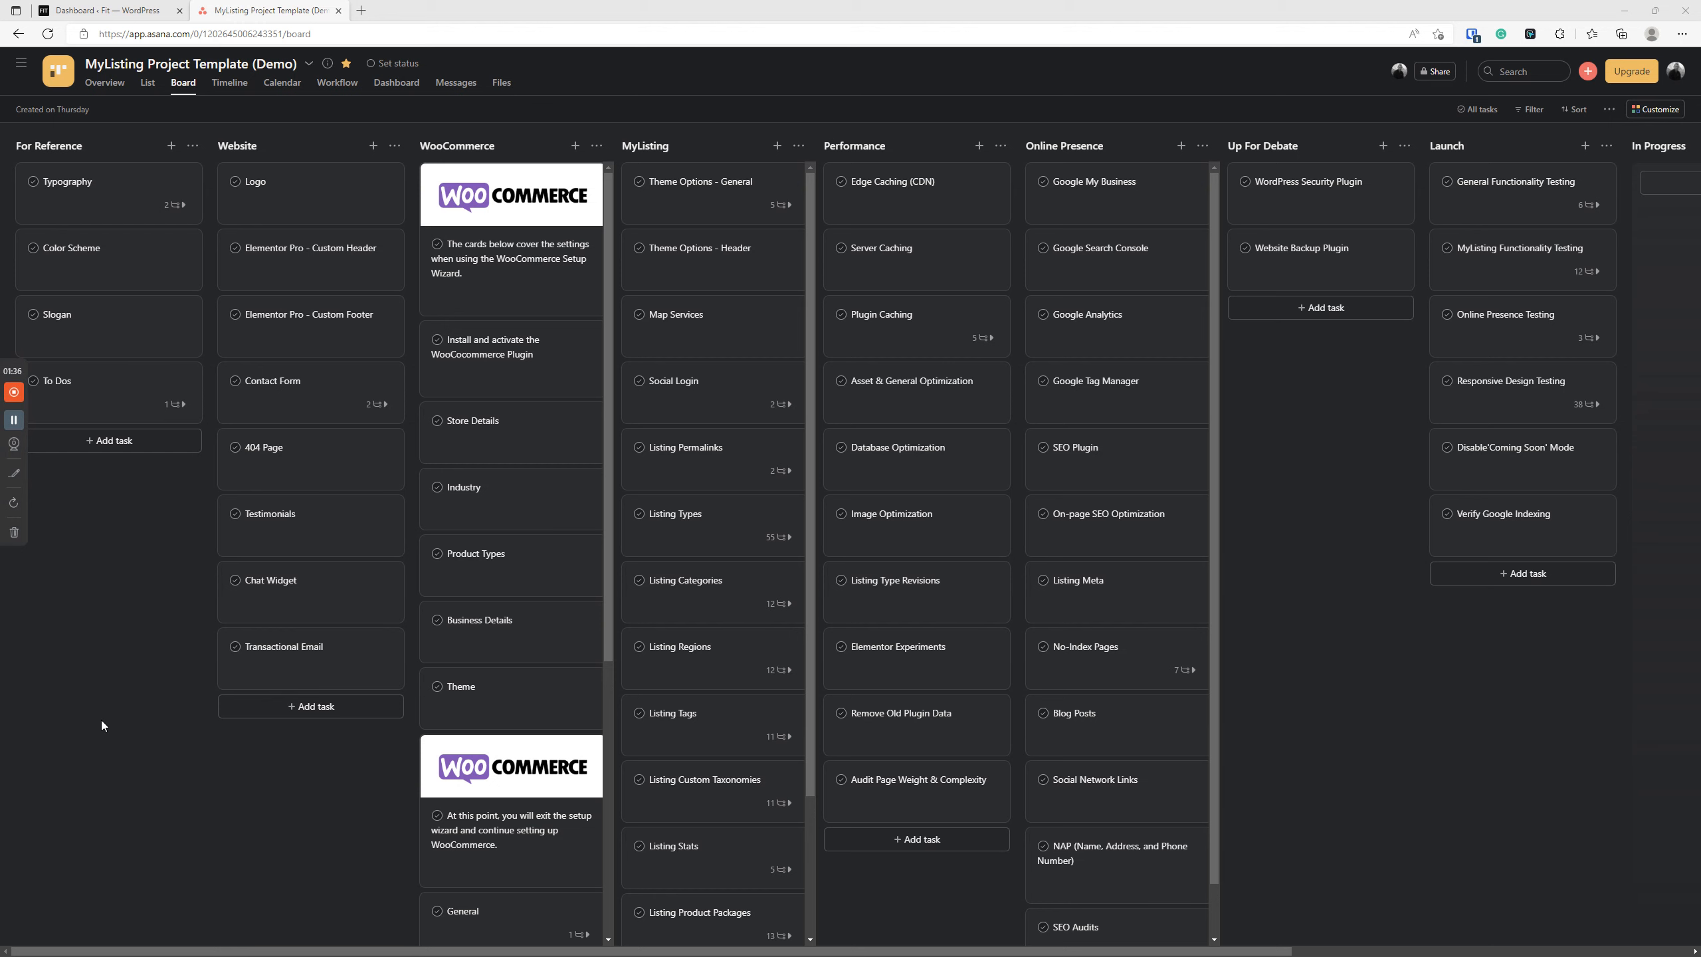
{"action": "left_click", "coordinate": [279, 196]}
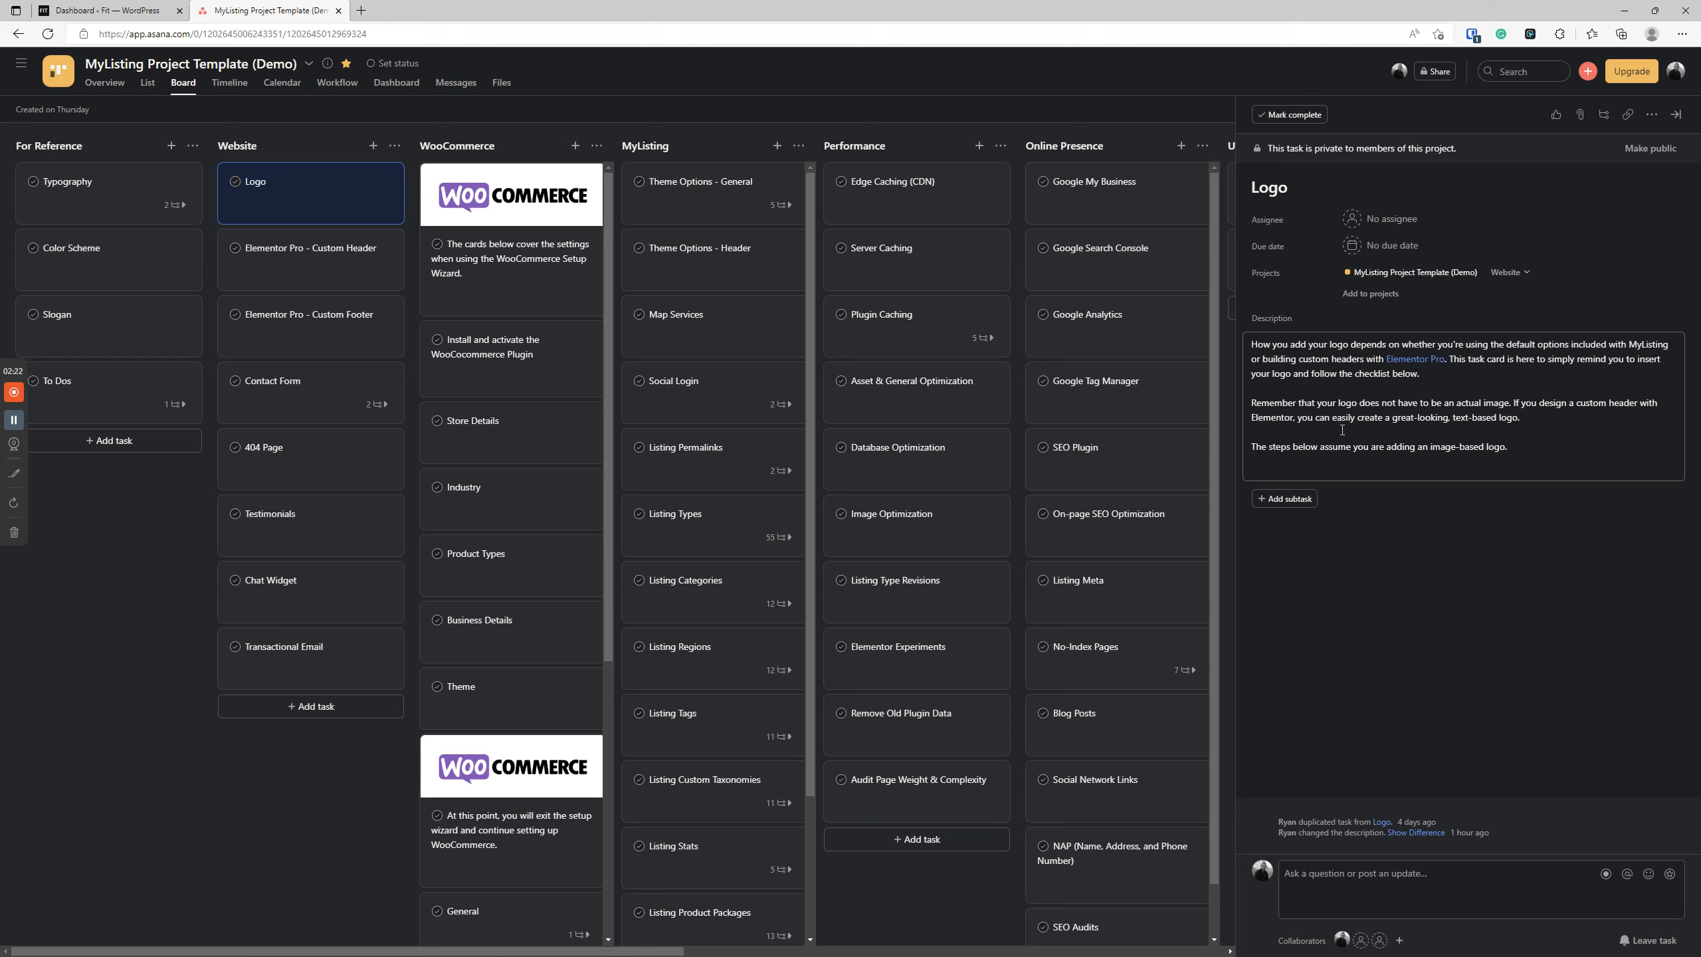
Switch to the WordPress dashboard and open the form for adding a new Elementor template in a separate browser tab.
{"action": "left_click", "coordinate": [107, 10]}
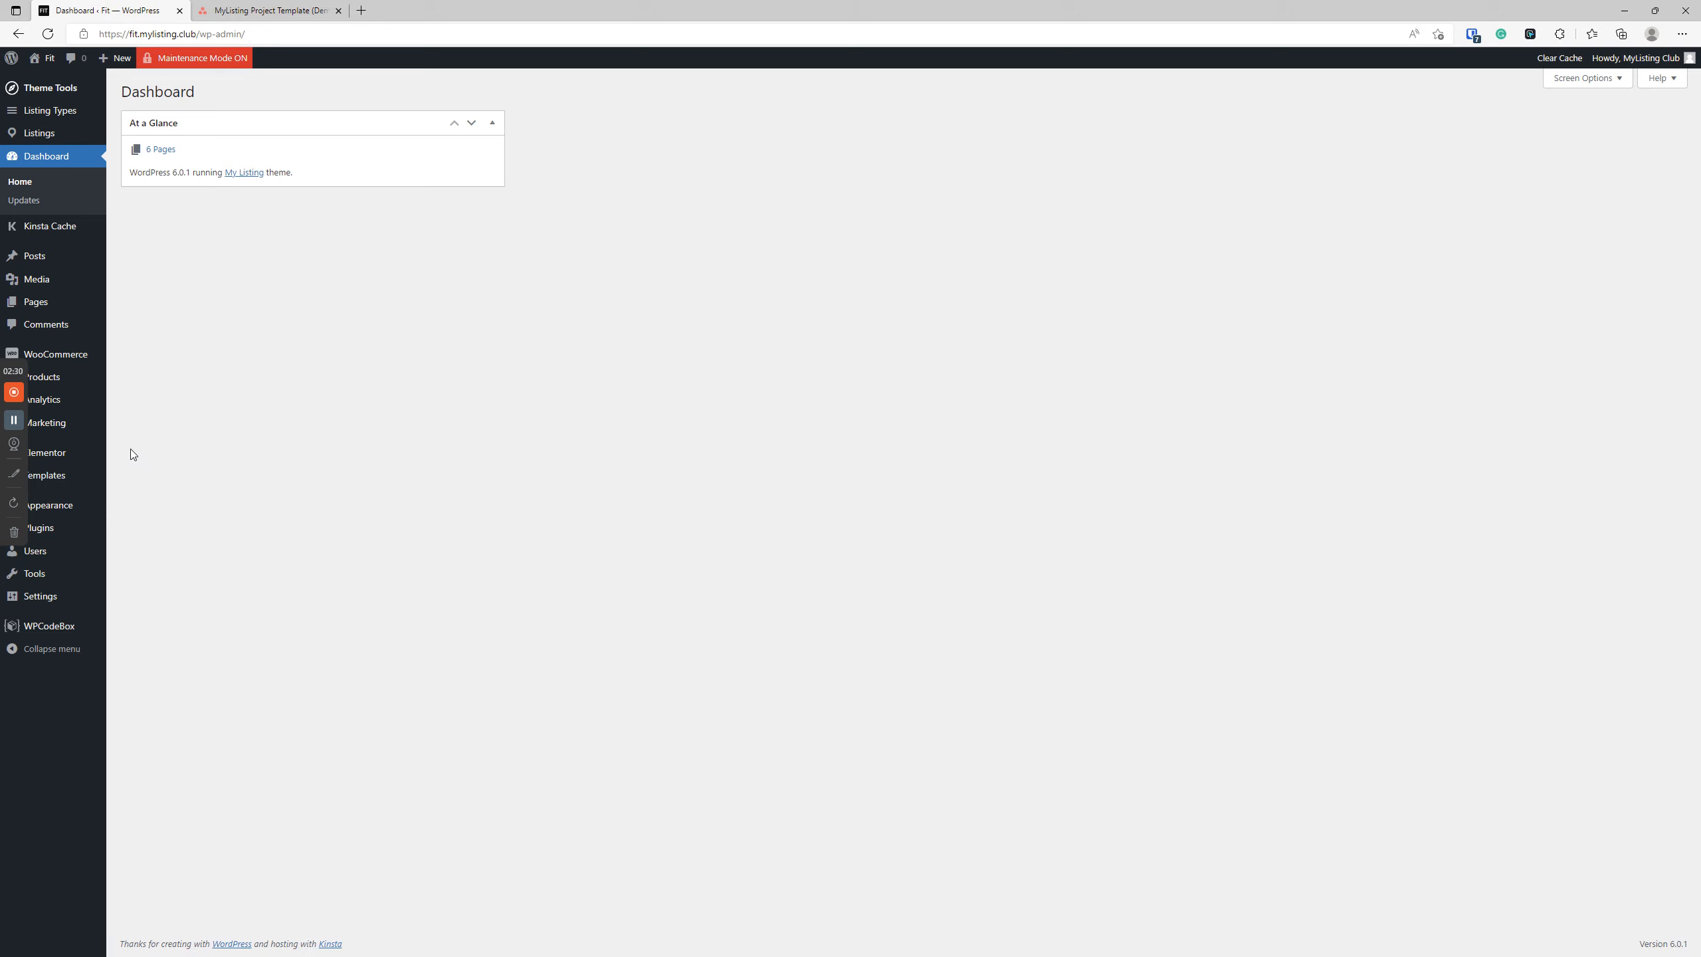
{"action": "mouse_move", "coordinate": [64, 481]}
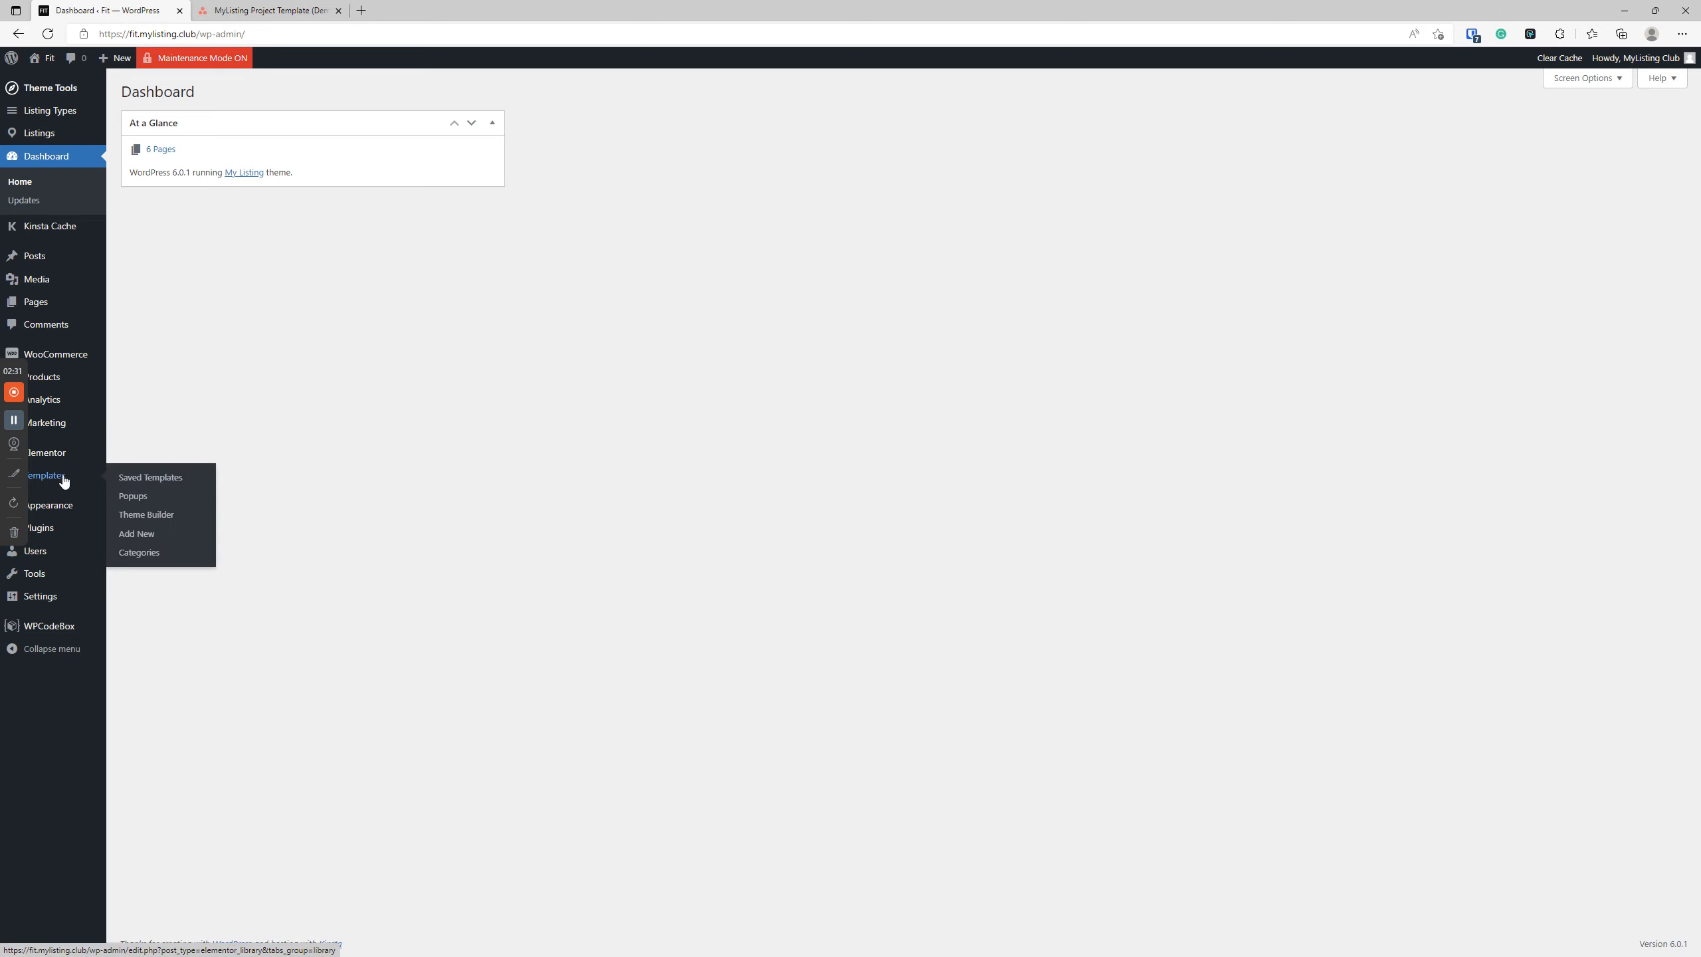
{"action": "right_click", "coordinate": [136, 534]}
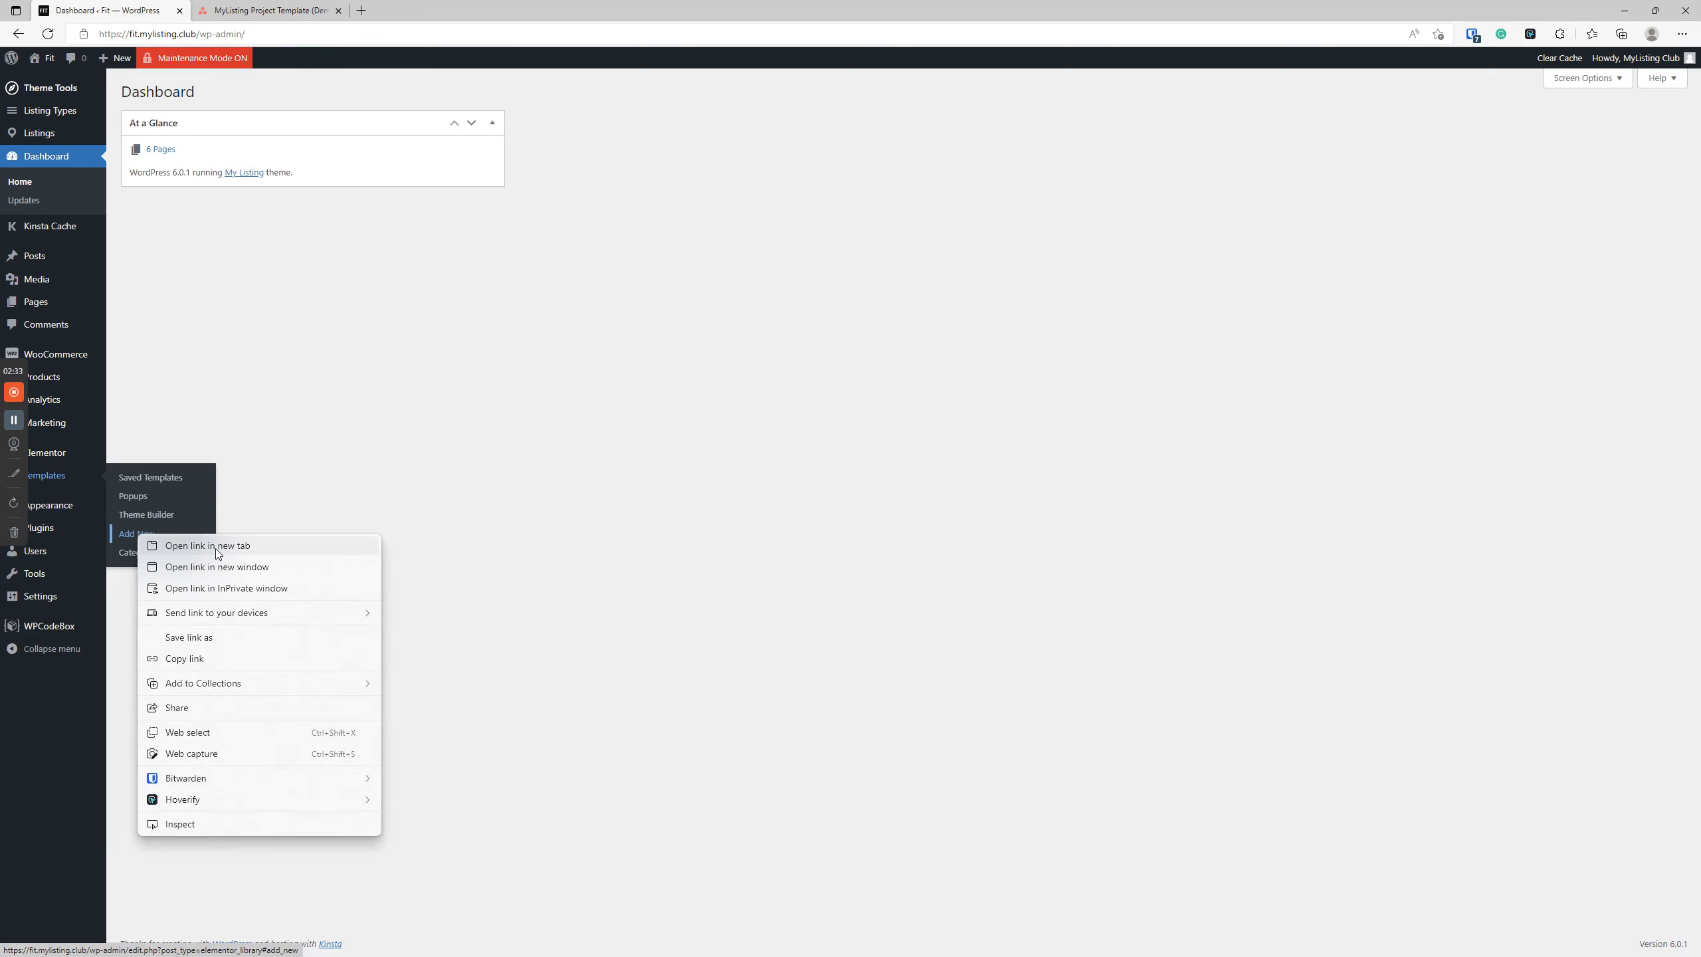
{"action": "left_click", "coordinate": [215, 548]}
{"action": "left_click", "coordinate": [302, 3]}
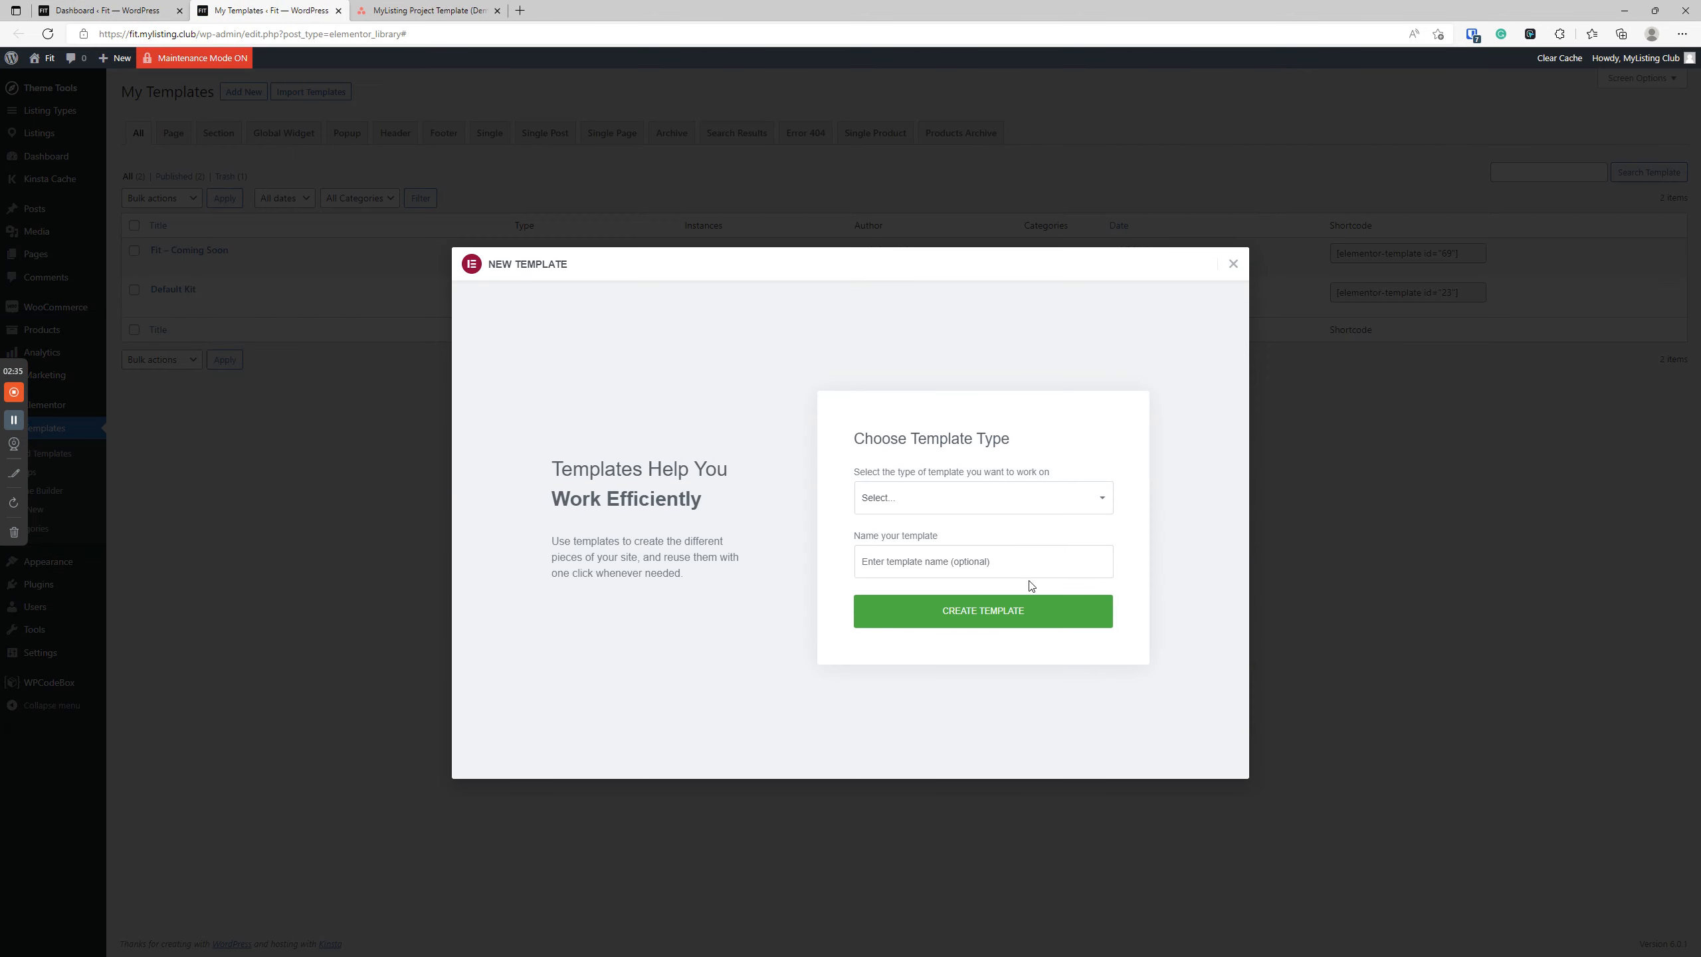
Create a template of type Header named "Fit - Header".
{"action": "left_click", "coordinate": [988, 509]}
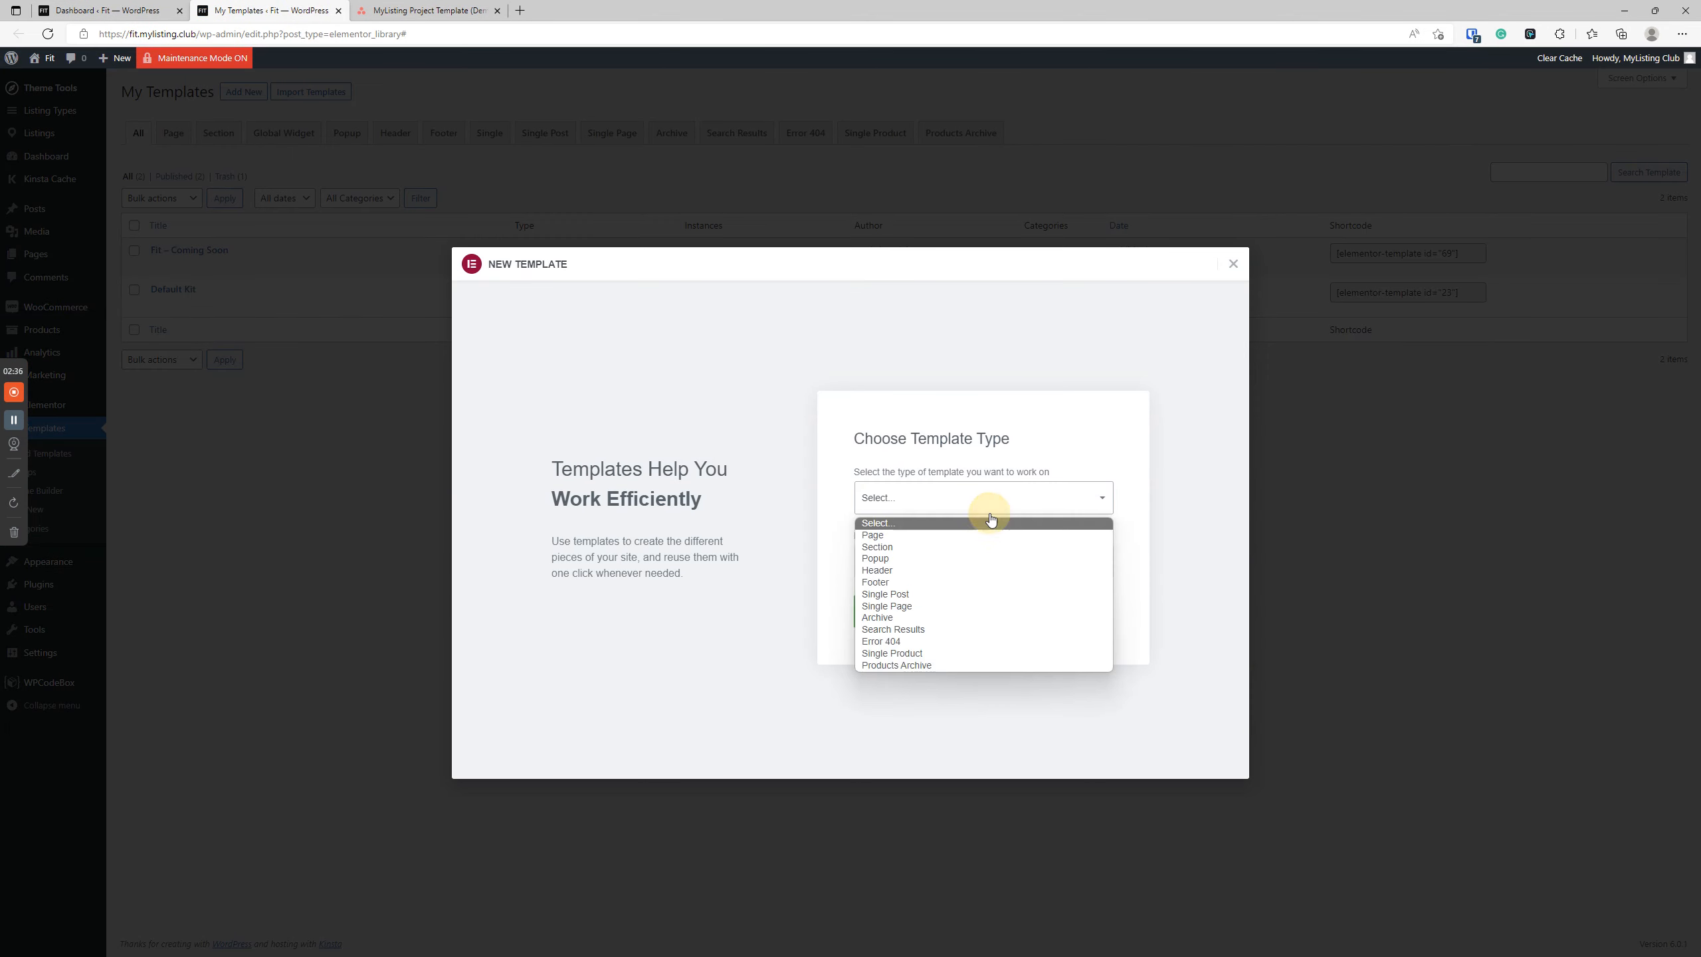
{"action": "left_click", "coordinate": [912, 568]}
{"action": "left_click", "coordinate": [910, 568]}
{"action": "type", "text": "Fit - Hea"}
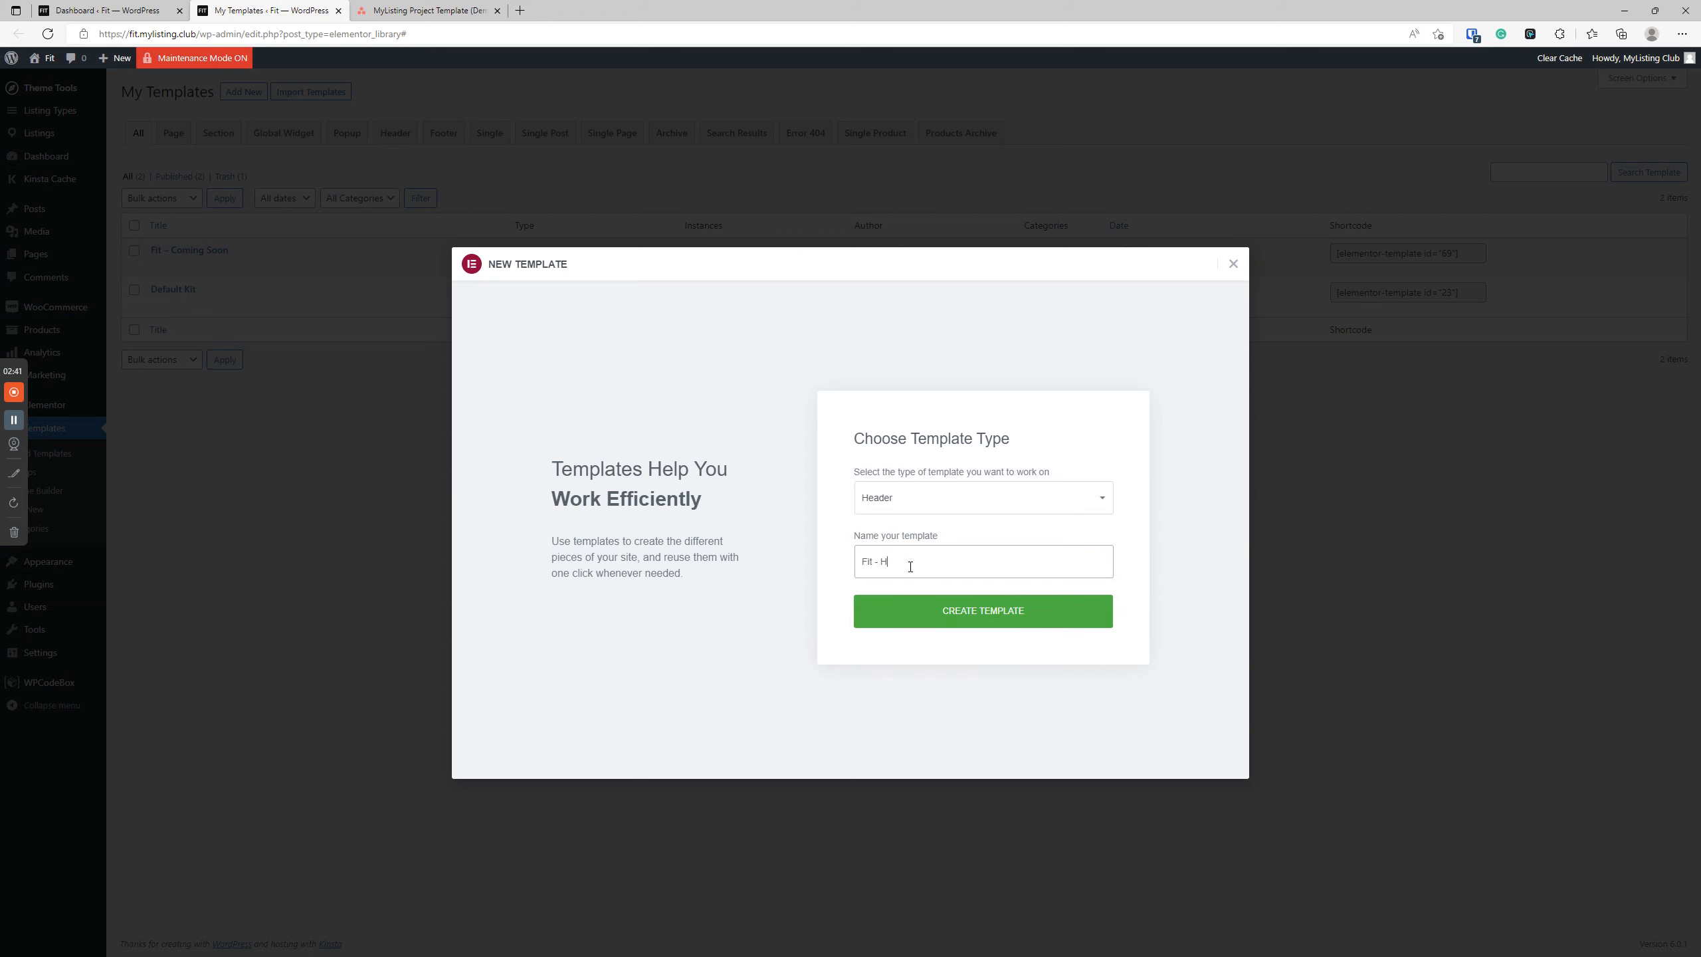
{"action": "type", "text": "der"}
{"action": "left_click", "coordinate": [1011, 619]}
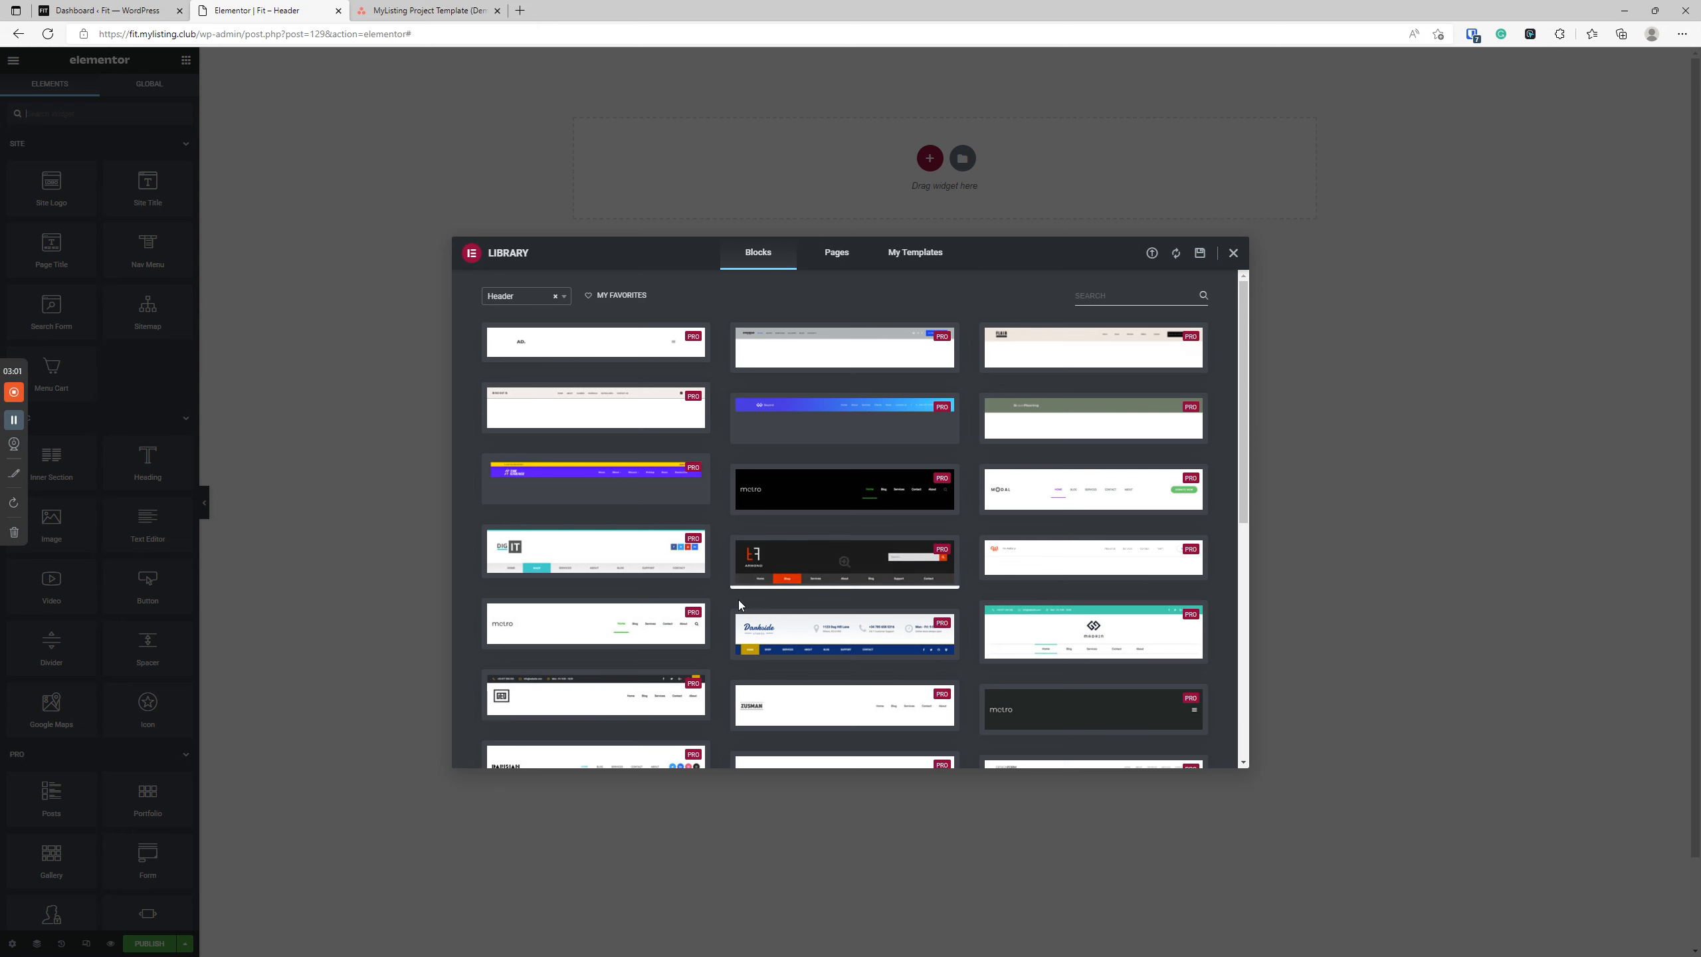
Look through the header blocks in the template library and close it without inserting one.
{"action": "scroll", "coordinate": [726, 576], "scroll_direction": "down", "scroll_amount": 7}
{"action": "scroll", "coordinate": [759, 548], "scroll_direction": "up", "scroll_amount": 10}
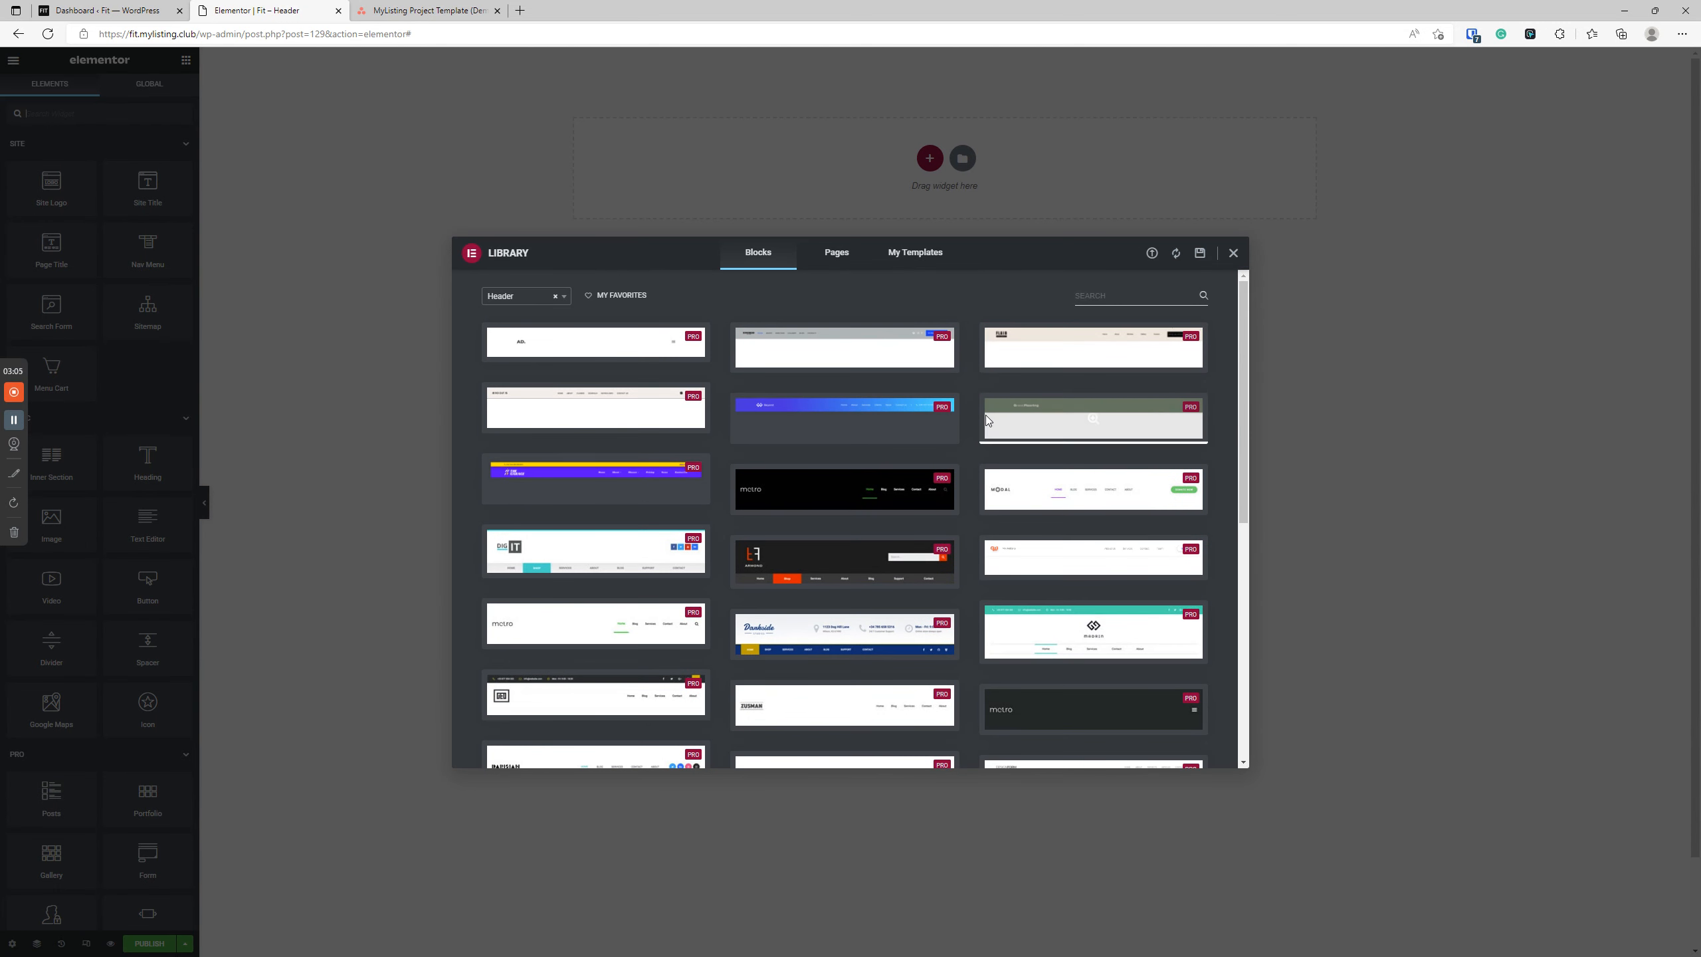
{"action": "left_click", "coordinate": [1234, 254]}
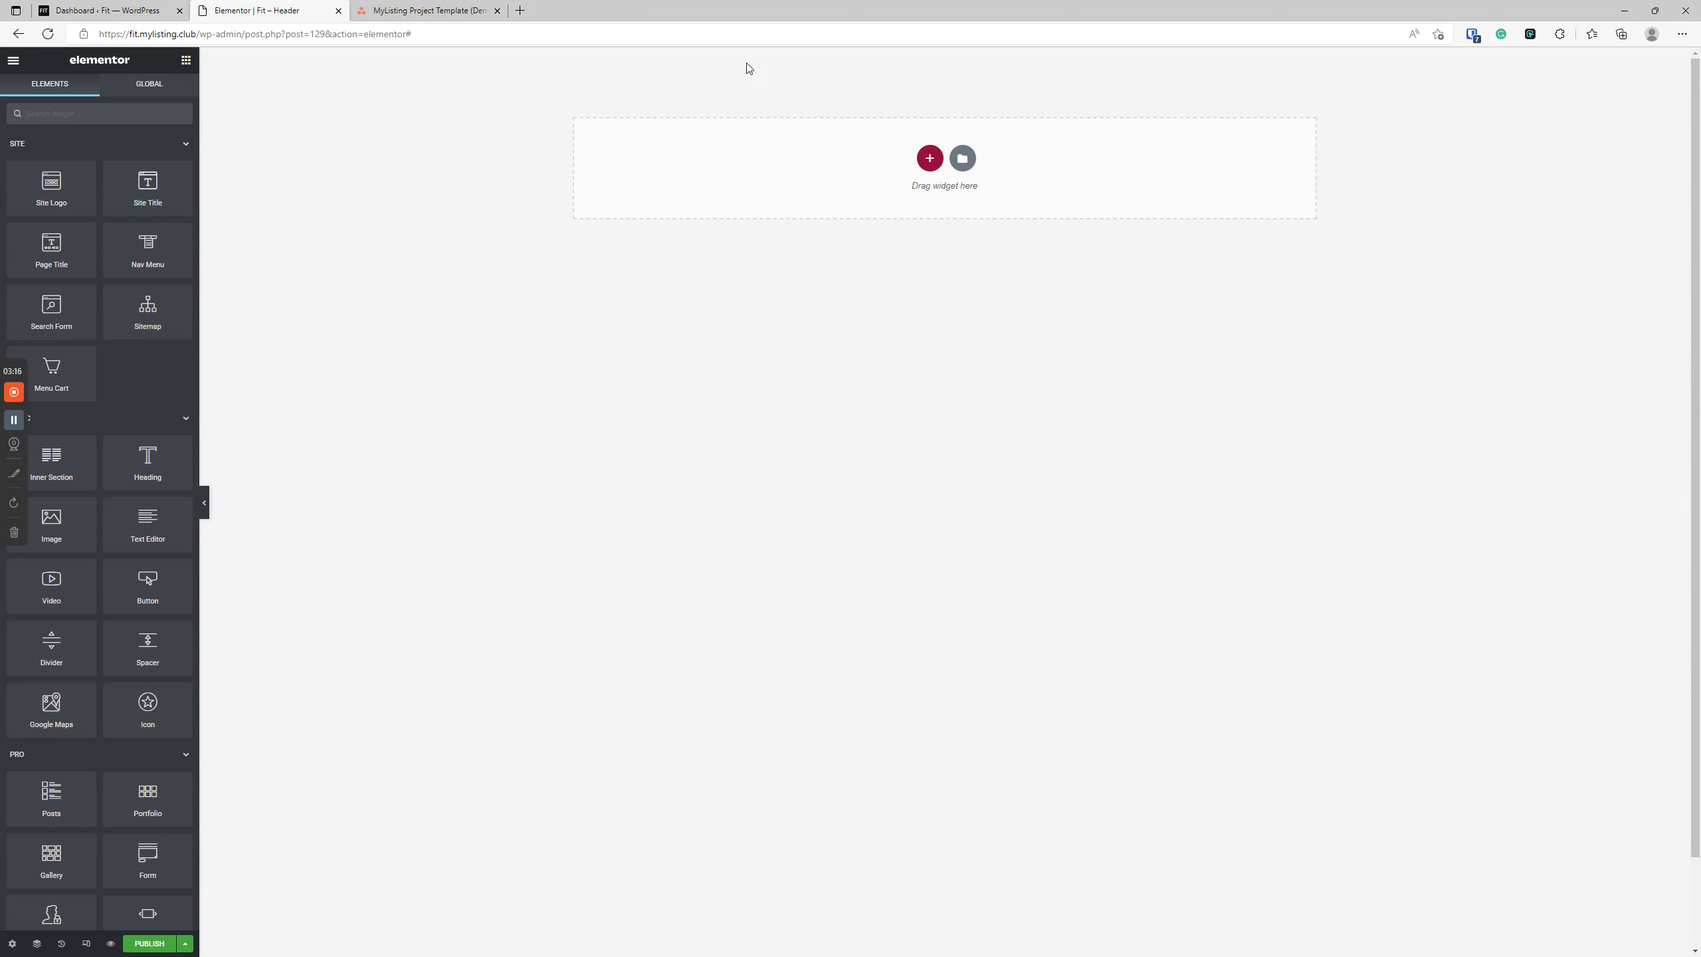
{"action": "left_click", "coordinate": [929, 159]}
{"action": "left_click", "coordinate": [1298, 138]}
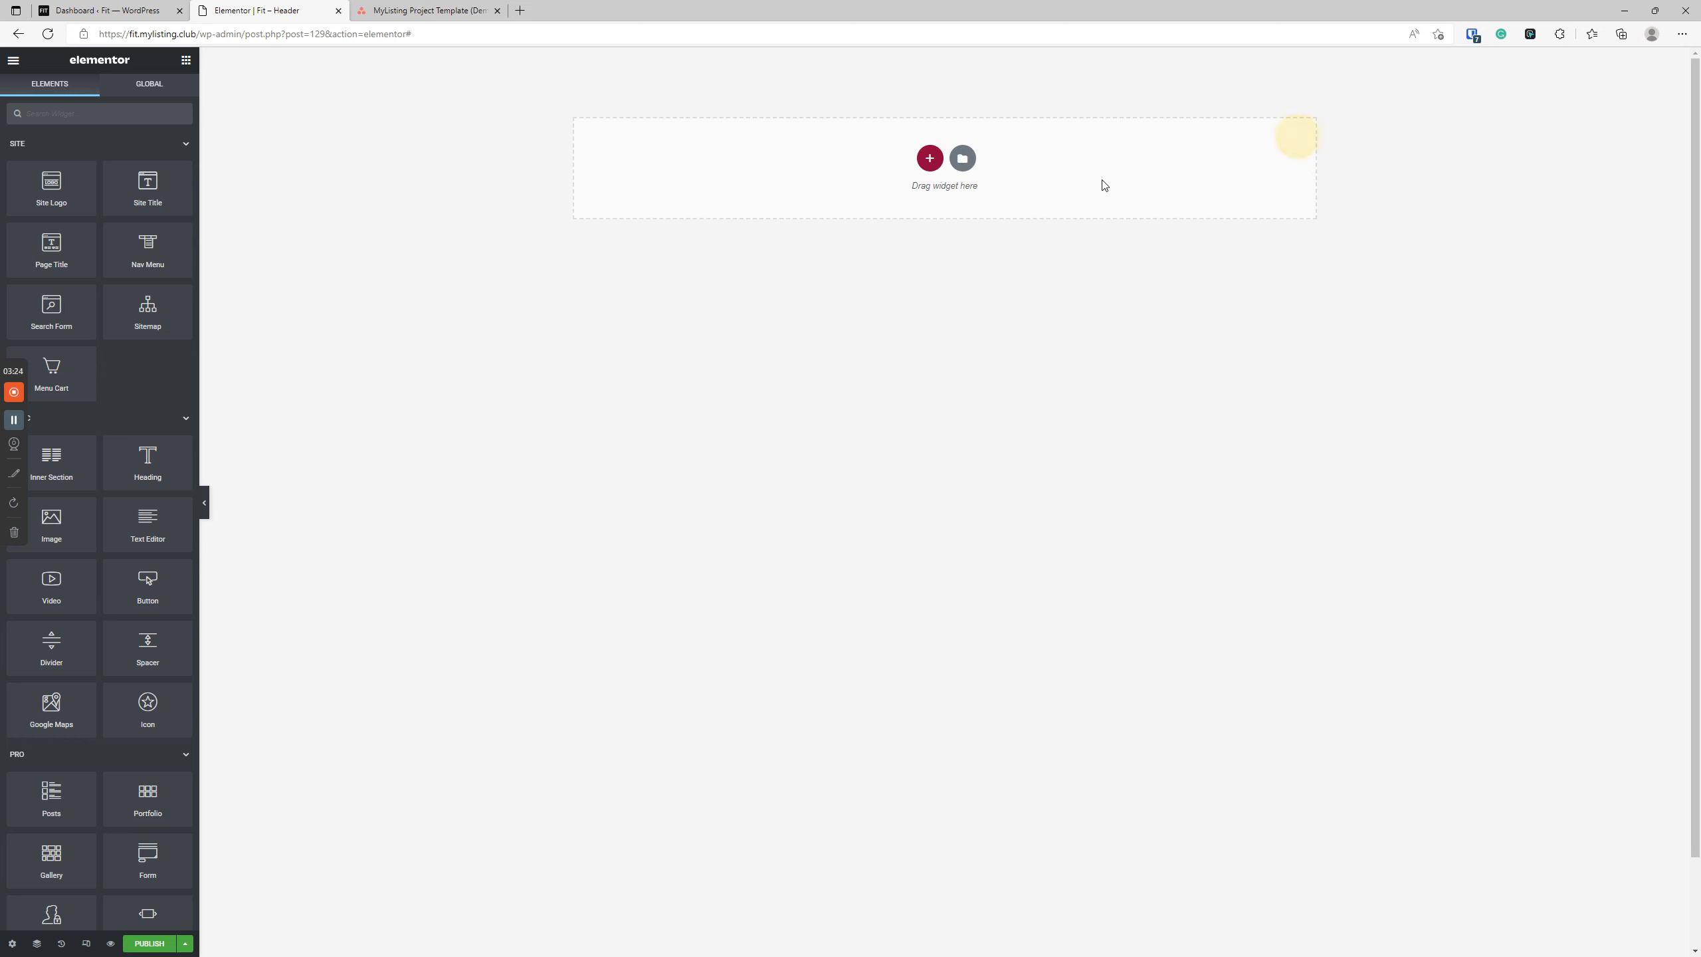
{"action": "left_click", "coordinate": [929, 167]}
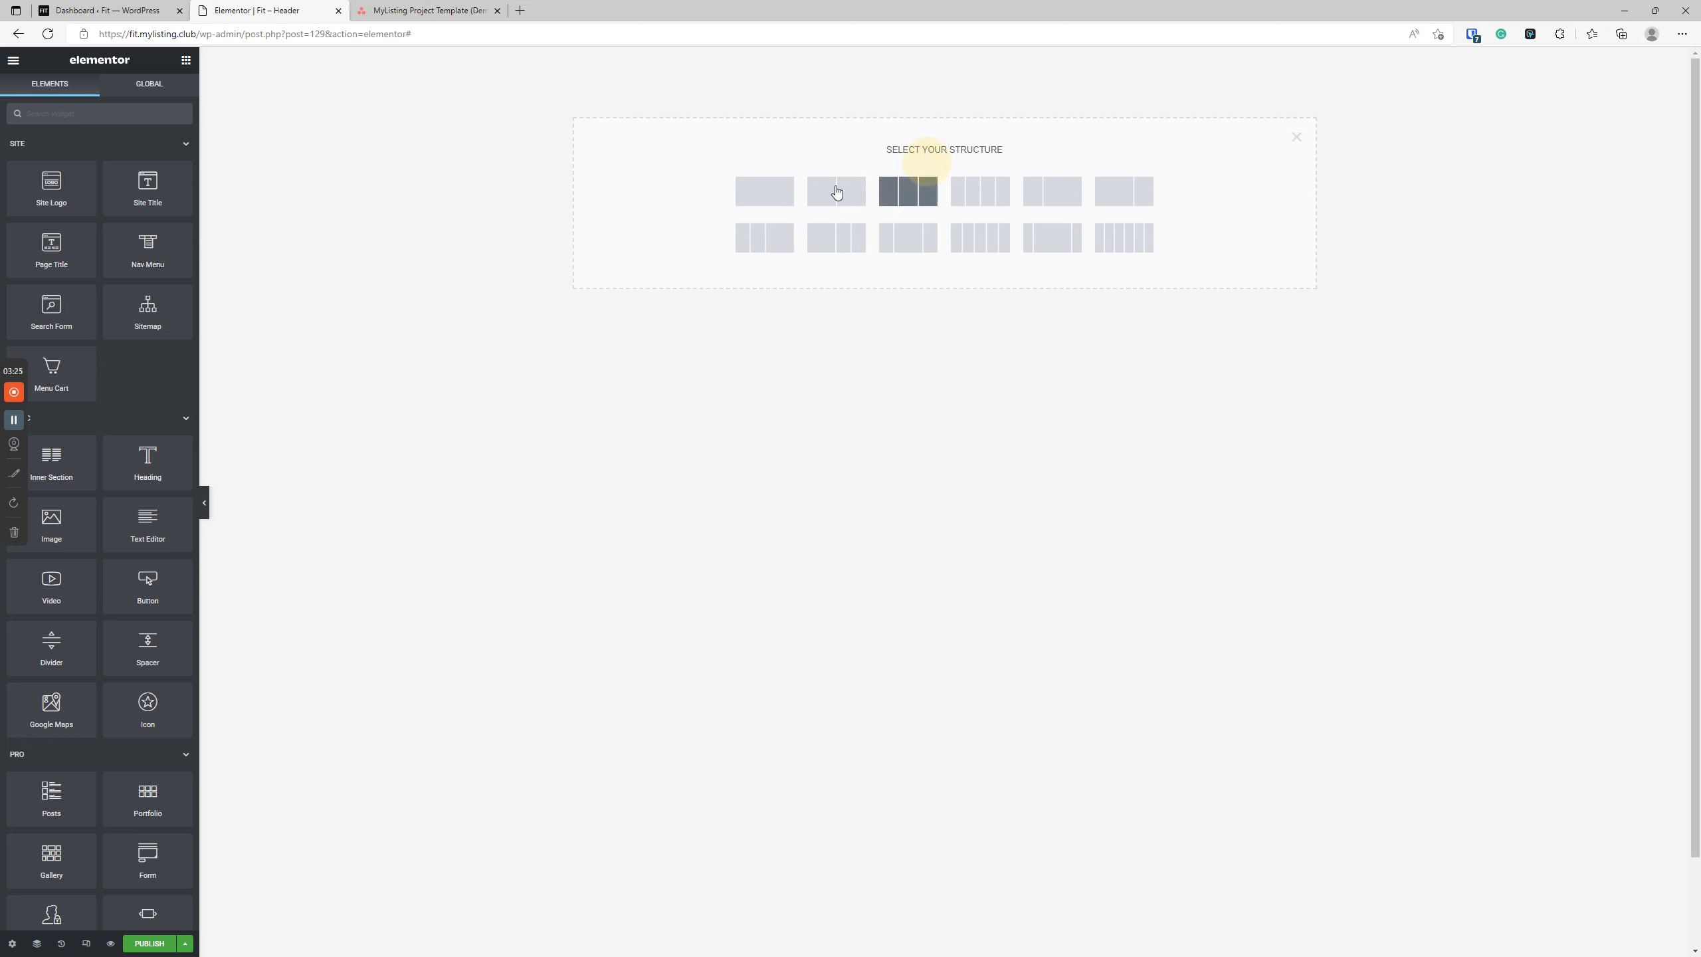
{"action": "left_click", "coordinate": [1296, 138]}
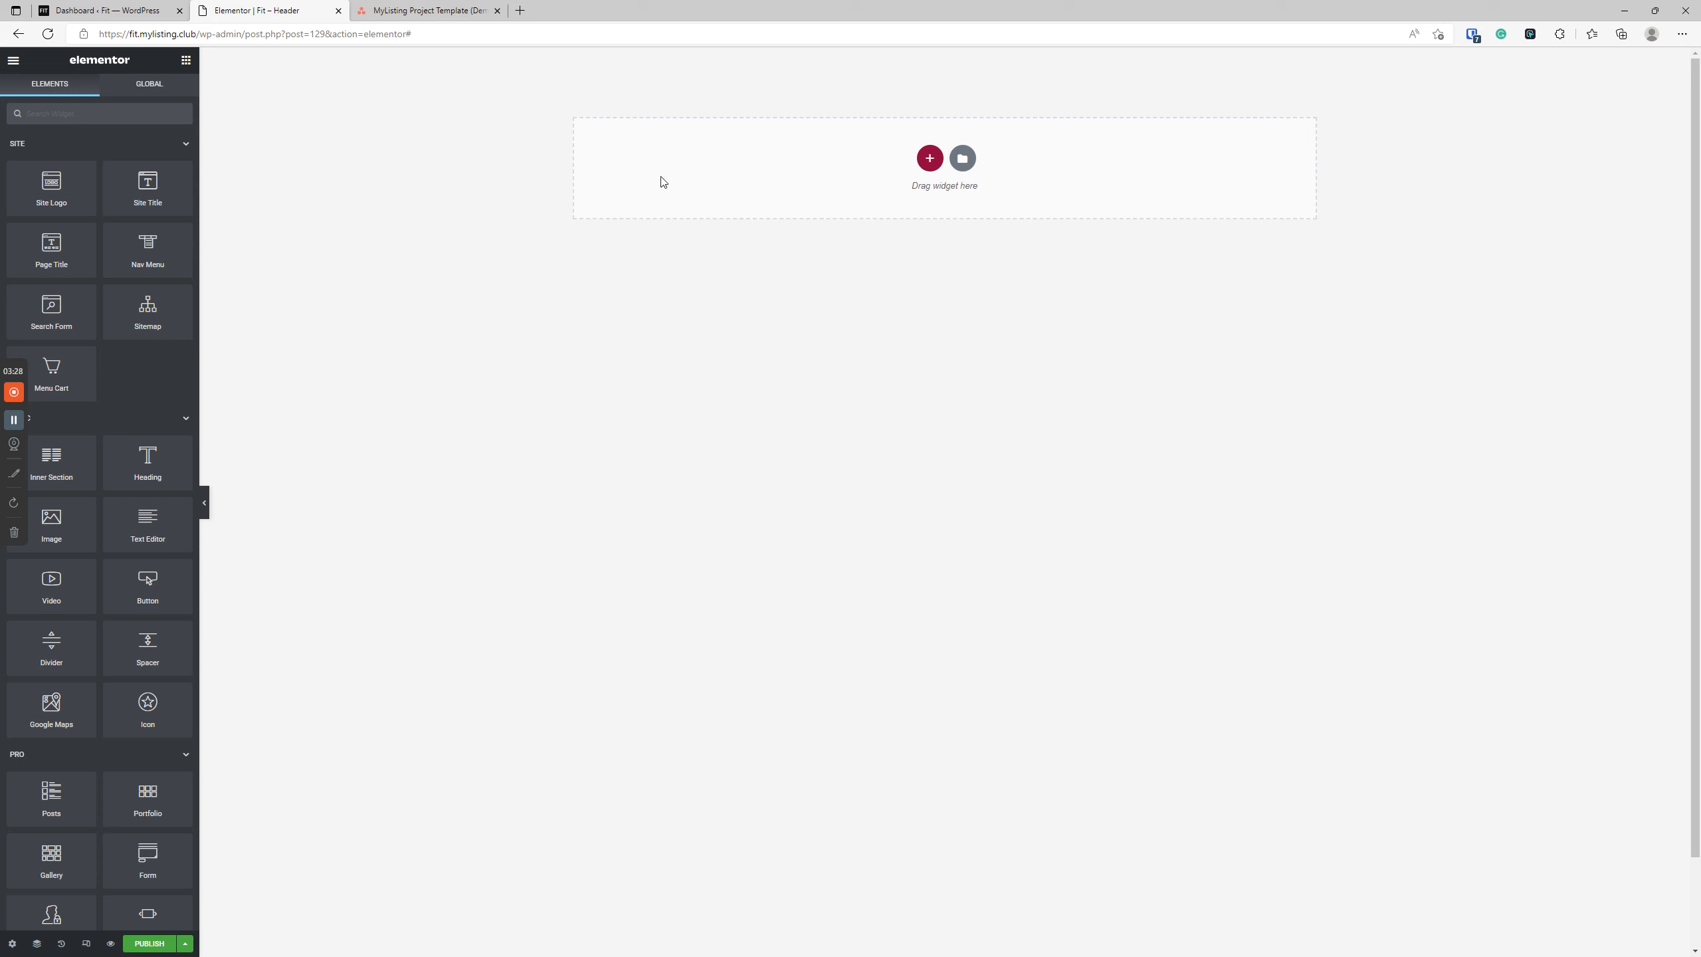
Add a Heading widget to the empty header template.
{"action": "left_click_drag", "start_coordinate": [121, 471], "coordinate": [652, 203]}
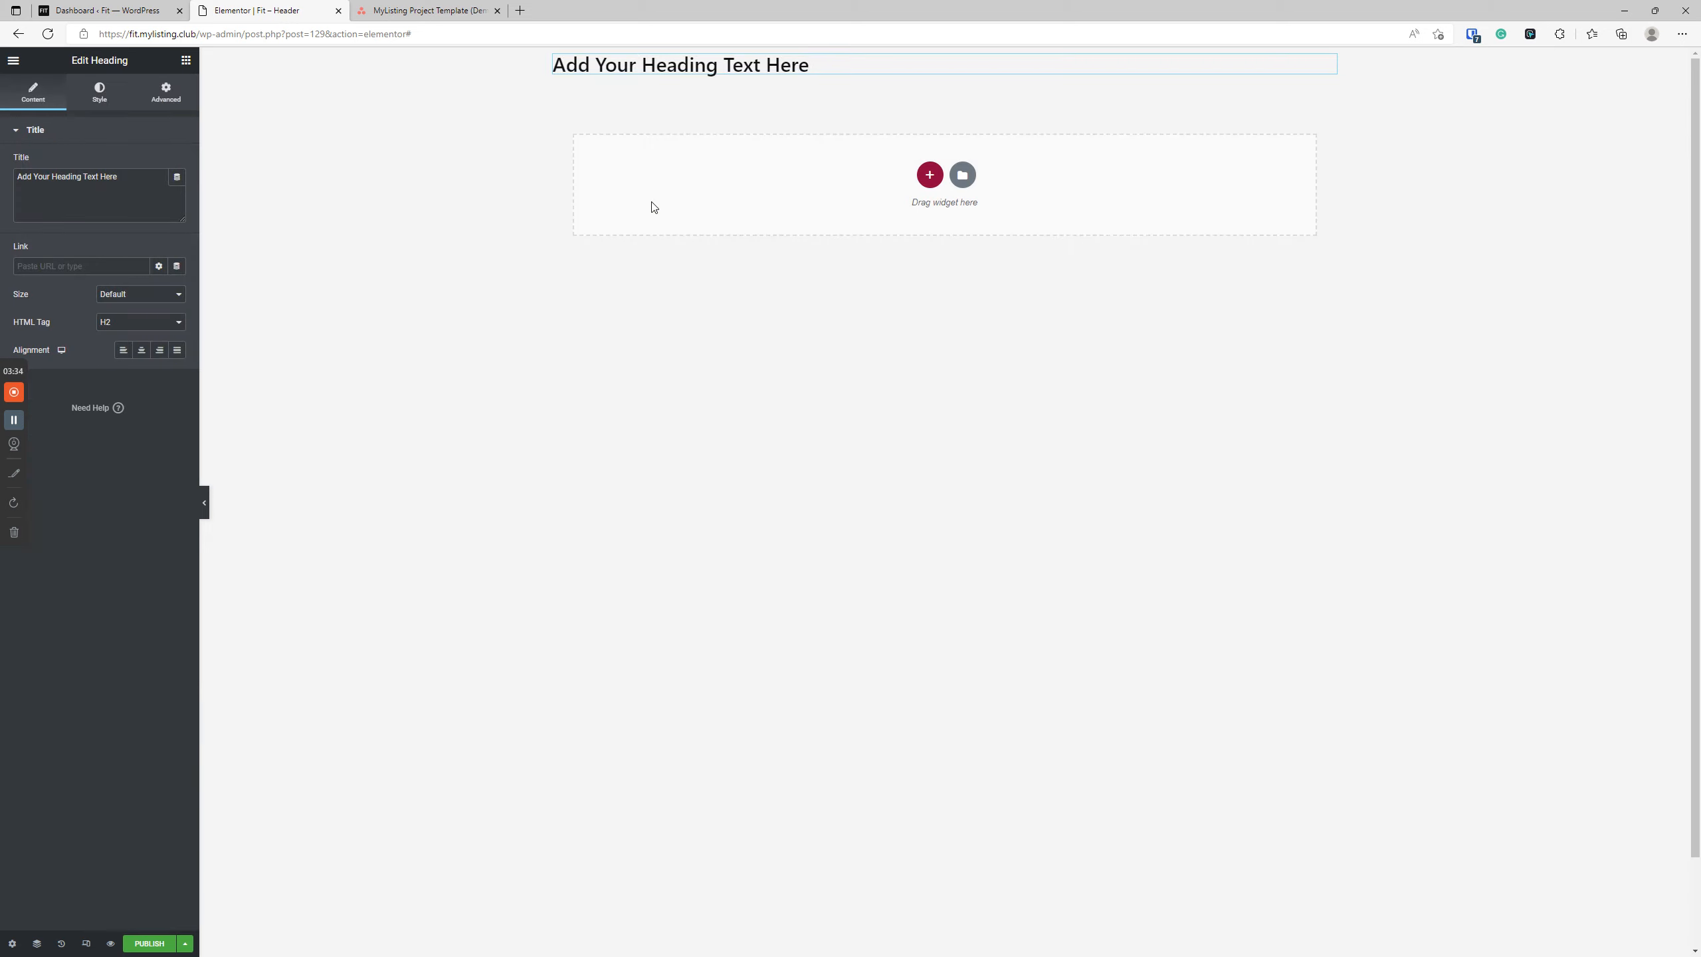
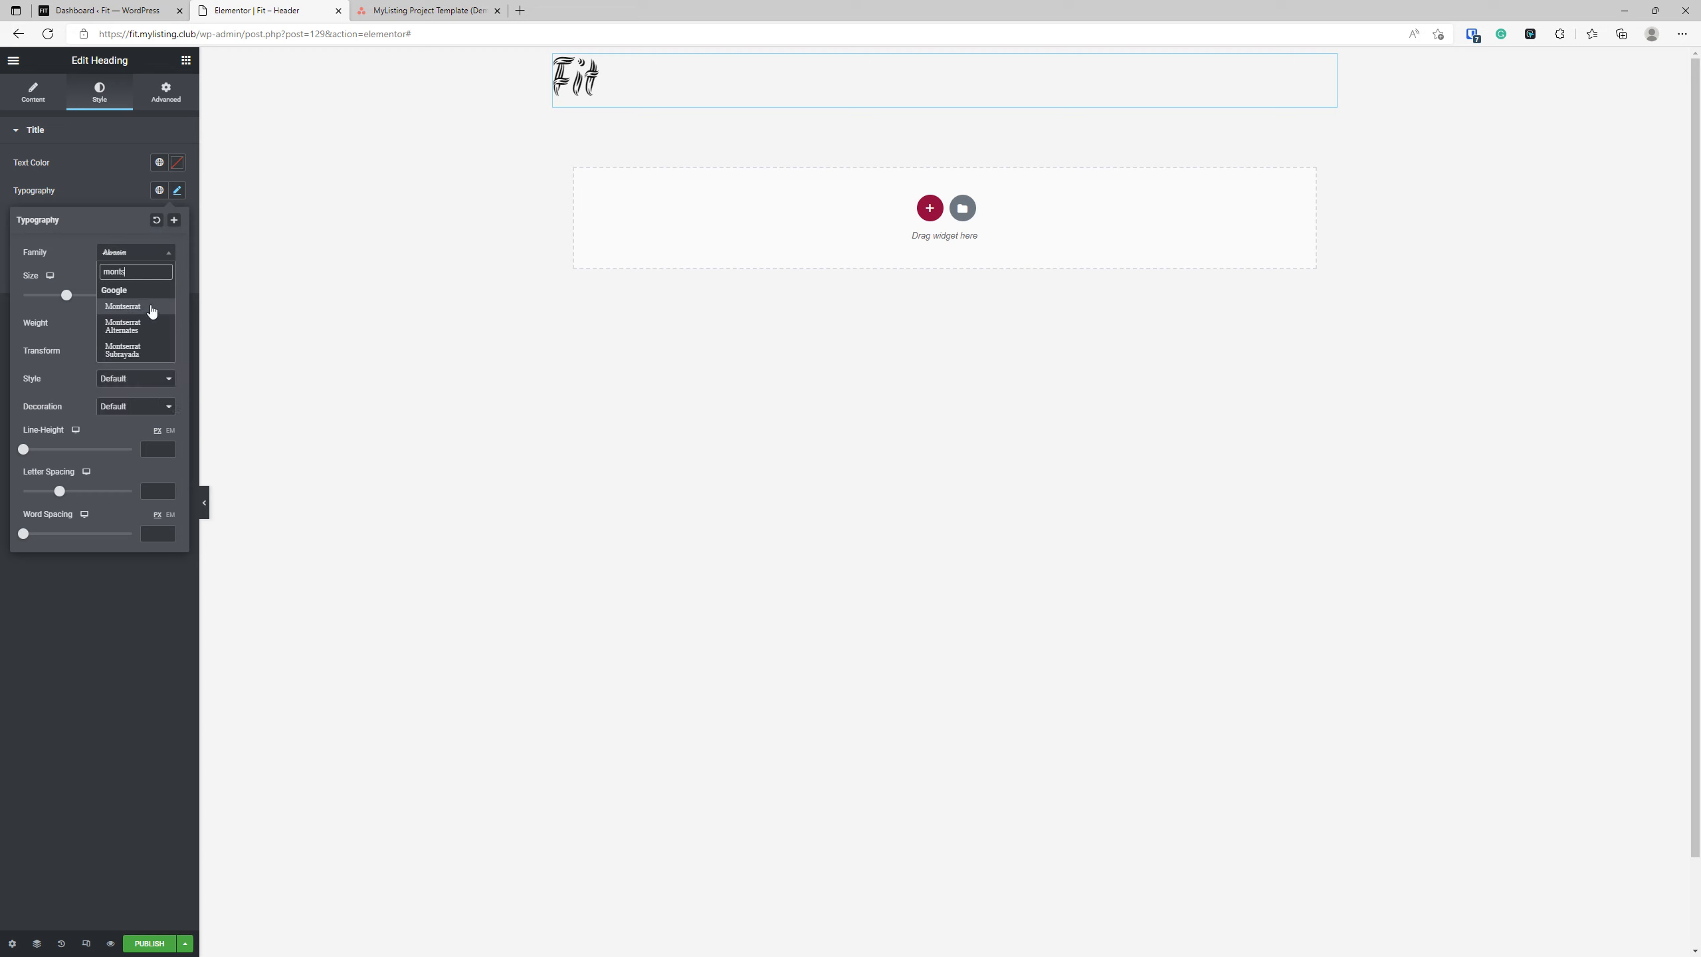
Set the "Fit" heading's font family to Montserrat and its weight to Bold.
{"action": "left_click", "coordinate": [150, 308]}
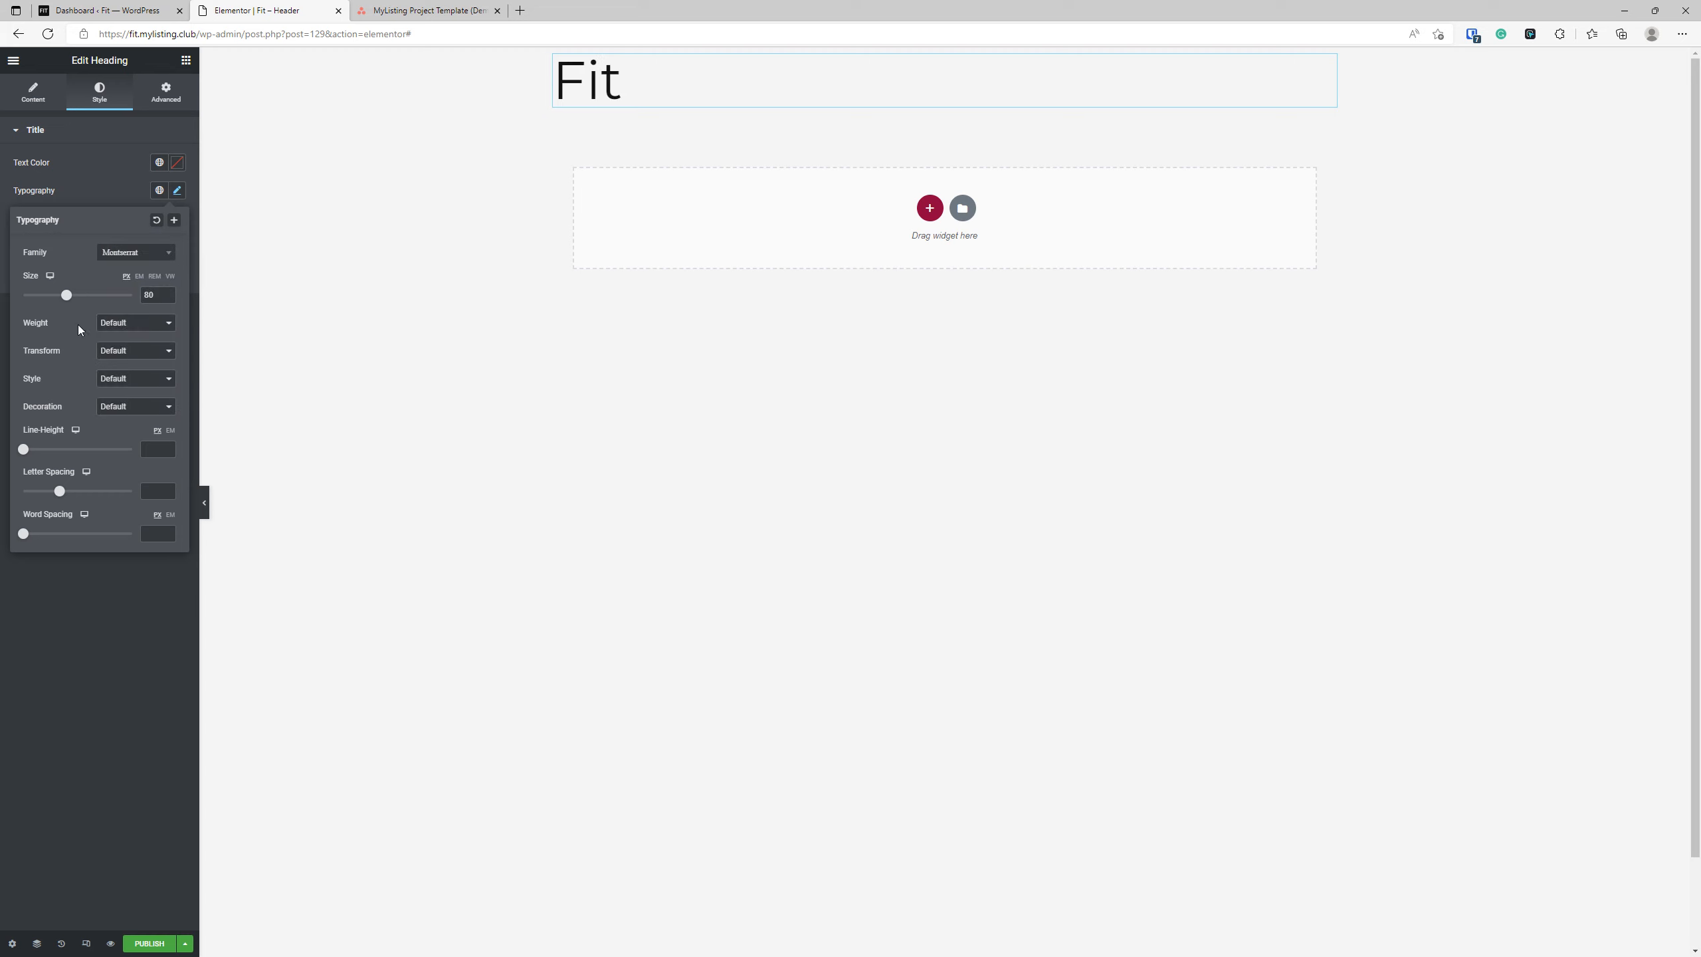
{"action": "left_click", "coordinate": [107, 323]}
{"action": "left_click", "coordinate": [107, 452]}
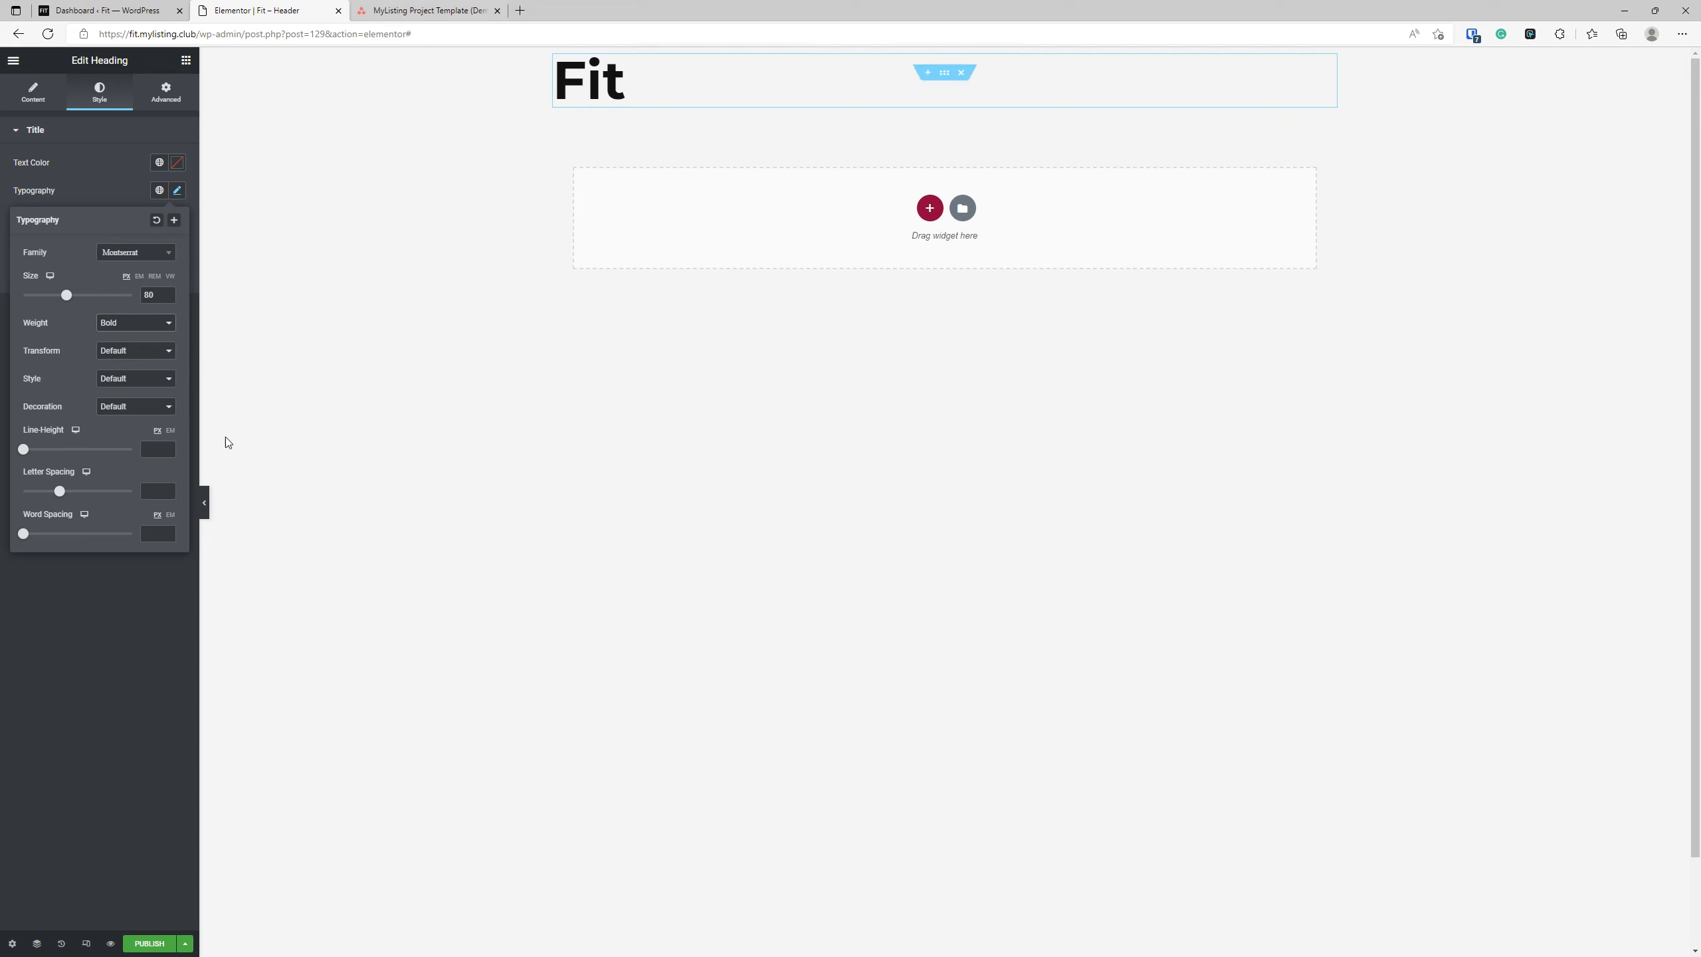
{"action": "left_click", "coordinate": [125, 649]}
Add an Image widget below the heading and a Site Logo widget between the two.
{"action": "left_click", "coordinate": [185, 68]}
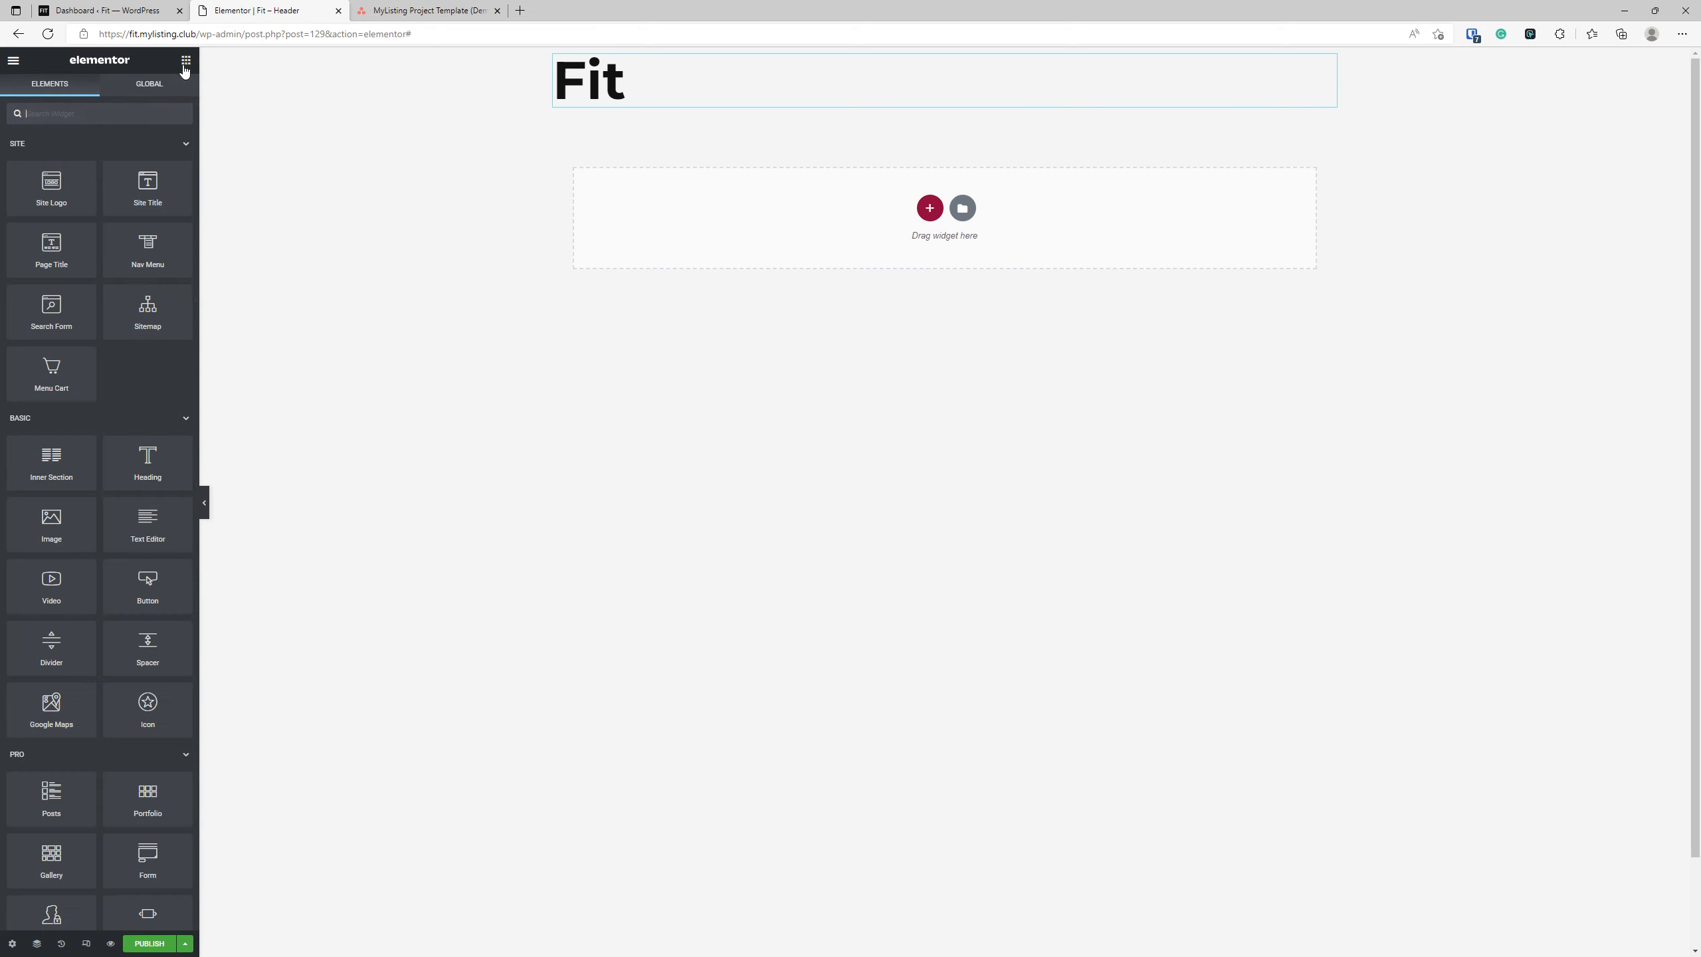
{"action": "left_click_drag", "start_coordinate": [61, 530], "coordinate": [600, 107]}
{"action": "left_click", "coordinate": [186, 60]}
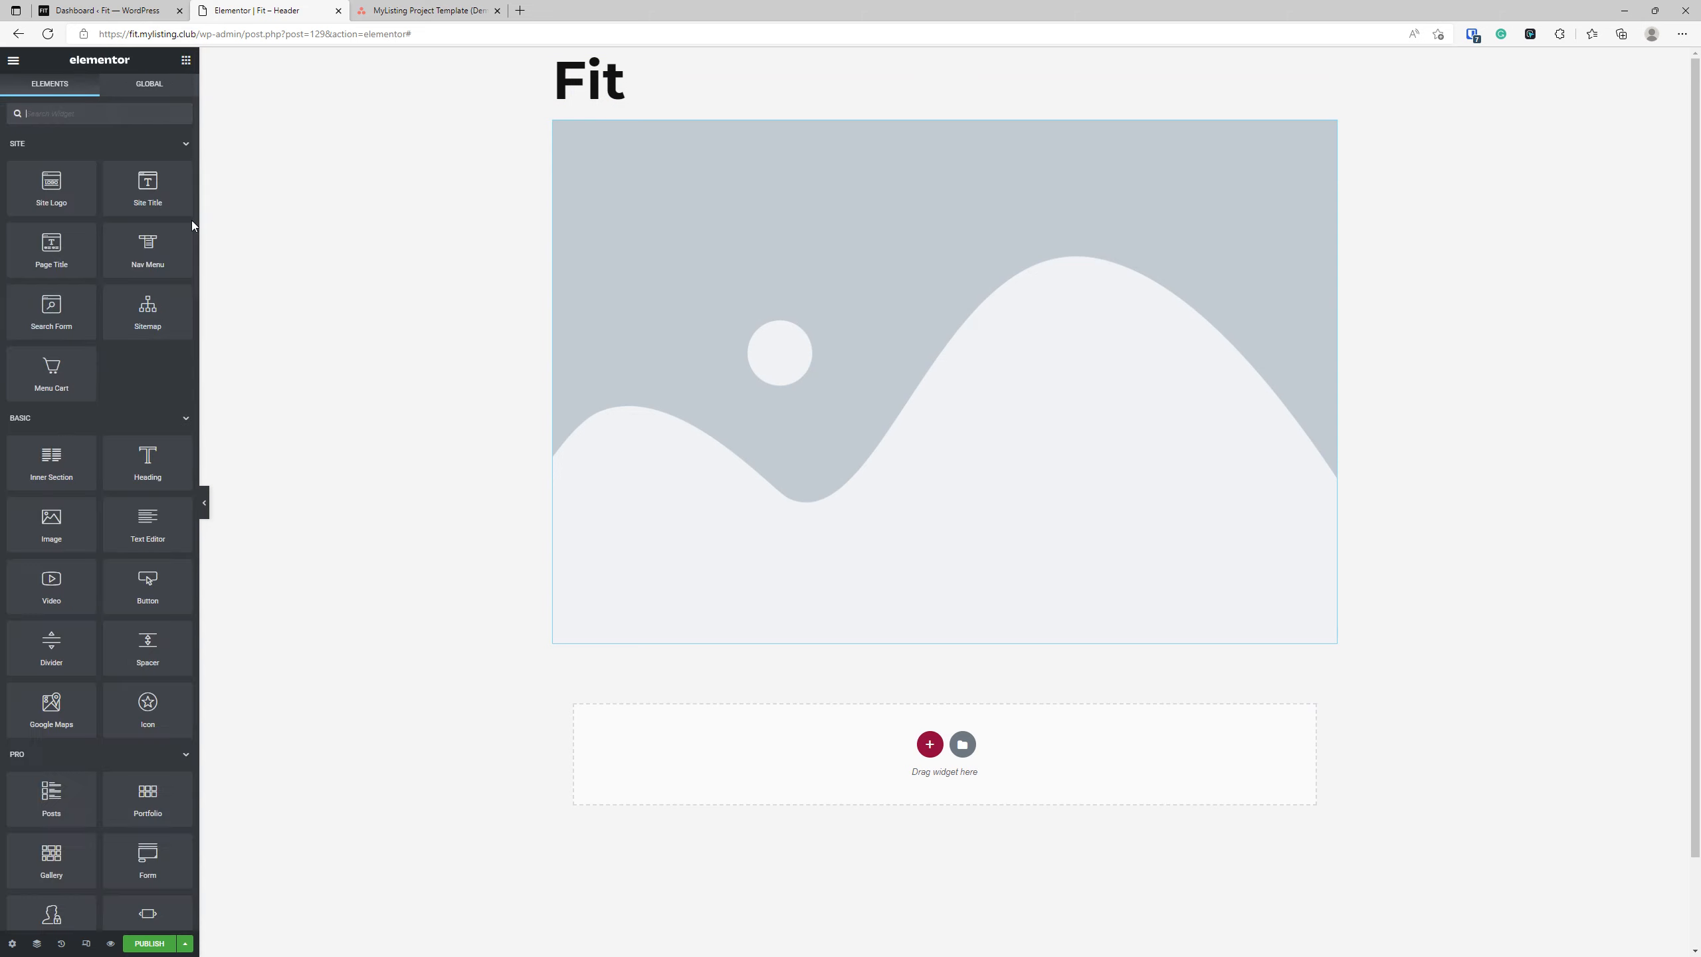
{"action": "left_click_drag", "start_coordinate": [51, 188], "coordinate": [615, 108]}
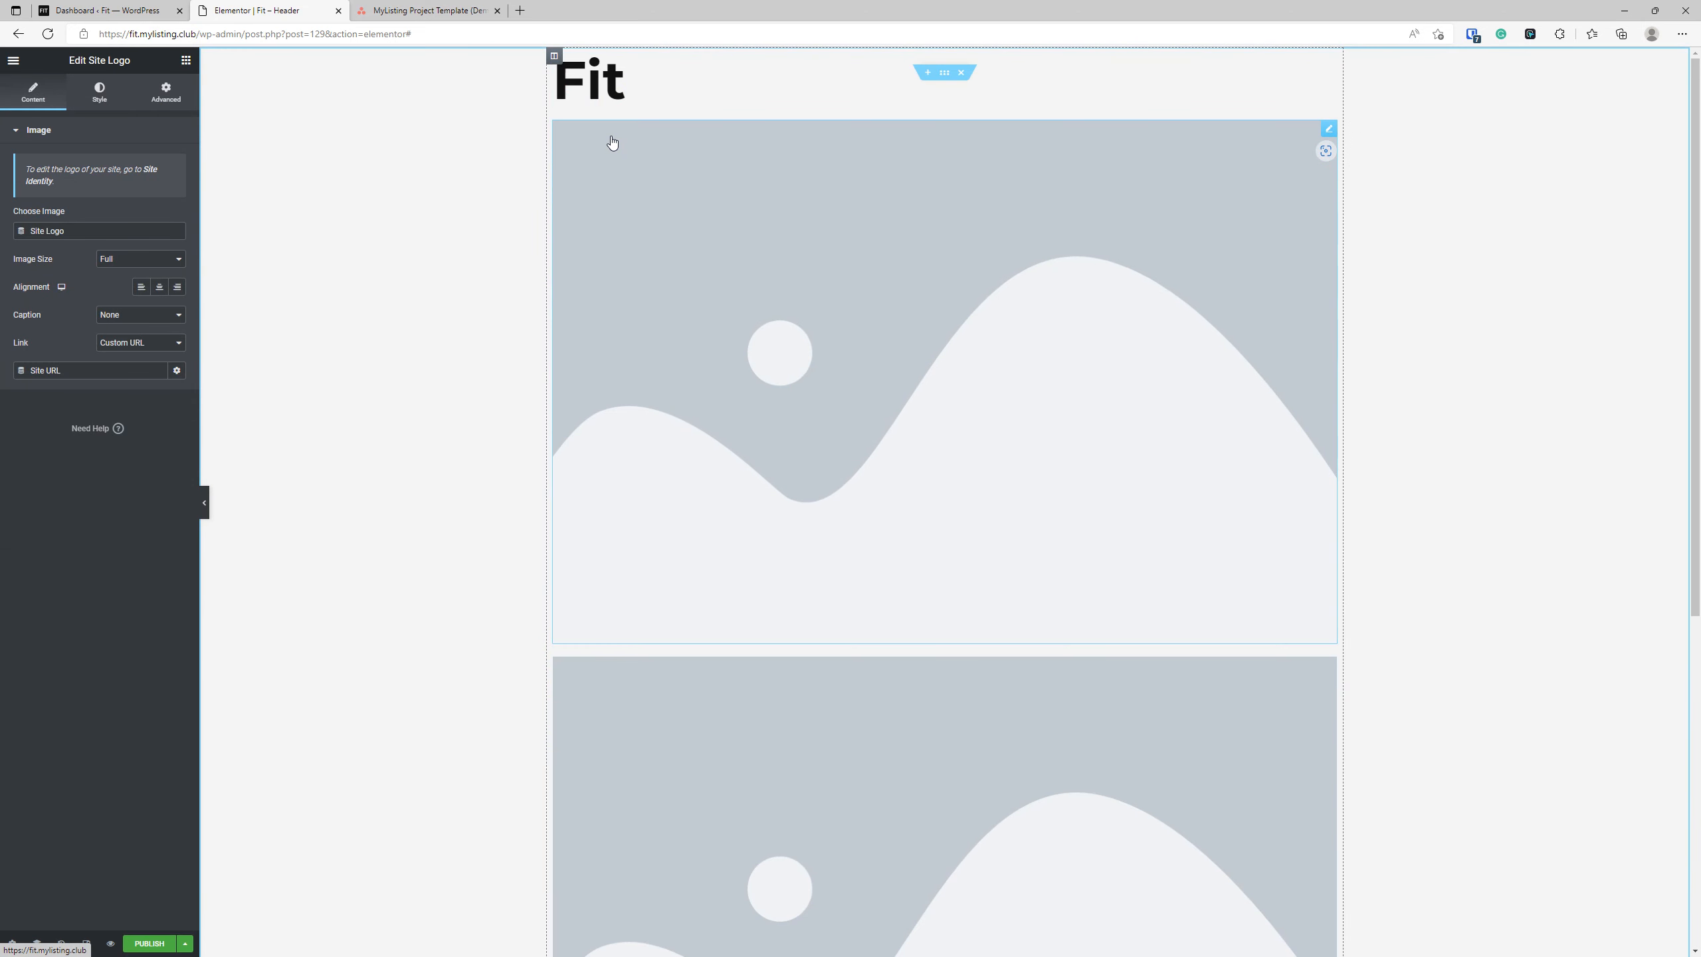
Delete the Site Logo widget and the "Fit" heading from the header, keeping only the Image widget.
{"action": "right_click", "coordinate": [679, 338]}
{"action": "left_click", "coordinate": [713, 443]}
{"action": "left_click", "coordinate": [691, 206]}
{"action": "right_click", "coordinate": [605, 75]}
{"action": "left_click", "coordinate": [645, 263]}
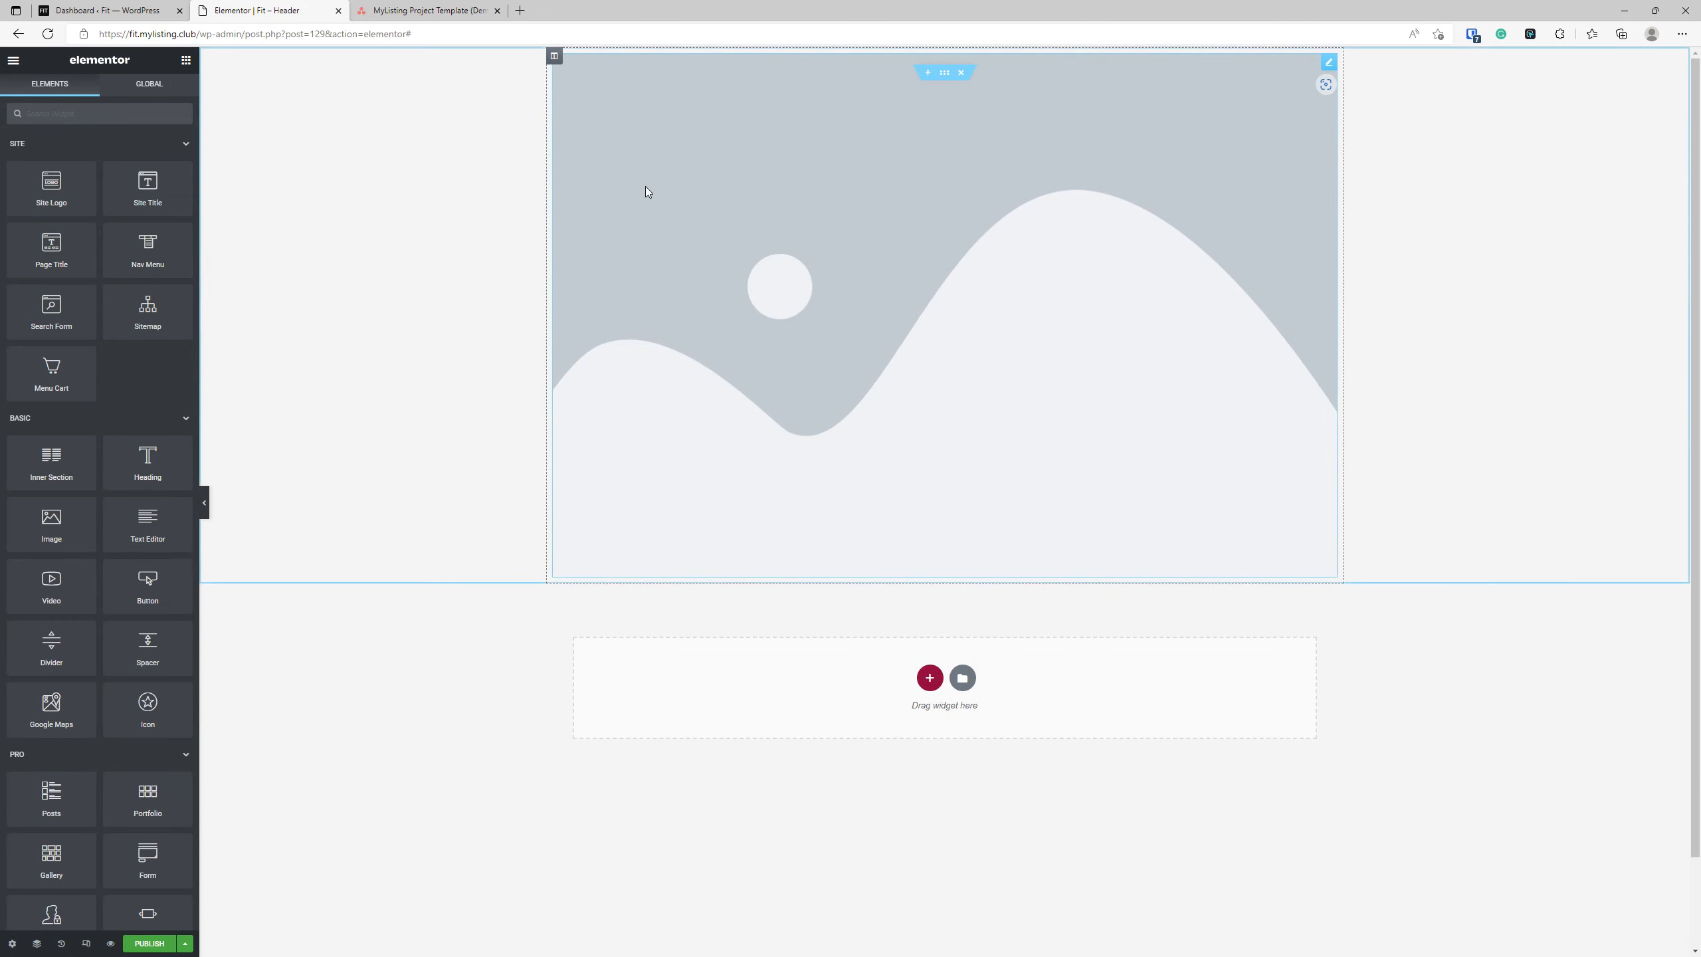
Insert mylisting-directory-website-expert.svg from the media library into the Image widget.
{"action": "left_click", "coordinate": [645, 187]}
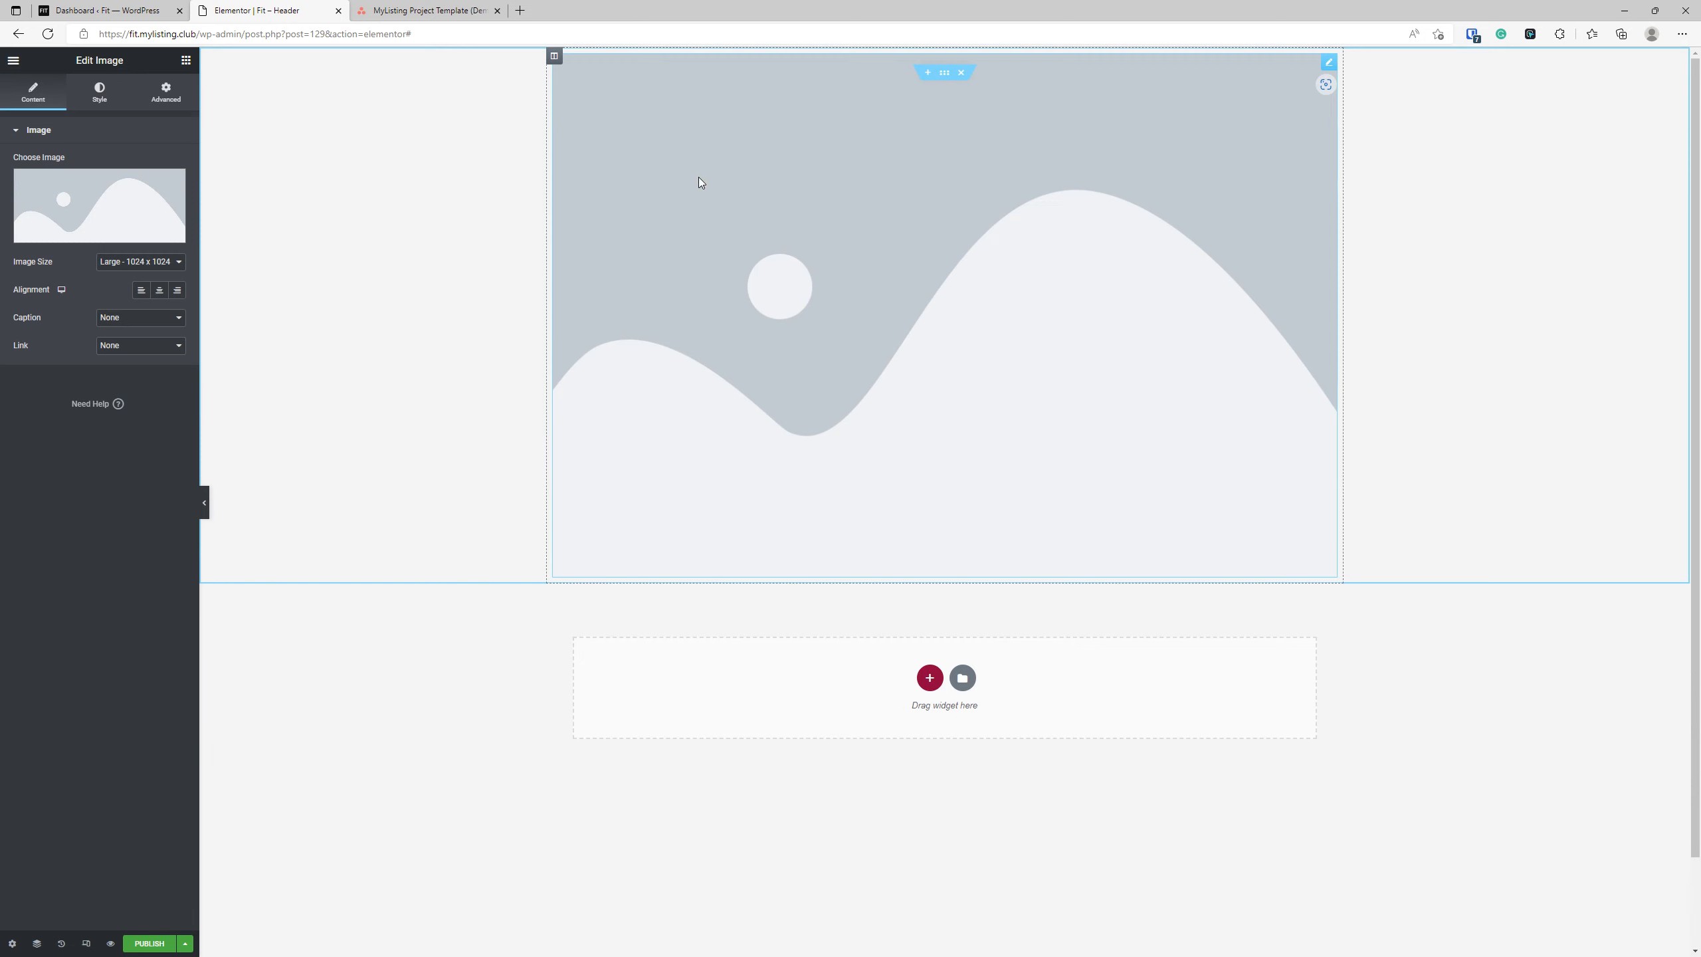
{"action": "left_click", "coordinate": [123, 193]}
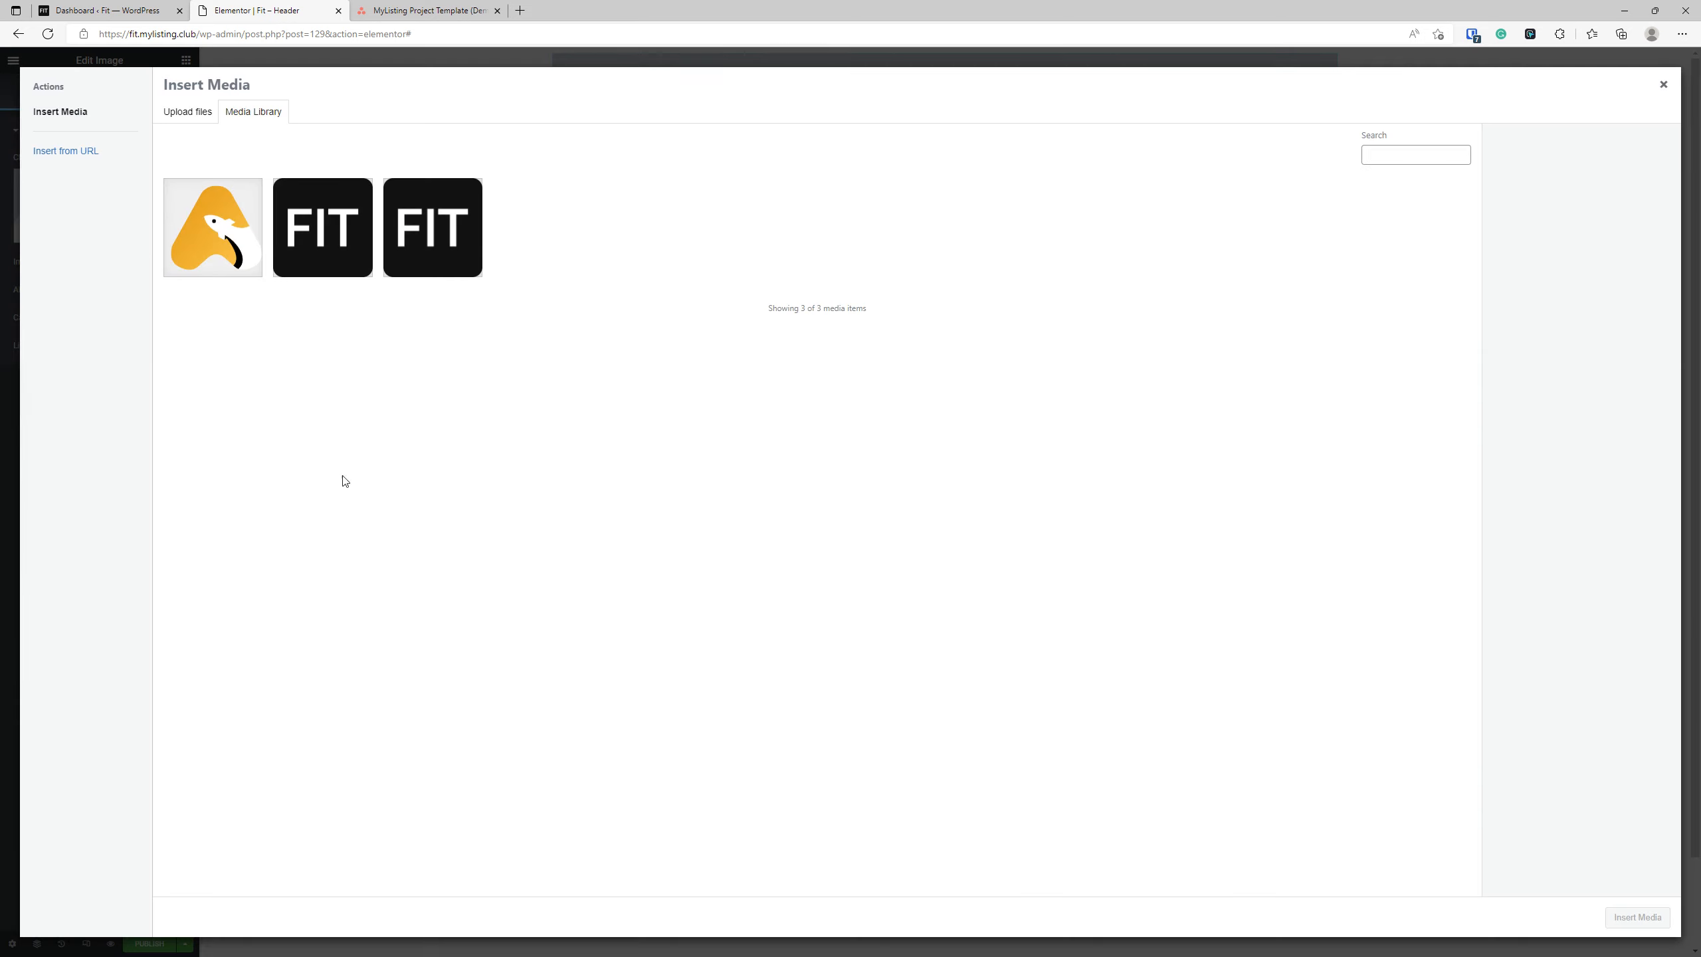
{"action": "left_click", "coordinate": [228, 268]}
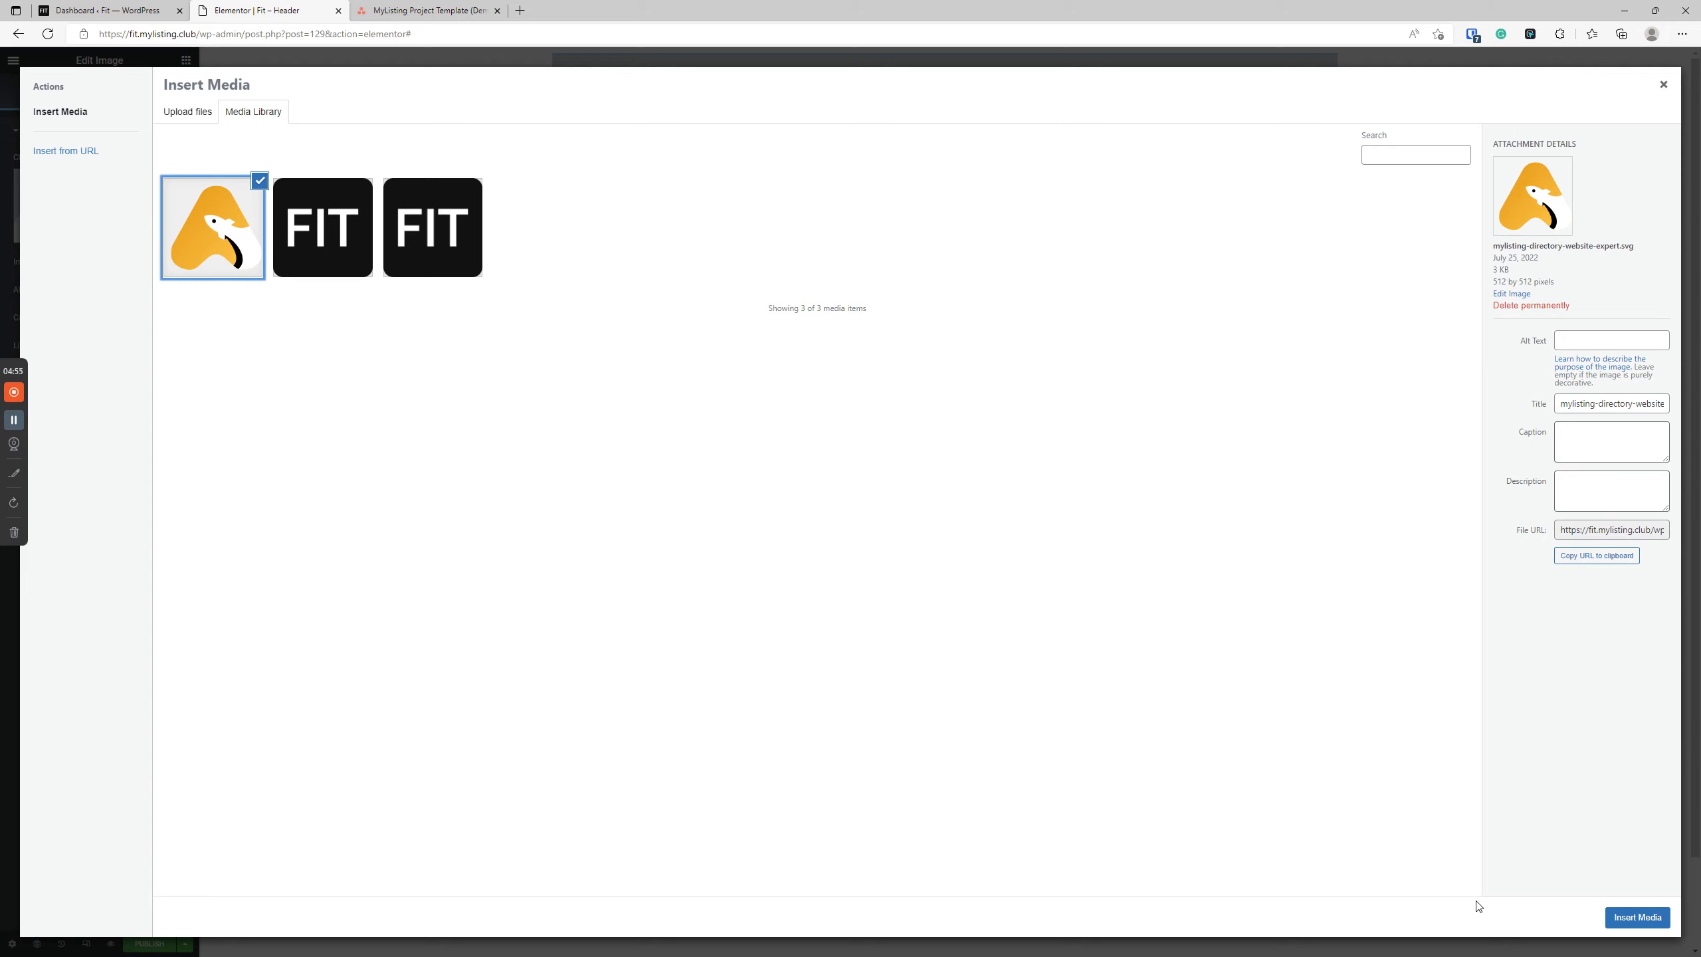
{"action": "left_click", "coordinate": [1637, 916]}
{"action": "left_click", "coordinate": [935, 255]}
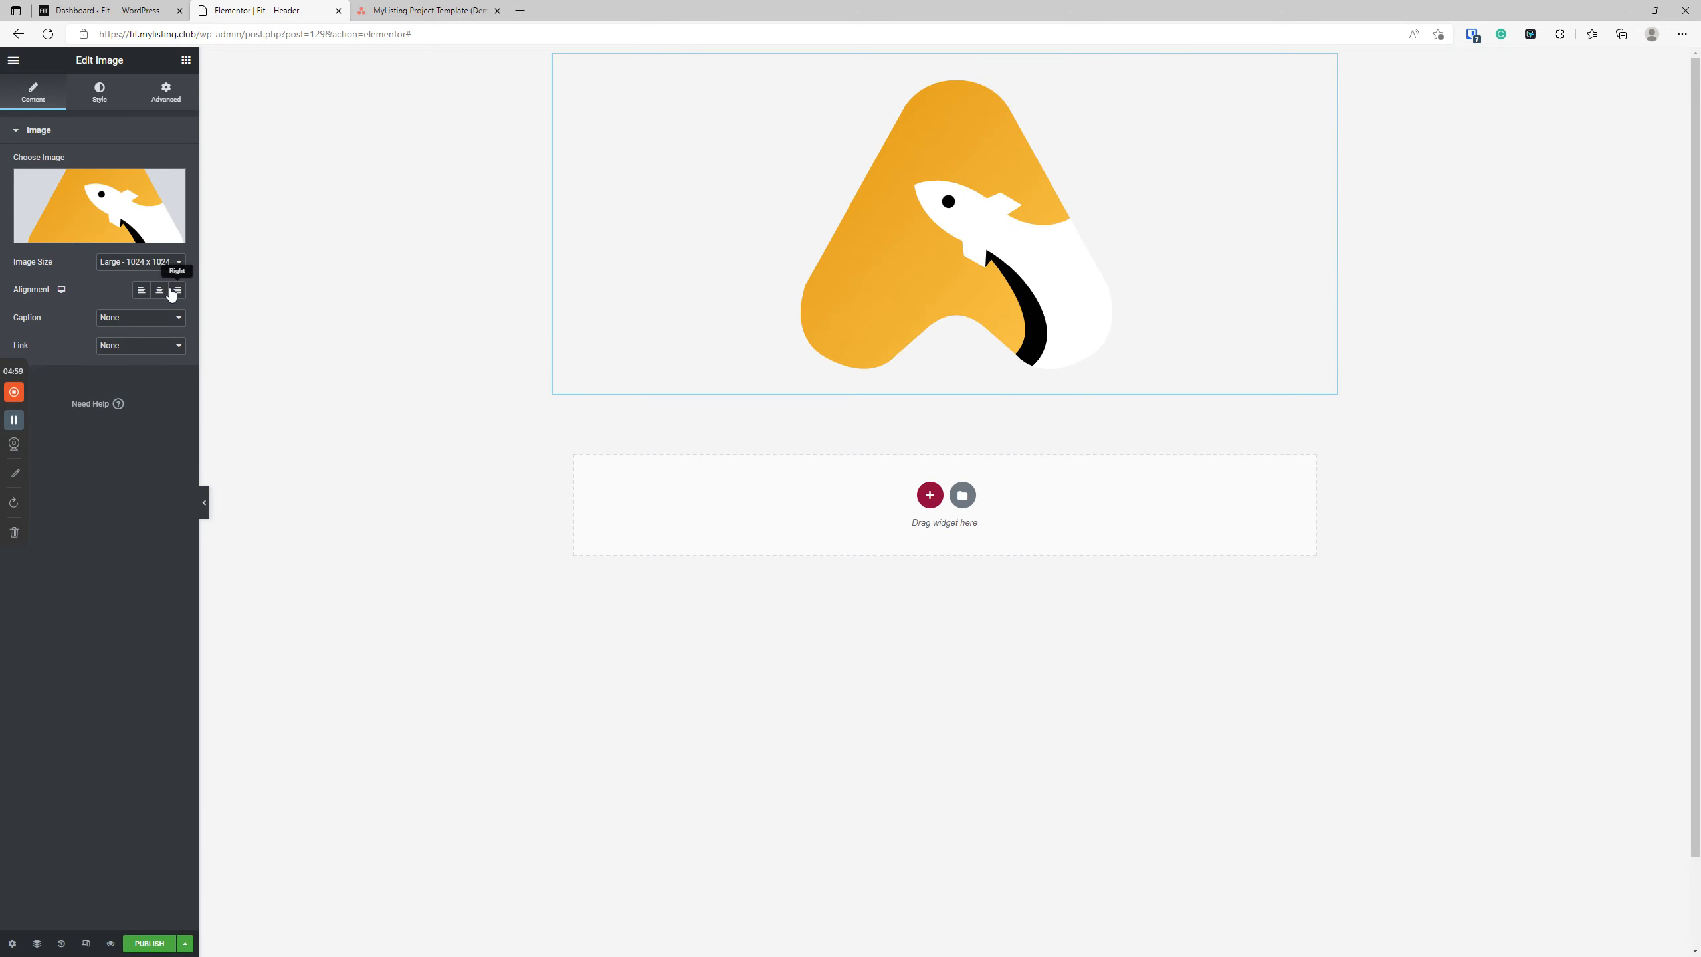
Left-align the logo image and set its widget width to Custom at 10%.
{"action": "left_click", "coordinate": [141, 290]}
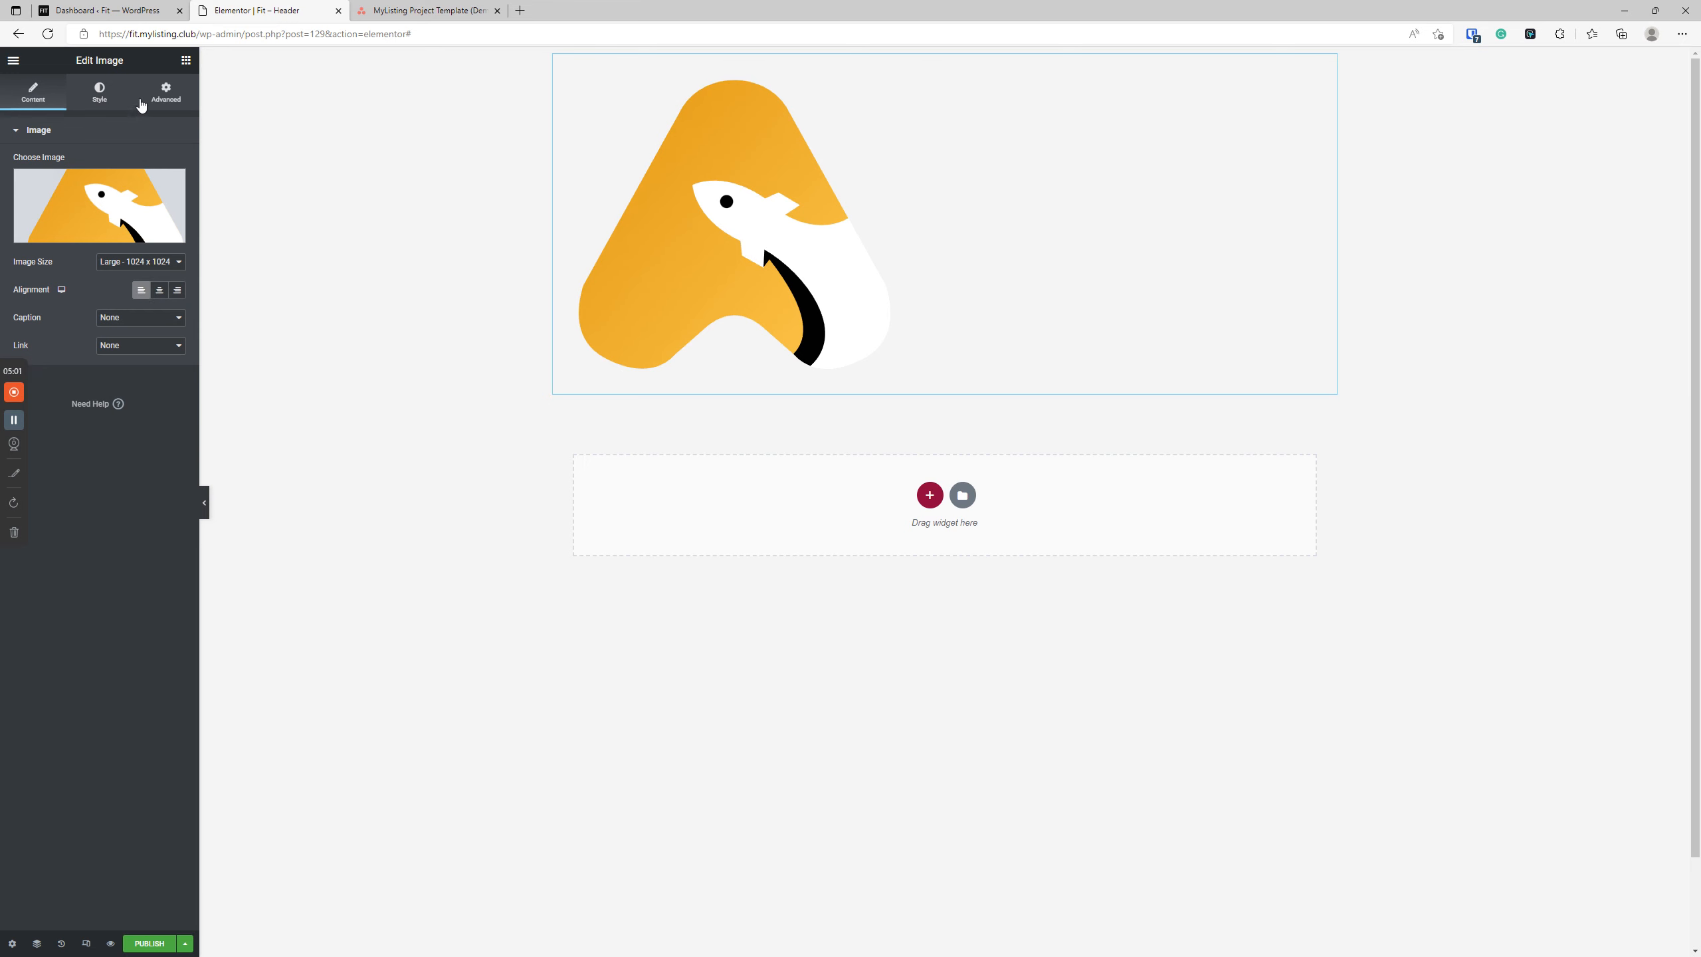
{"action": "left_click", "coordinate": [166, 92]}
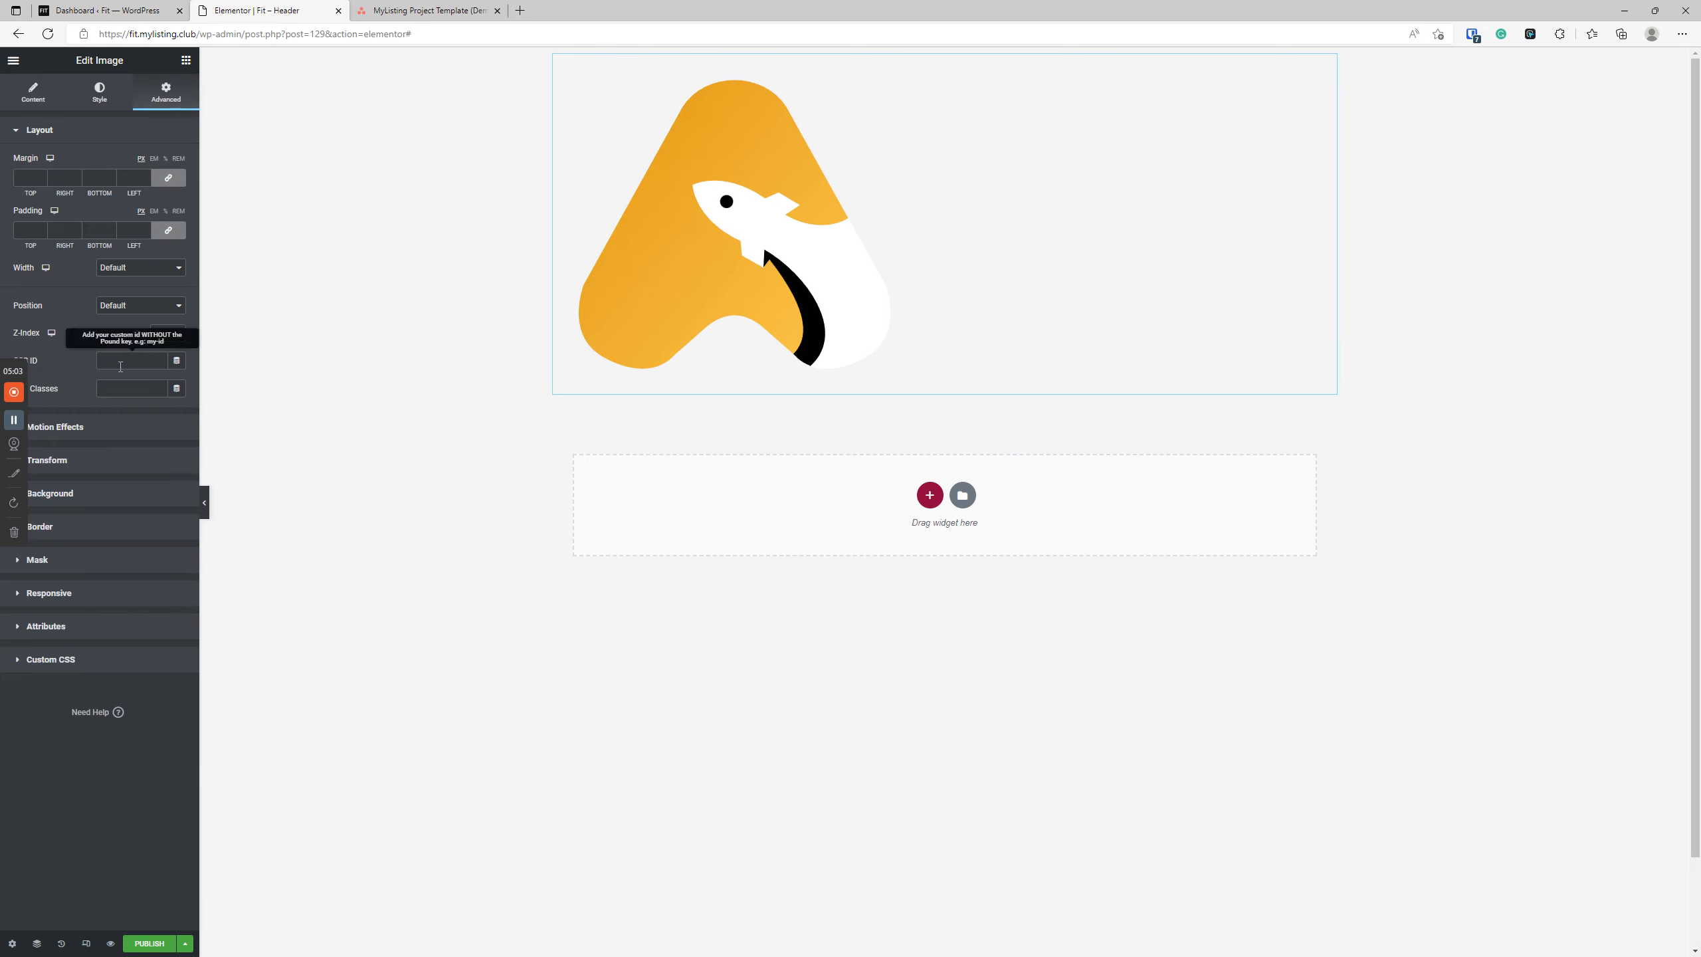
{"action": "left_click", "coordinate": [110, 276]}
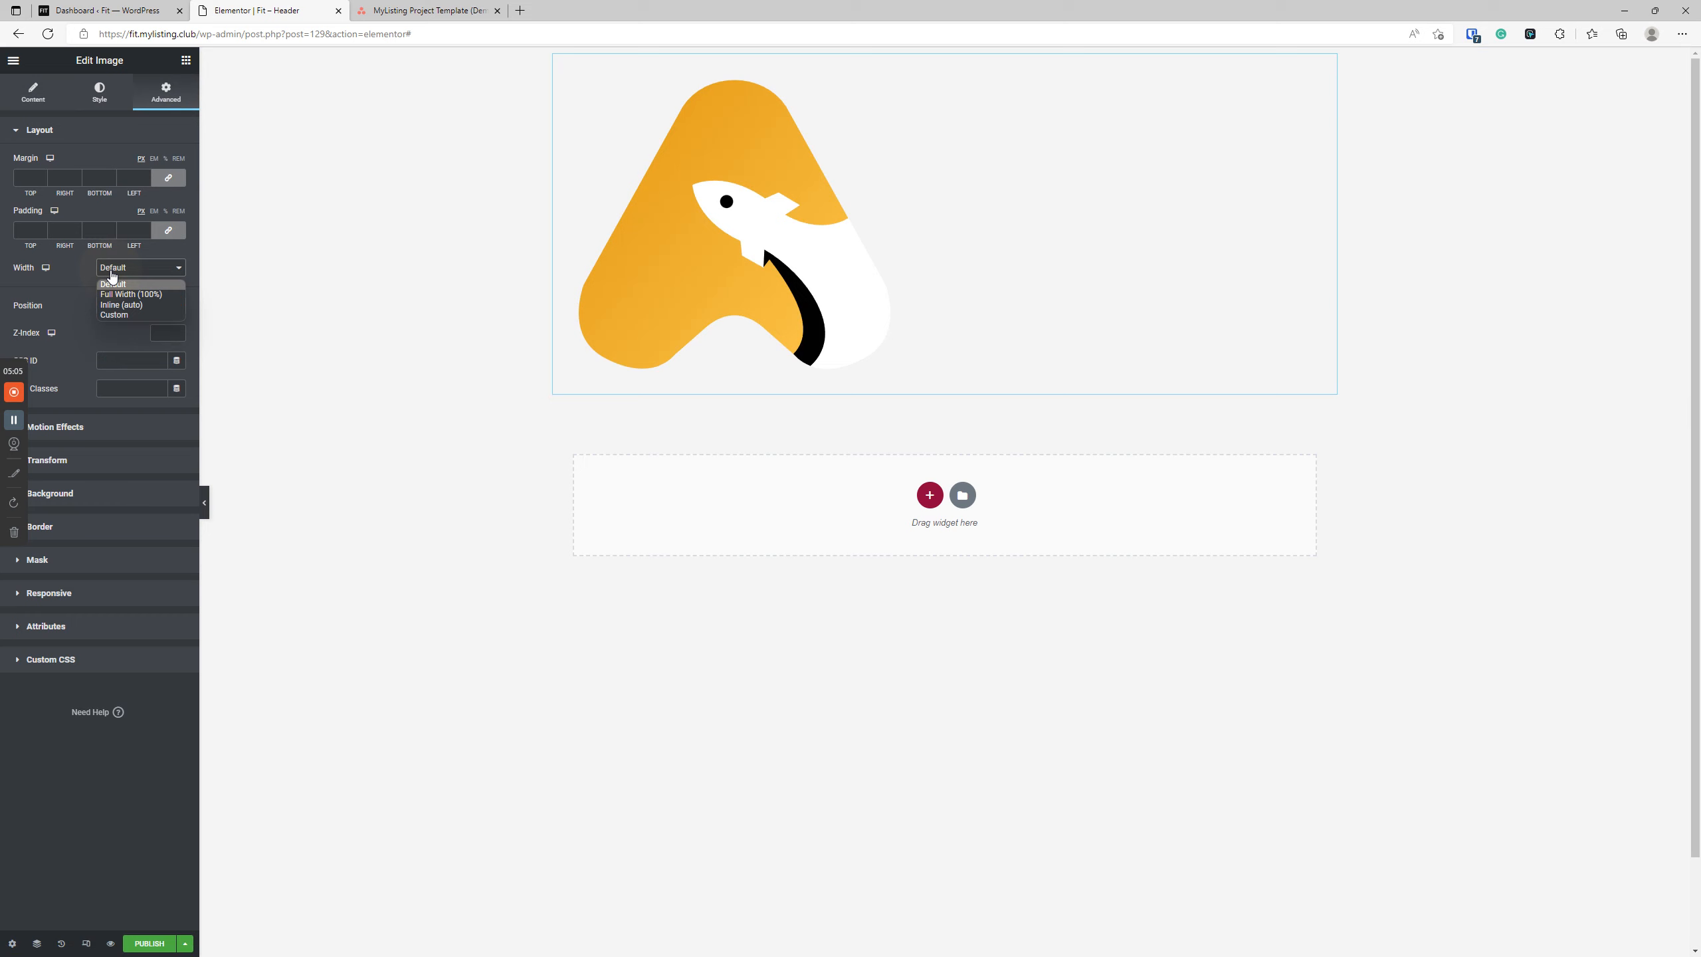
{"action": "left_click", "coordinate": [111, 315]}
{"action": "left_click", "coordinate": [160, 309]}
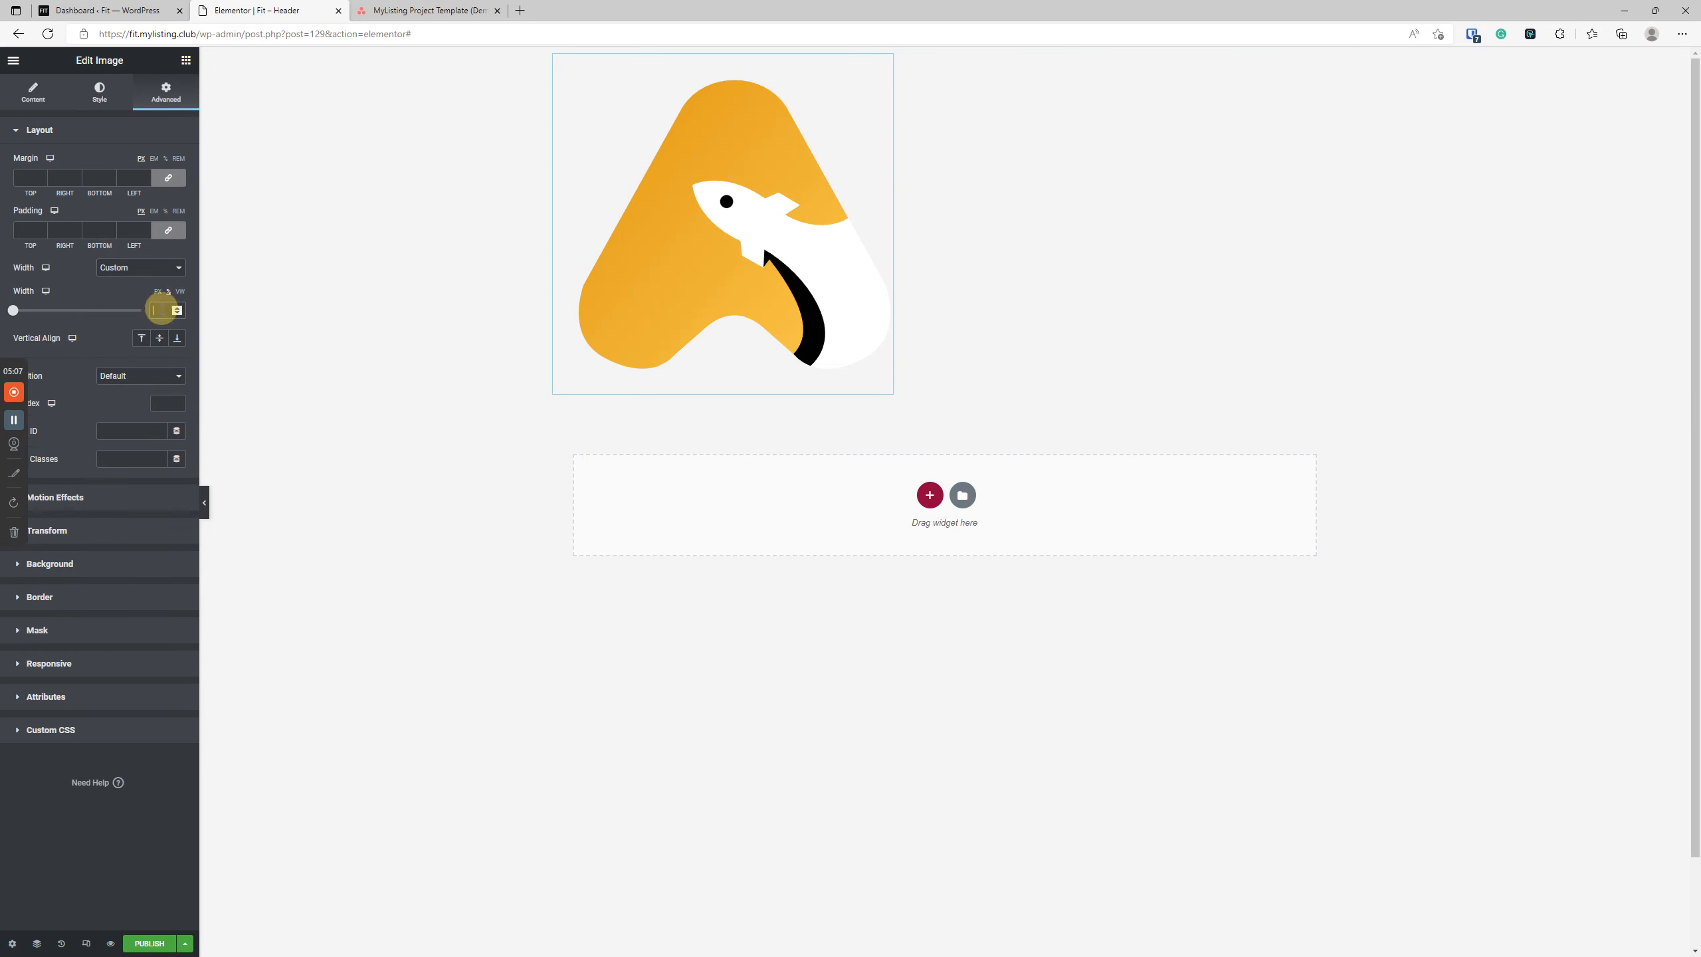
{"action": "type", "text": "10"}
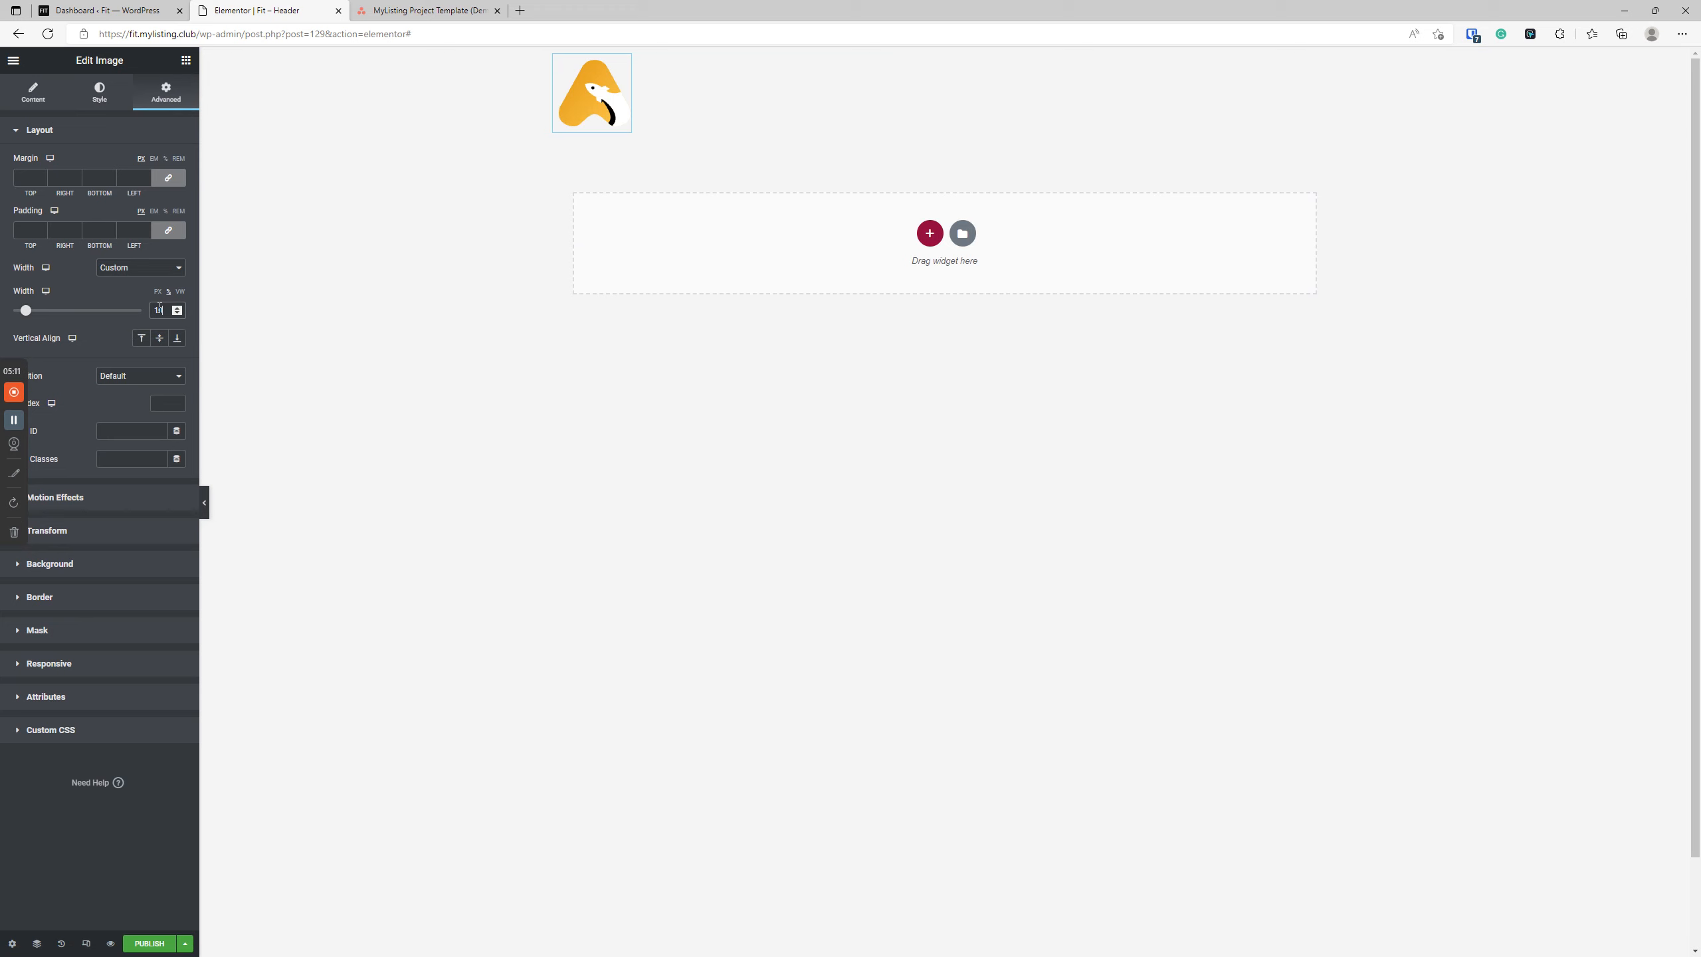
Preview the header with the editor panel hidden, and bring the widget list back.
{"action": "left_click", "coordinate": [208, 501]}
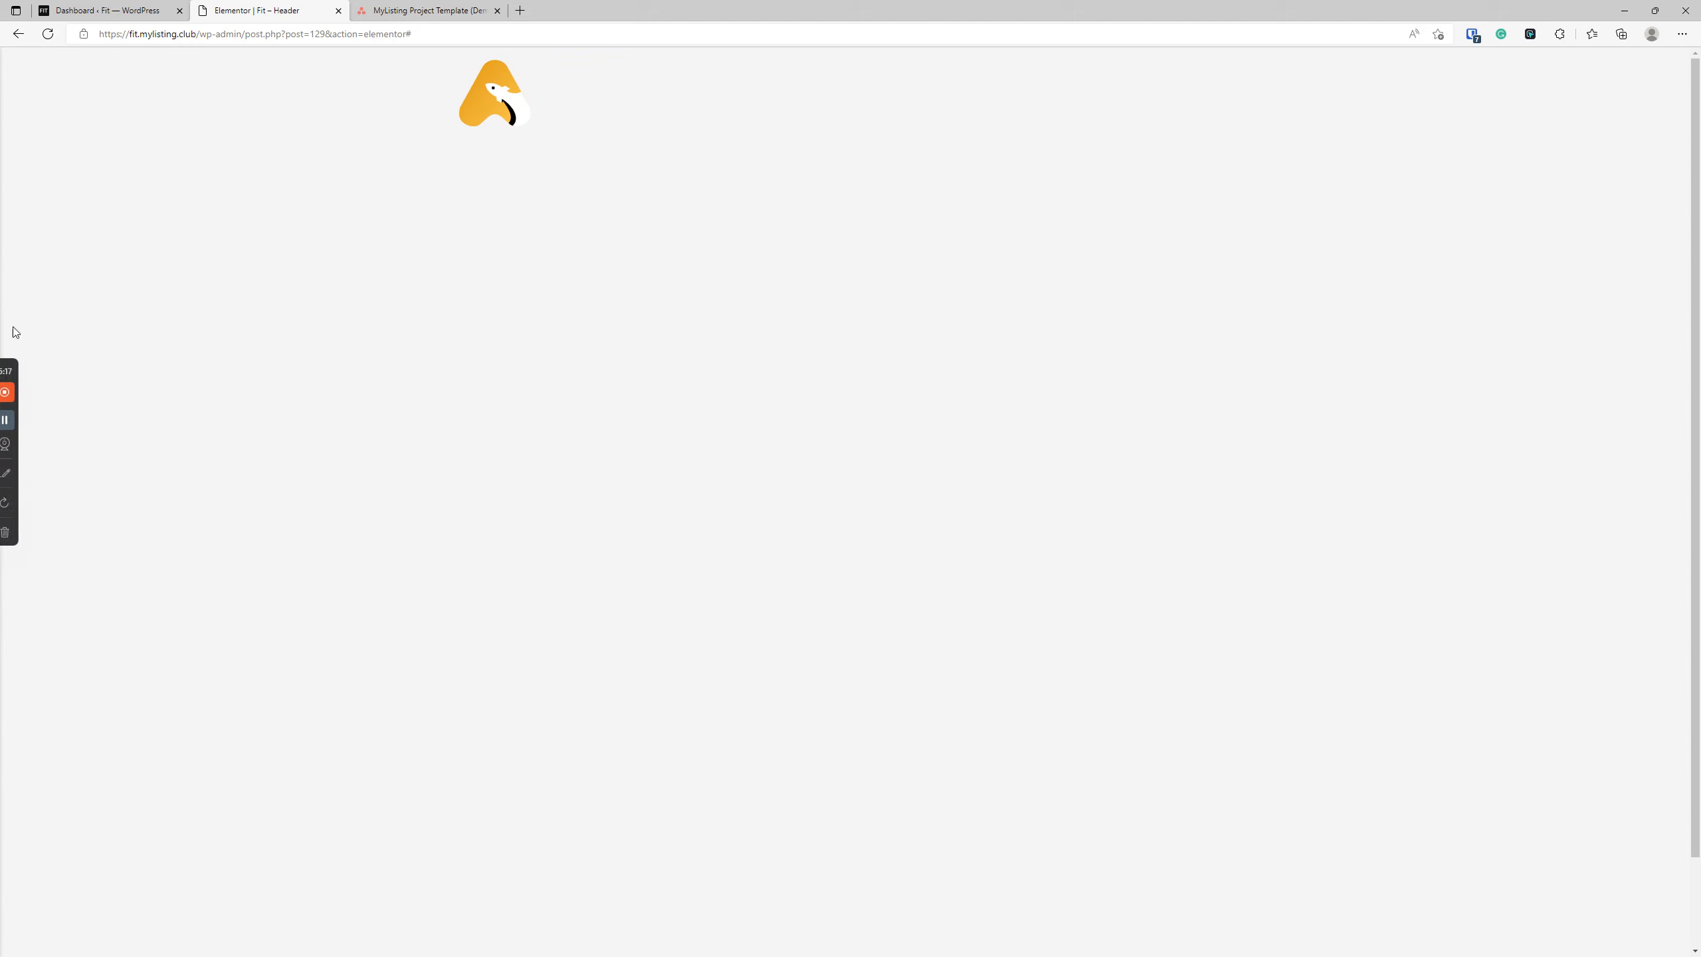
{"action": "left_click_drag", "start_coordinate": [208, 10], "coordinate": [261, 11]}
{"action": "left_click", "coordinate": [132, 547]}
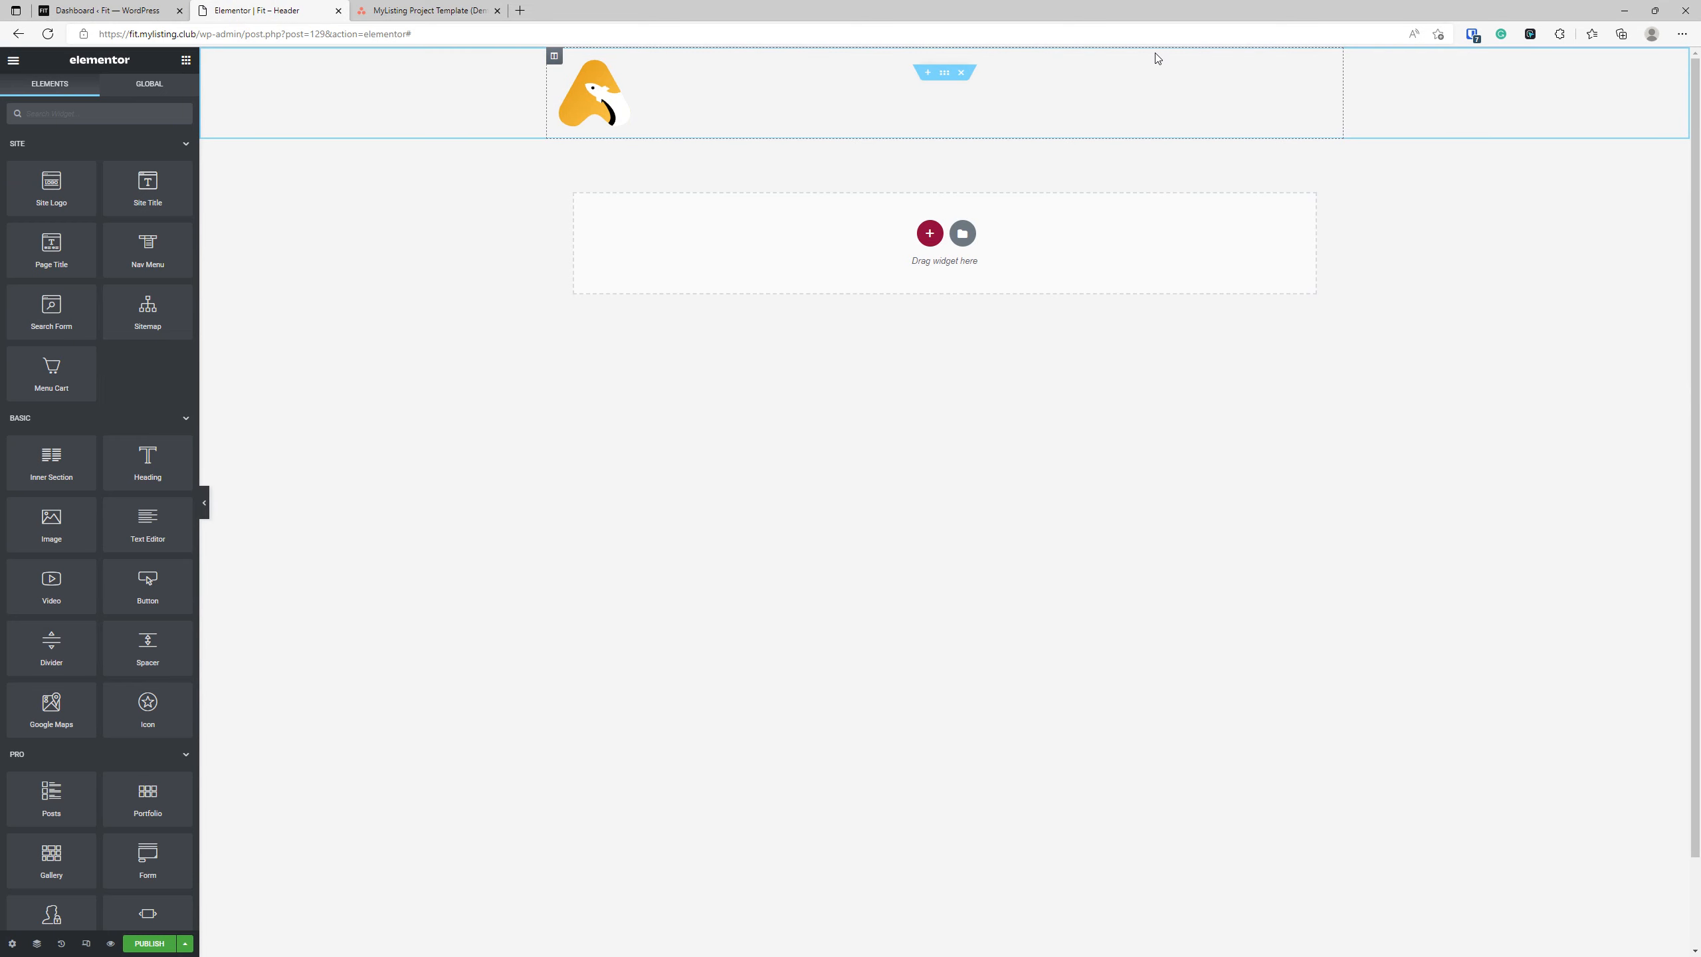
Switch to the MyListing project board in Asana and review the Logo and "Elementor Pro - Custom Header" tasks.
{"action": "left_click", "coordinate": [429, 10]}
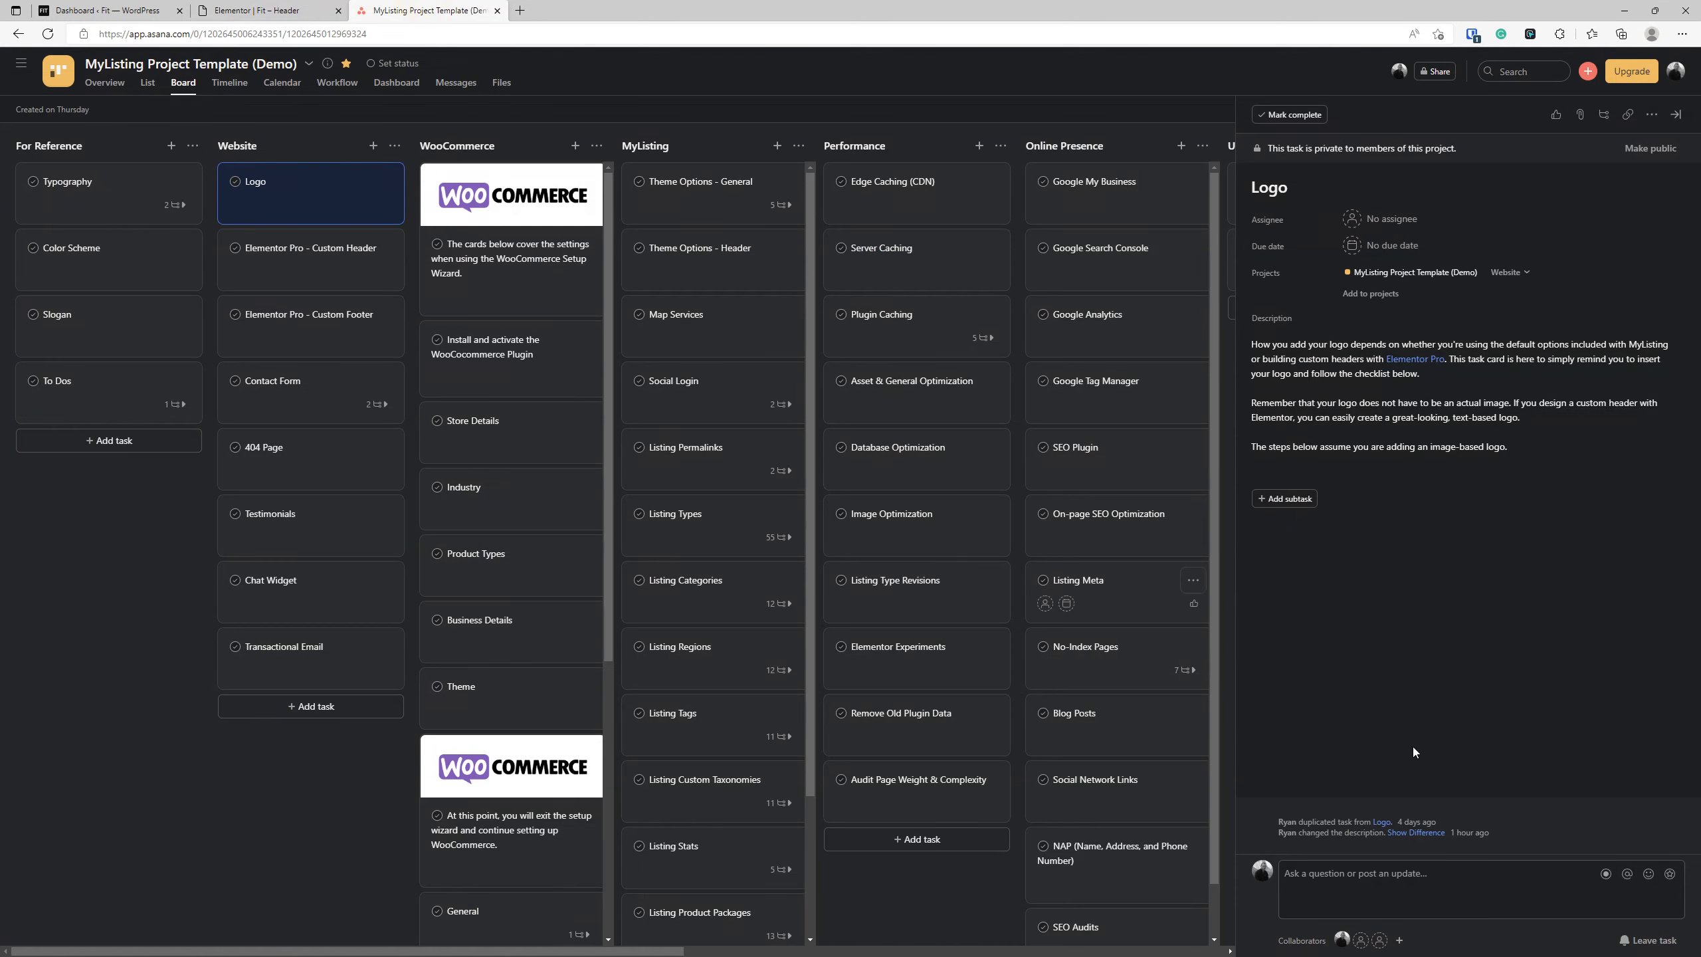
{"action": "left_click", "coordinate": [1341, 416]}
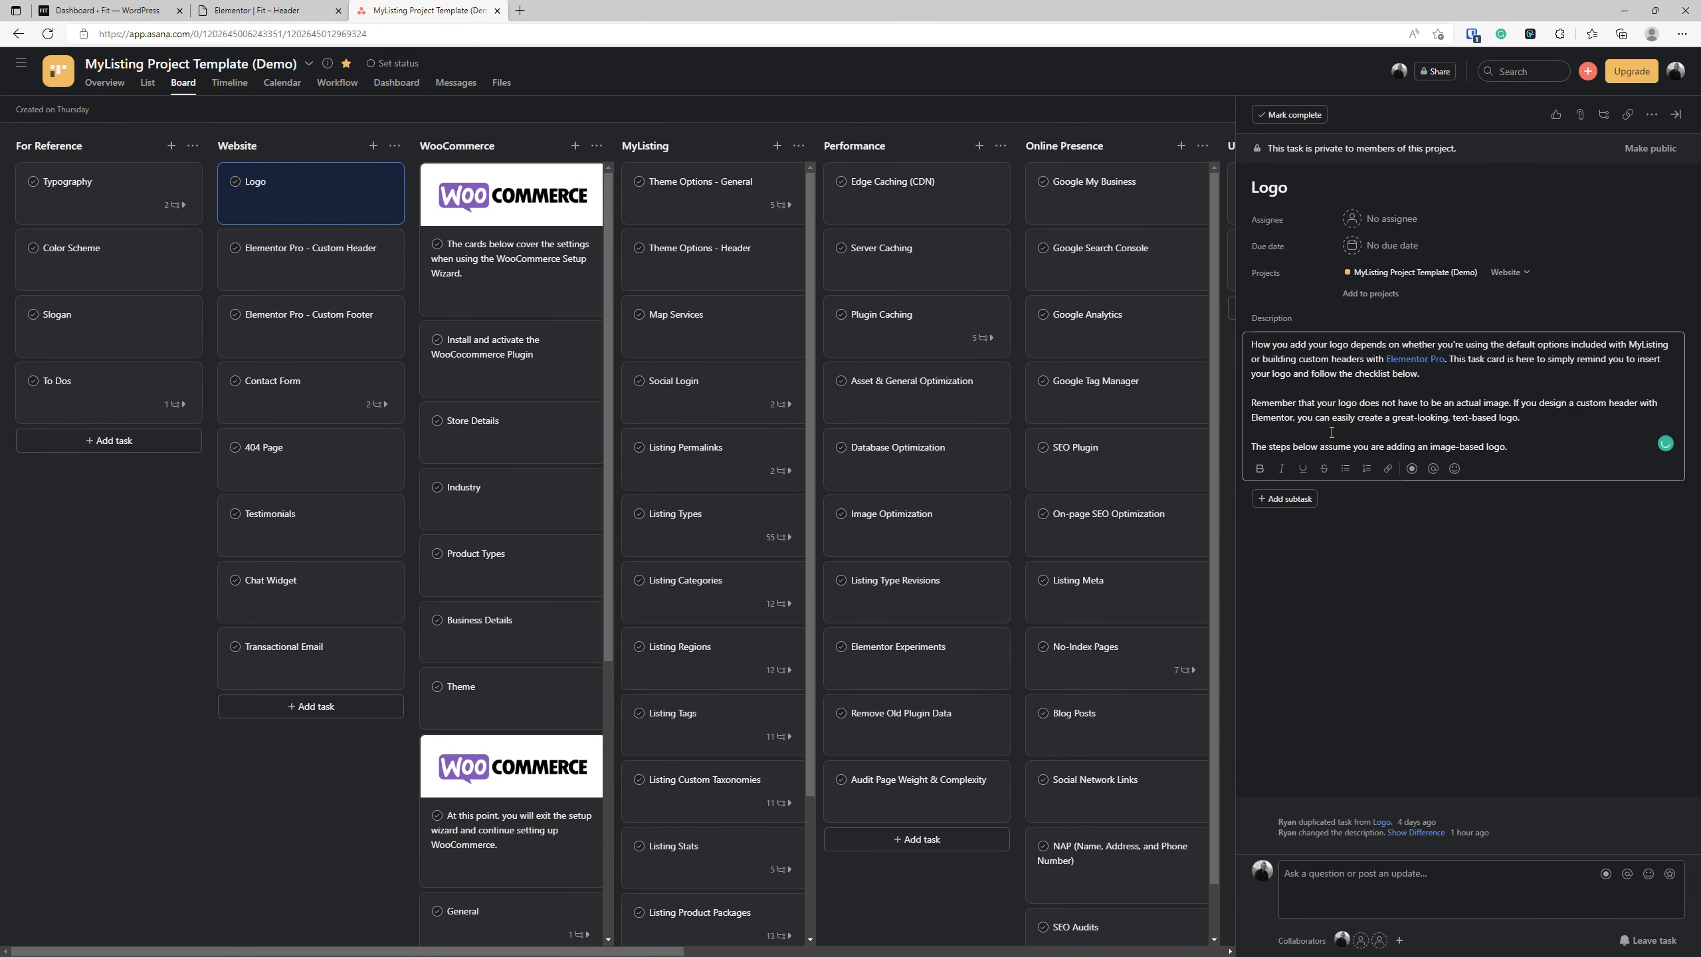
{"action": "left_click", "coordinate": [328, 261]}
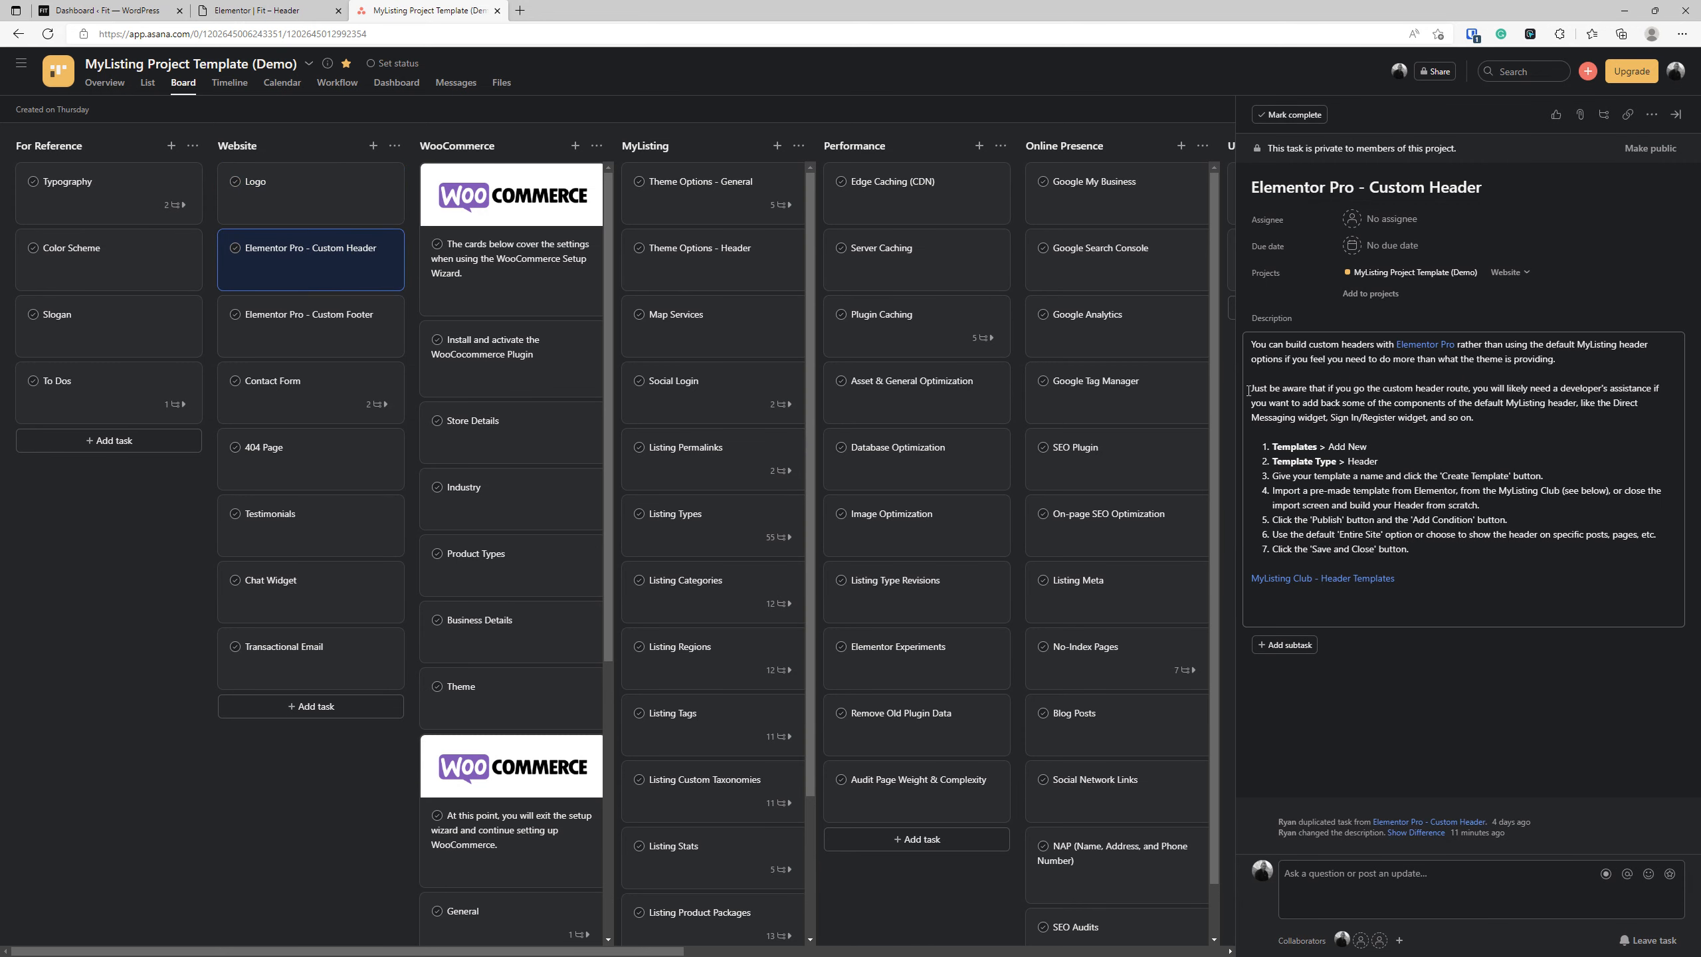
Open the Basecamp demo site, basecamp.mylisting.club, in a new browser tab to examine its header.
{"action": "left_click", "coordinate": [228, 10]}
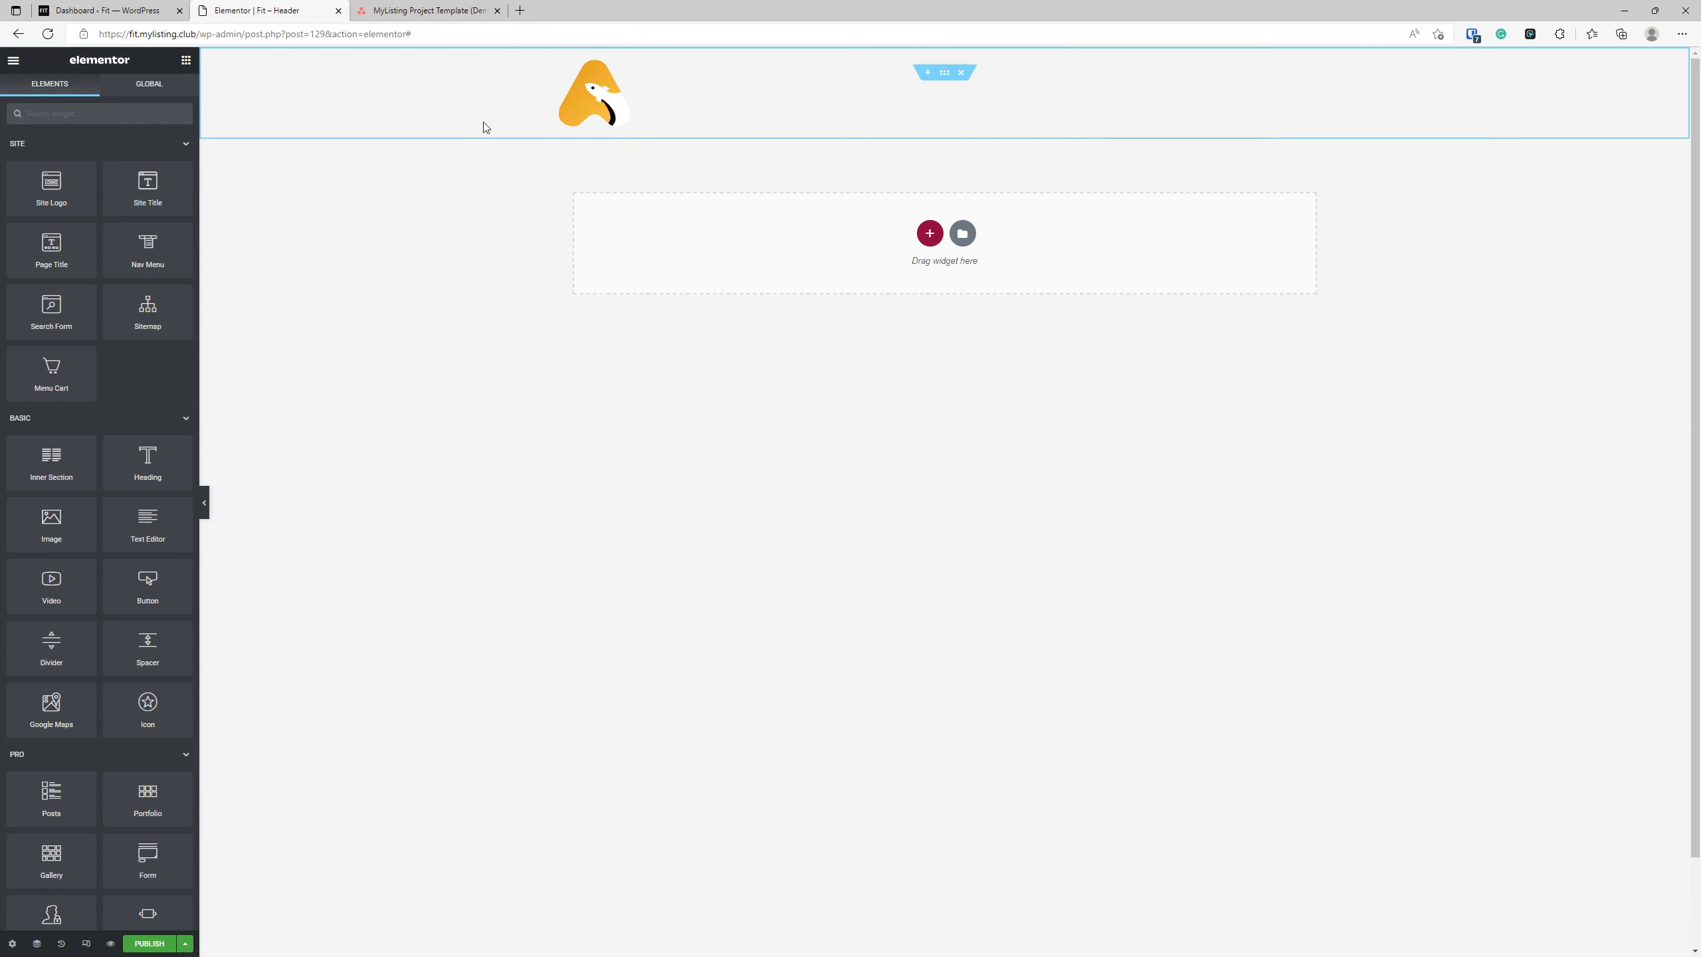
{"action": "left_click", "coordinate": [522, 10]}
{"action": "type", "text": "basecamp.mylisting.club"}
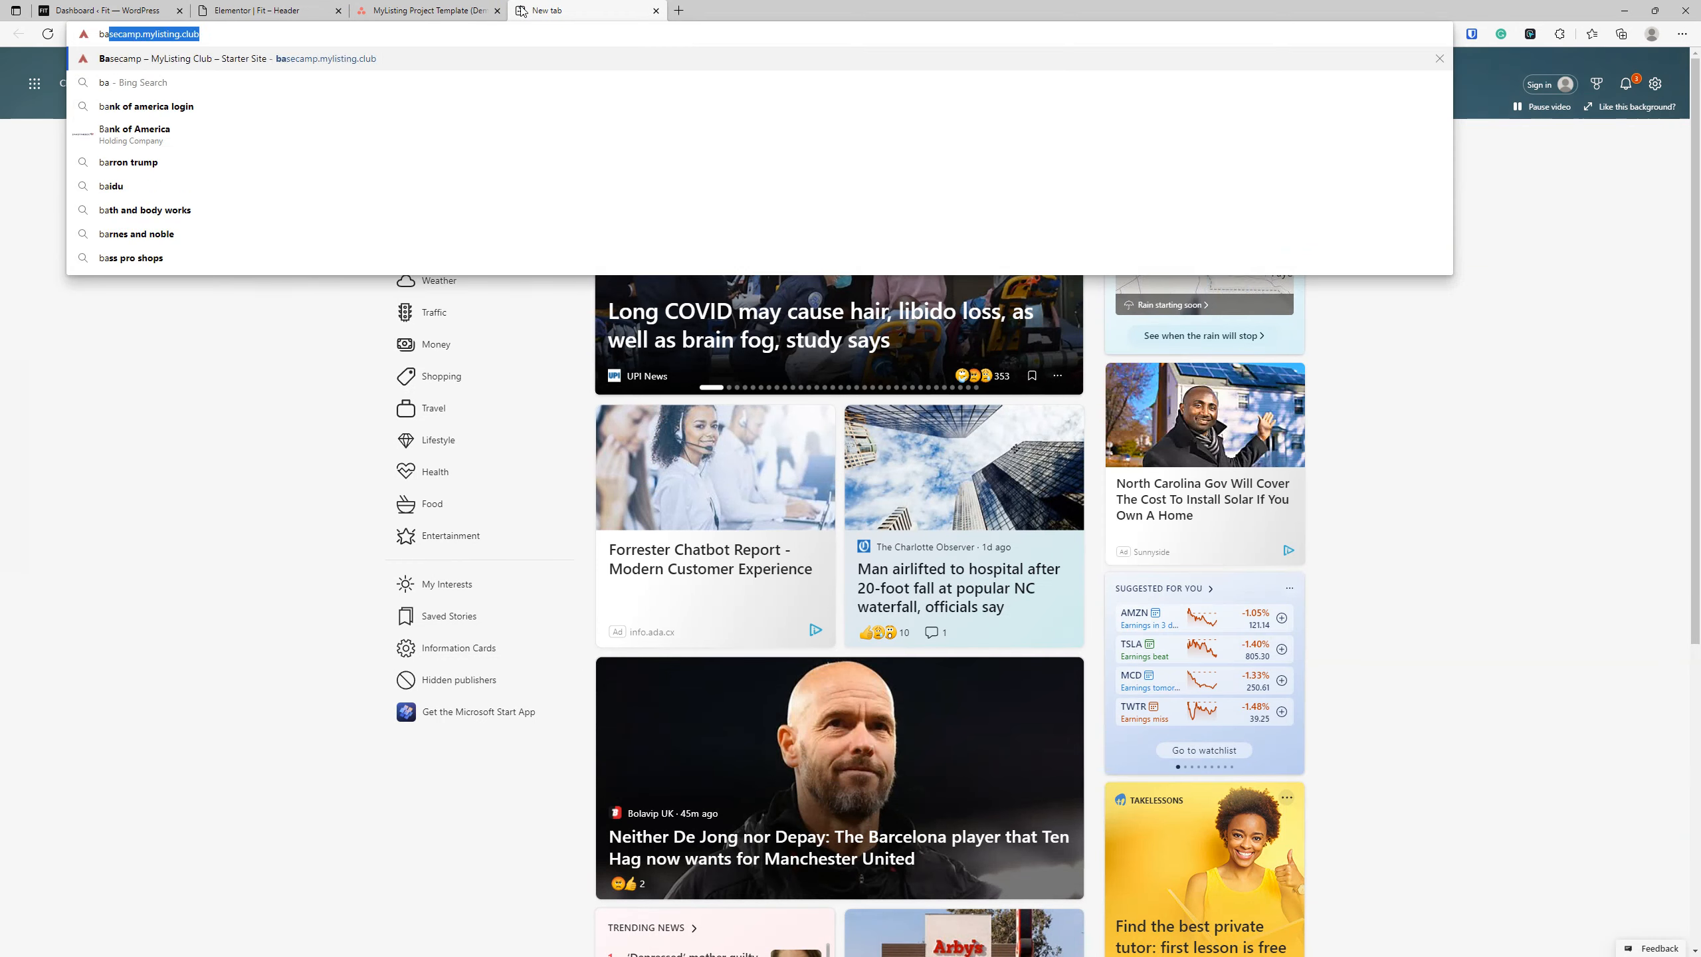
{"action": "key", "text": "Return"}
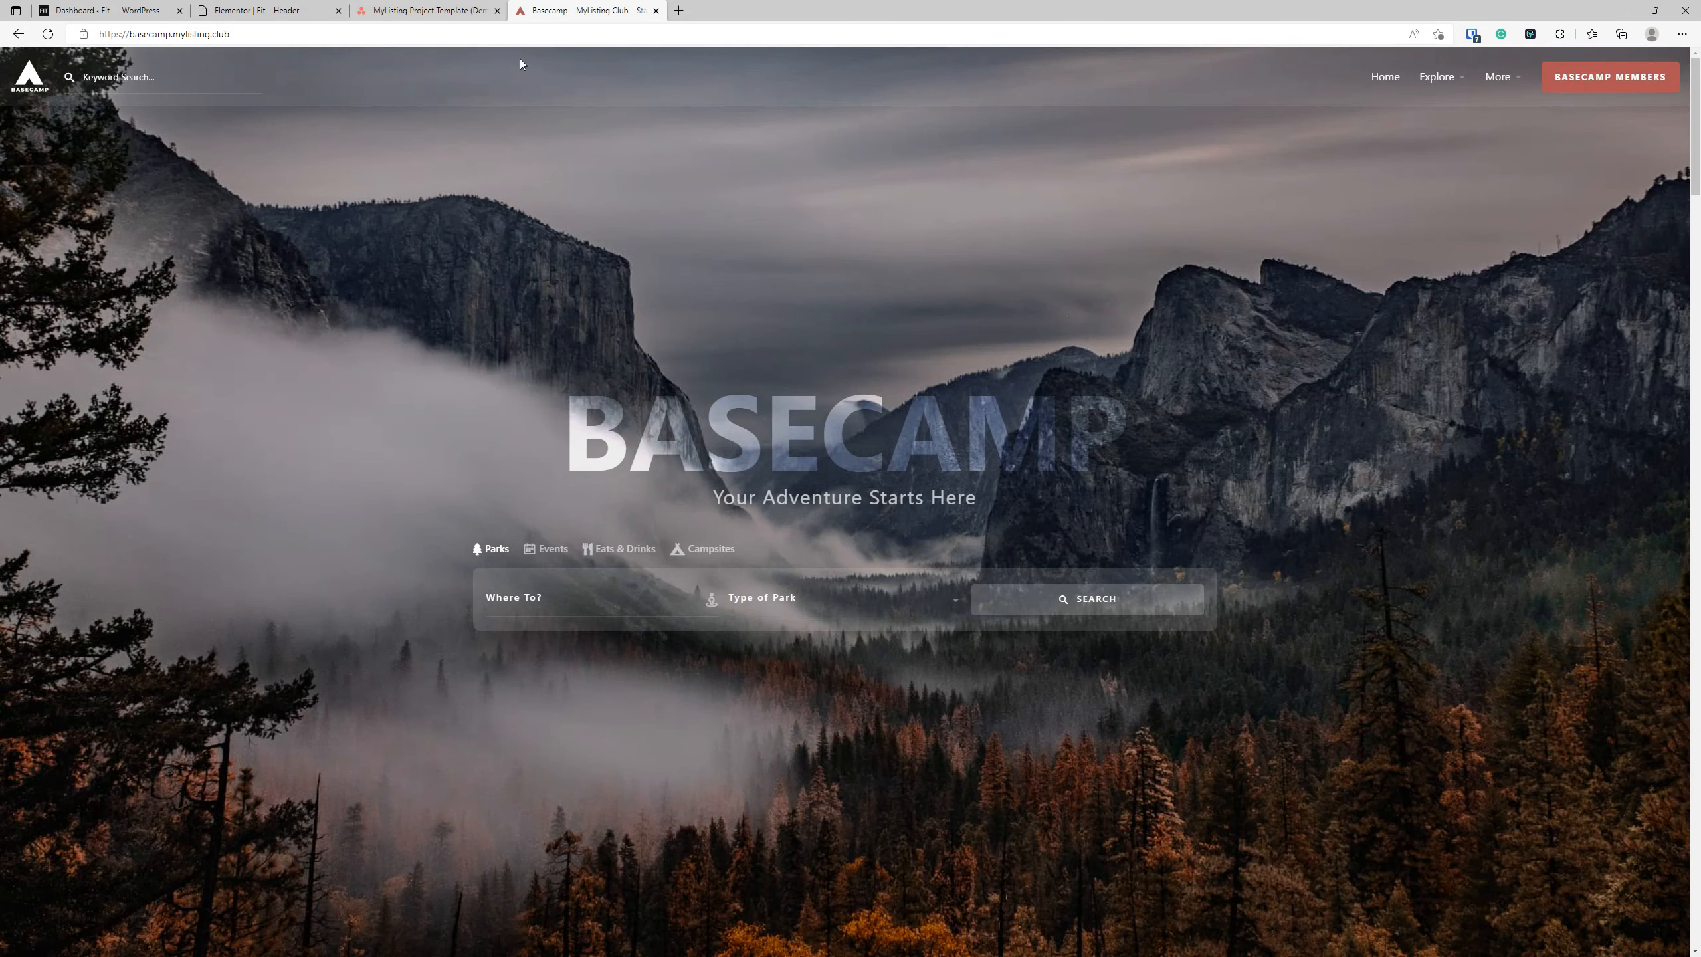
Load the REACH demo site, reach.mylisting.club, in the demo tab and compare its header with the Elementor header template.
{"action": "left_click", "coordinate": [494, 28]}
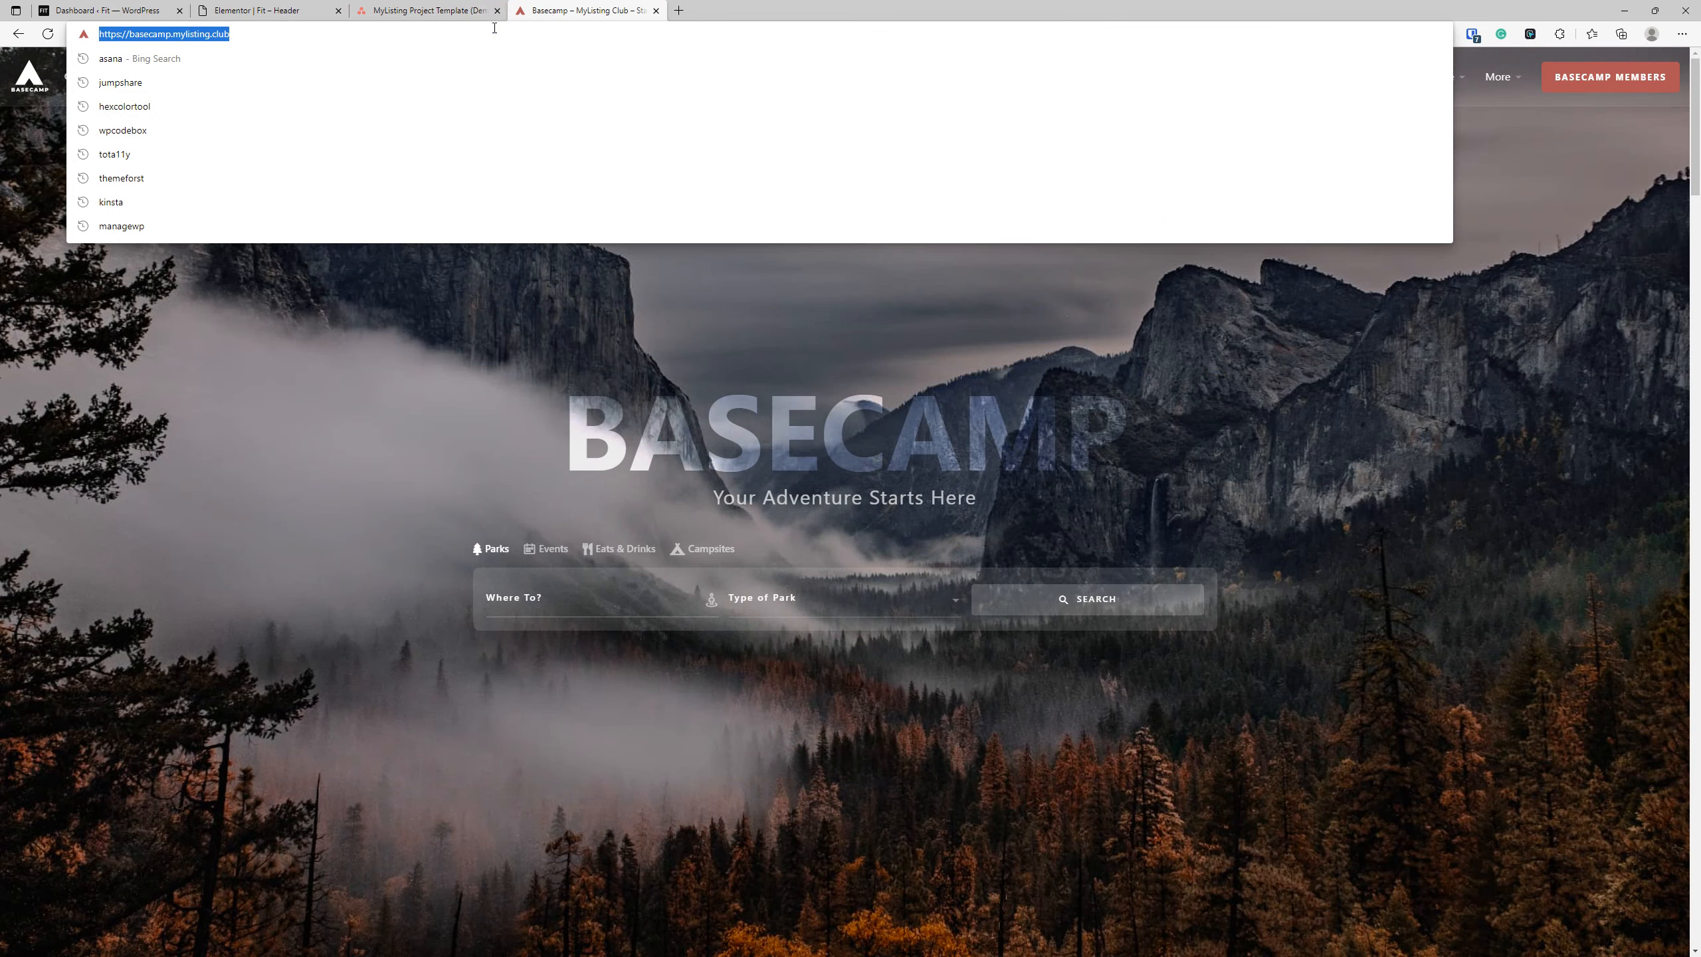
{"action": "type", "text": "reach"}
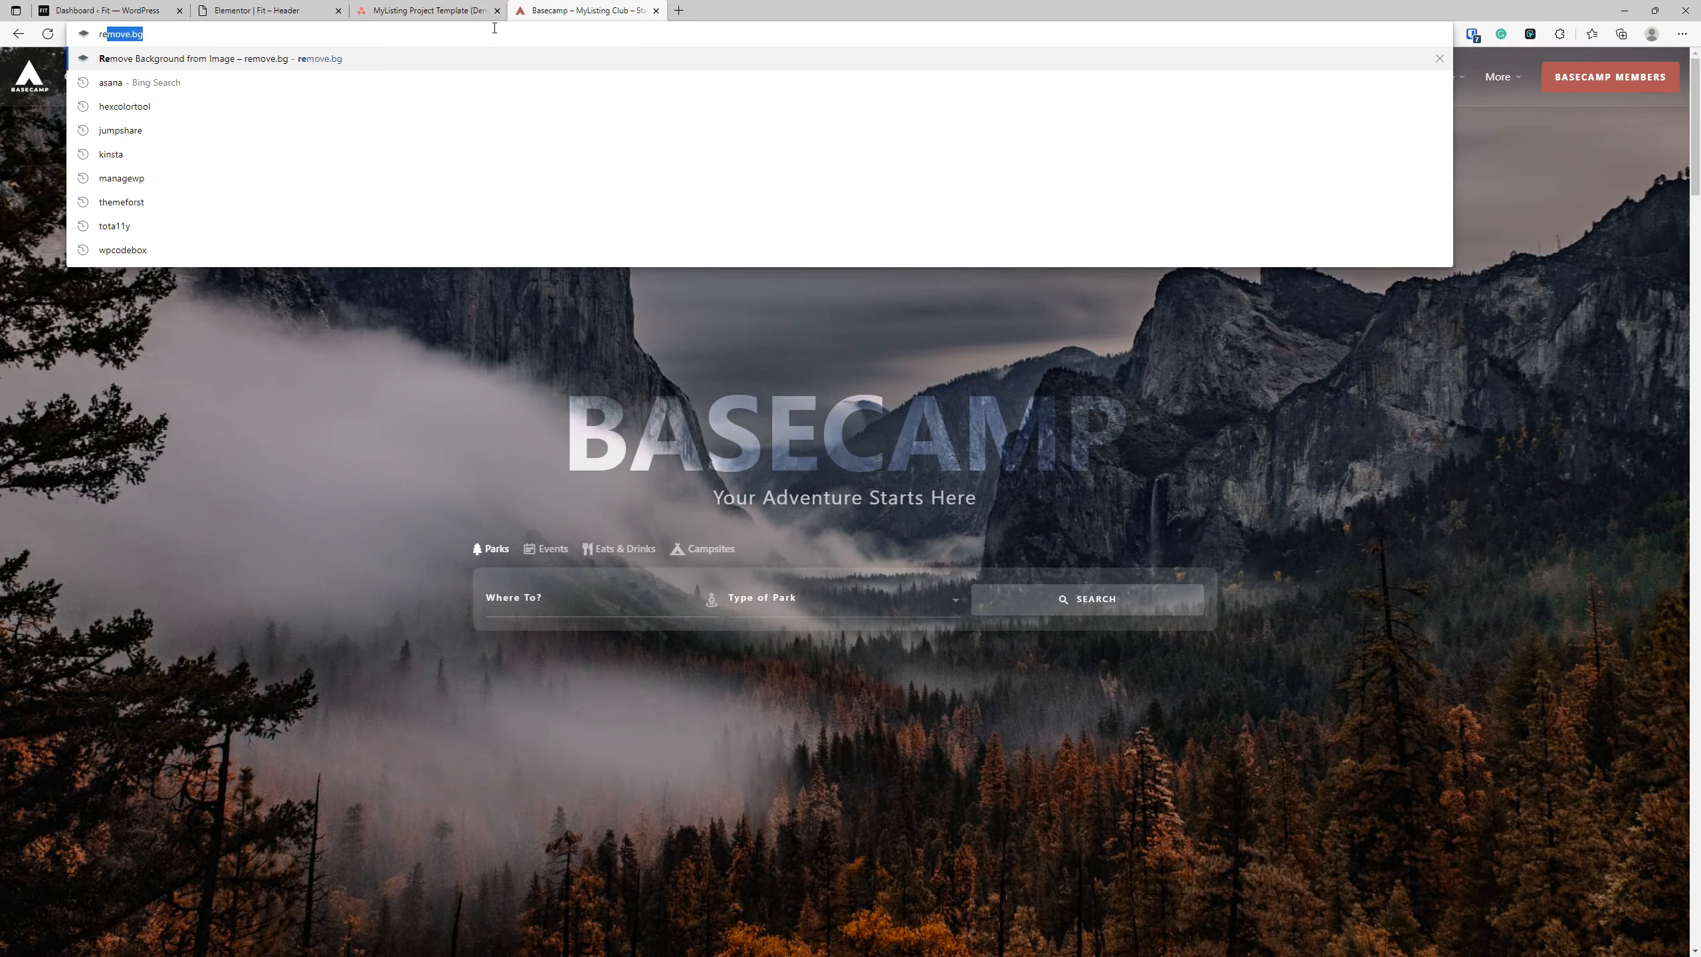
{"action": "key", "text": "Return"}
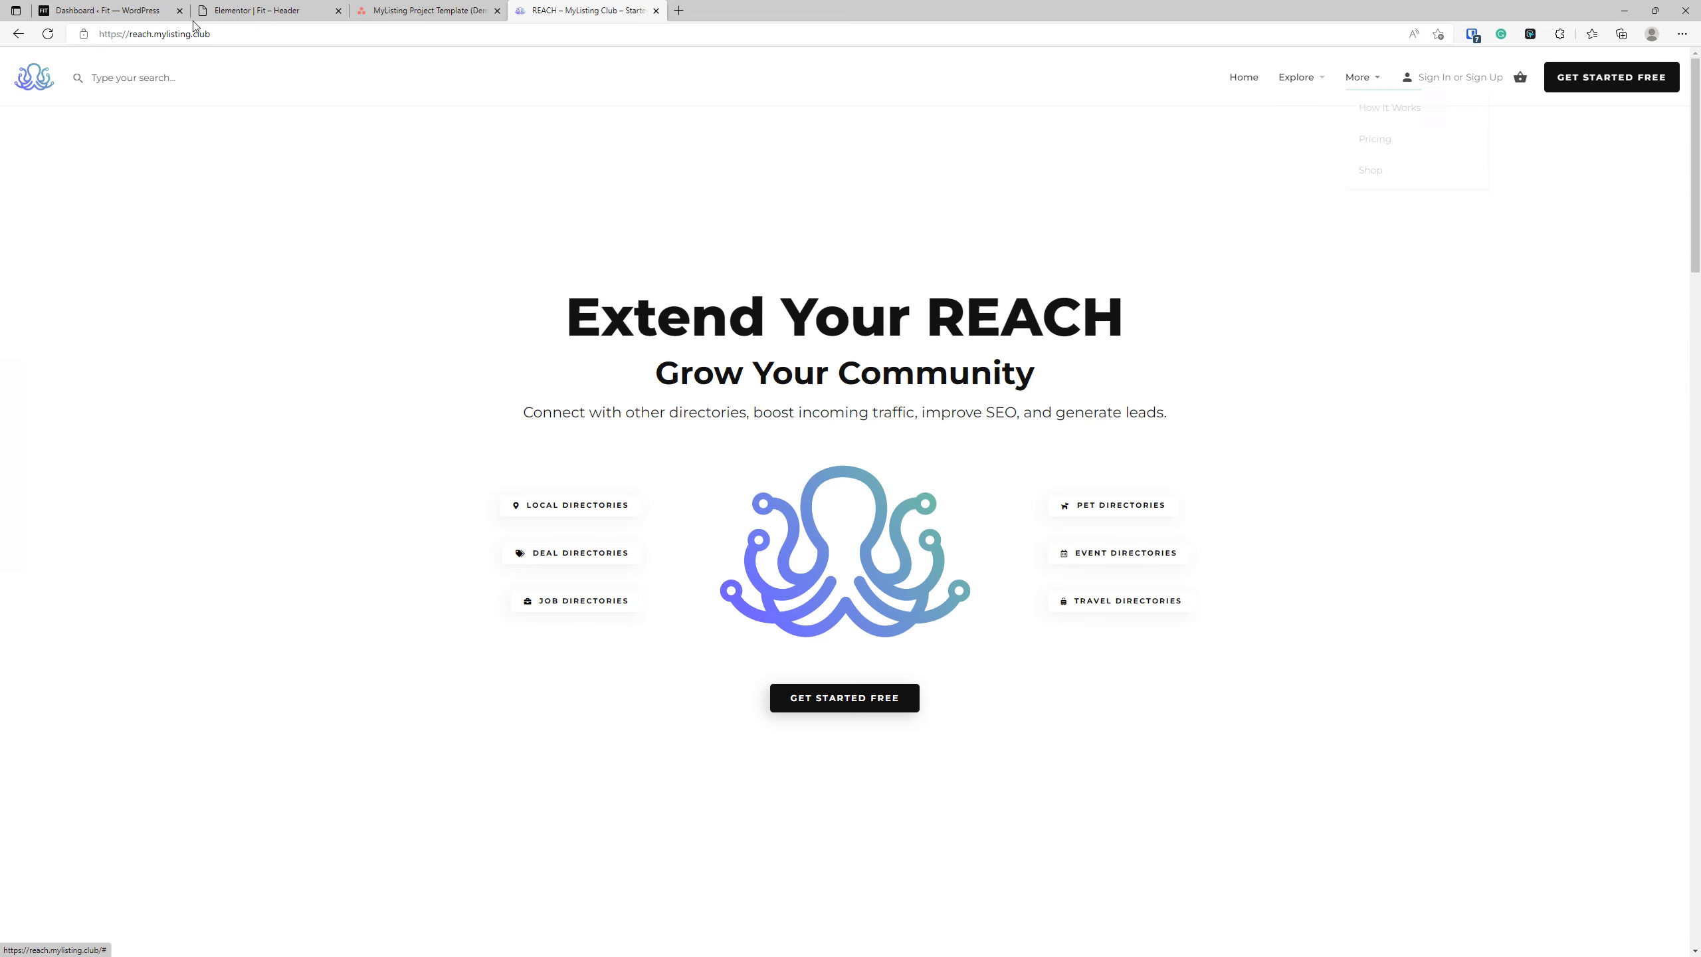
{"action": "left_click", "coordinate": [251, 11]}
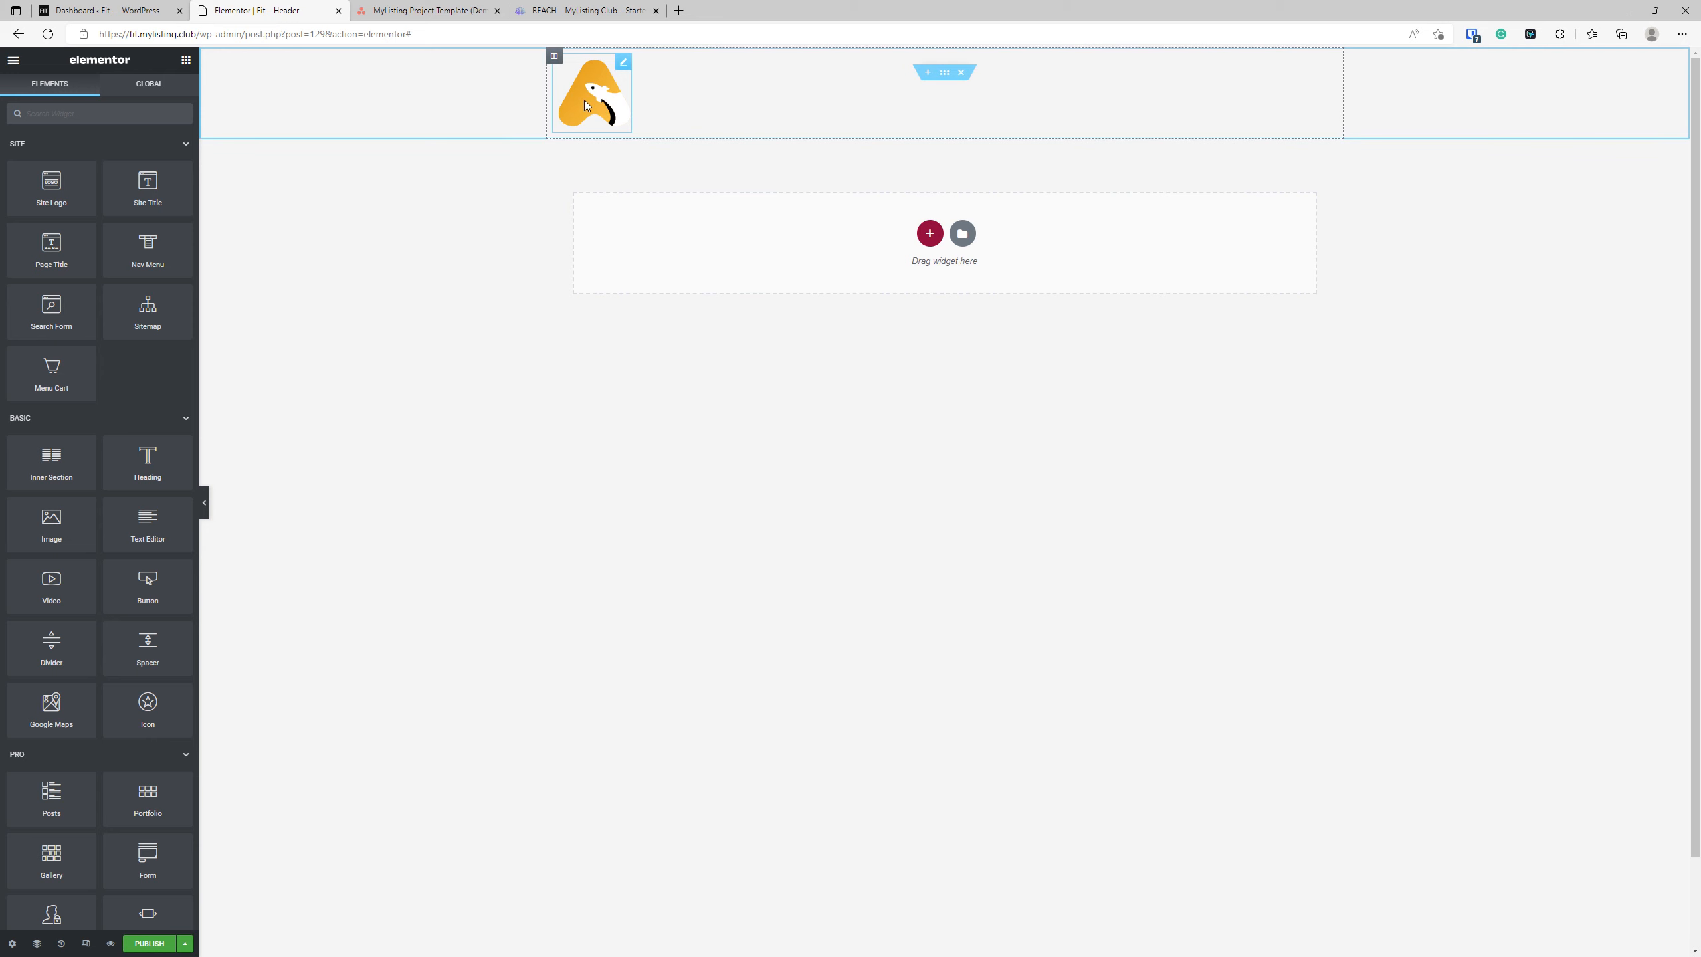
{"action": "left_click", "coordinate": [586, 10]}
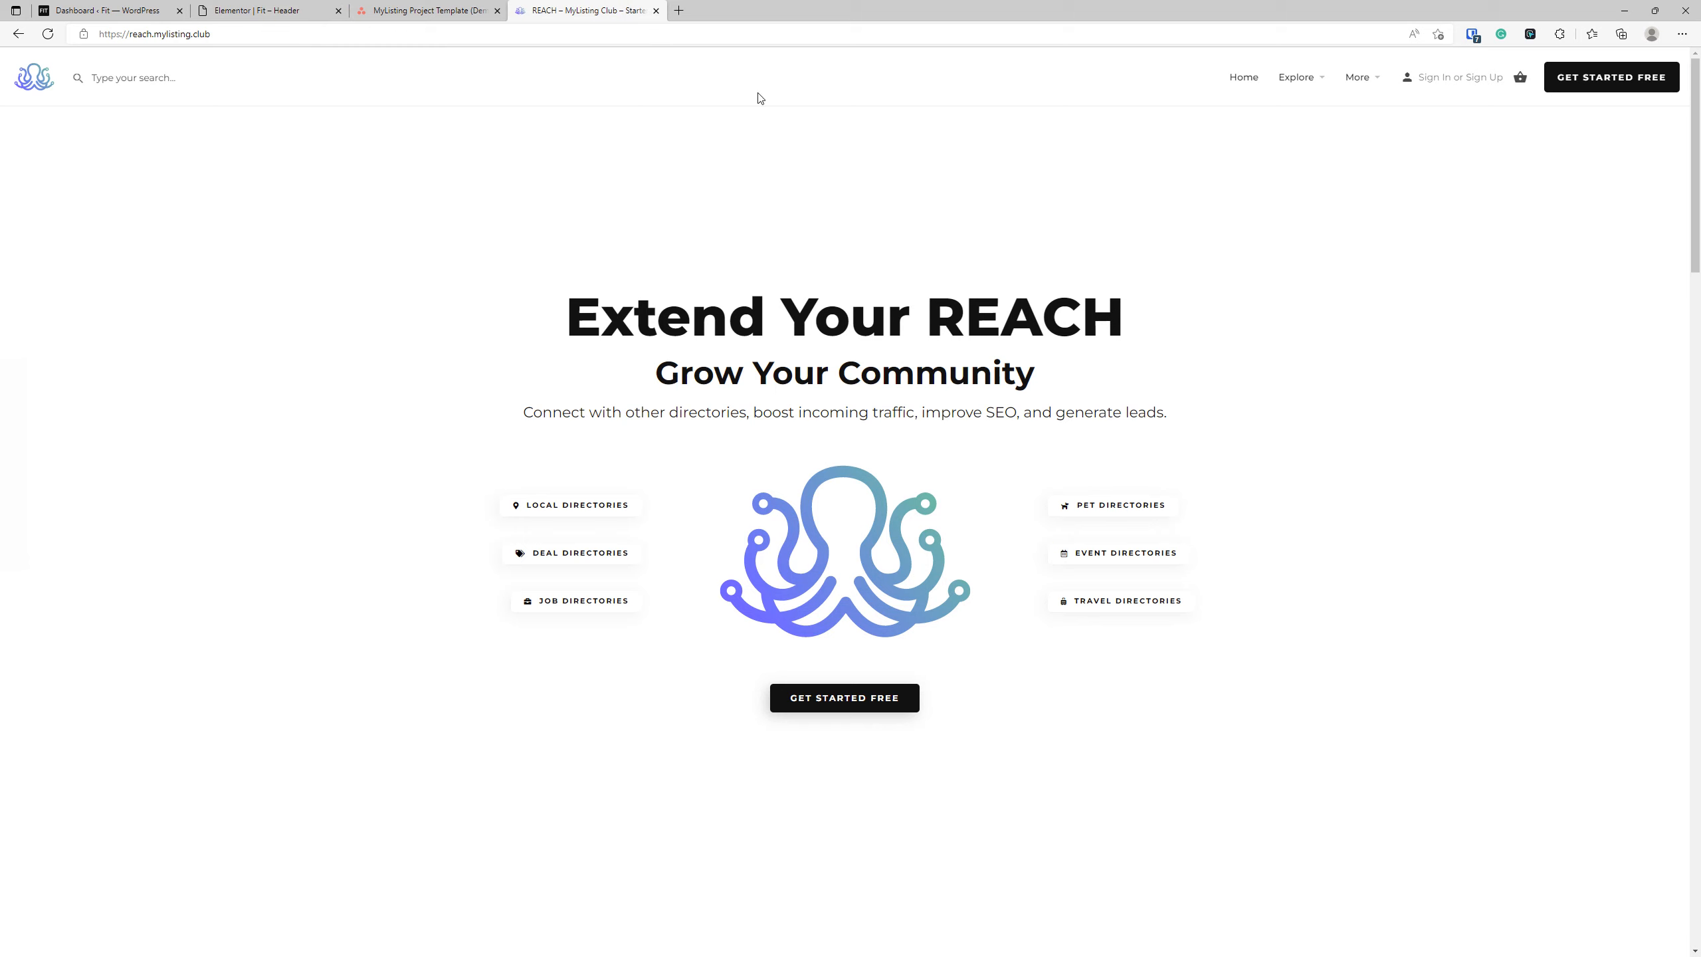
Load the Vow demo site, vow.mylisting.club, and examine its custom header and Dashboard popup menu before closing the popup.
{"action": "left_click", "coordinate": [583, 33]}
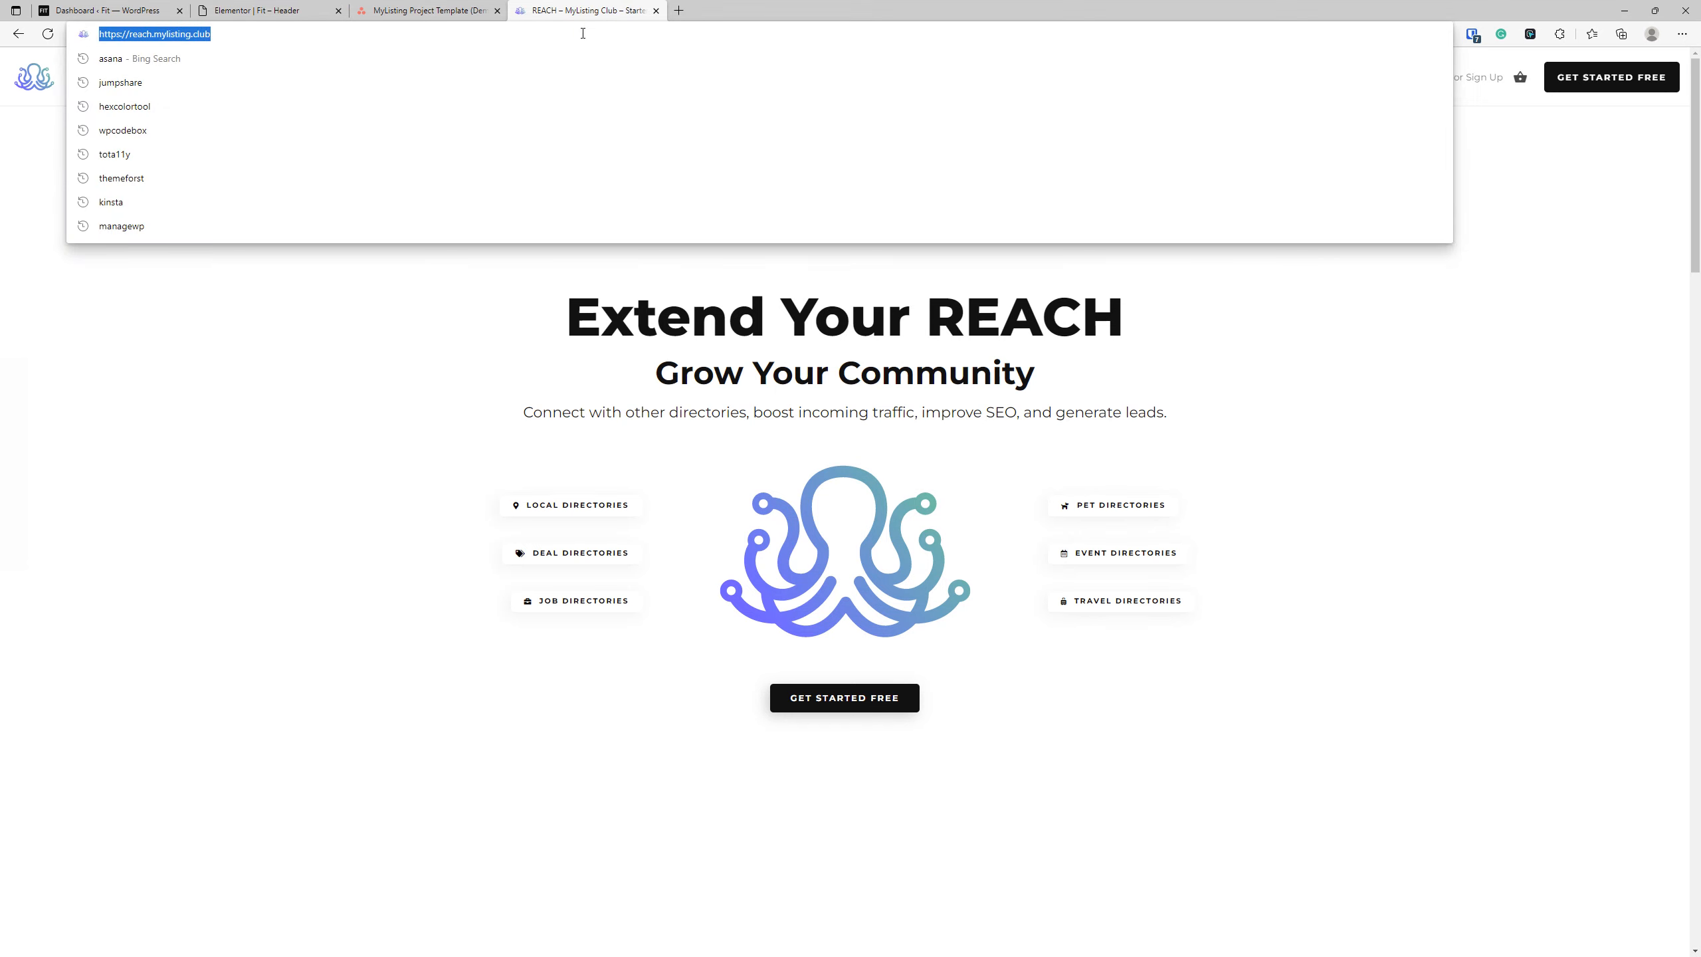
{"action": "type", "text": "vow"}
{"action": "key", "text": "Return"}
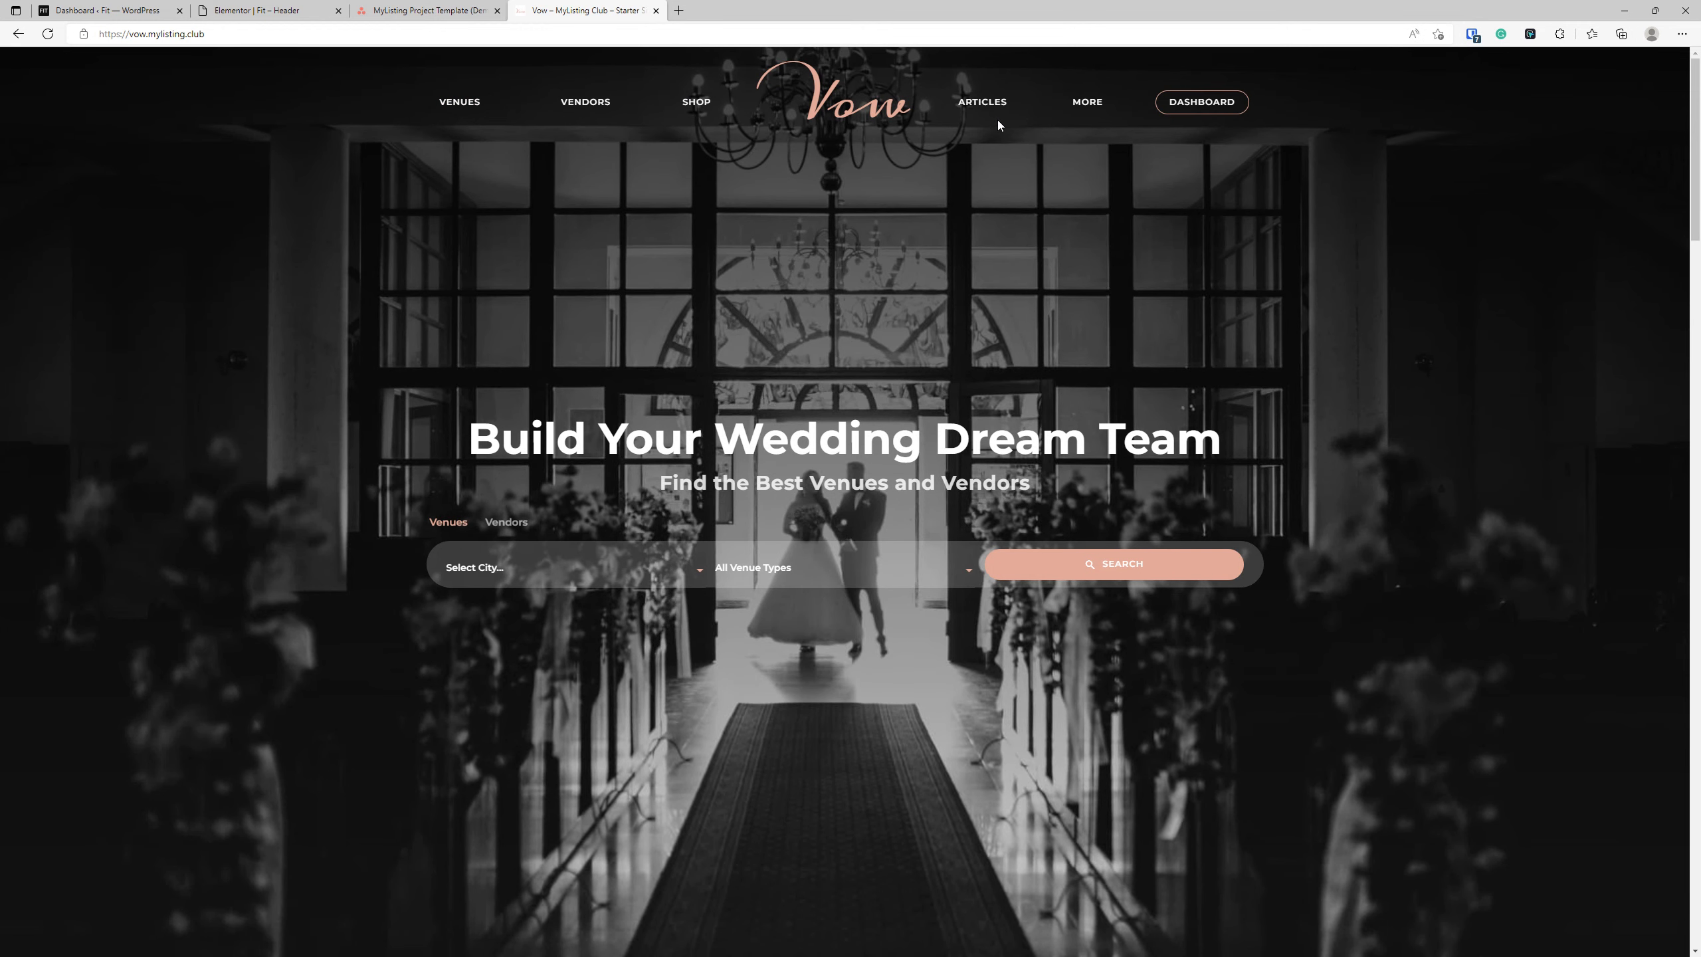
{"action": "left_click", "coordinate": [1192, 114]}
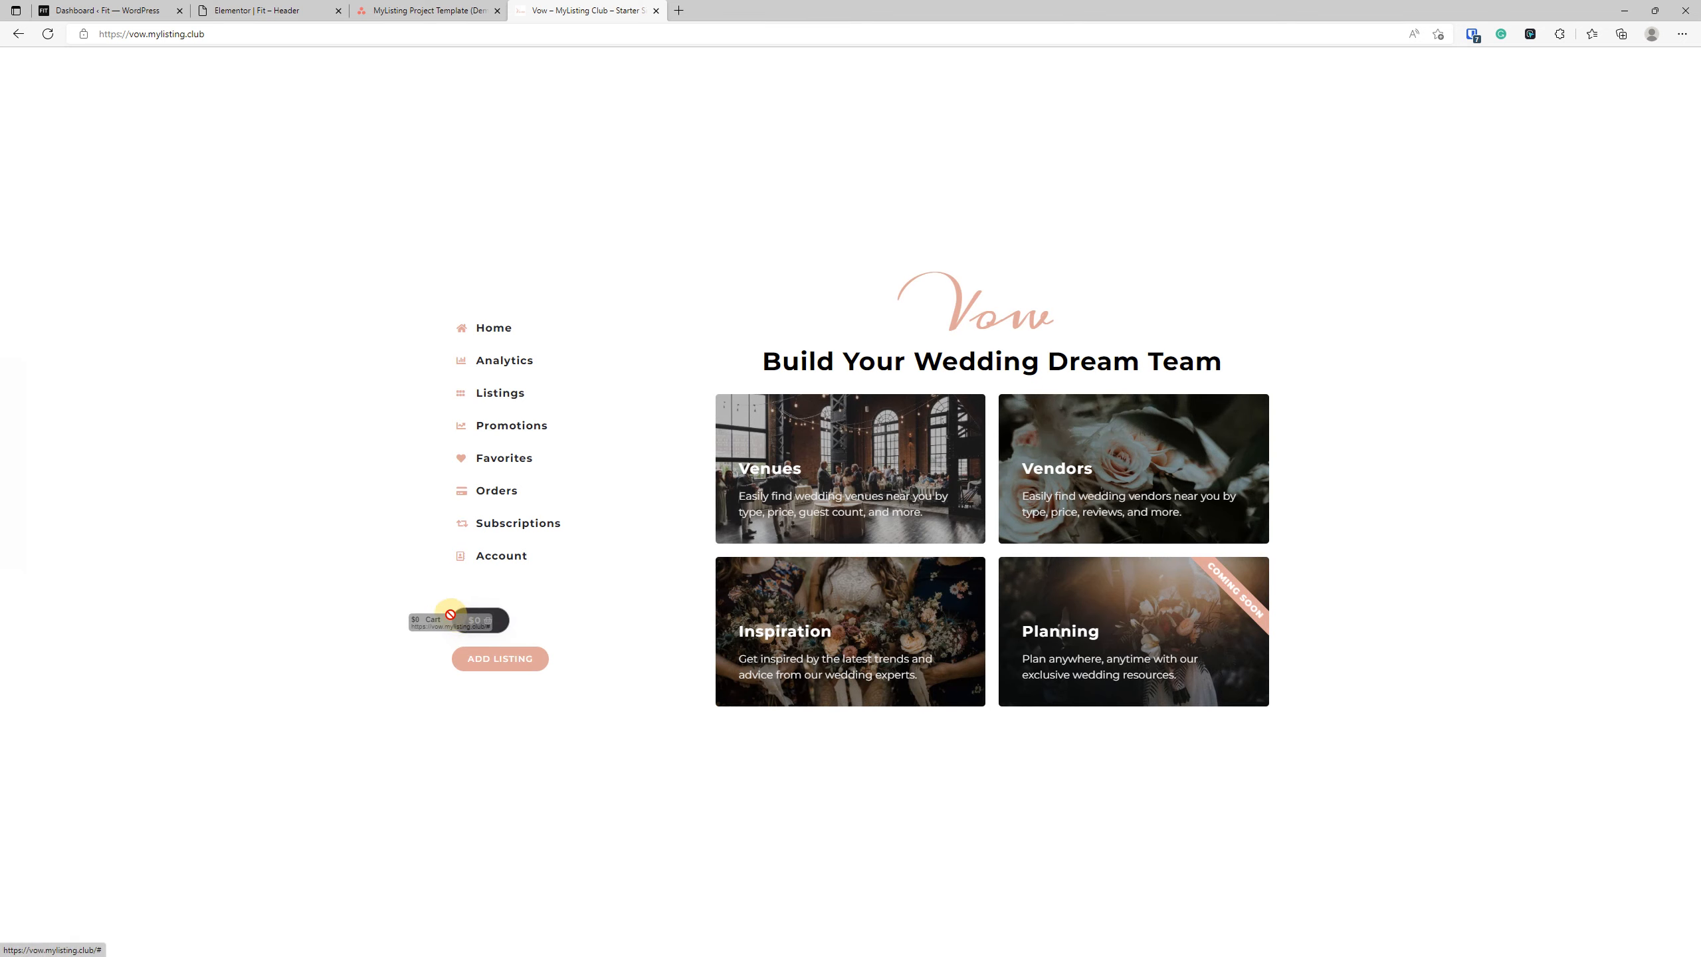
{"action": "left_click", "coordinate": [335, 400]}
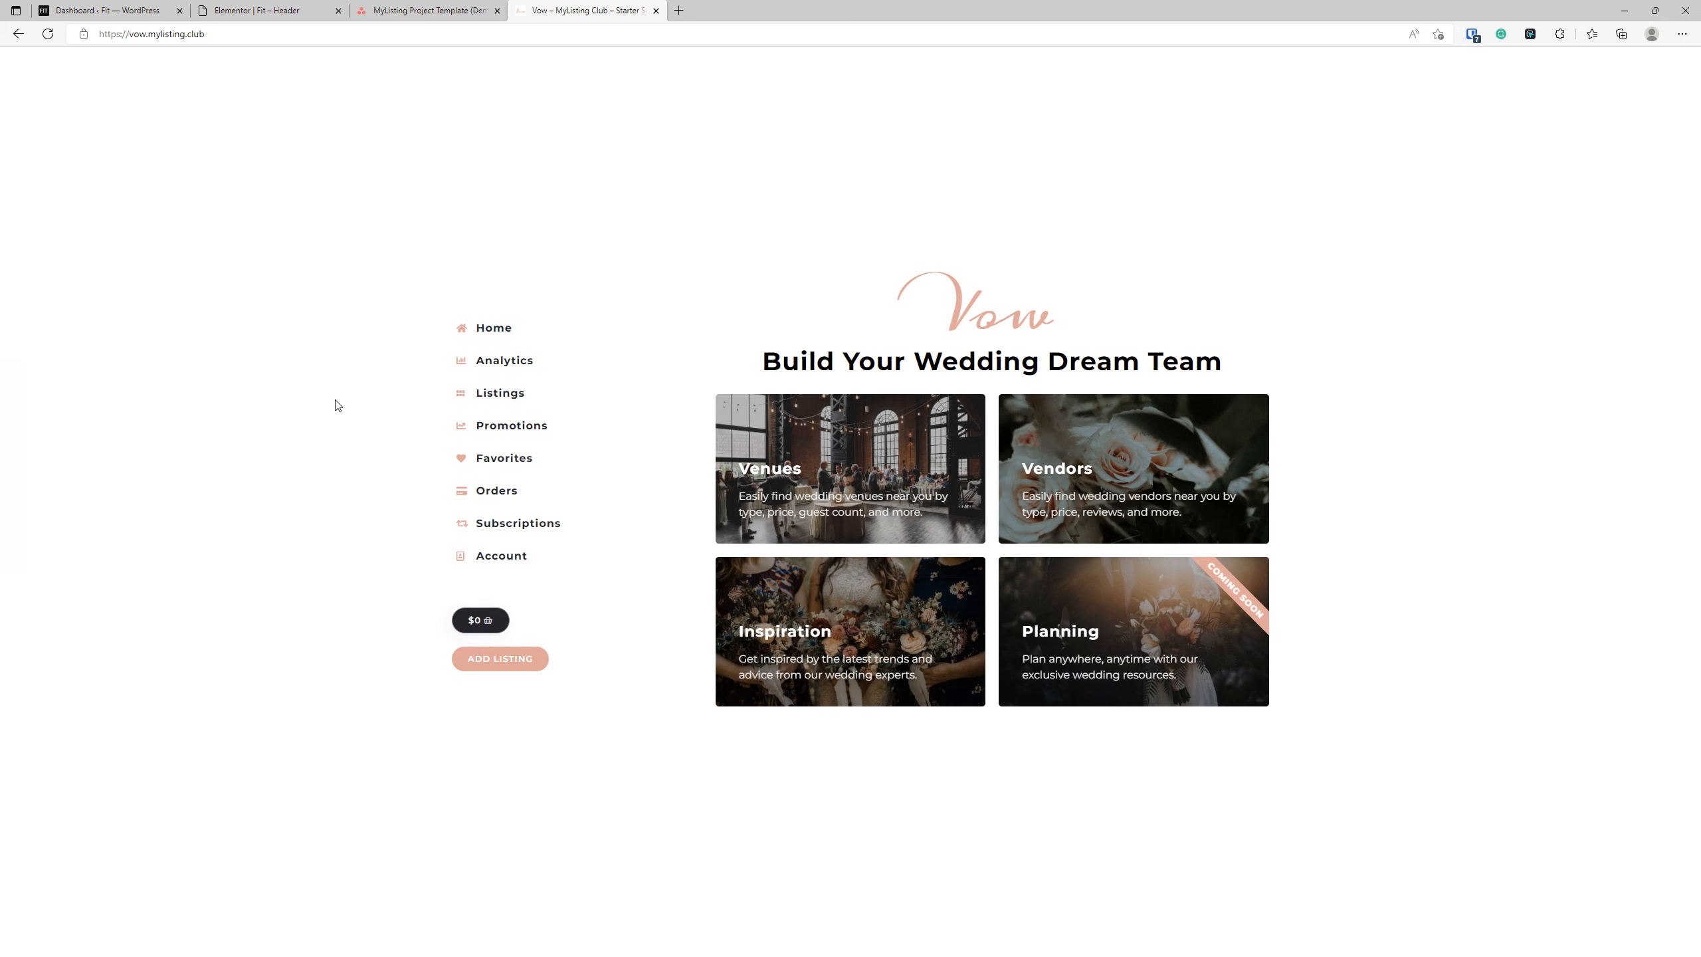
{"action": "left_click", "coordinate": [1652, 200]}
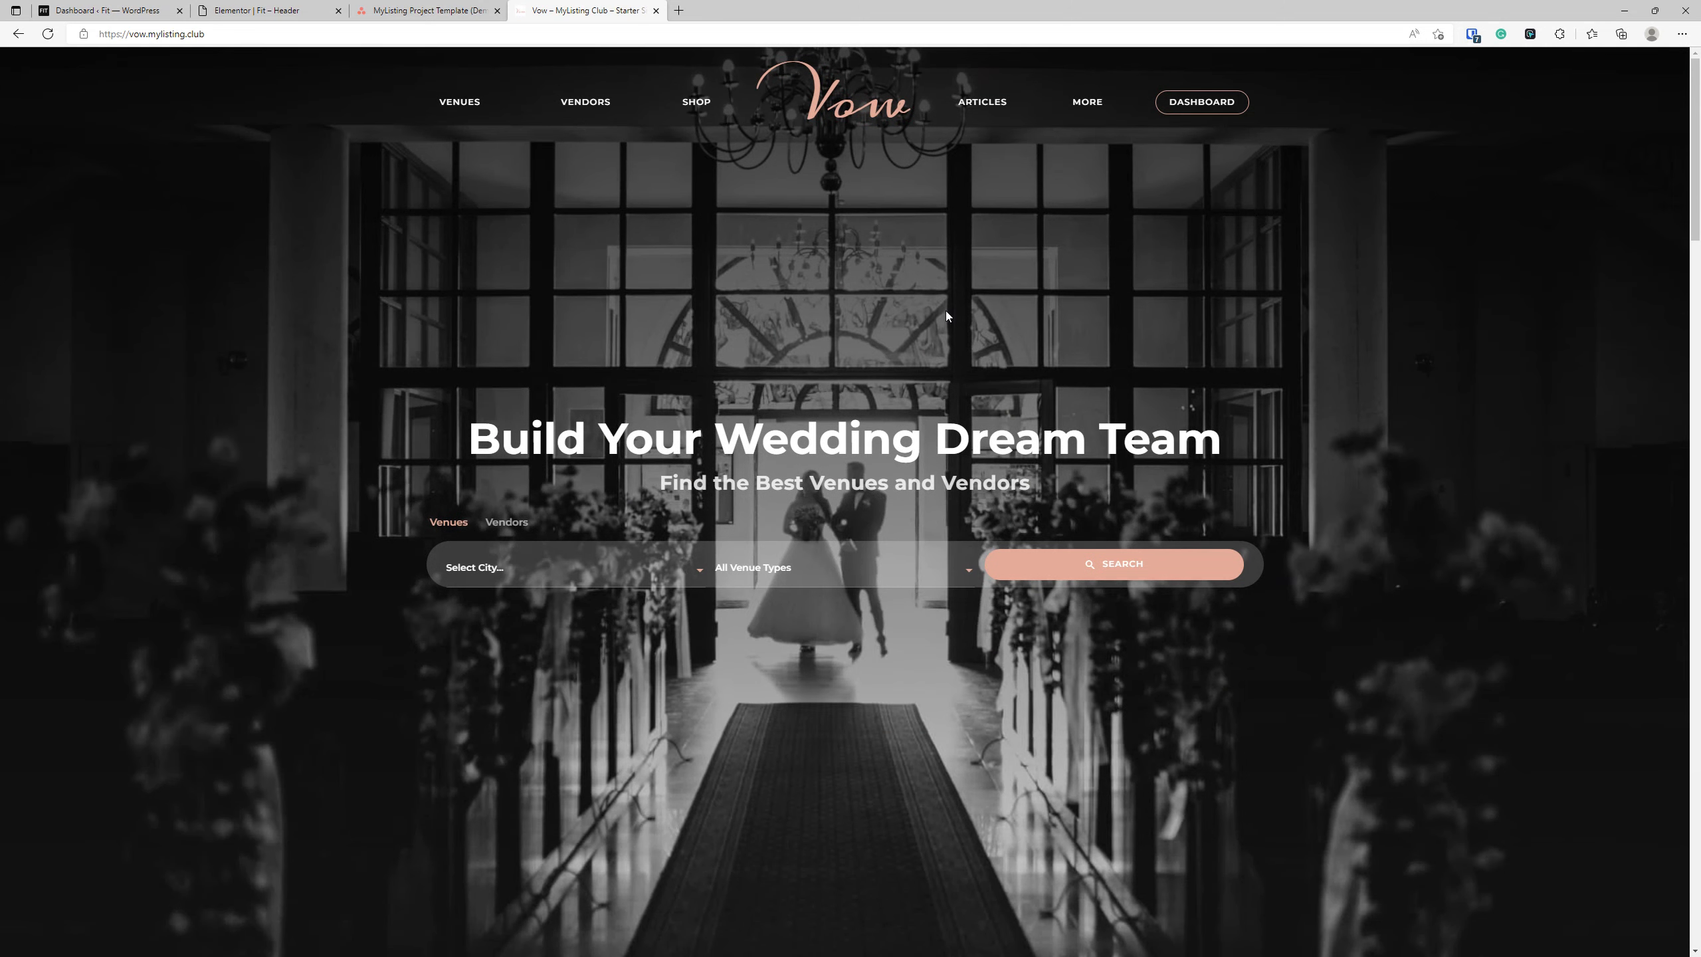
Open the Fit site's front end from the WordPress dashboard in a new browser tab placed beside the Elementor header editor.
{"action": "left_click", "coordinate": [254, 10]}
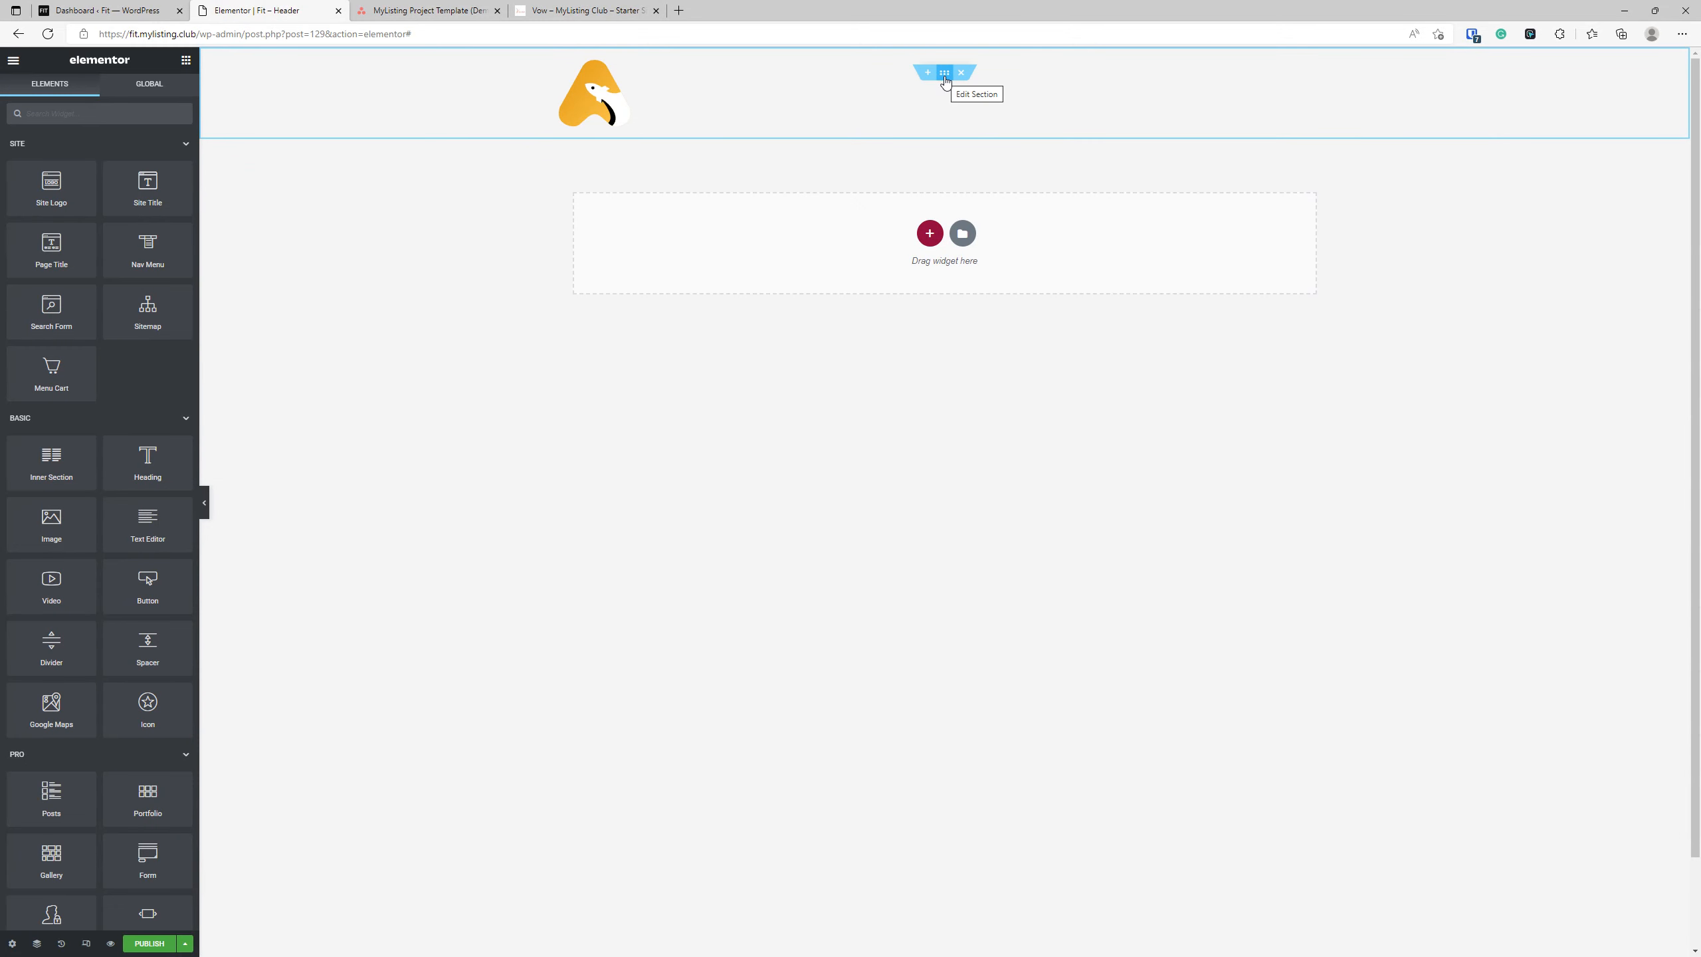
{"action": "left_click", "coordinate": [107, 10]}
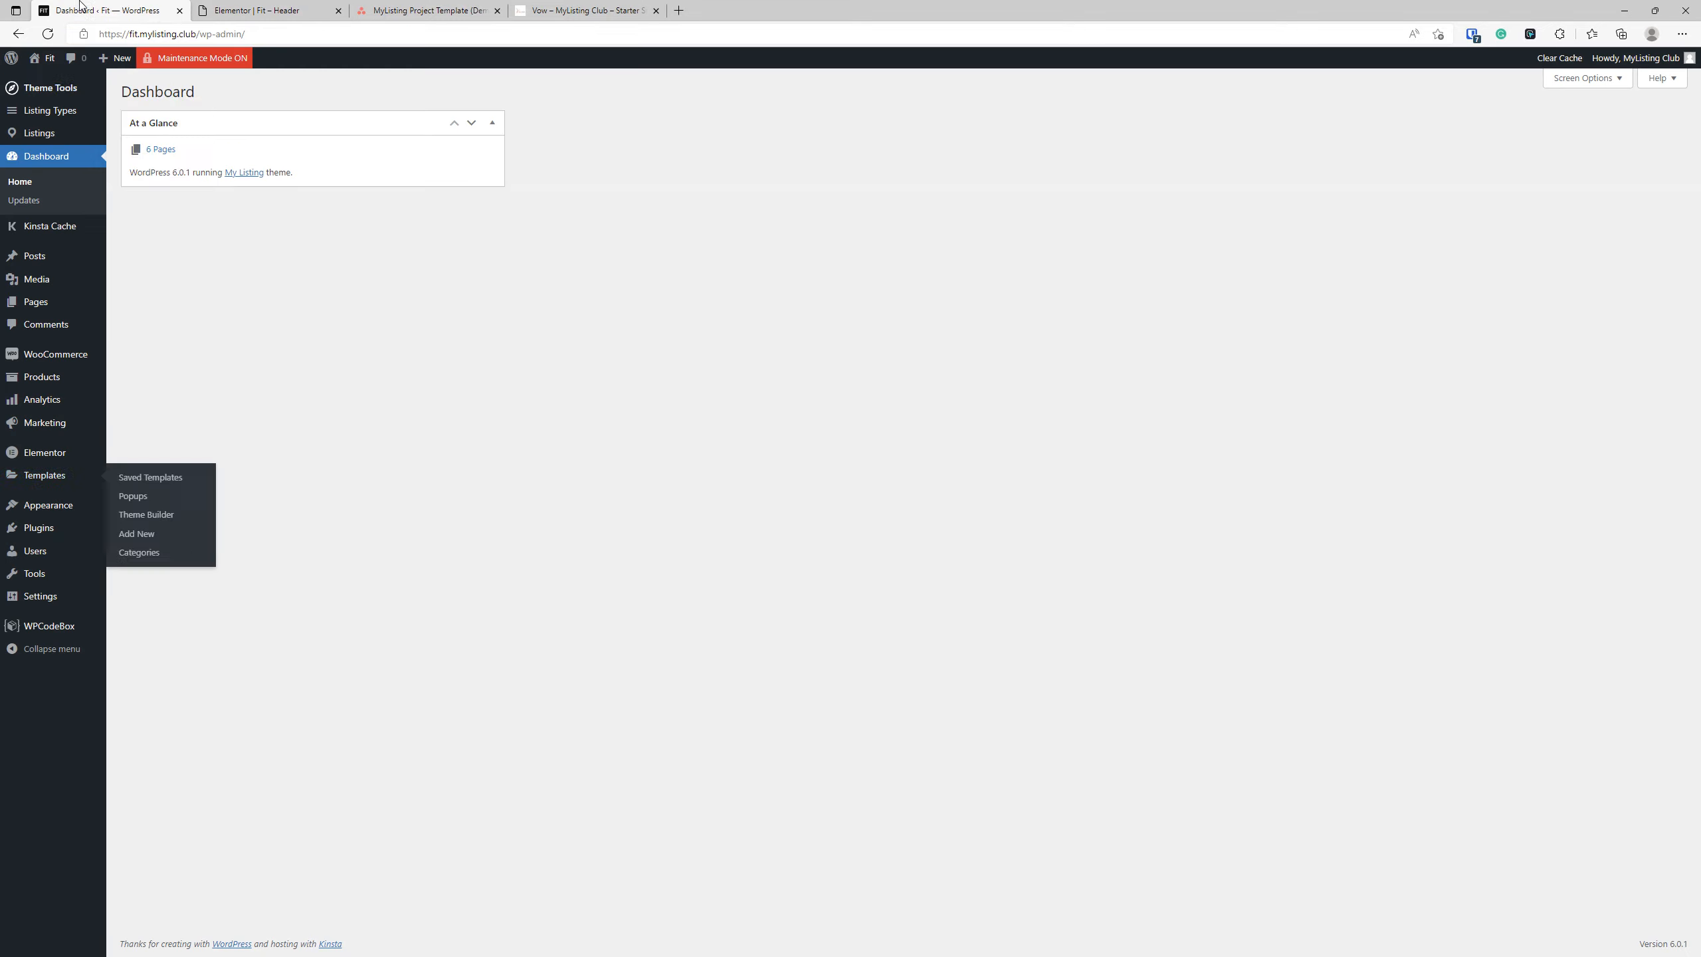
{"action": "right_click", "coordinate": [51, 74]}
{"action": "left_click", "coordinate": [61, 87]}
{"action": "left_click_drag", "start_coordinate": [296, 7], "coordinate": [445, 5]}
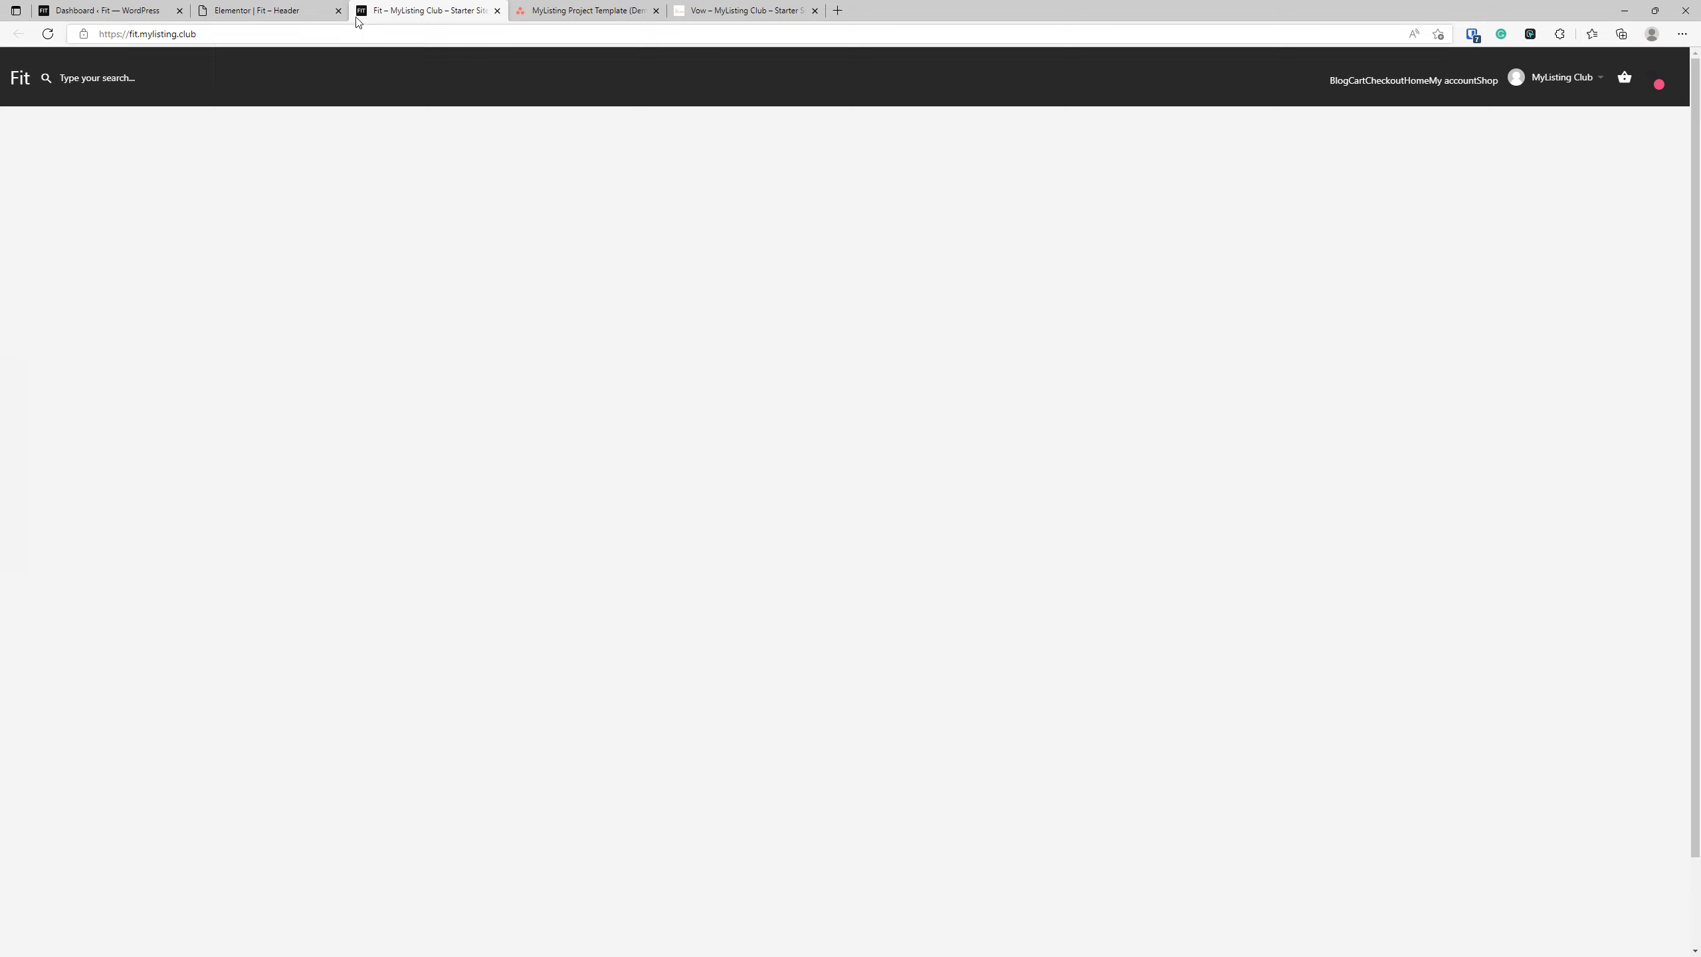
Publish the Elementor header template with an Include Entire Site display condition and reload the Fit site's front end to check it.
{"action": "left_click", "coordinate": [271, 9]}
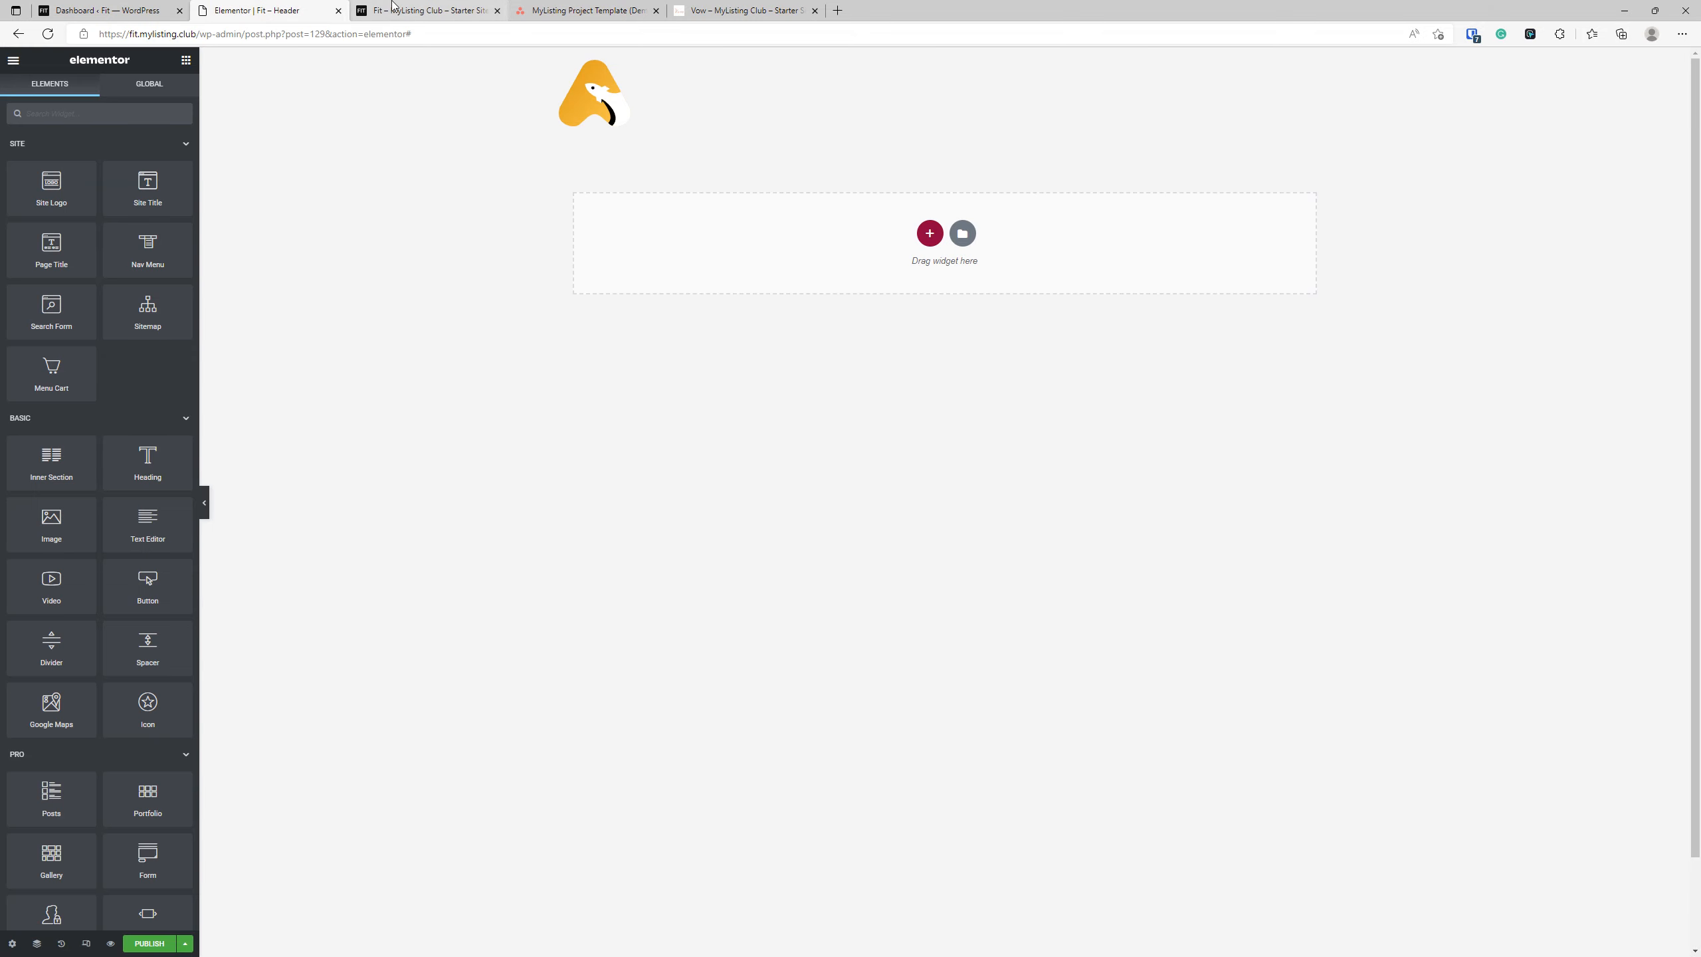
{"action": "left_click", "coordinate": [159, 942]}
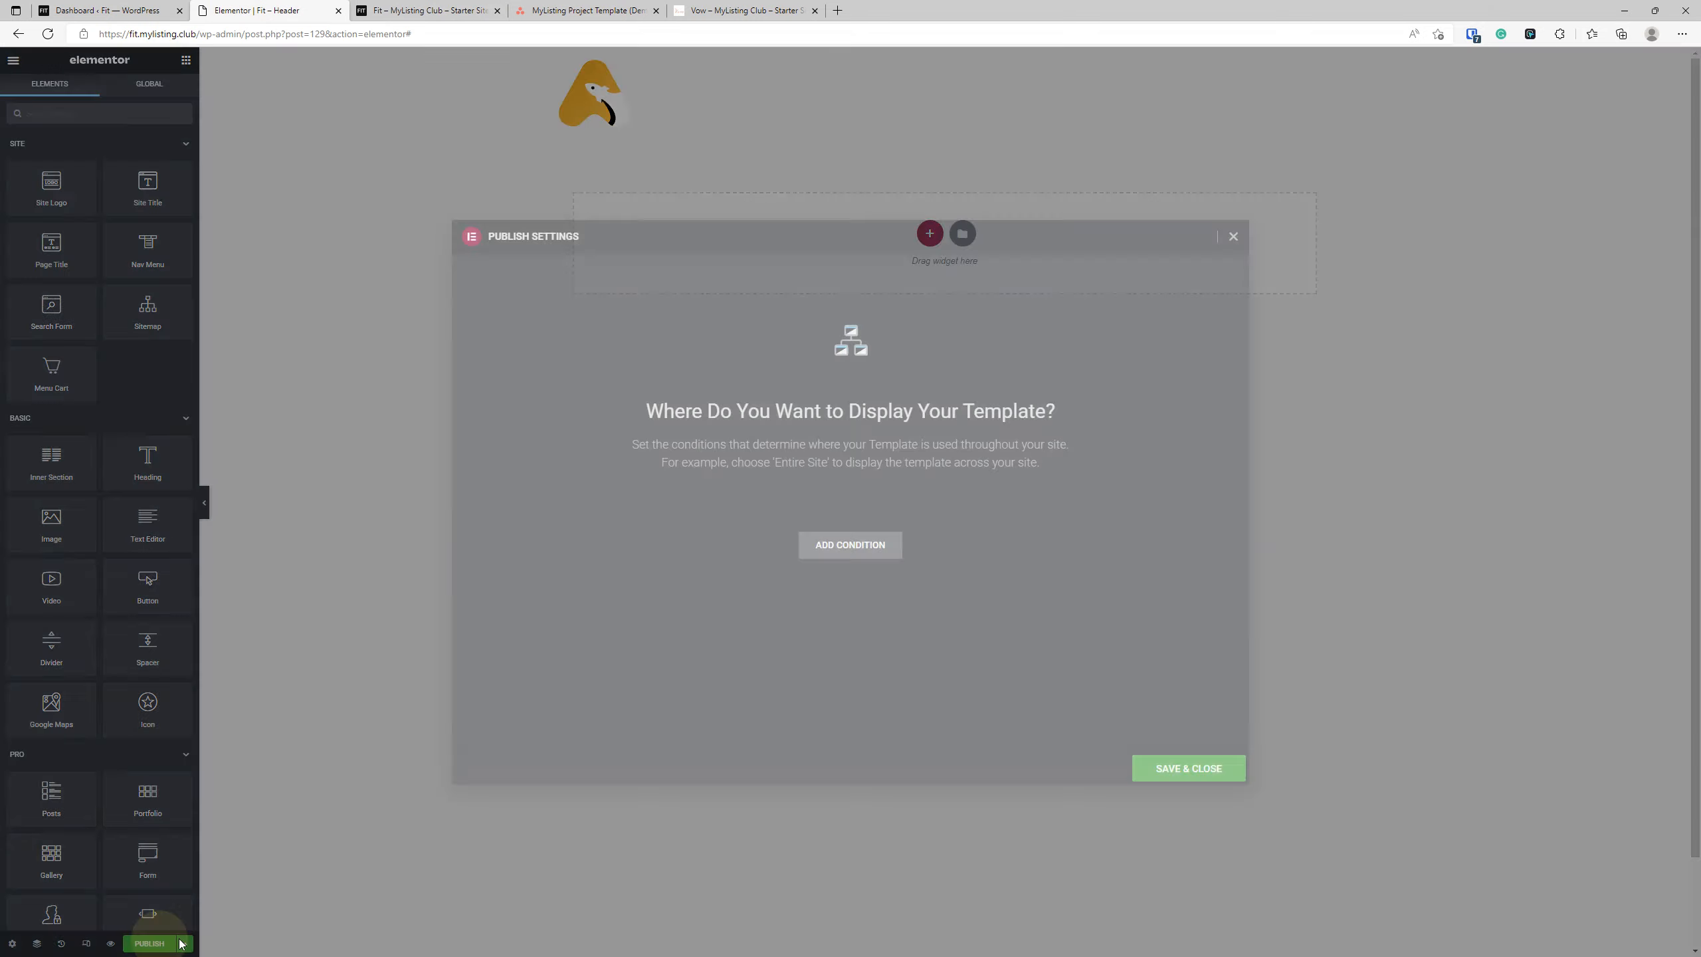
{"action": "left_click", "coordinate": [865, 548]}
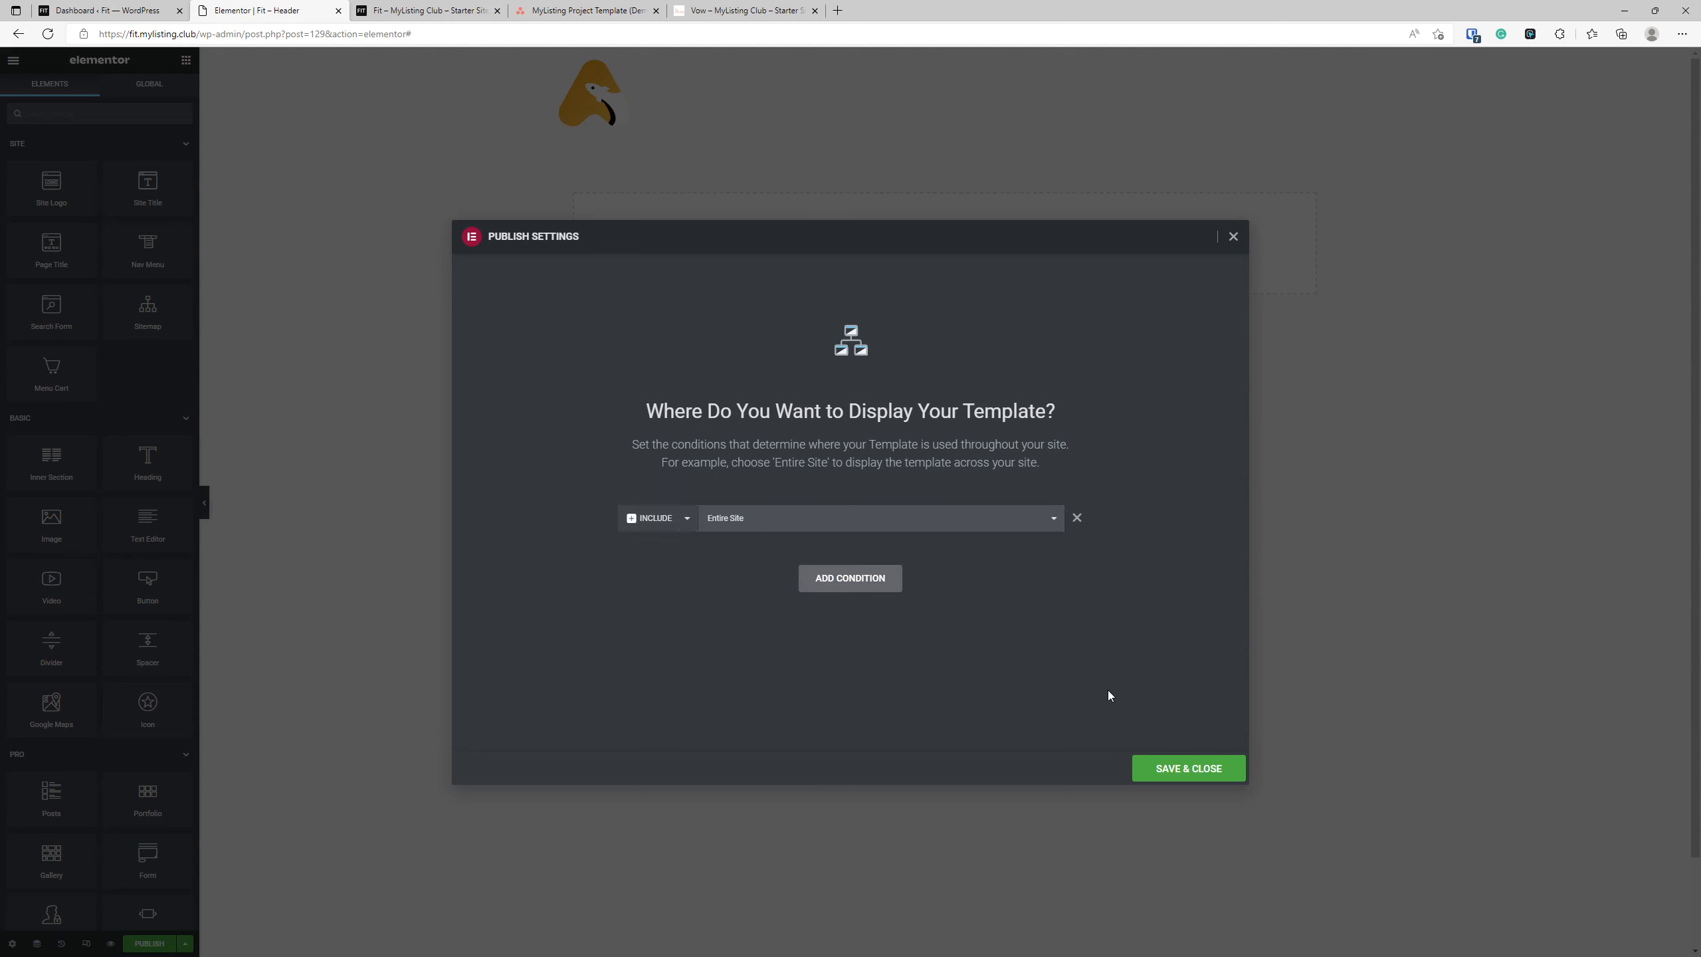
{"action": "left_click", "coordinate": [1174, 775]}
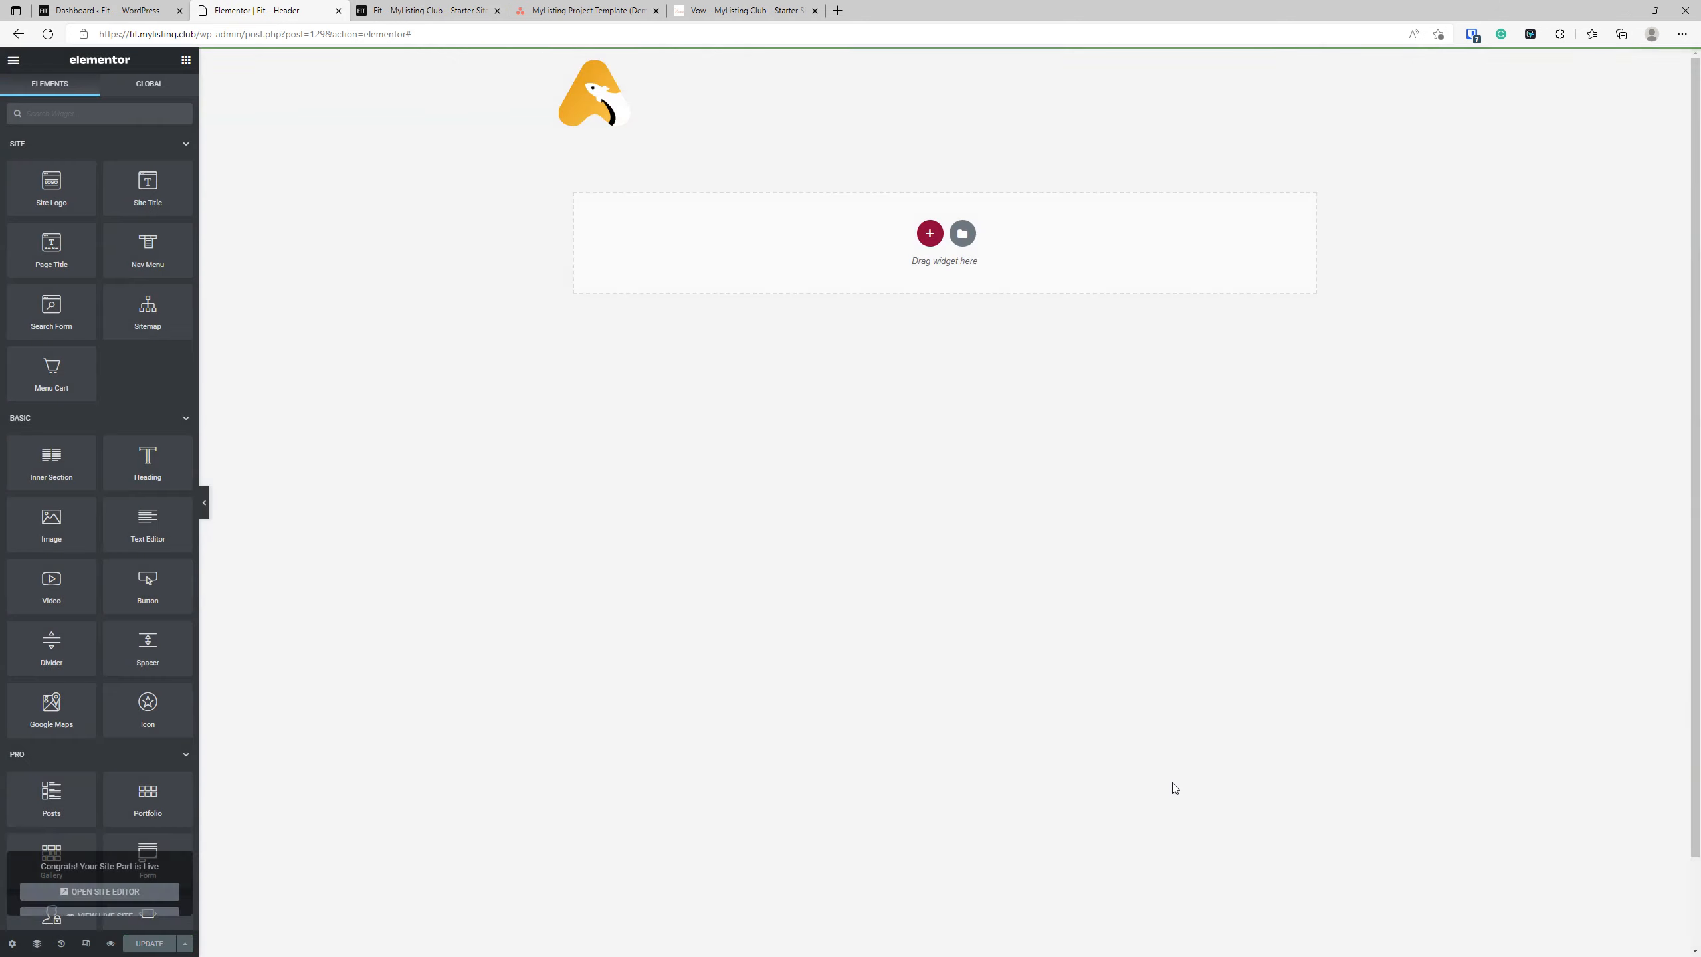
{"action": "left_click", "coordinate": [473, 10]}
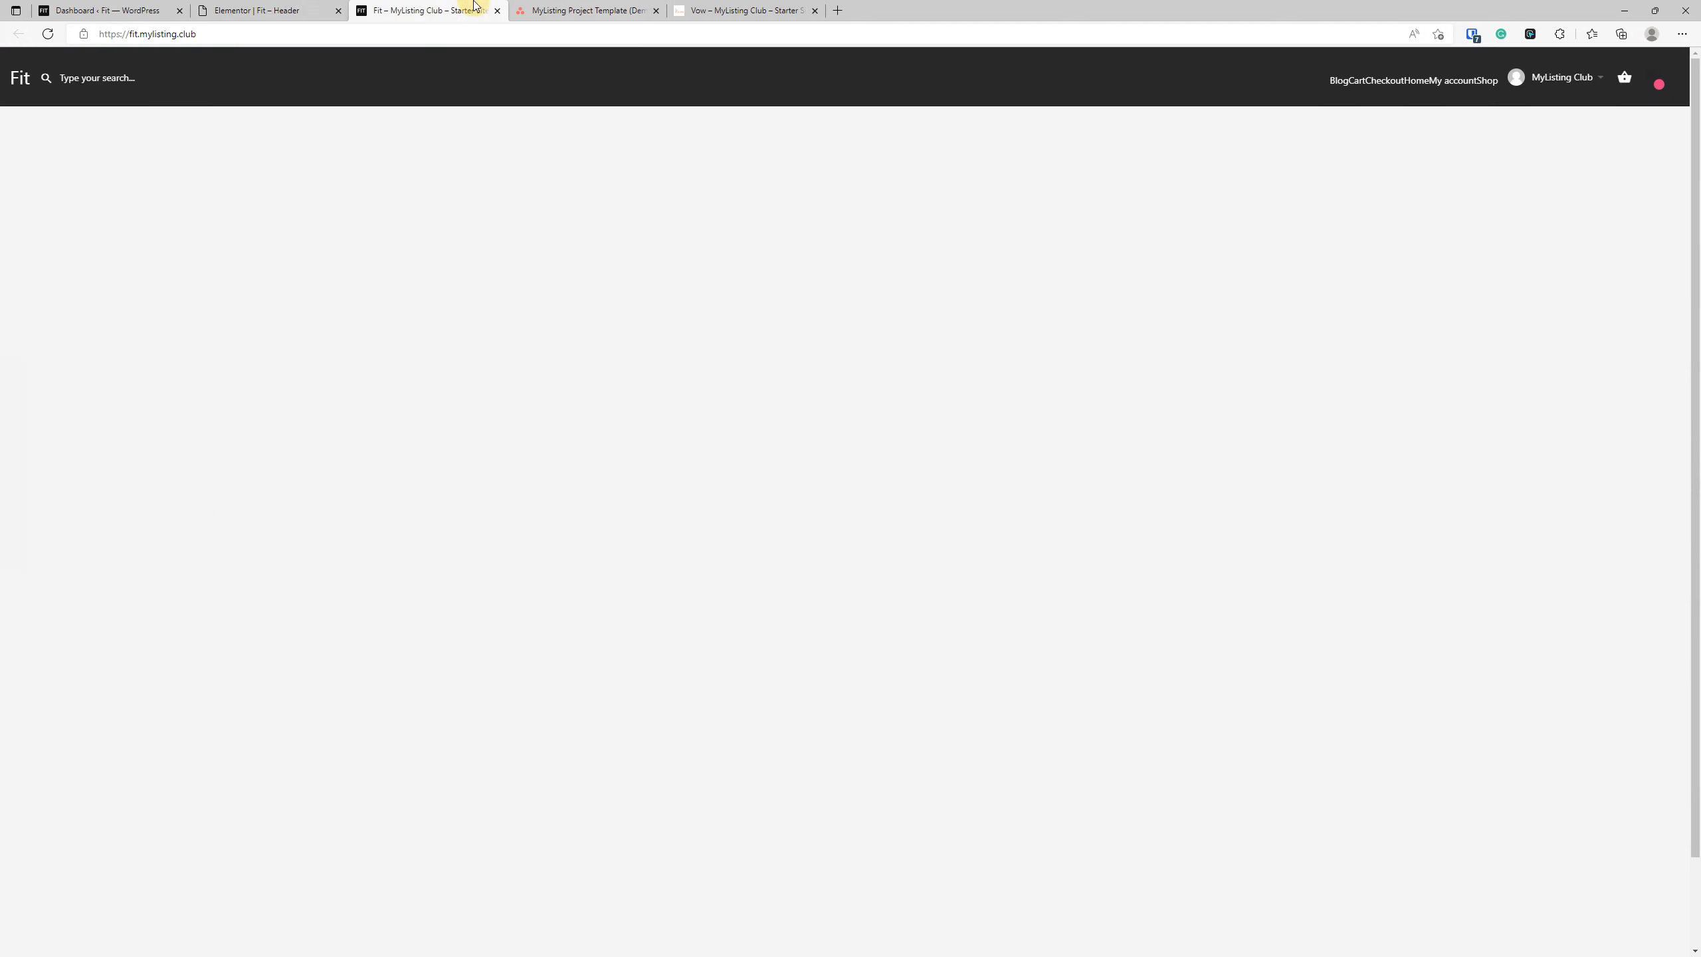
{"action": "left_click", "coordinate": [46, 35]}
Try an Exclude WooCommerce display condition on the header template, look through its shop options, and close the publish settings without saving.
{"action": "left_click", "coordinate": [268, 10]}
{"action": "left_click", "coordinate": [483, 670]}
{"action": "left_click", "coordinate": [184, 943]}
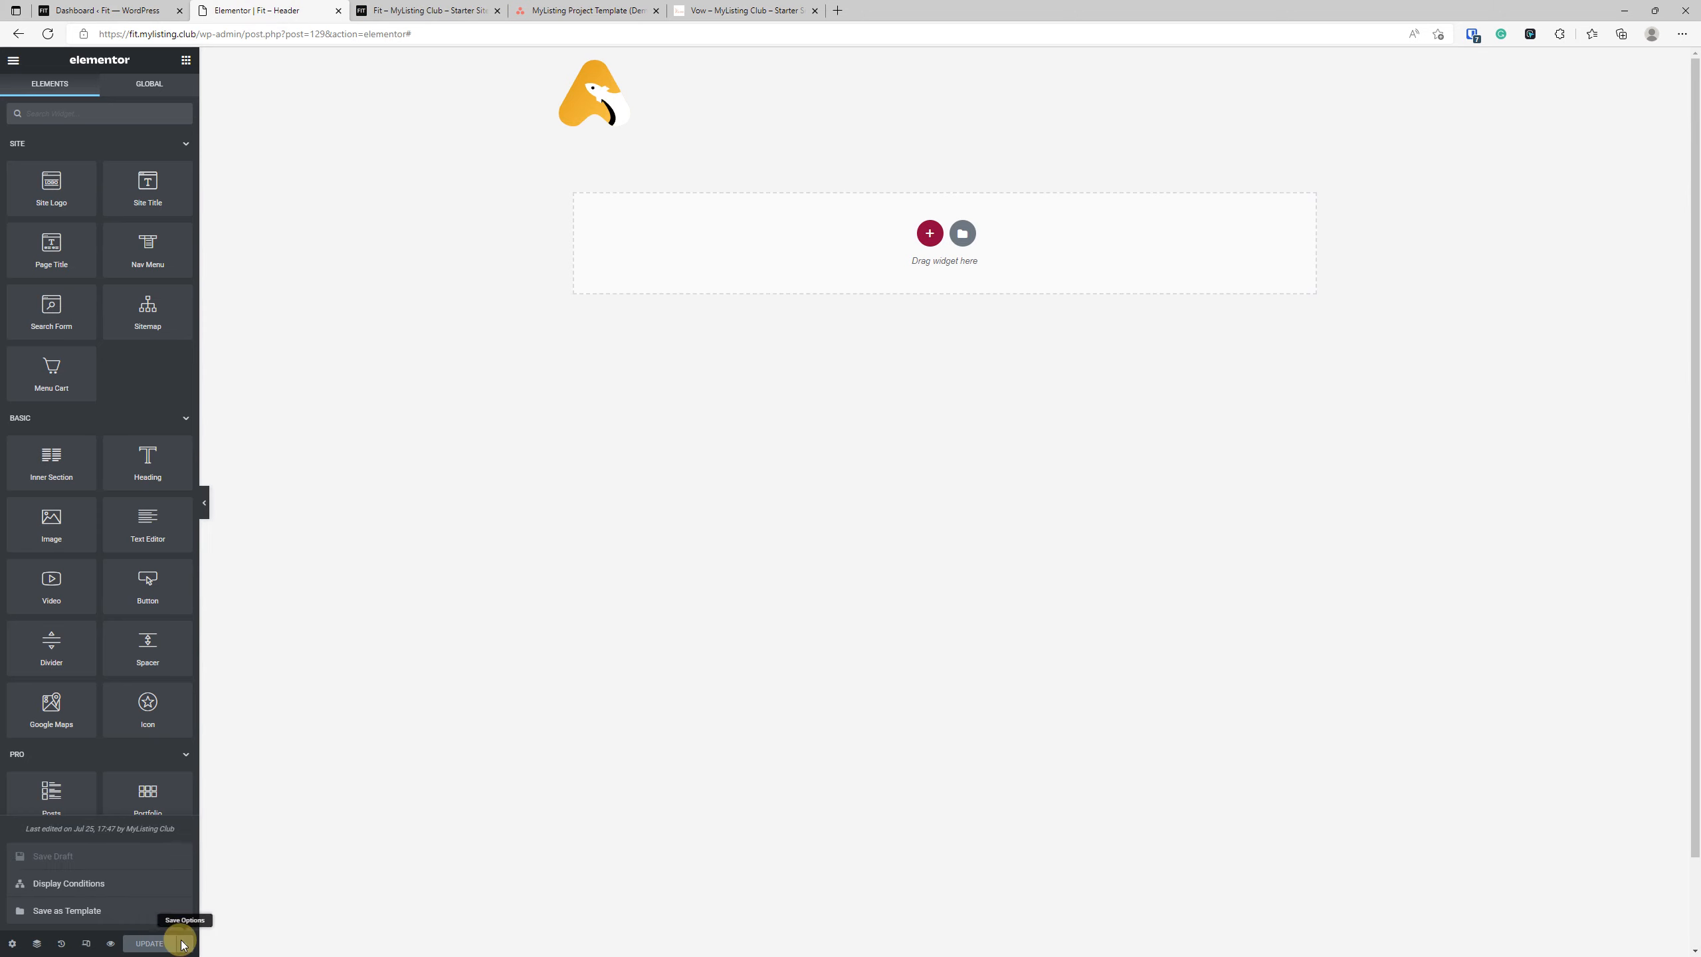
{"action": "left_click", "coordinate": [69, 884]}
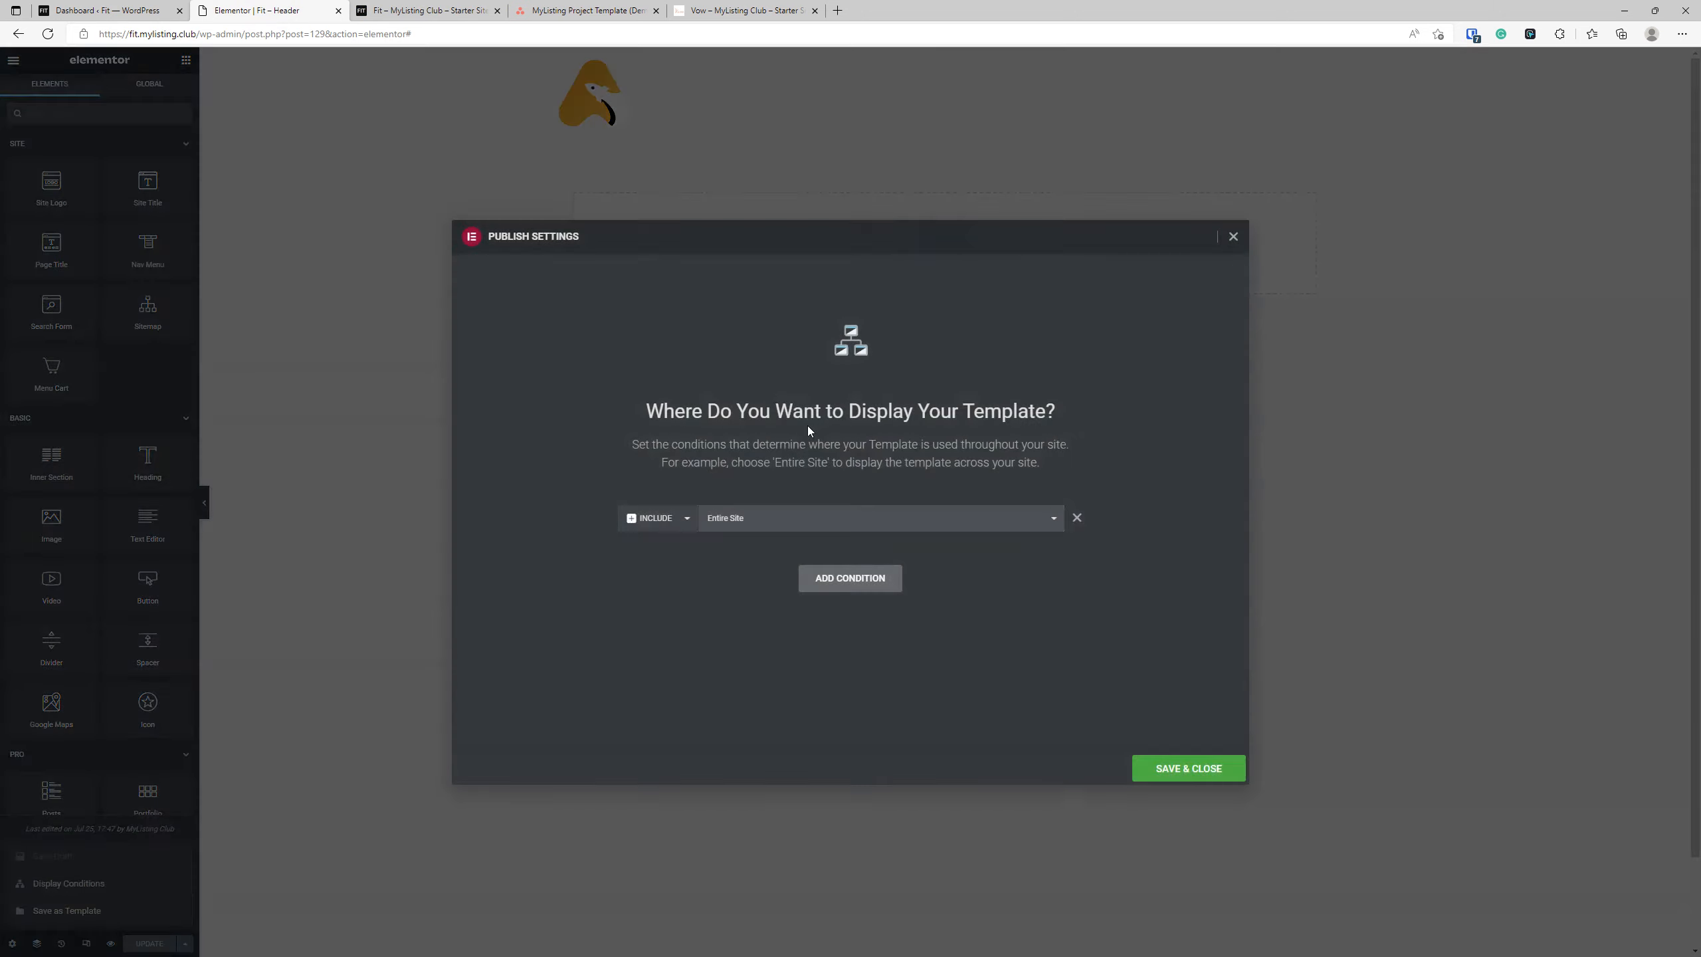
{"action": "left_click", "coordinate": [850, 578]}
{"action": "left_click", "coordinate": [656, 551]}
{"action": "left_click", "coordinate": [657, 588]}
{"action": "left_click", "coordinate": [757, 551]}
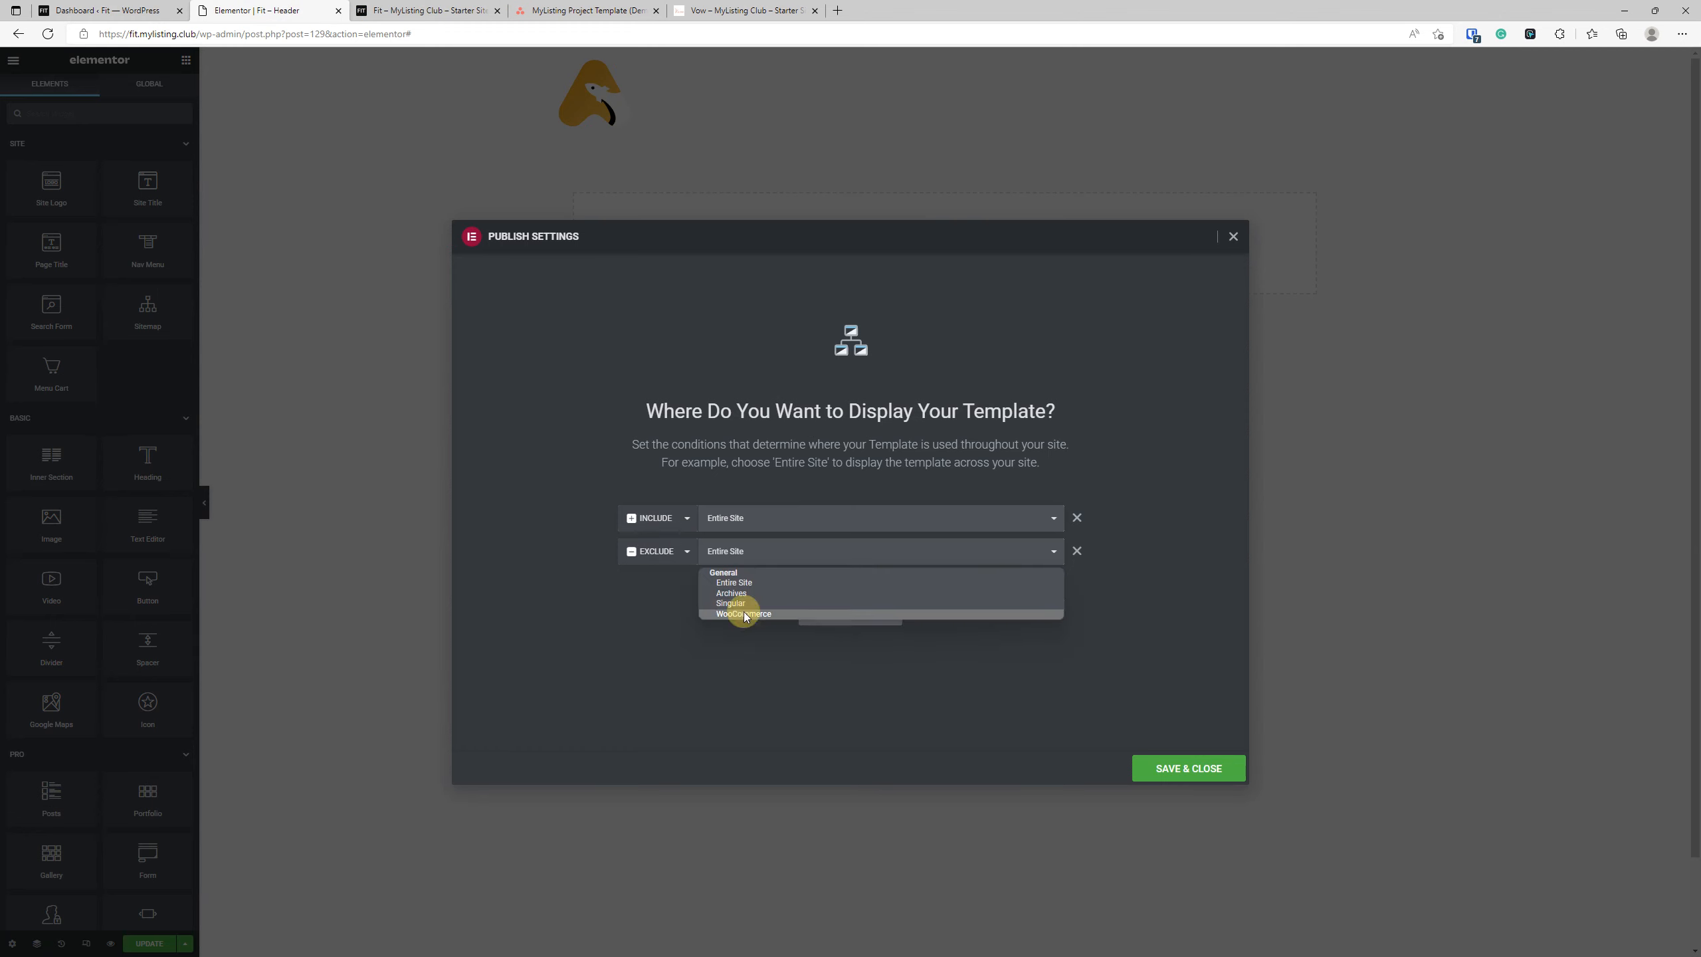
{"action": "left_click", "coordinate": [748, 610]}
{"action": "left_click", "coordinate": [940, 550]}
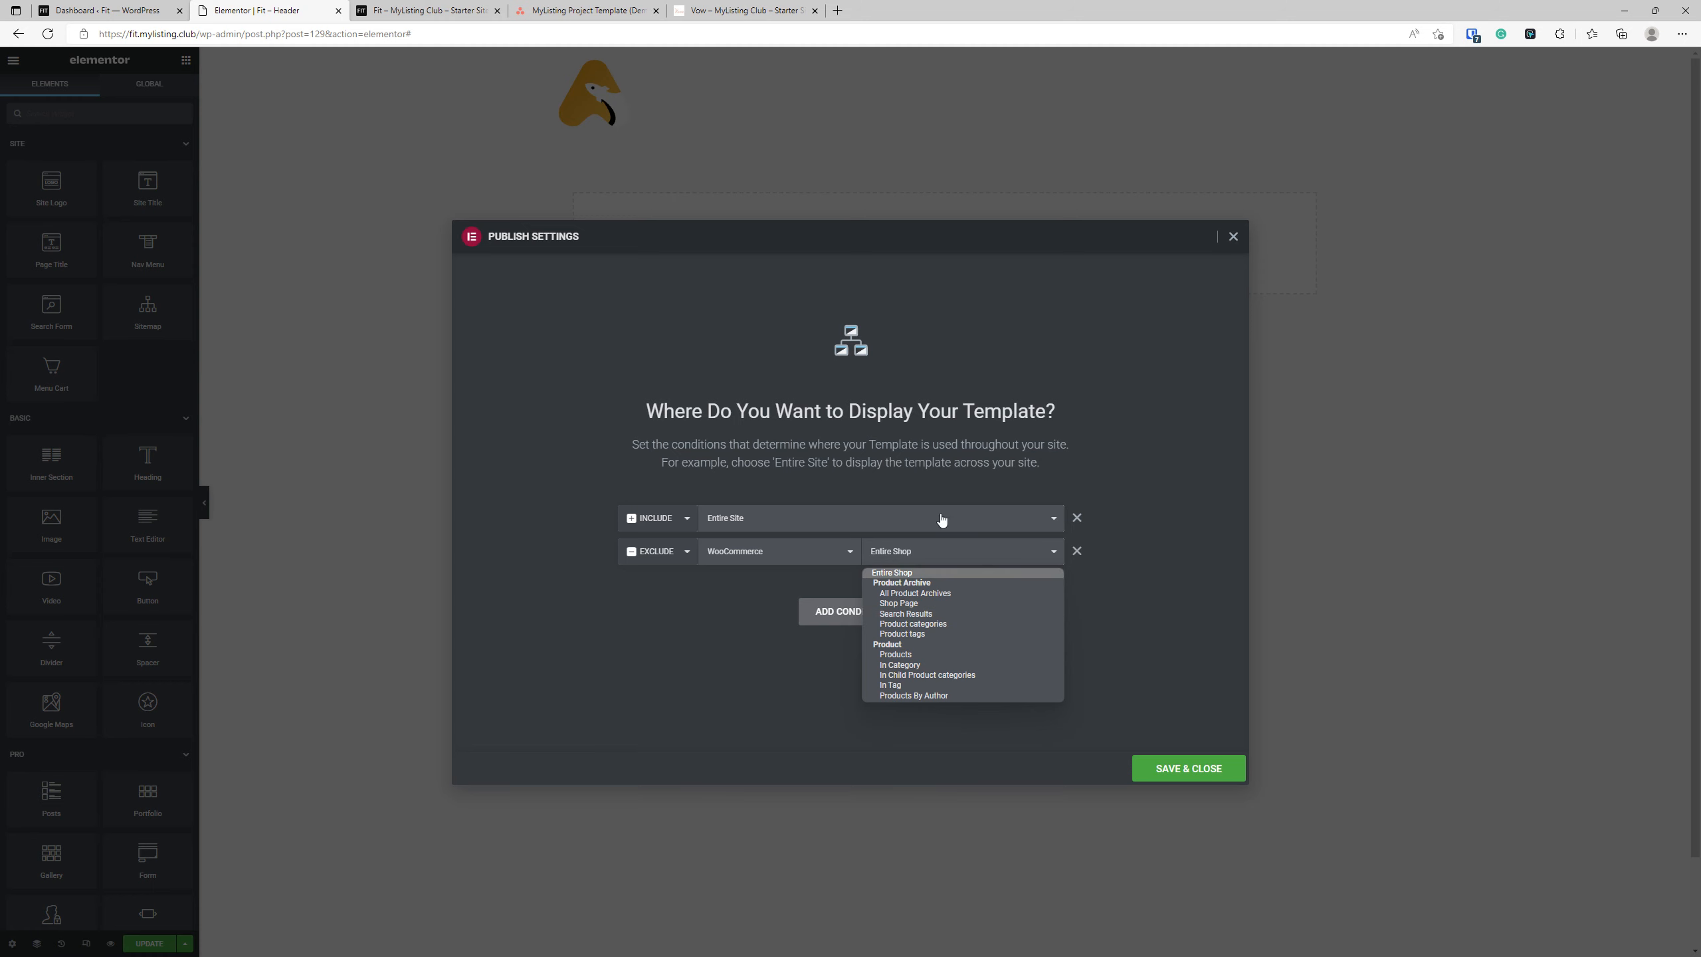
{"action": "left_click", "coordinate": [1232, 237]}
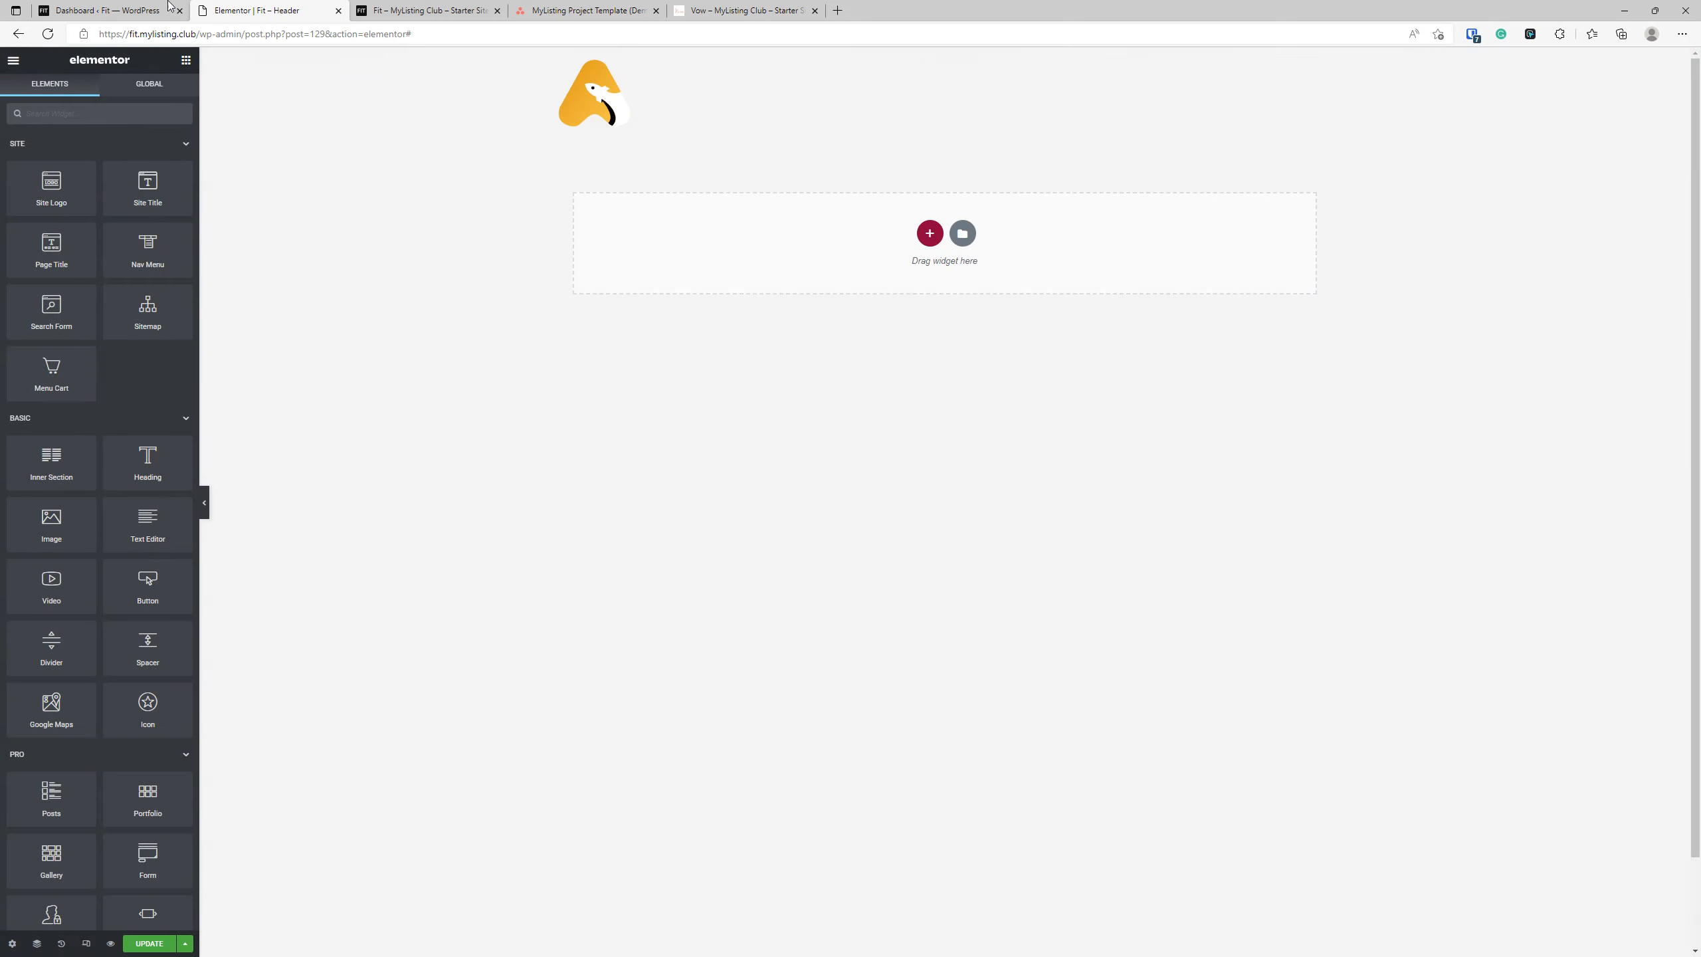
Open the saved templates list in WordPress and check the entry for the Fit – Header template.
{"action": "left_click", "coordinate": [107, 10]}
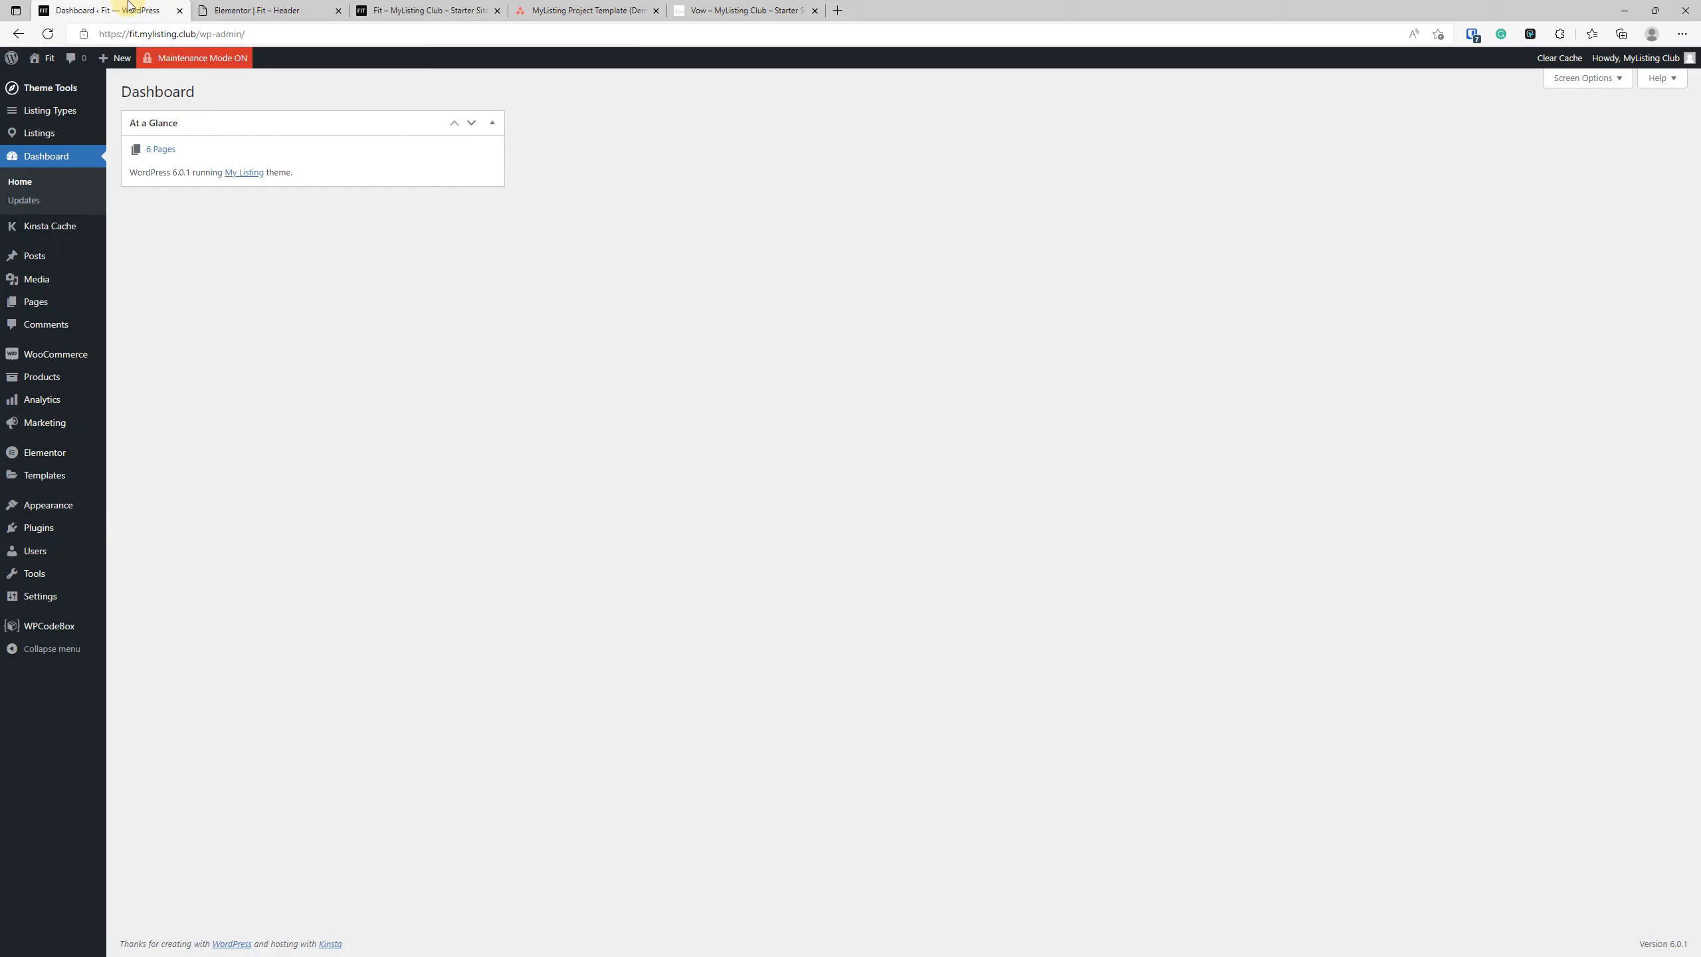
{"action": "left_click", "coordinate": [44, 476]}
{"action": "left_click", "coordinate": [128, 177]}
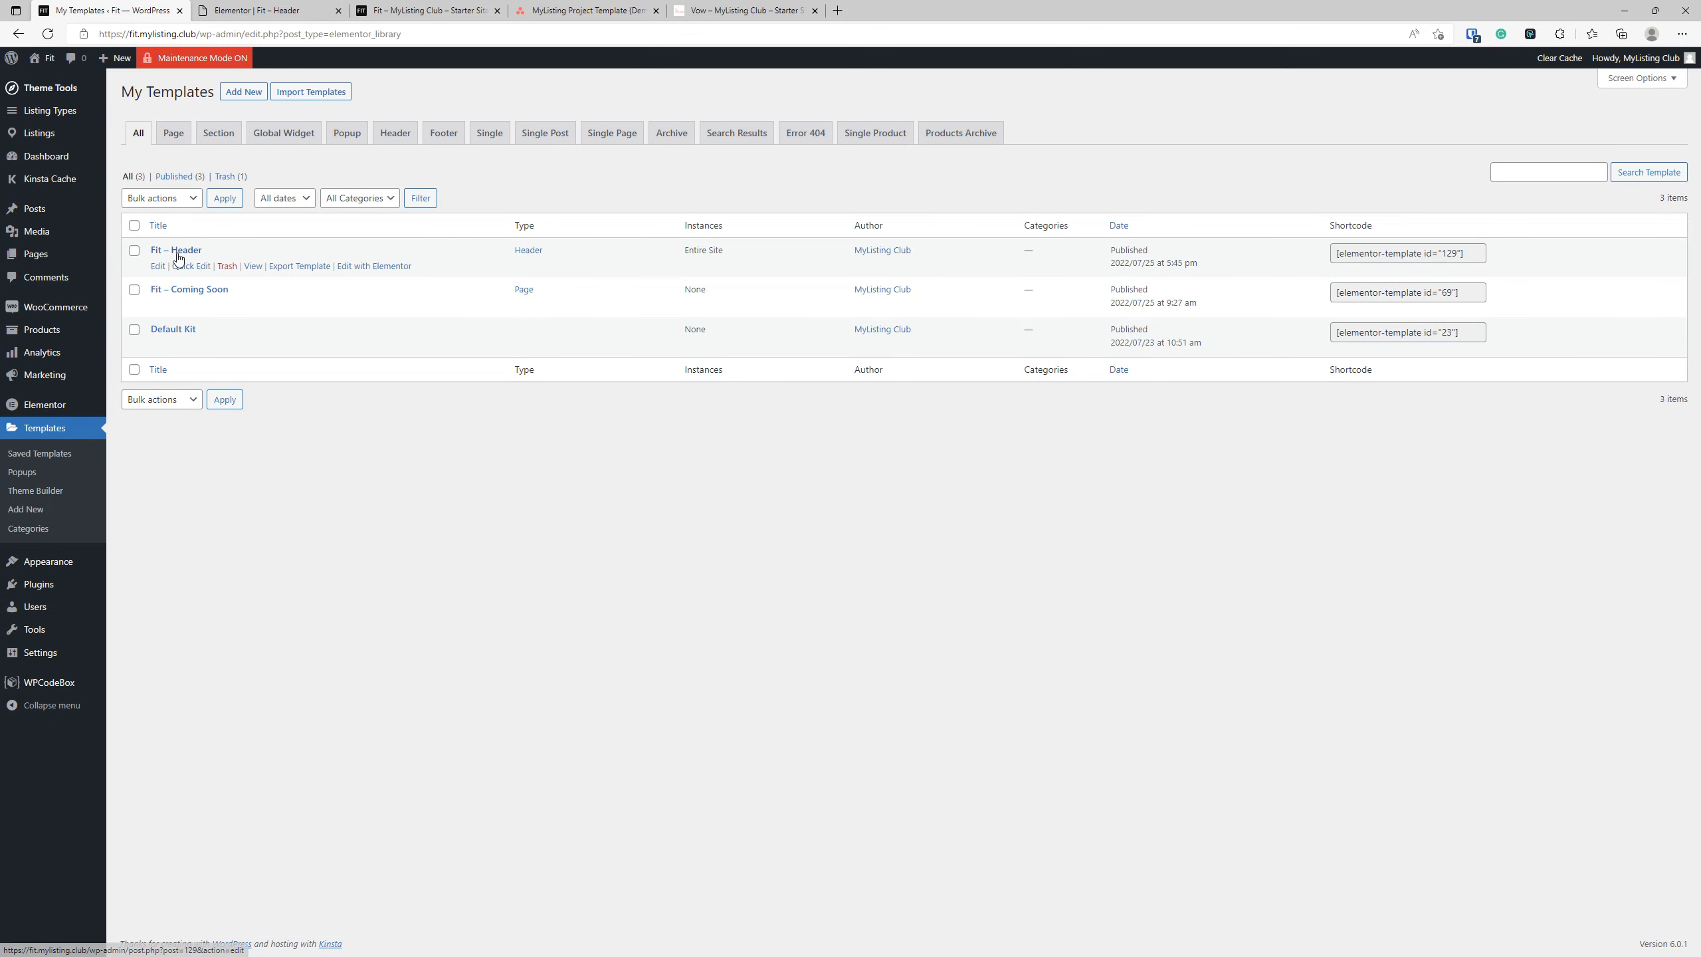
Give the Fit – Header section a classic background in the global White color and update the template.
{"action": "left_click", "coordinate": [263, 9]}
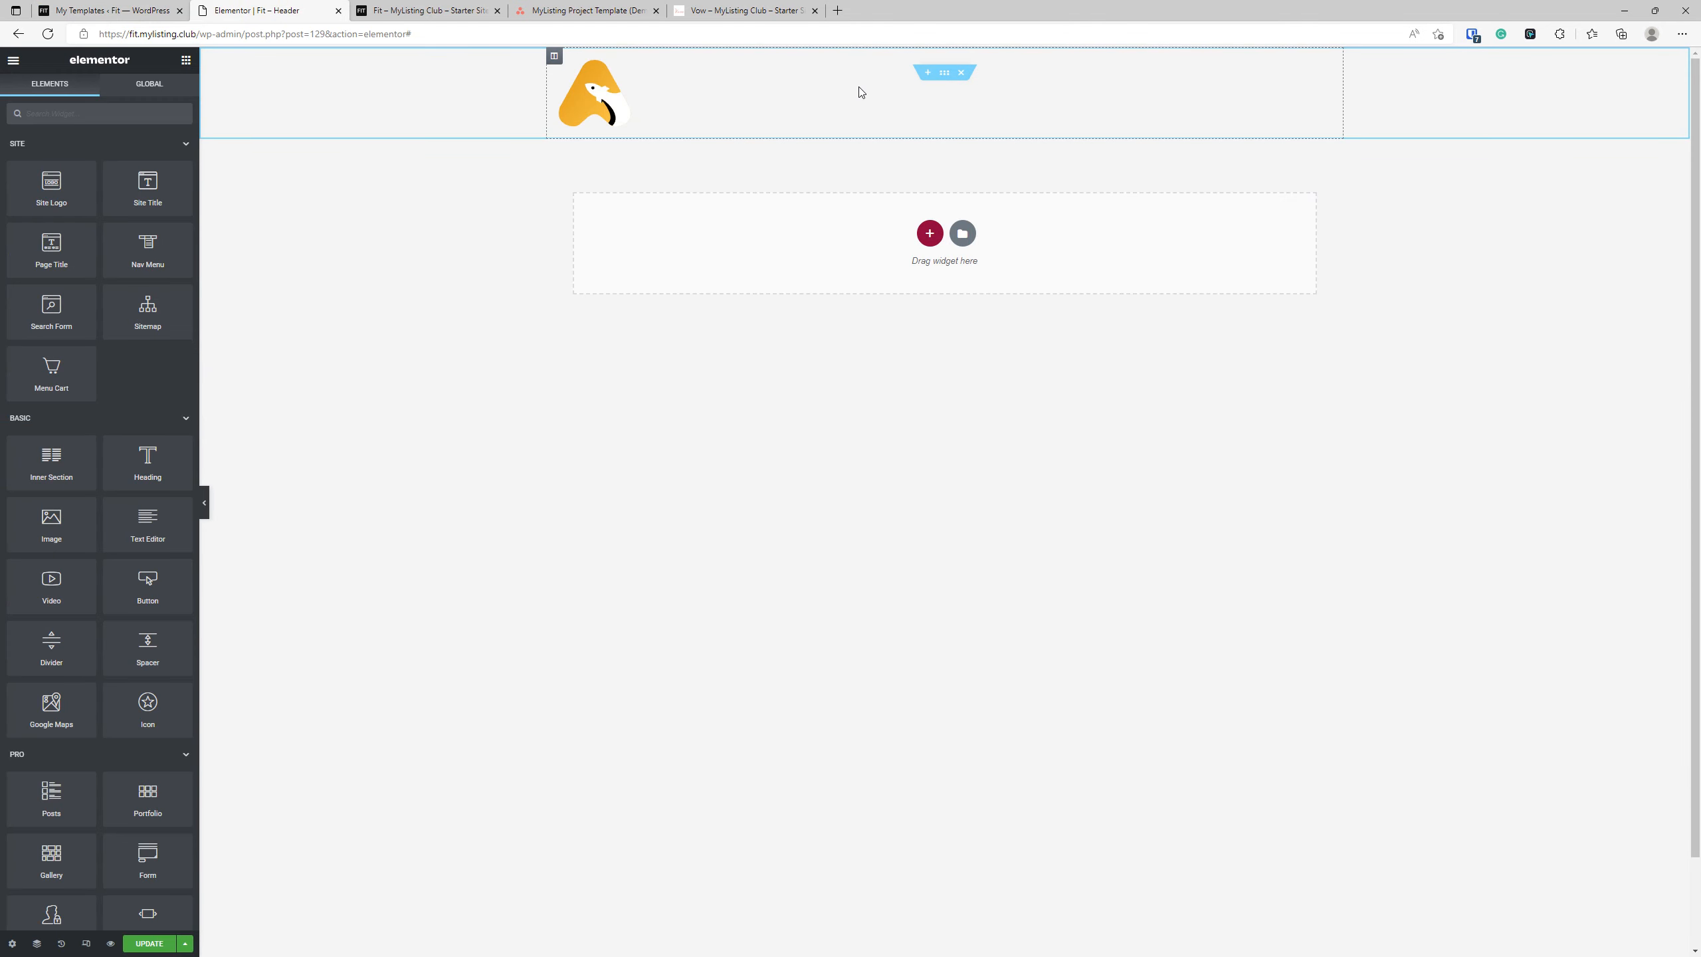
{"action": "left_click", "coordinate": [944, 74]}
{"action": "left_click", "coordinate": [98, 90]}
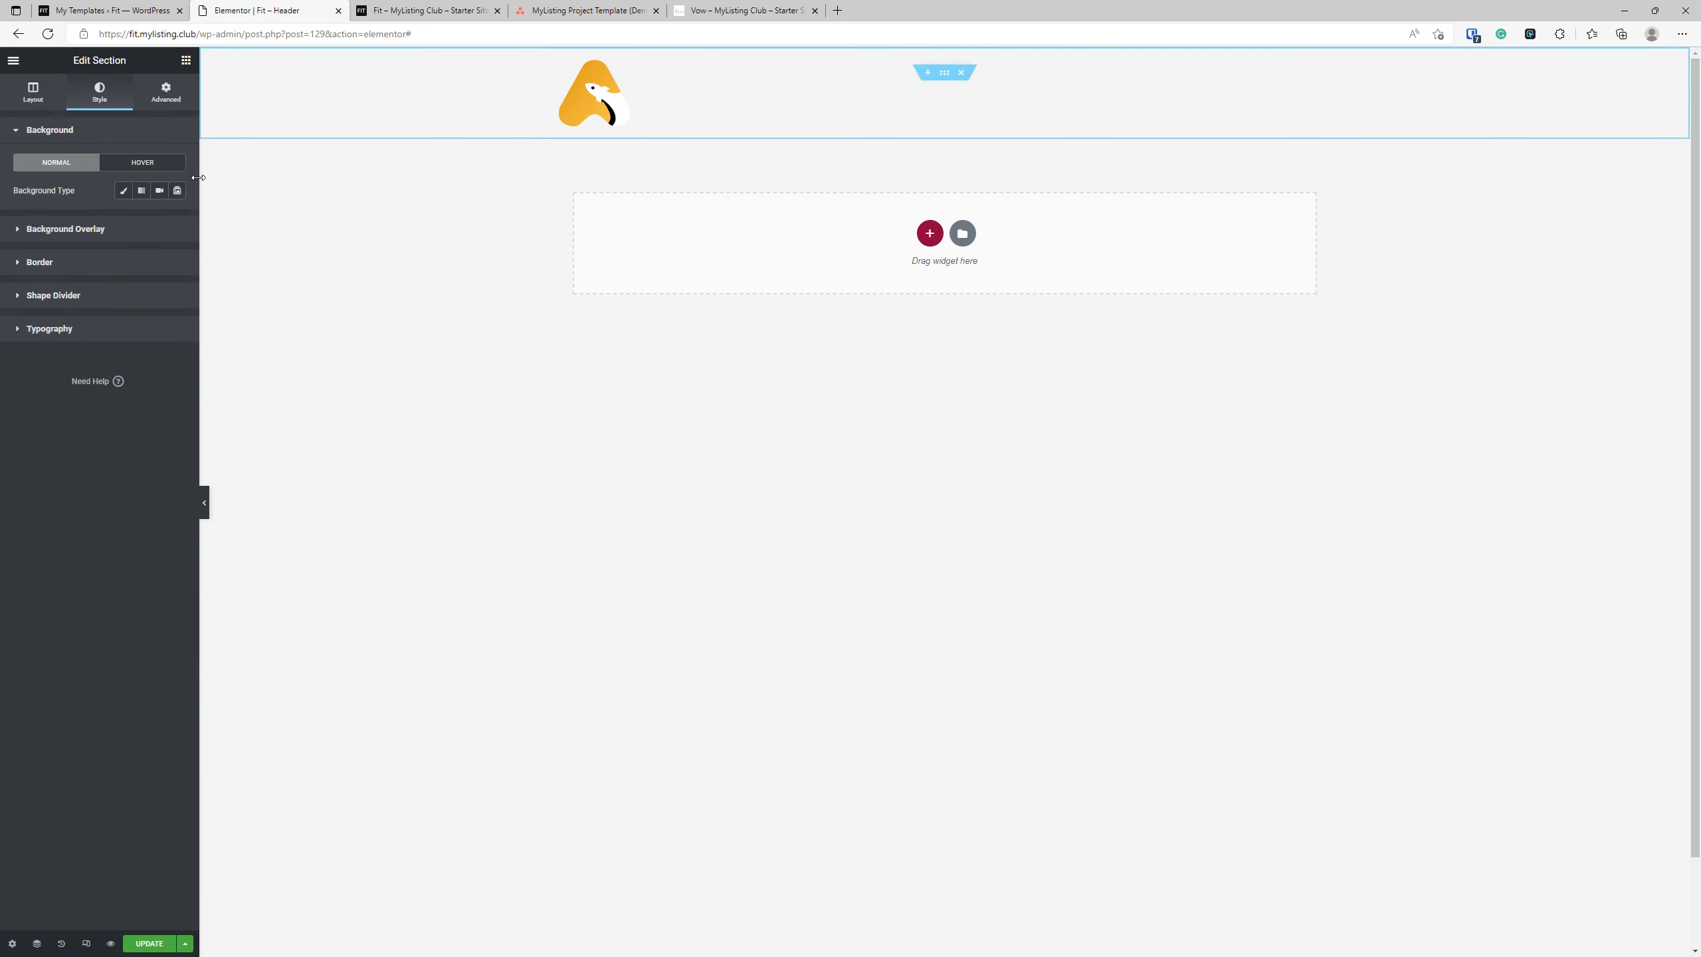
{"action": "left_click", "coordinate": [123, 191]}
{"action": "left_click", "coordinate": [159, 218]}
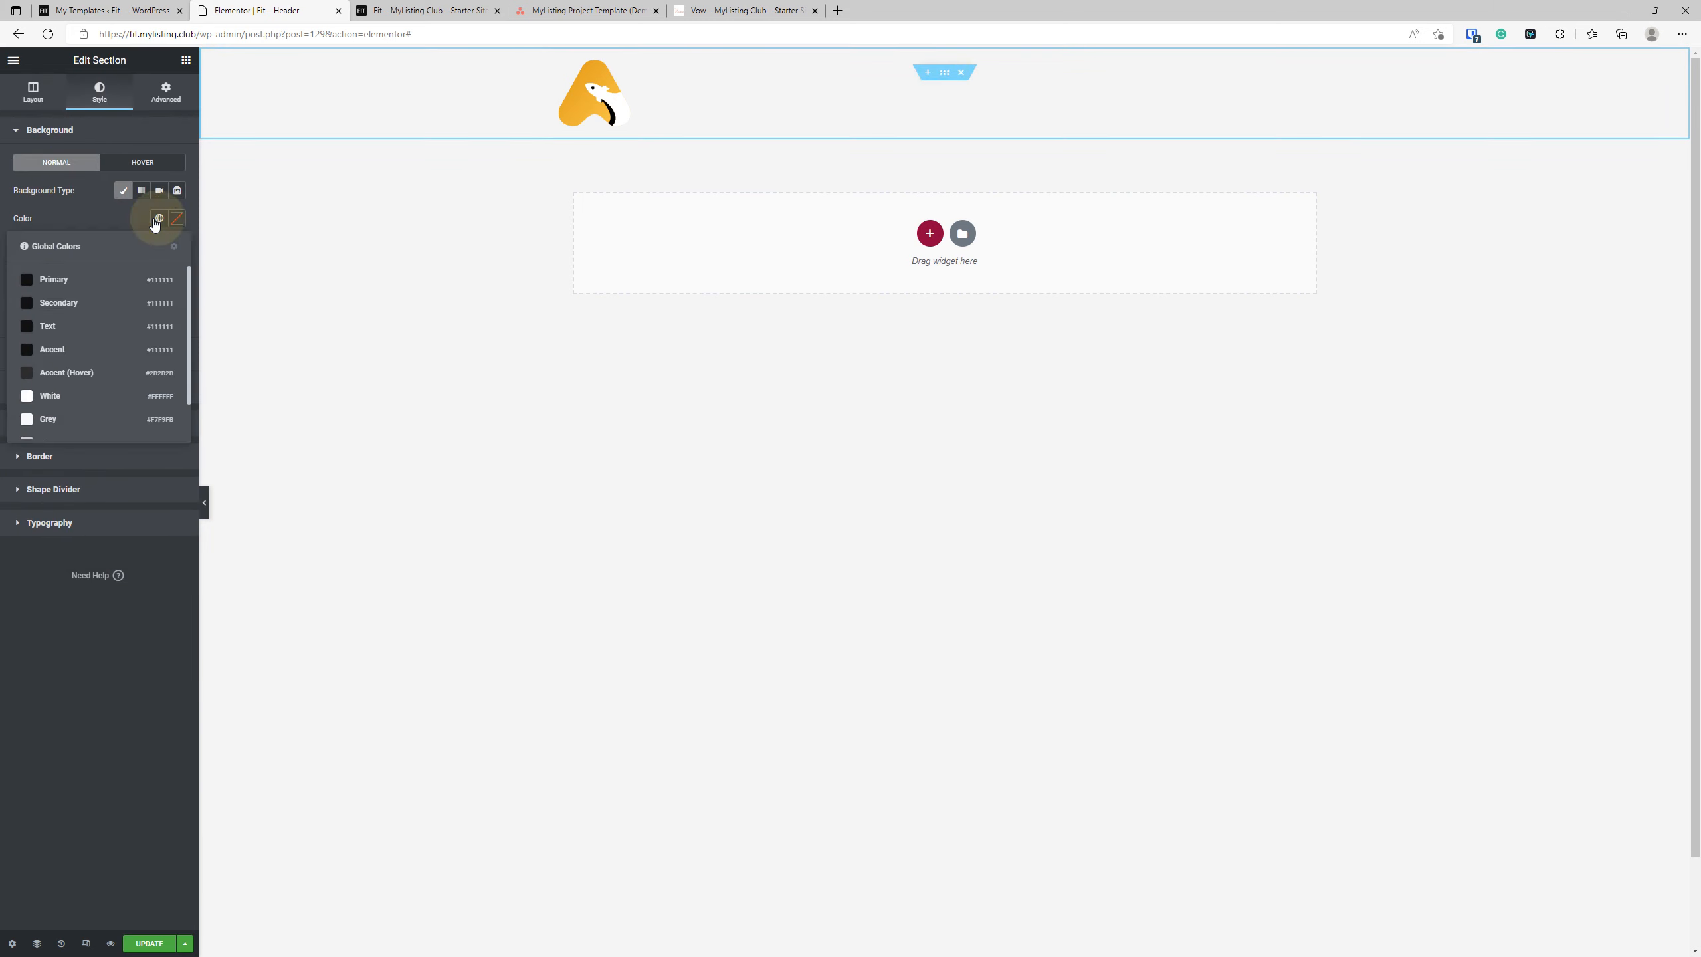
{"action": "left_click", "coordinate": [78, 398]}
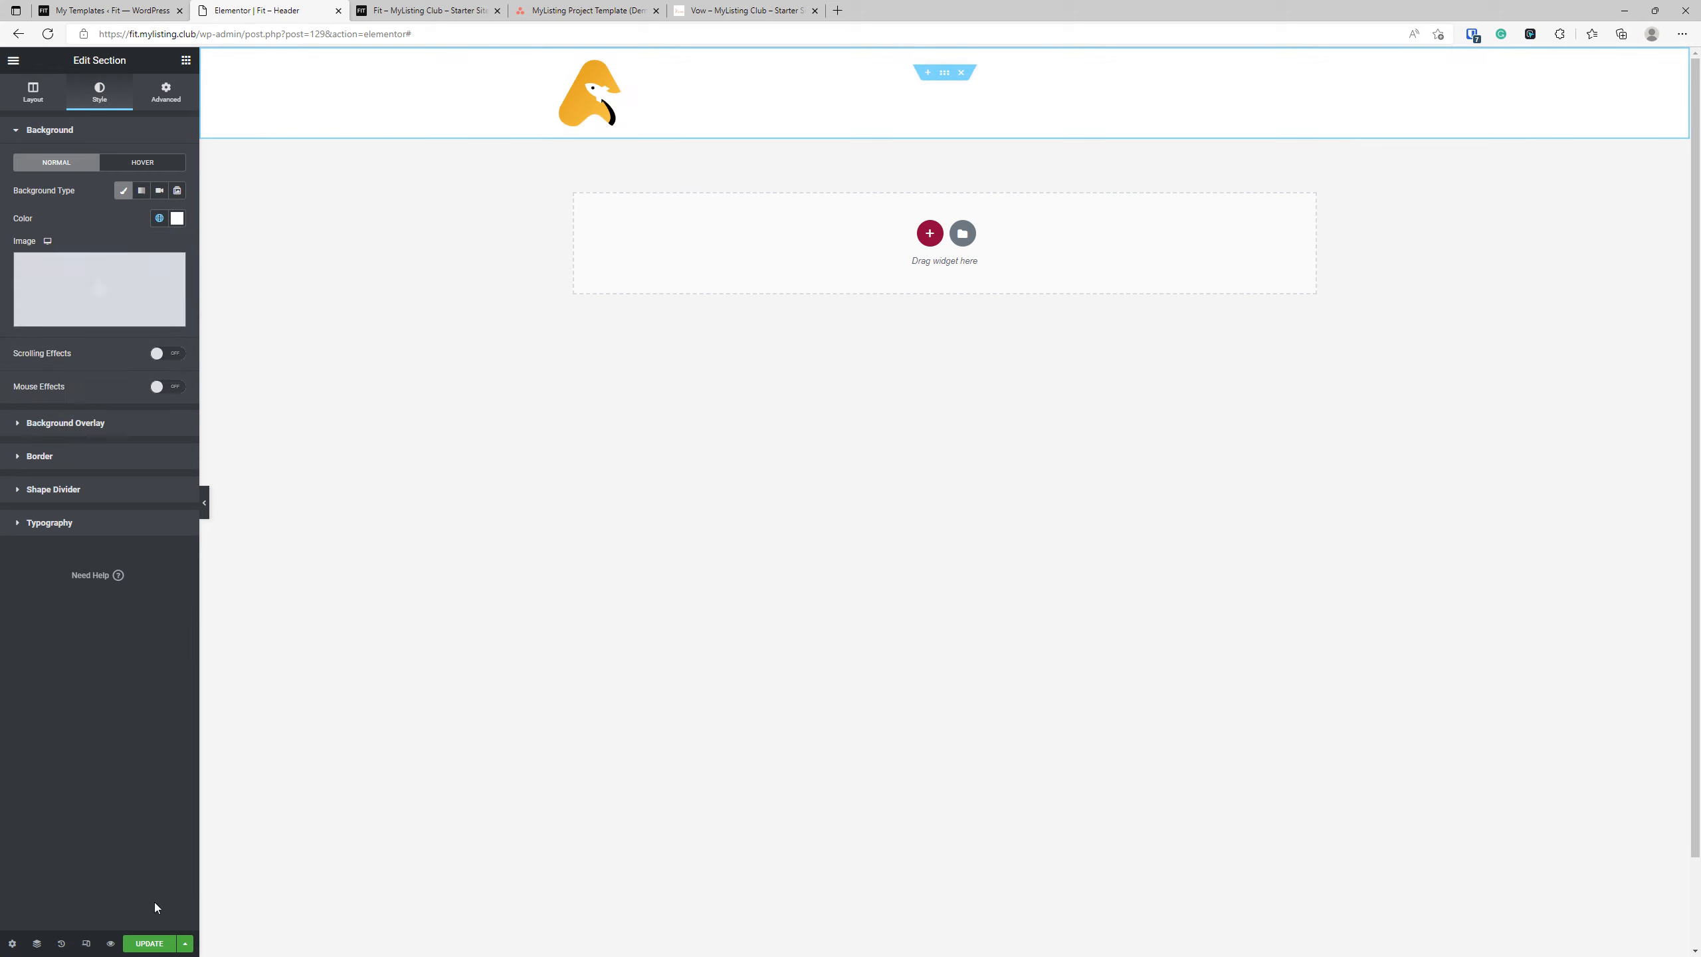
{"action": "left_click", "coordinate": [149, 943]}
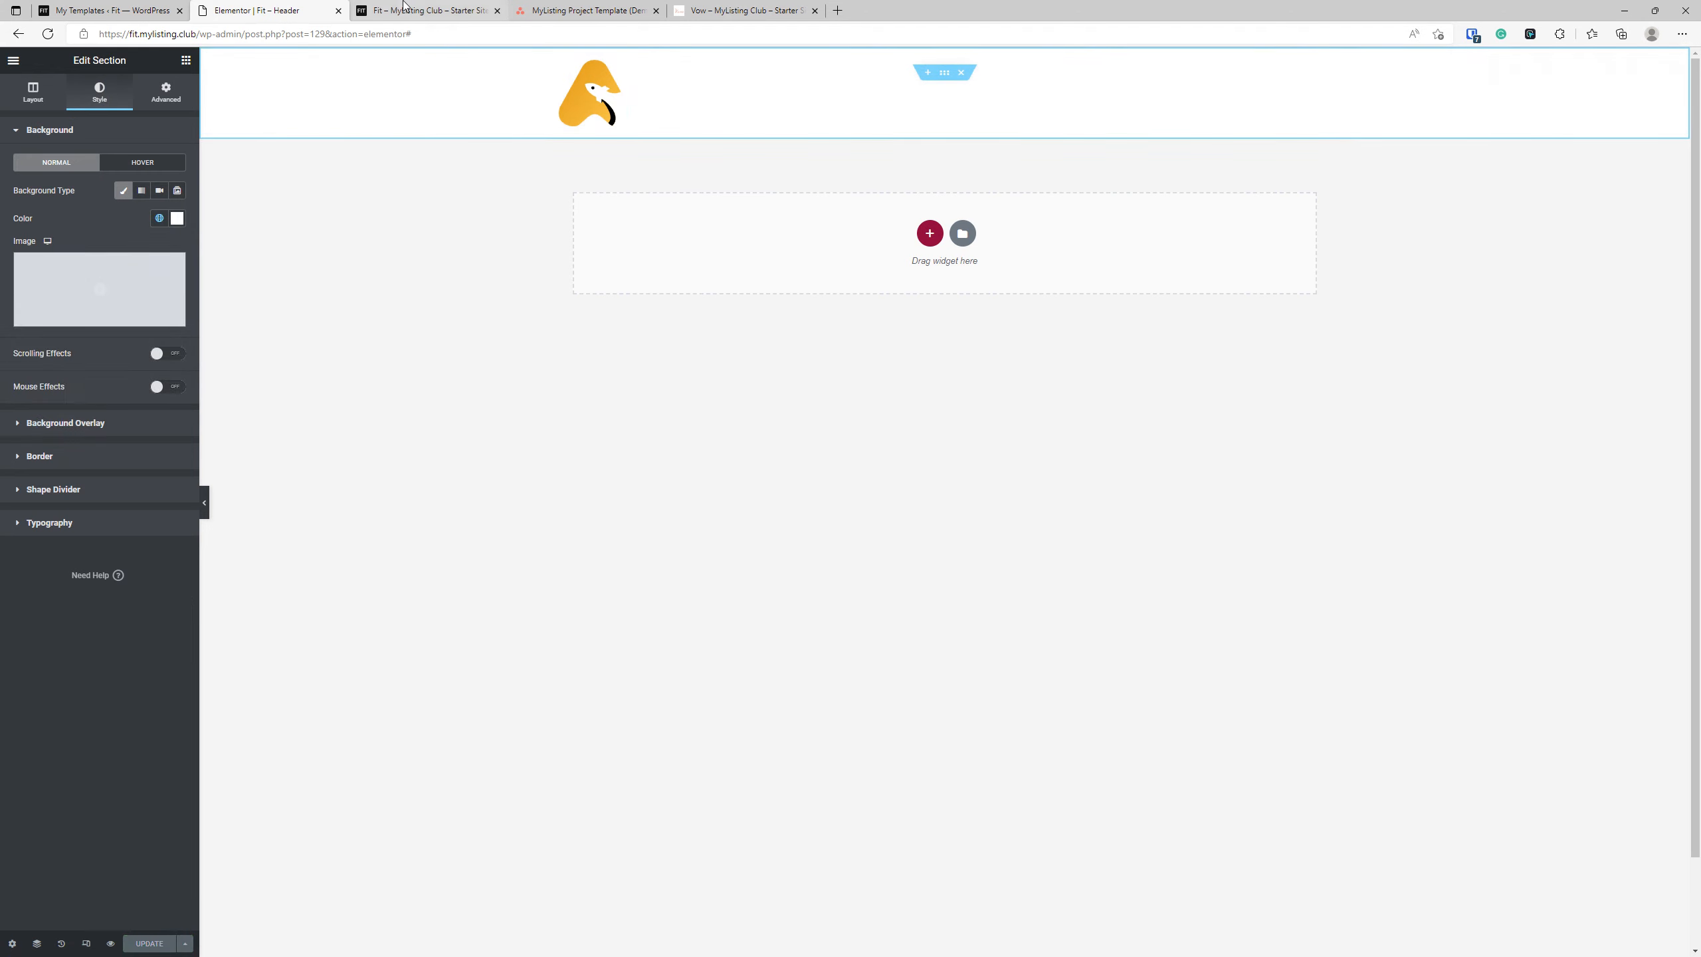
Reload the Fit site's front end to check the header's white background.
{"action": "left_click", "coordinate": [404, 7]}
{"action": "left_click", "coordinate": [339, 346]}
{"action": "left_click", "coordinate": [54, 38]}
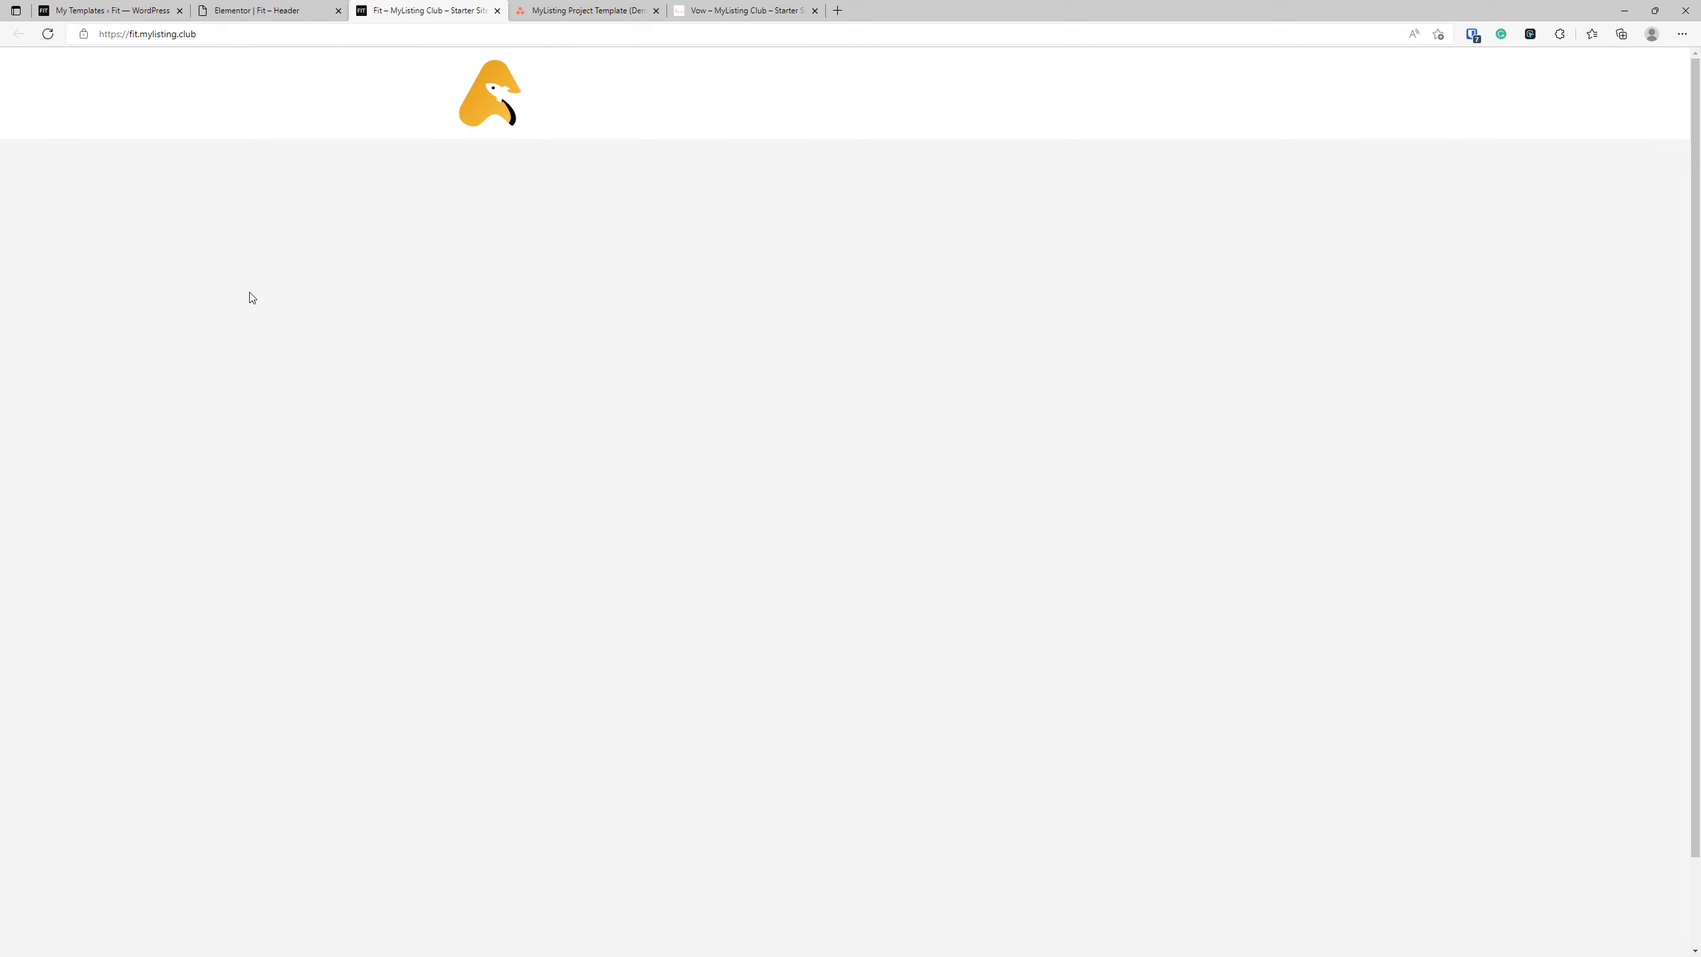
{"action": "left_click", "coordinate": [819, 198]}
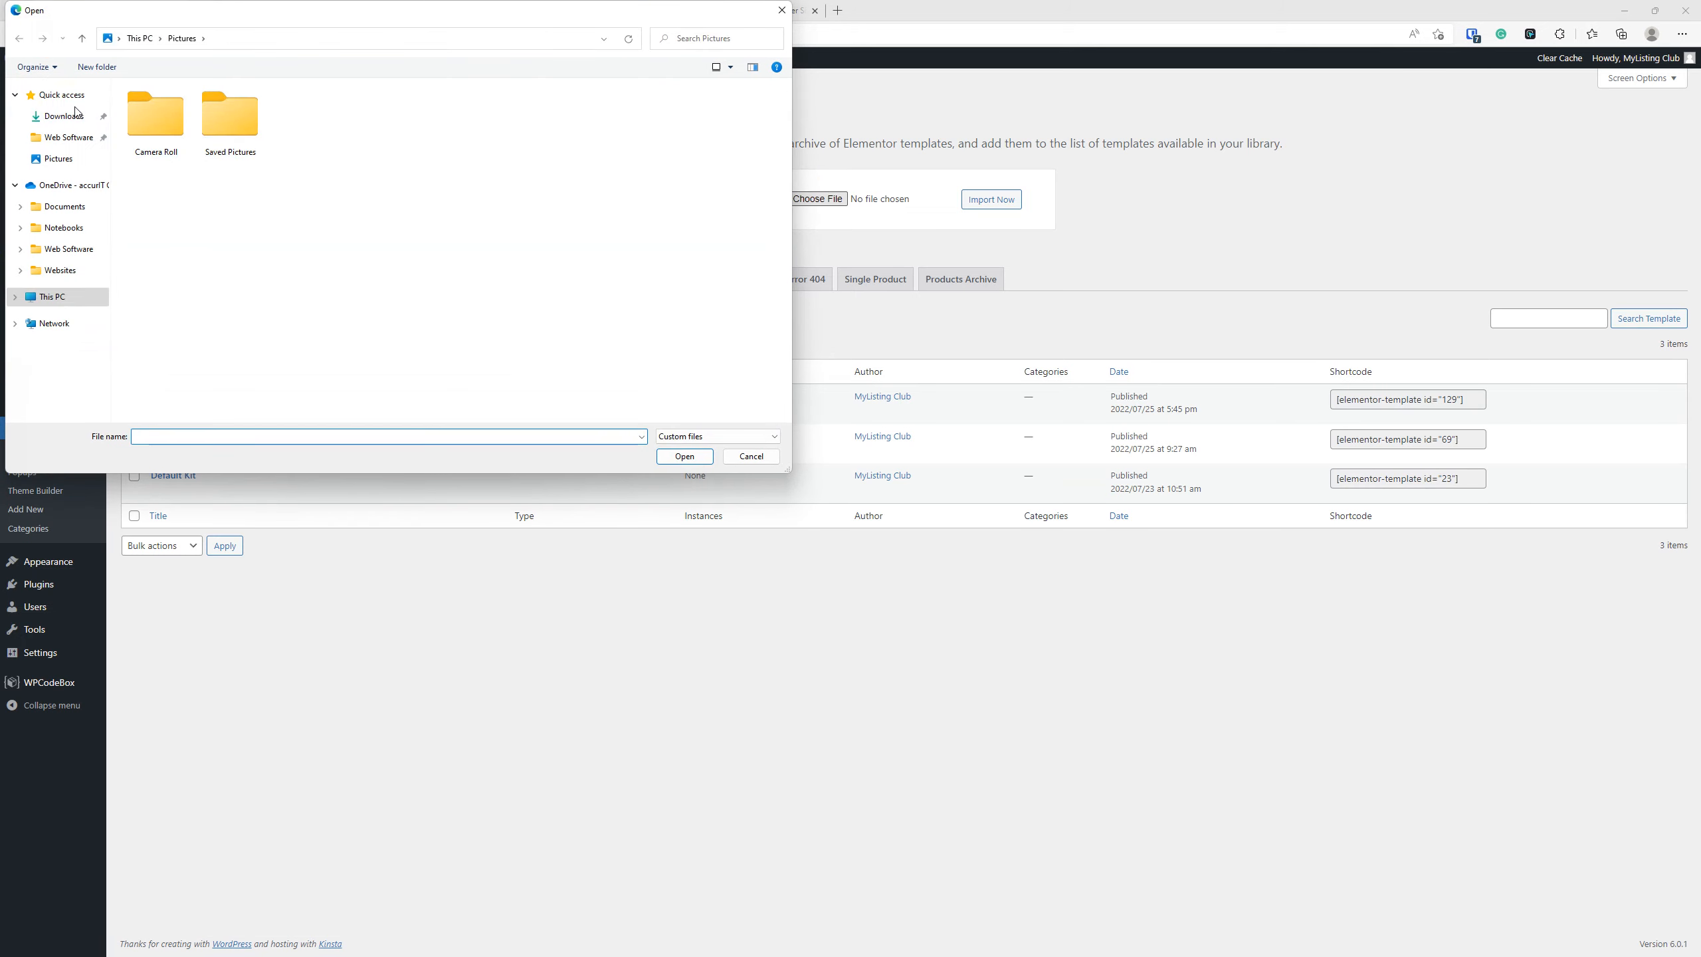
{"action": "left_click", "coordinate": [64, 116]}
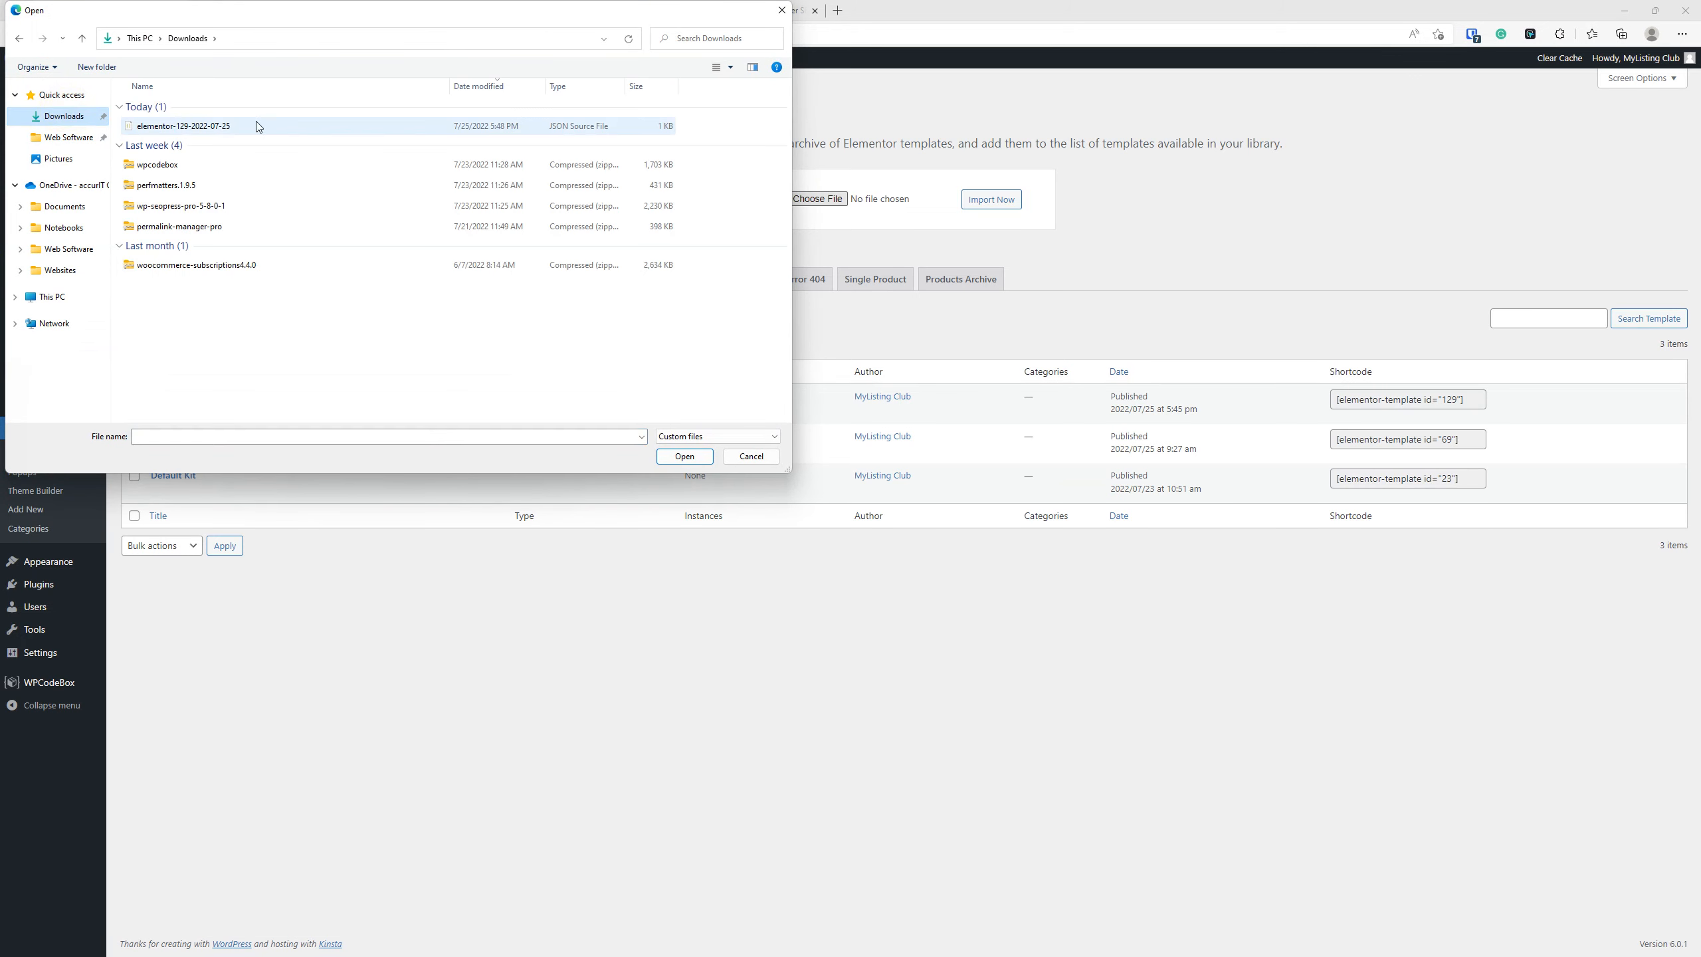
{"action": "double_click", "coordinate": [256, 125]}
{"action": "left_click", "coordinate": [983, 203]}
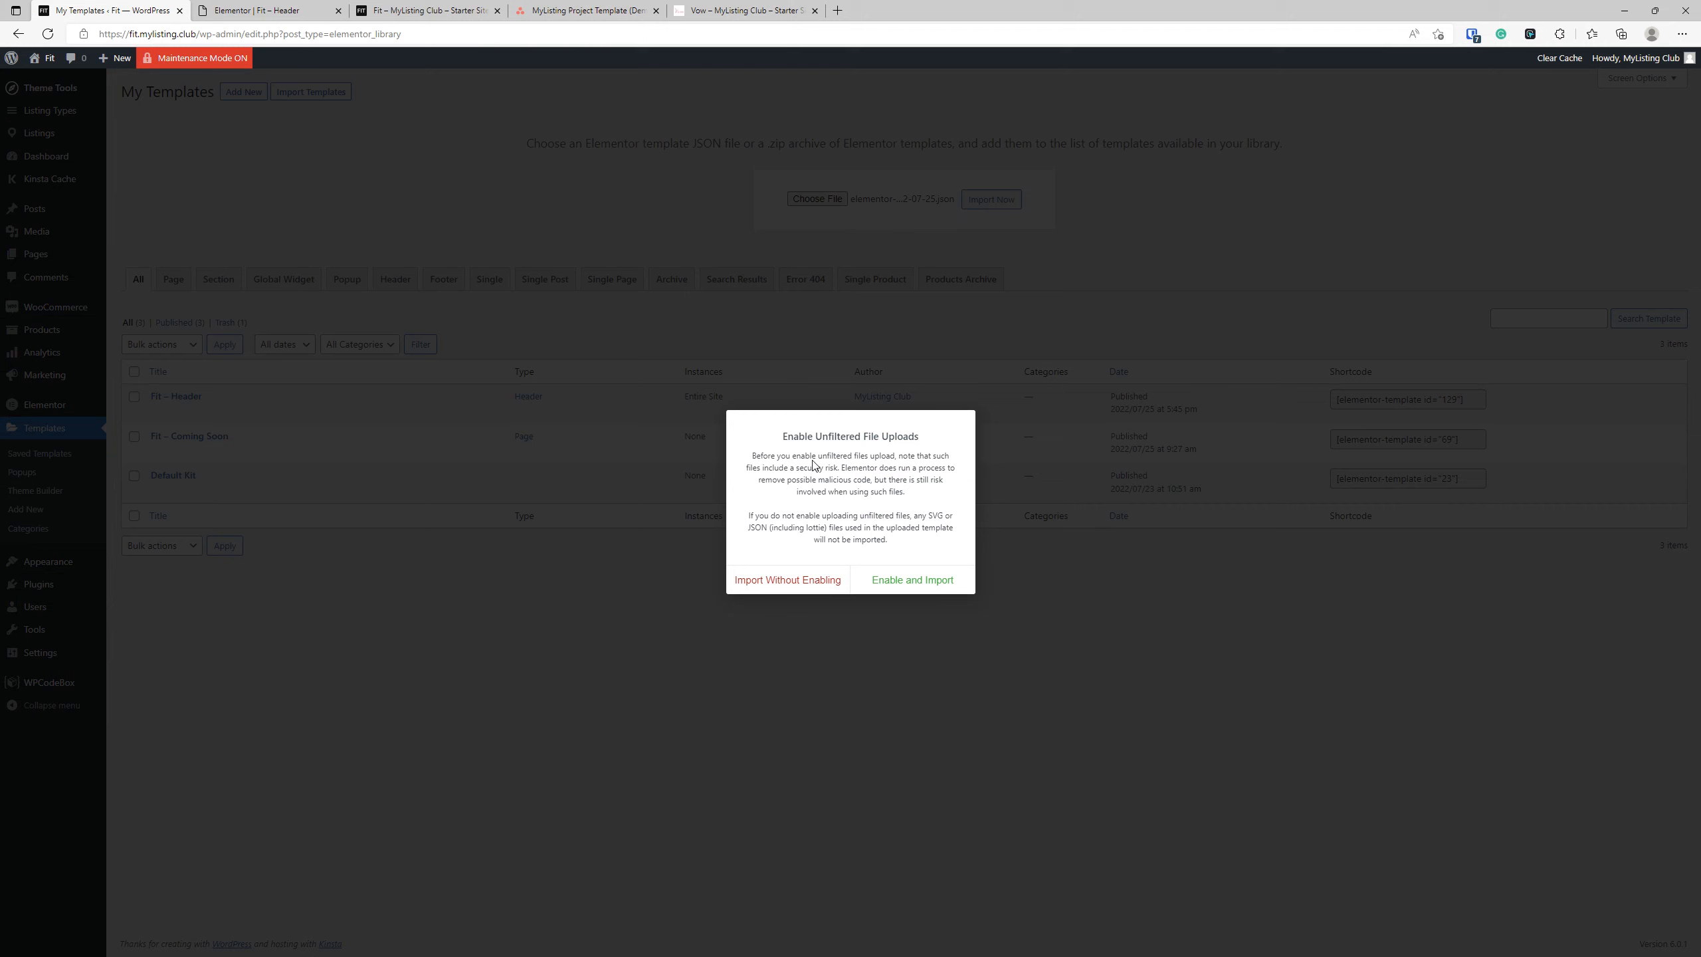
{"action": "left_click", "coordinate": [914, 580]}
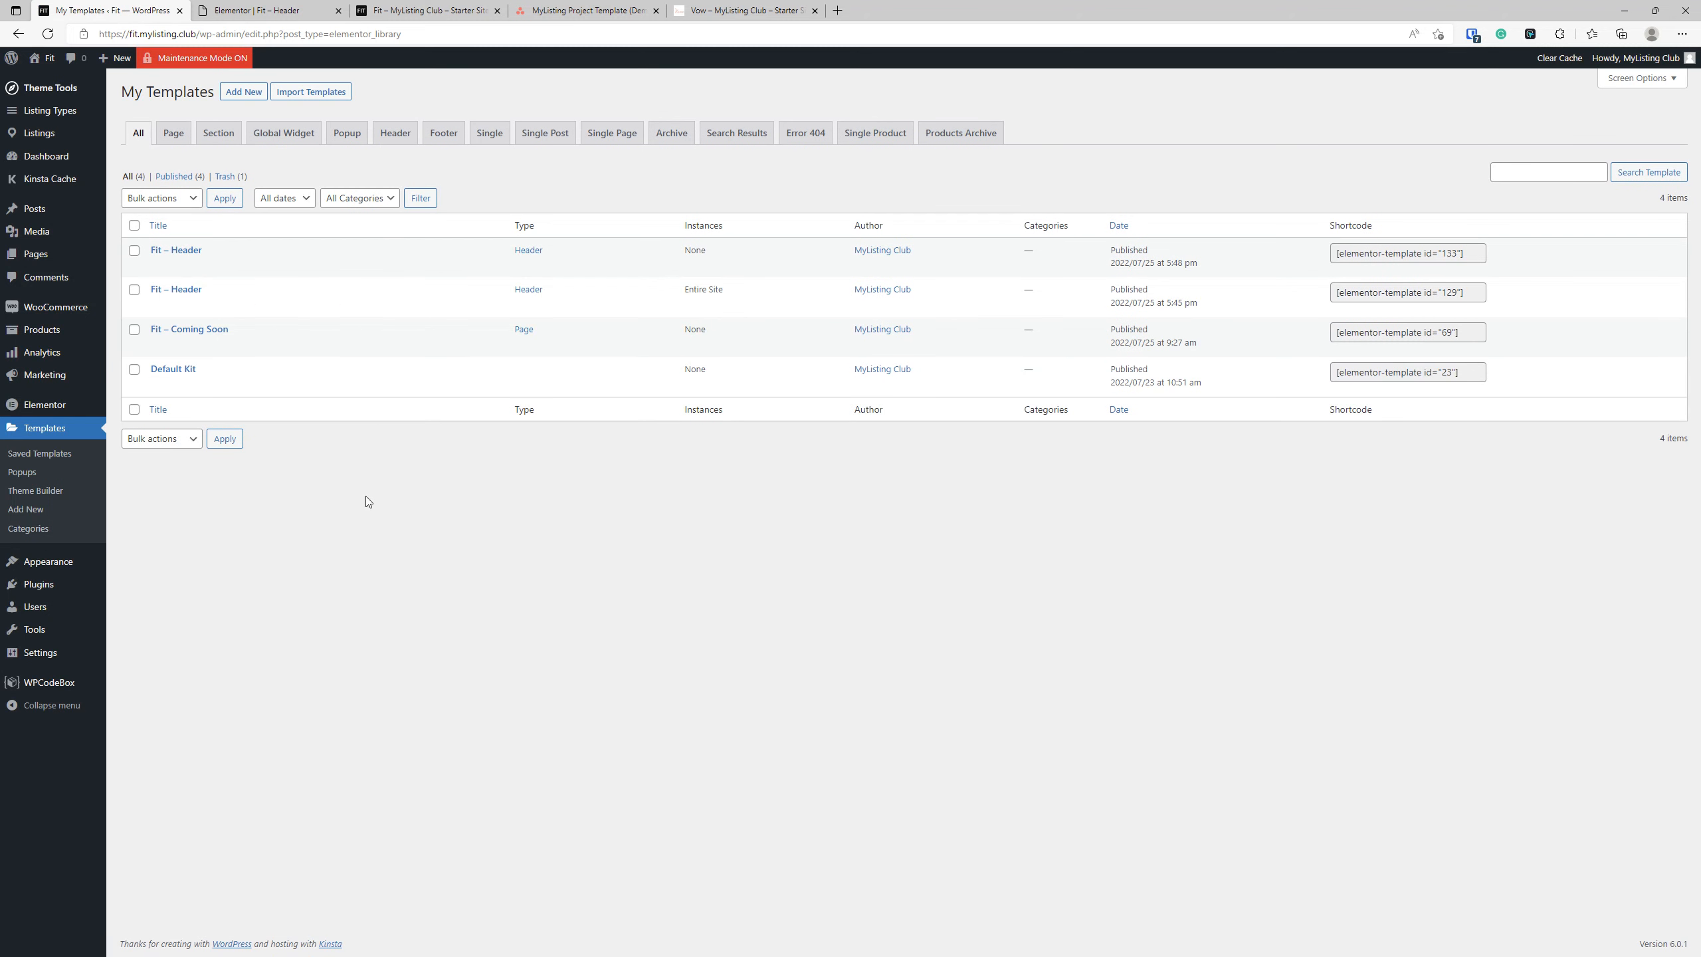
Rename the newly imported header template as "Fit – Header (Dark Background)" and remove the trailing 2 from its slug.
{"action": "mouse_move", "coordinate": [187, 270]}
{"action": "left_click", "coordinate": [187, 267]}
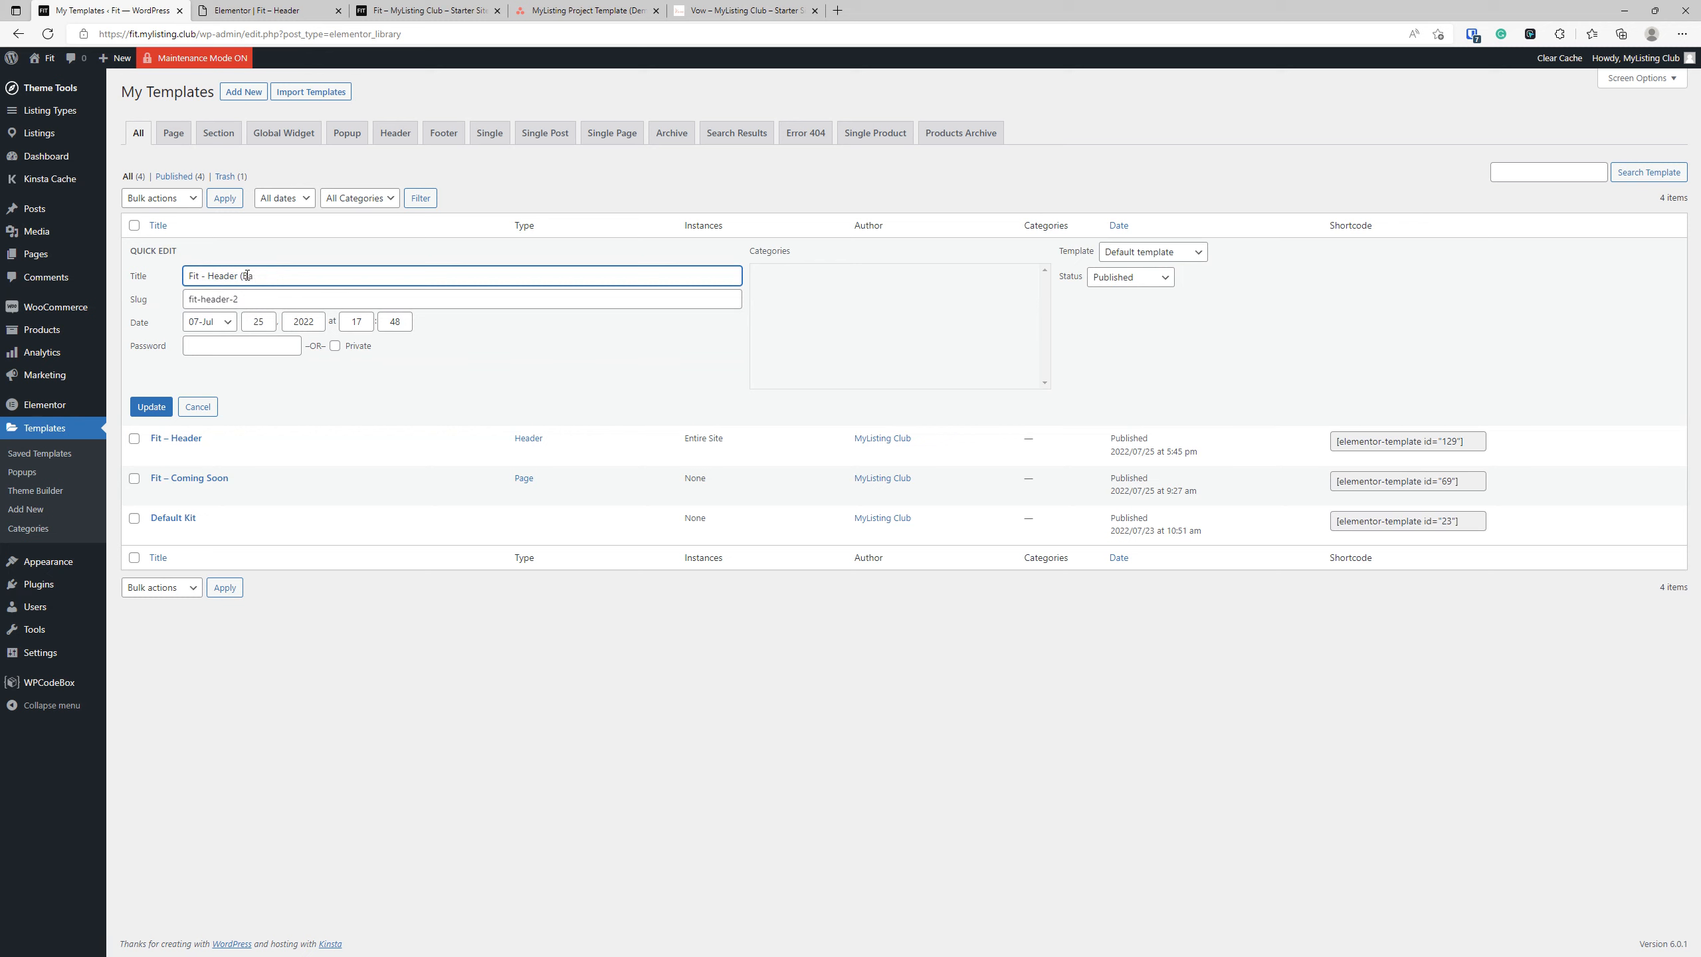
{"action": "type", "text": "ark Background"}
{"action": "triple_click", "coordinate": [251, 300]}
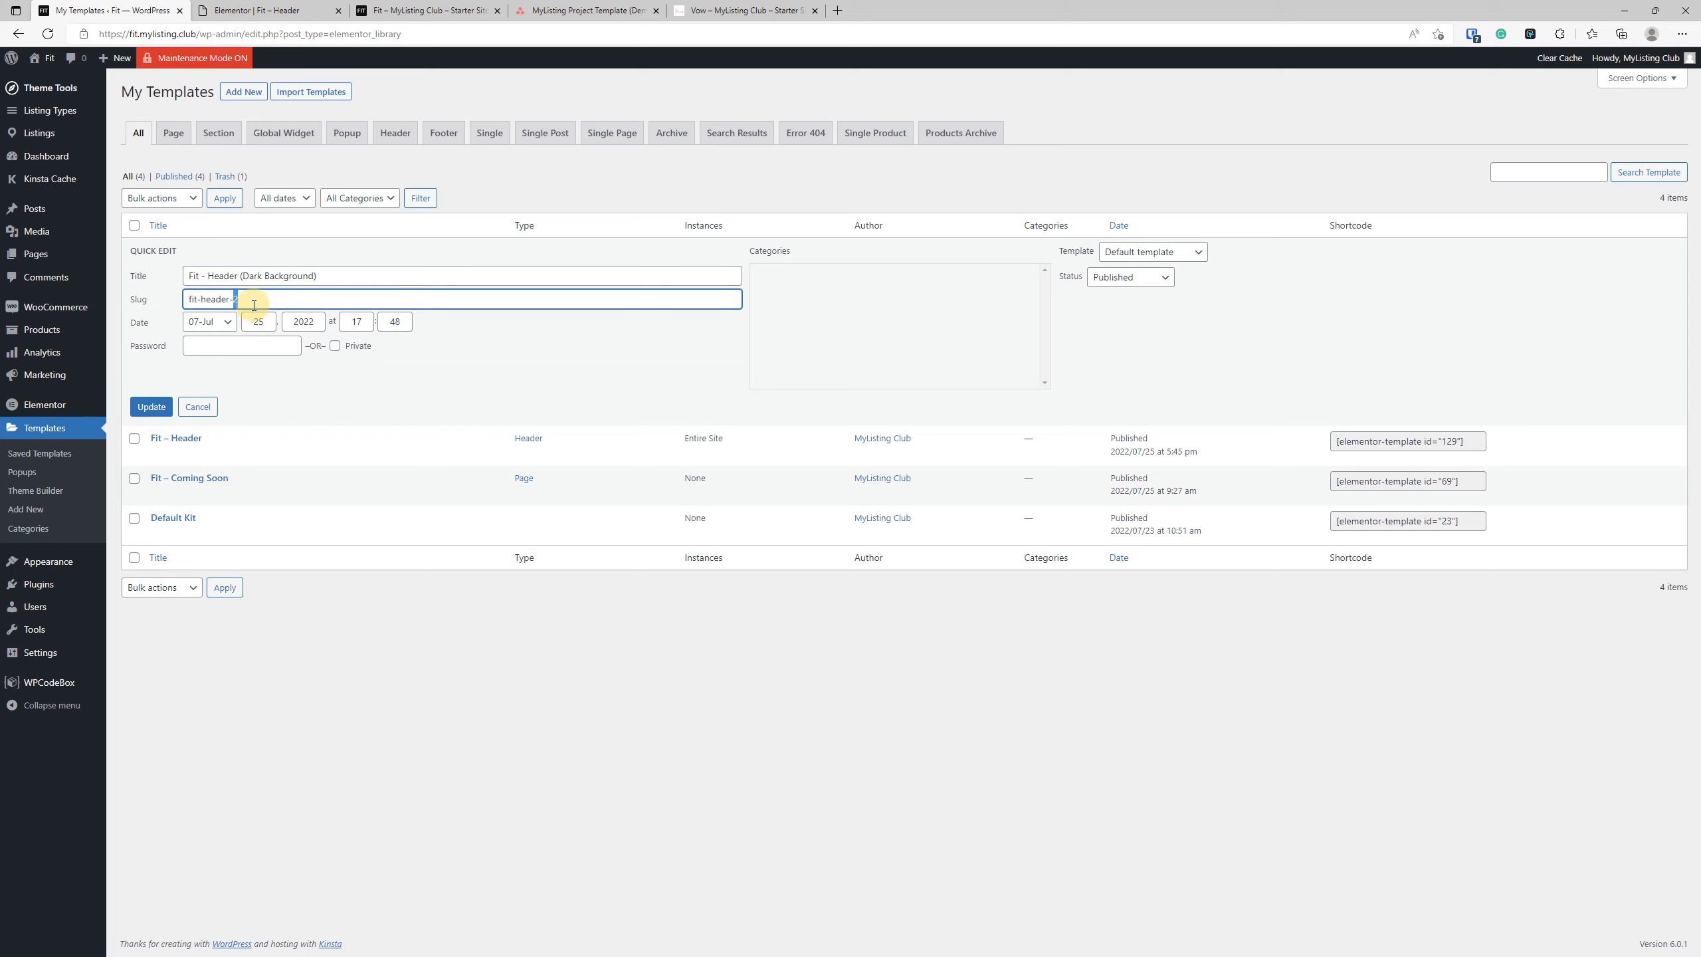
{"action": "key", "text": "BackSpace"}
{"action": "key", "text": "Return"}
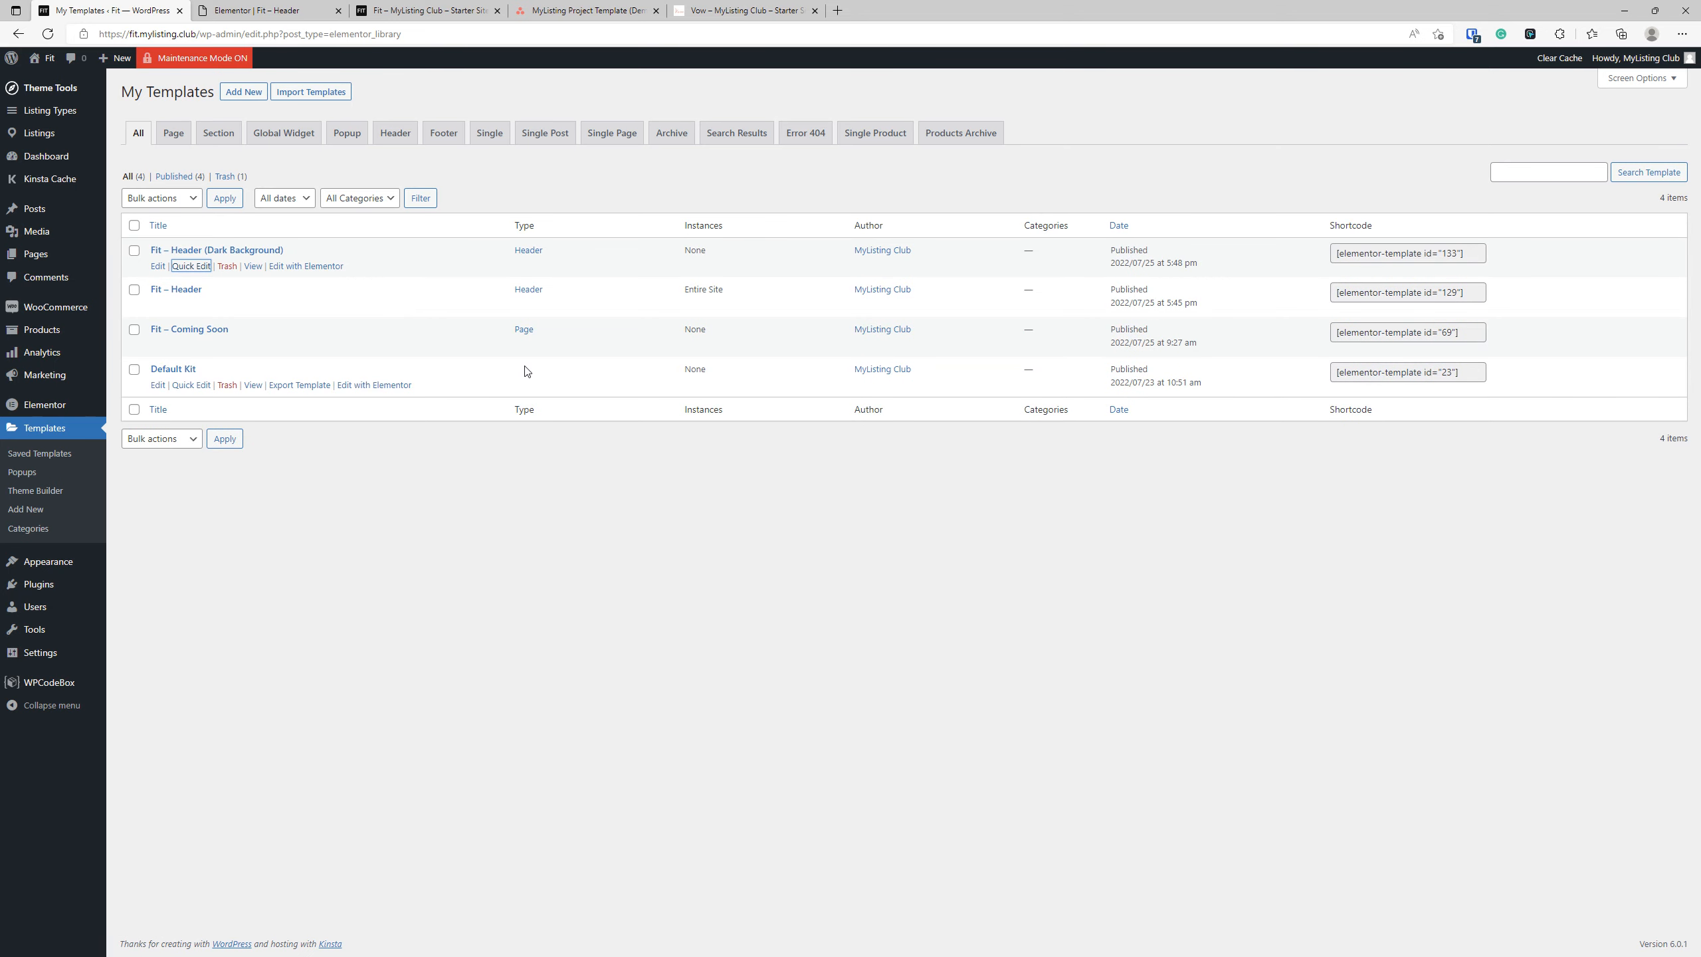
{"action": "left_click", "coordinate": [308, 498]}
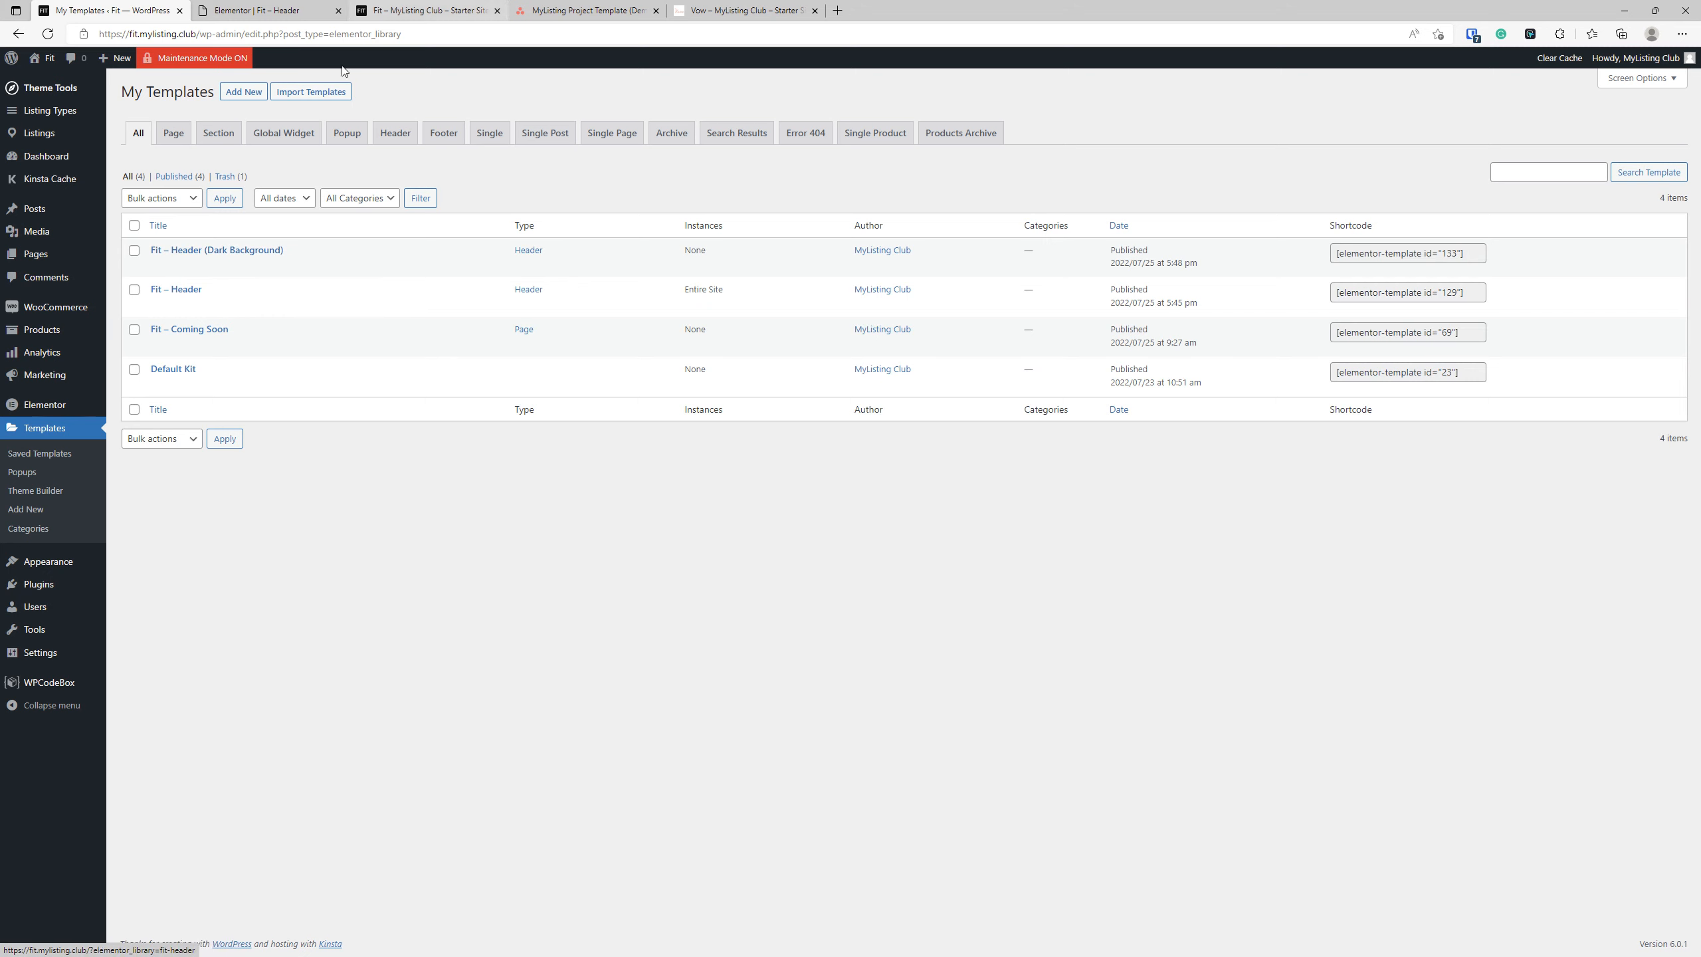
Open Fit – Header (Dark Background) in Elementor in a new tab and set its section background to the global Primary color.
{"action": "right_click", "coordinate": [331, 266]}
{"action": "left_click", "coordinate": [344, 271]}
{"action": "left_click", "coordinate": [378, 10]}
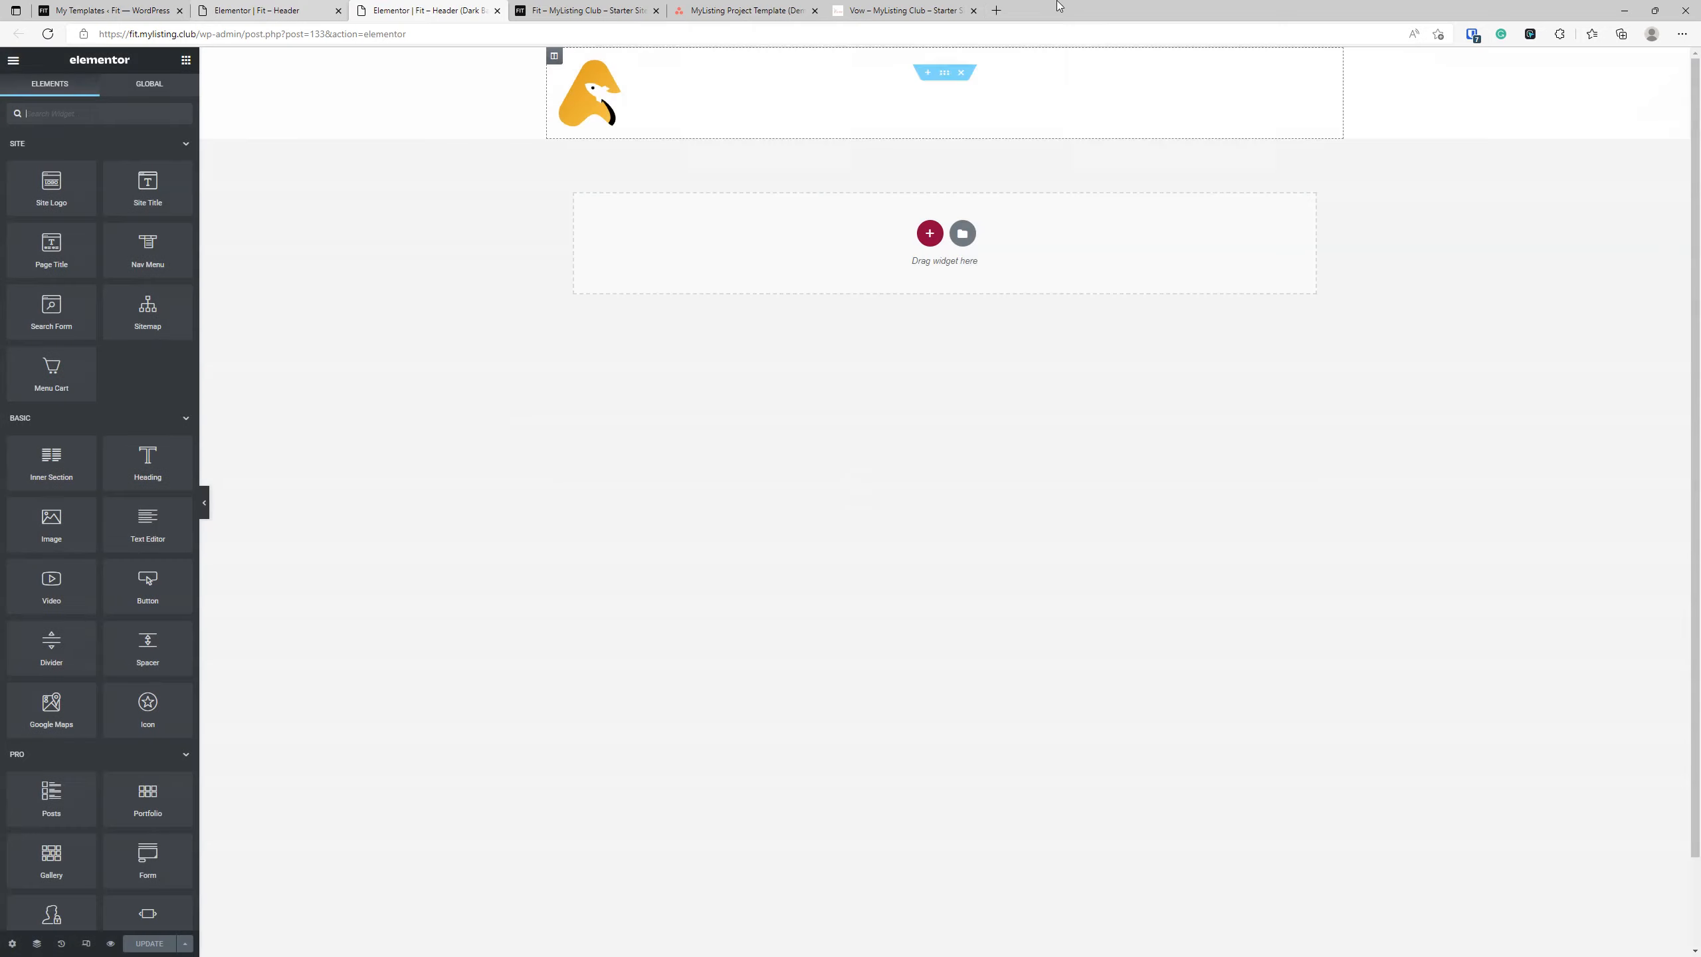
{"action": "left_click", "coordinate": [943, 79]}
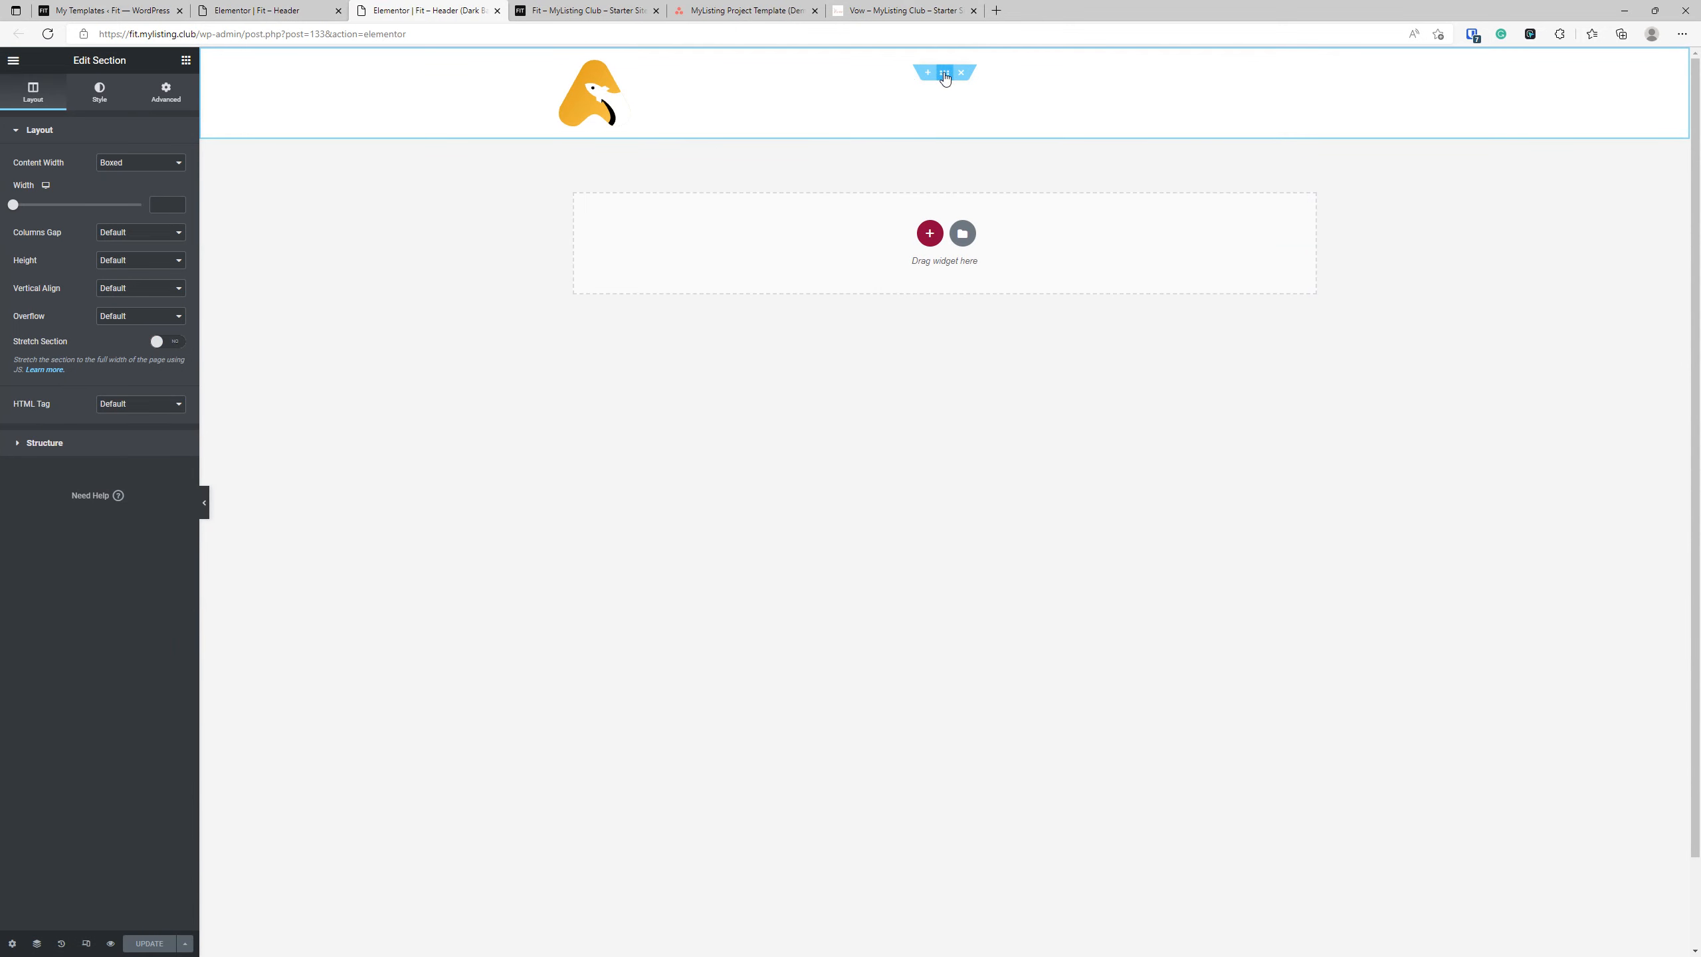
{"action": "left_click", "coordinate": [100, 107]}
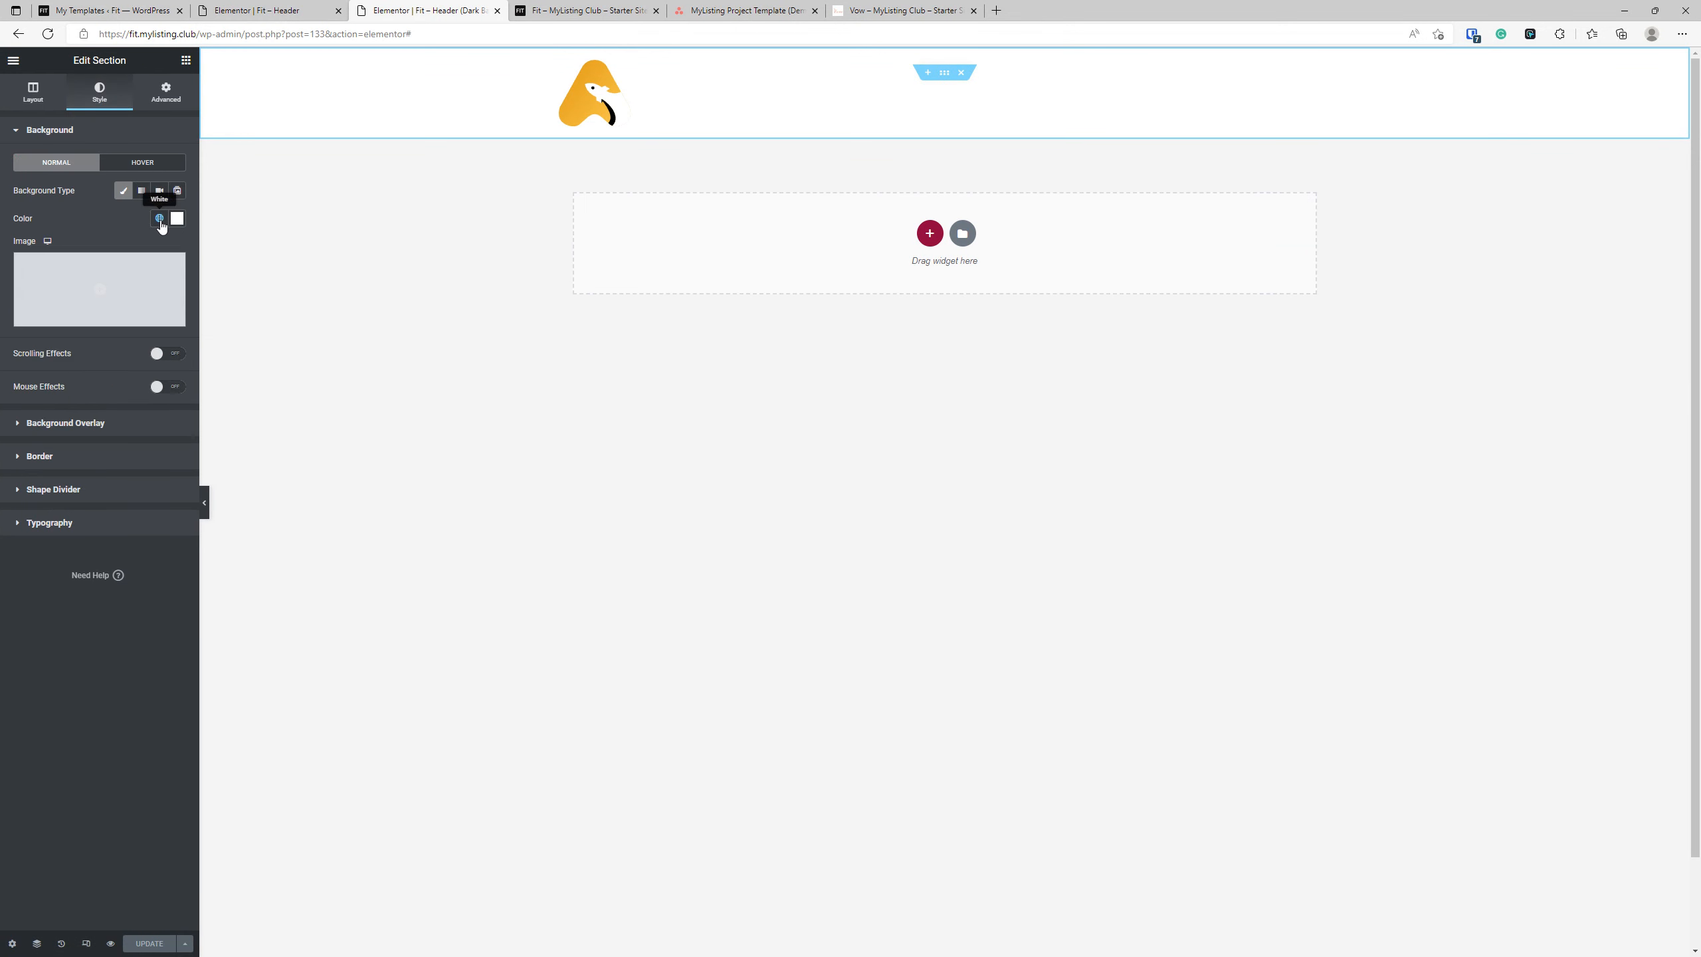
{"action": "left_click", "coordinate": [159, 218]}
{"action": "left_click", "coordinate": [77, 289]}
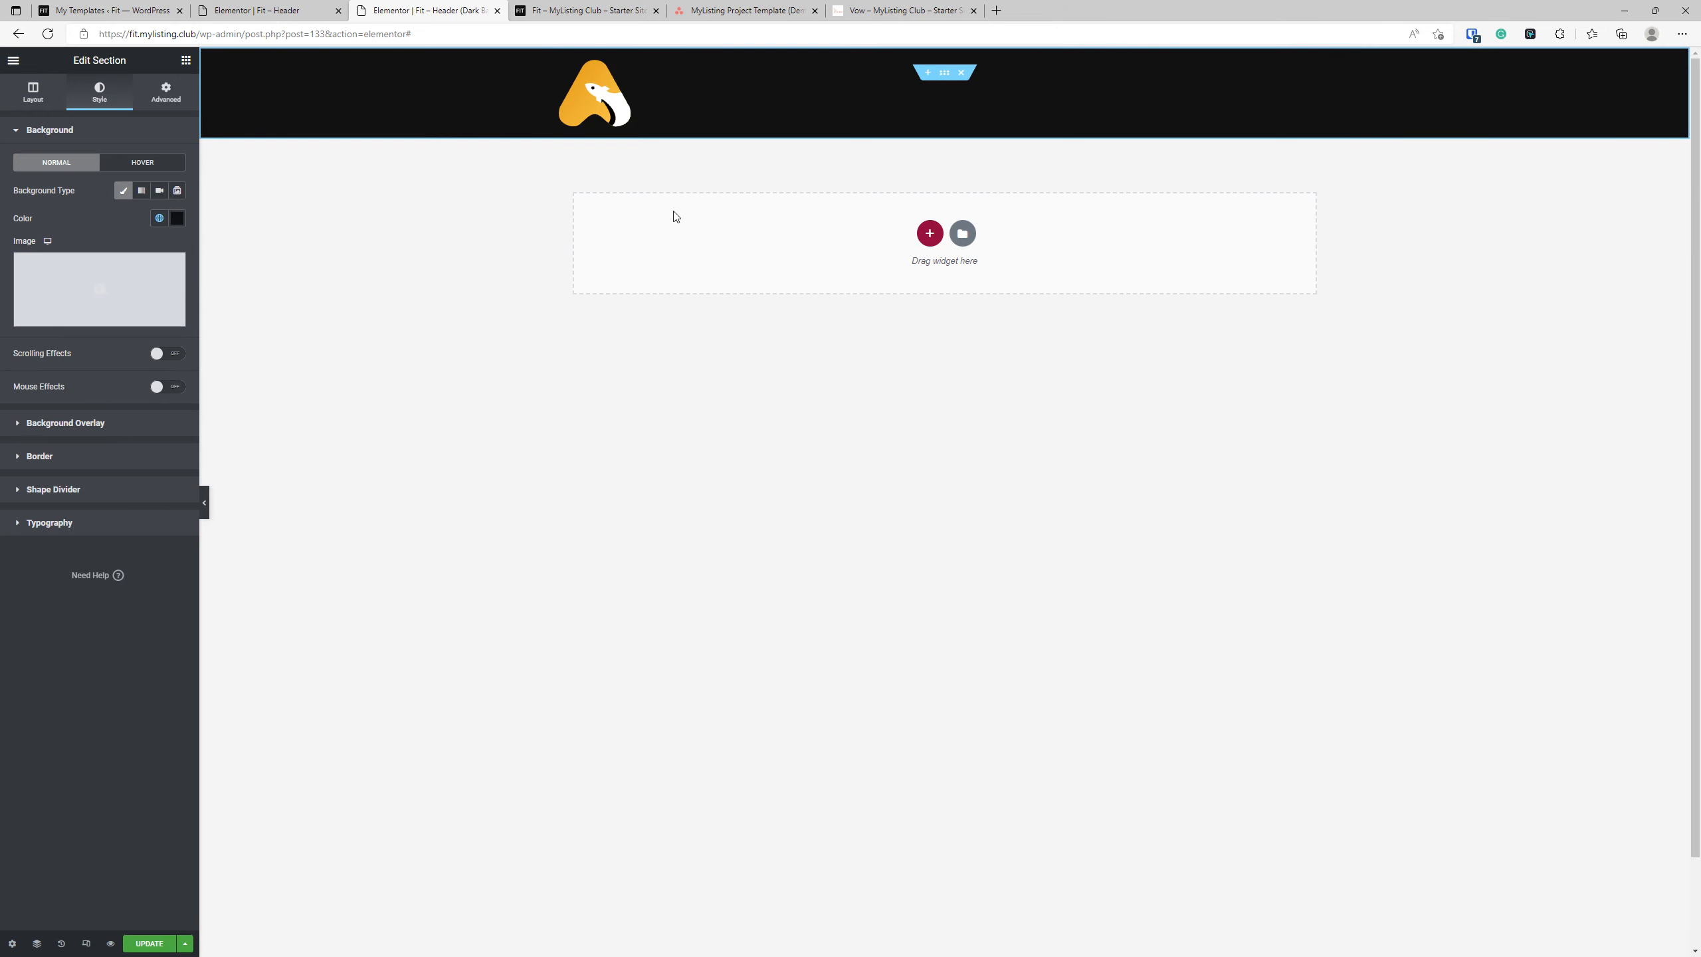
Try adding an Entire Site display condition to Fit – Header (Dark Background) and compare it with the display conditions of Fit – Header.
{"action": "left_click", "coordinate": [149, 942]}
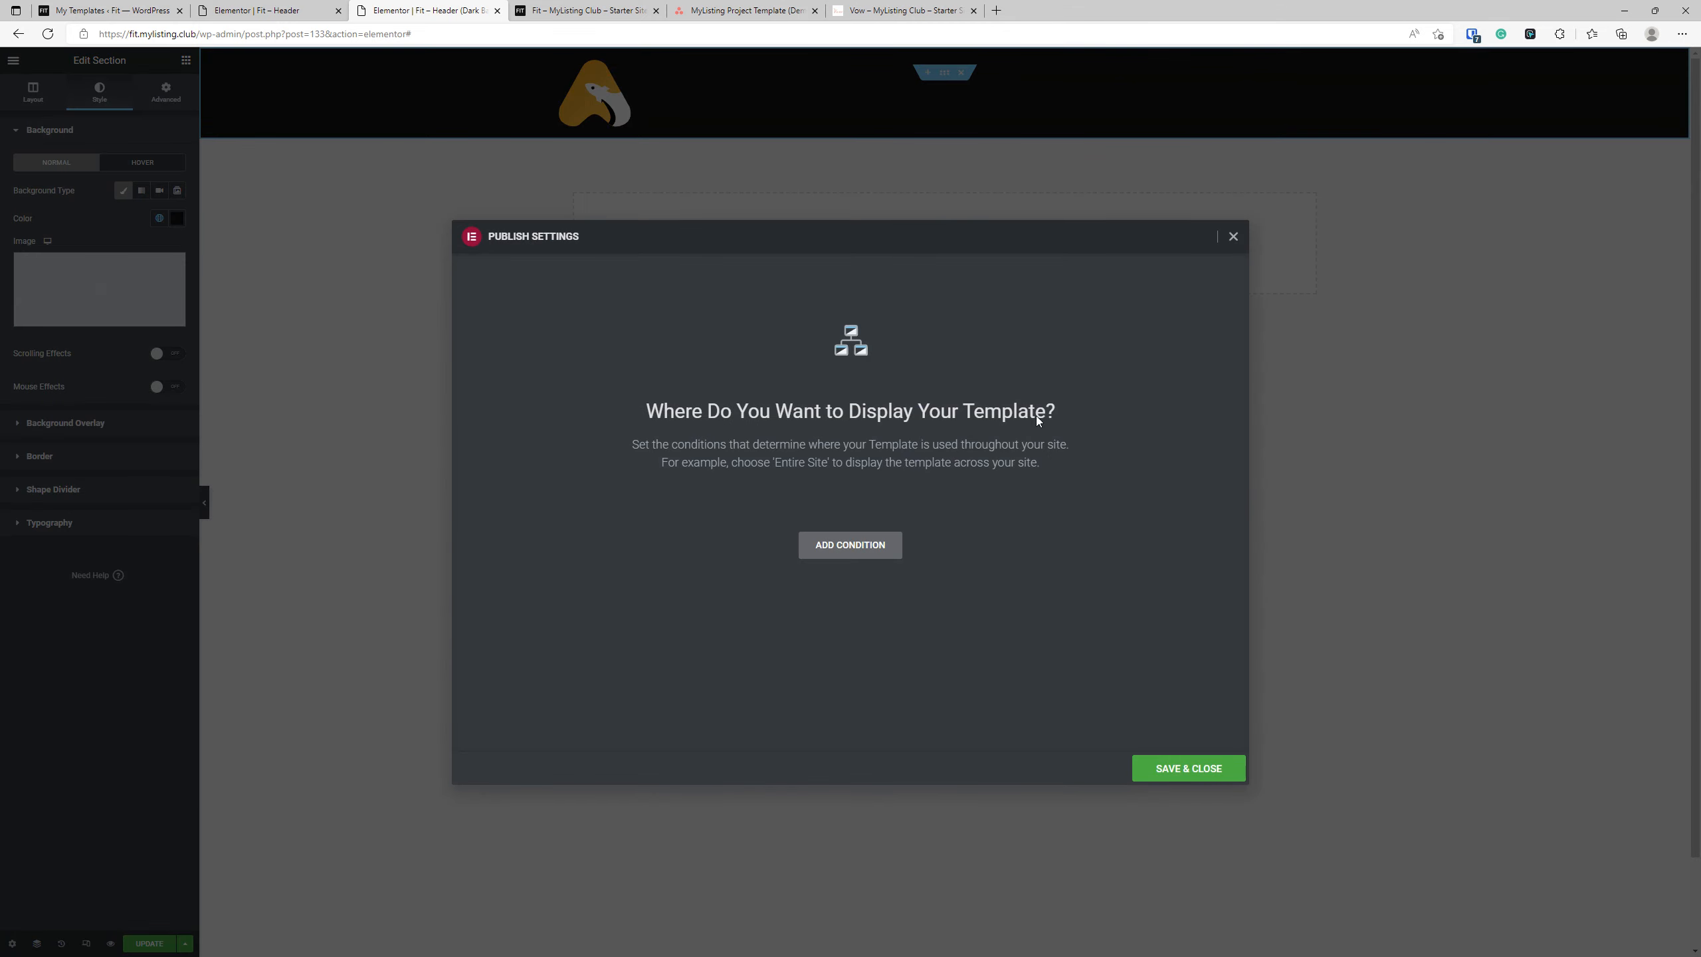
{"action": "left_click", "coordinate": [860, 546]}
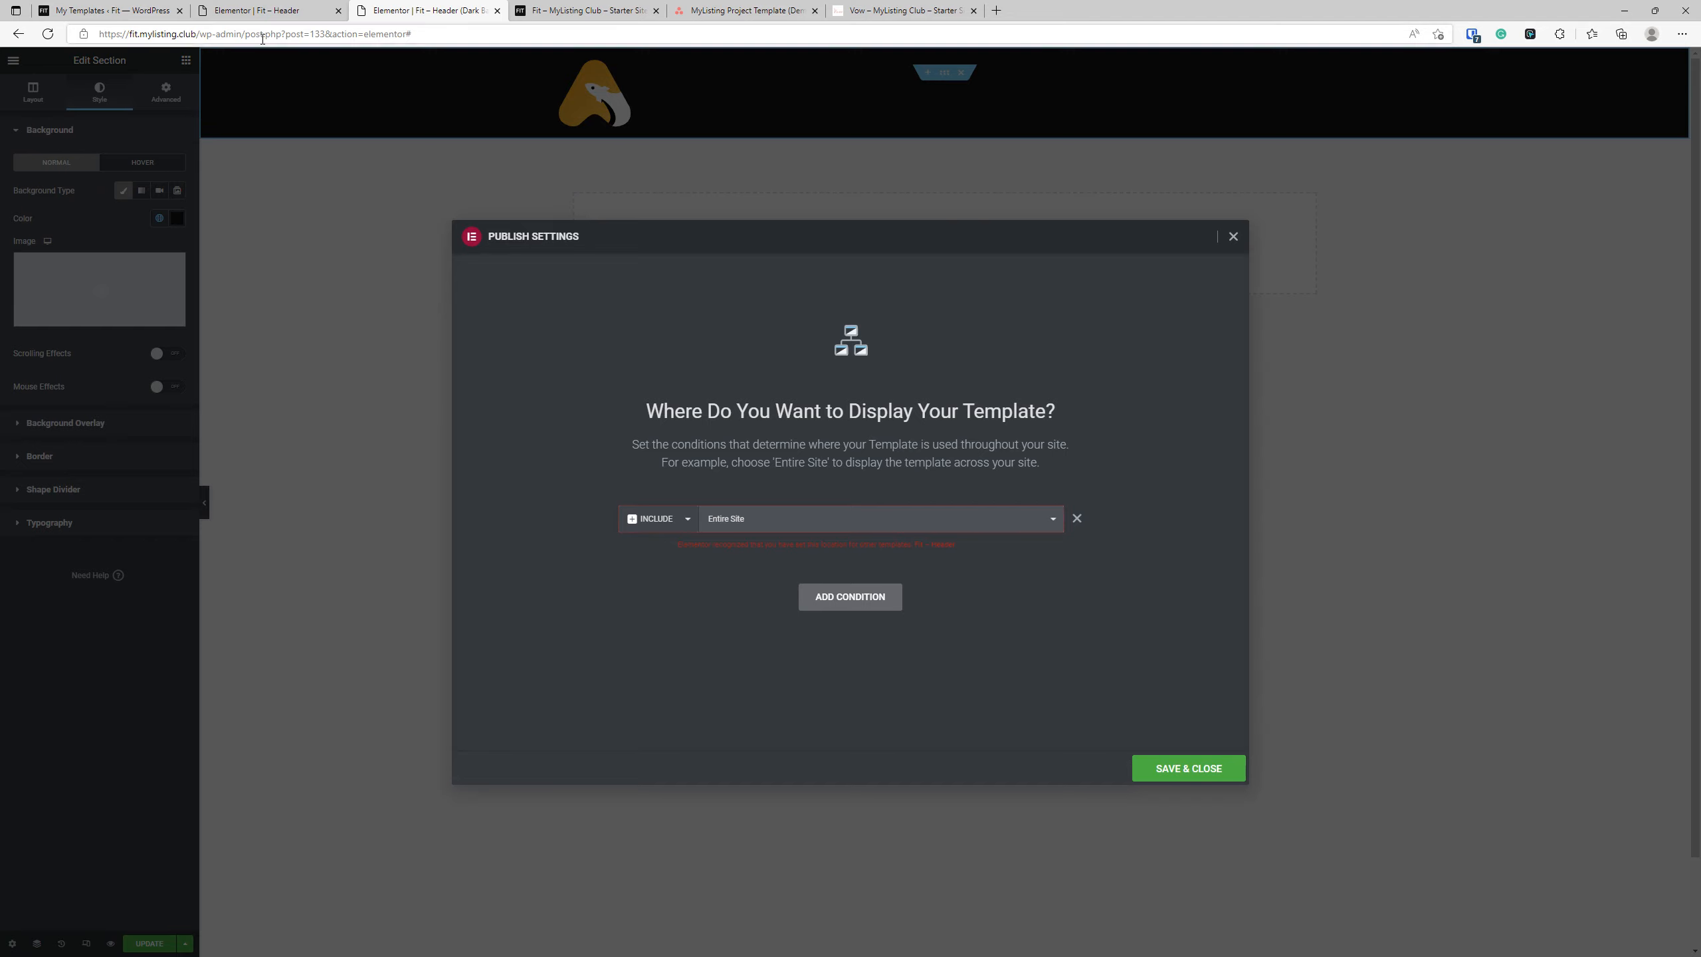
{"action": "left_click", "coordinate": [256, 10]}
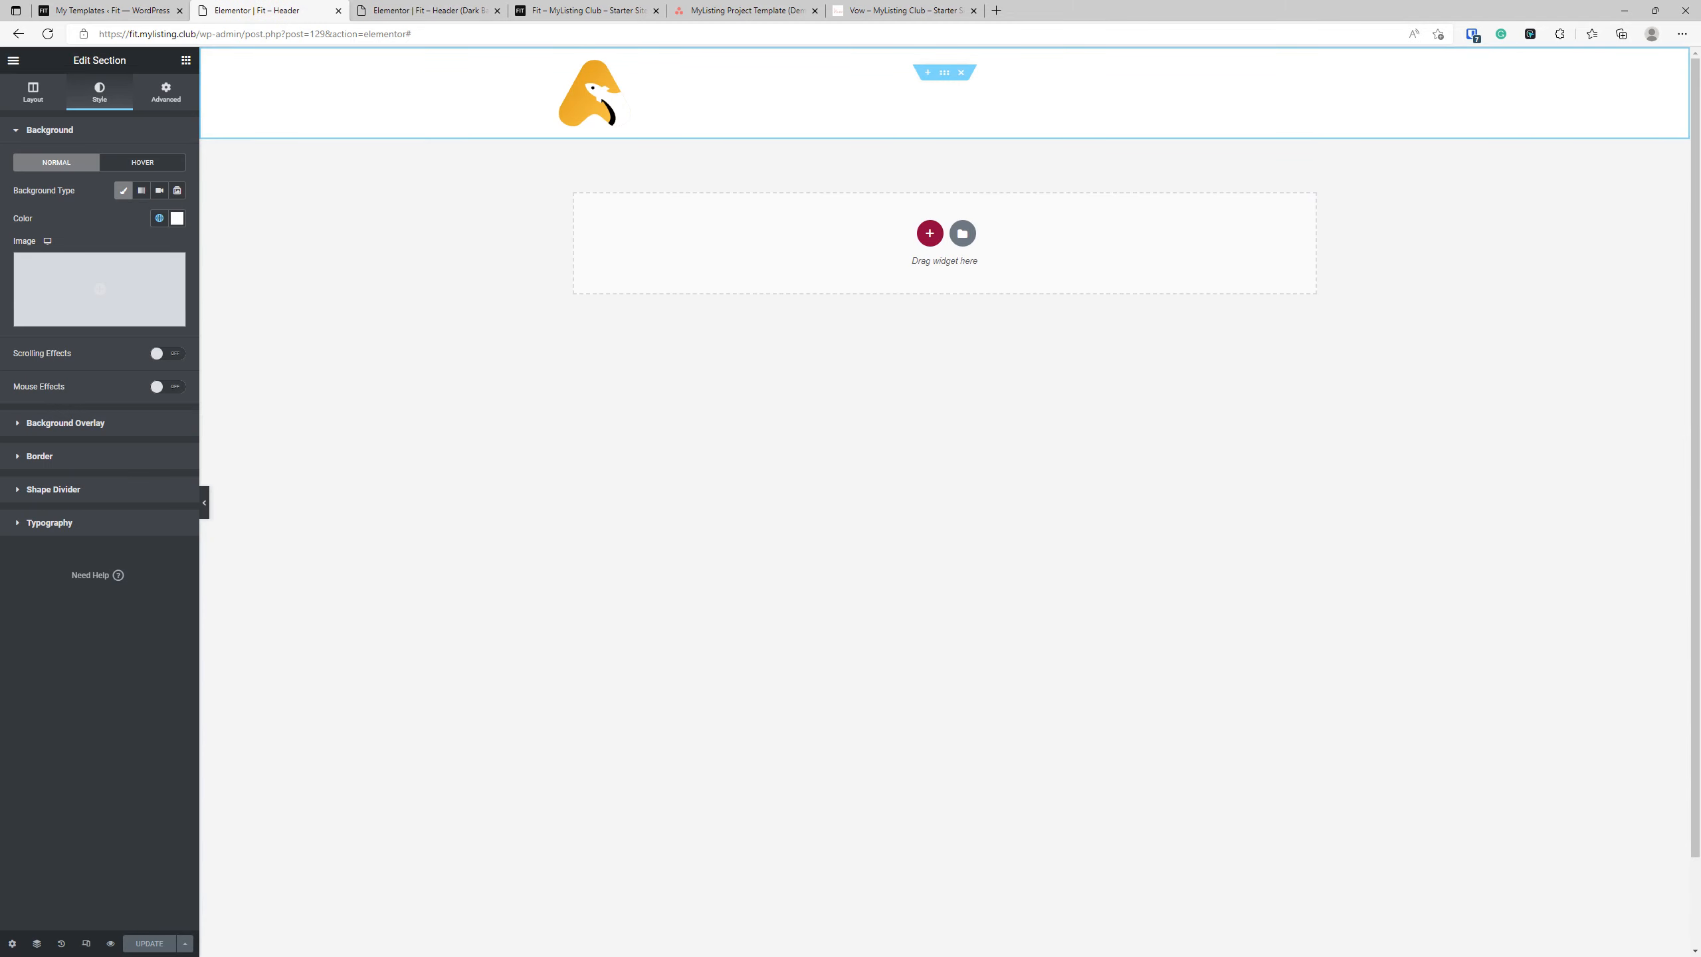
{"action": "left_click", "coordinate": [185, 943]}
{"action": "left_click", "coordinate": [69, 883]}
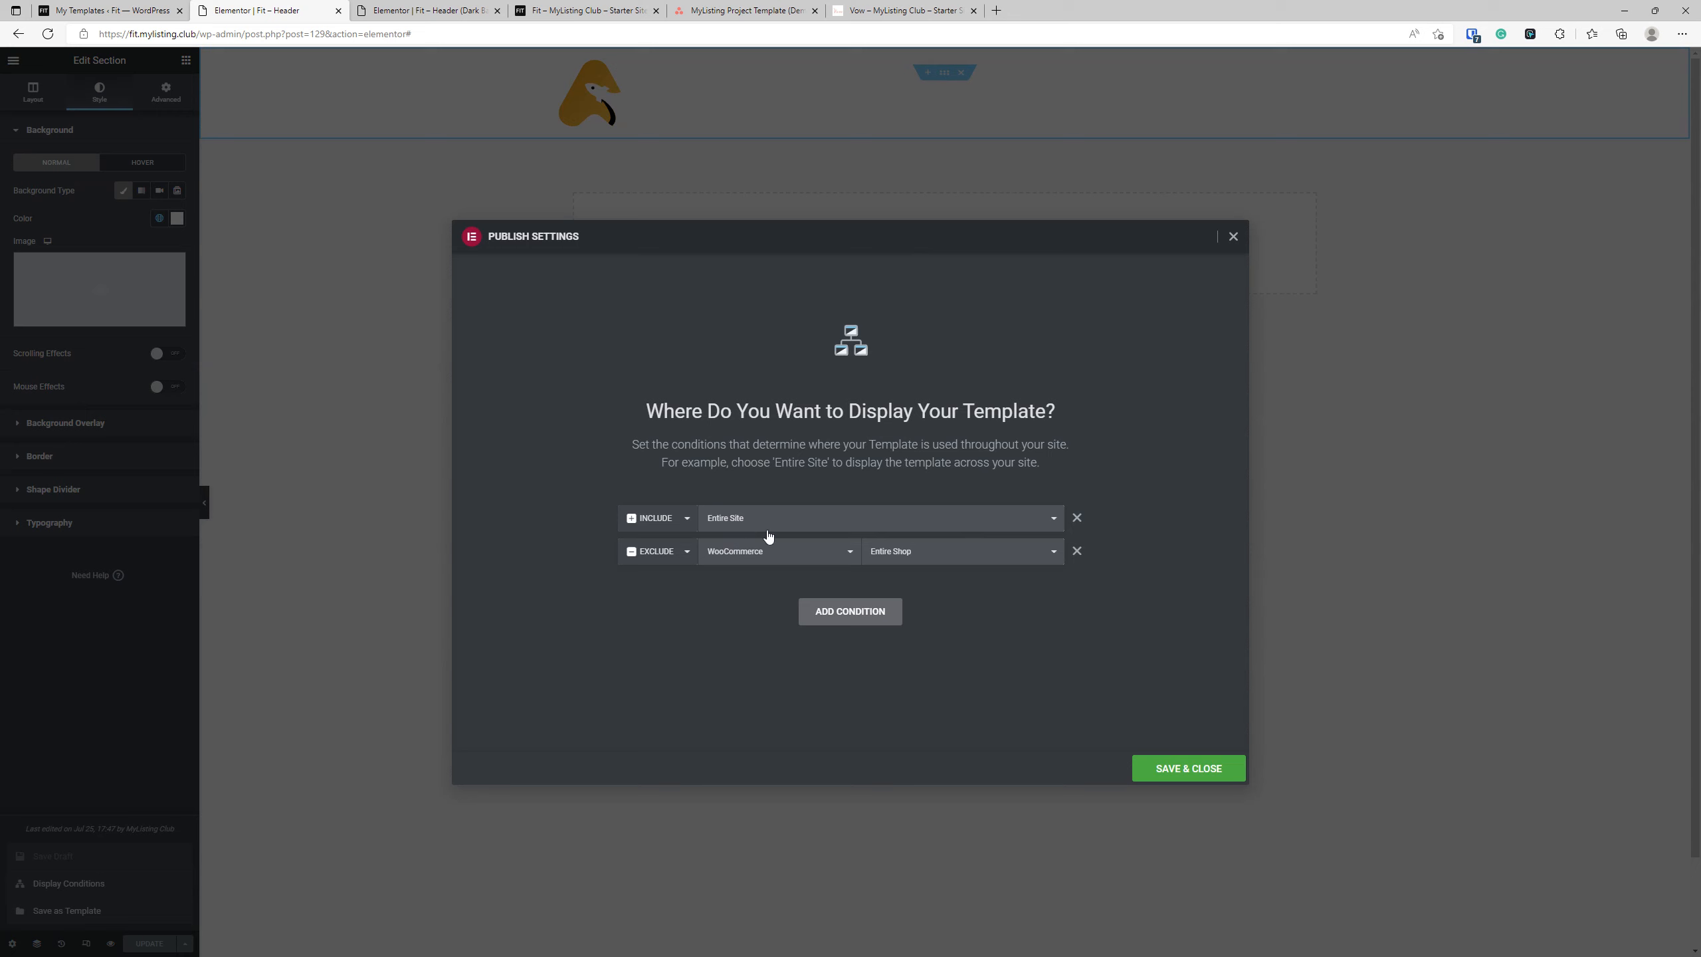
{"action": "left_click", "coordinate": [416, 10]}
{"action": "left_click", "coordinate": [315, 10]}
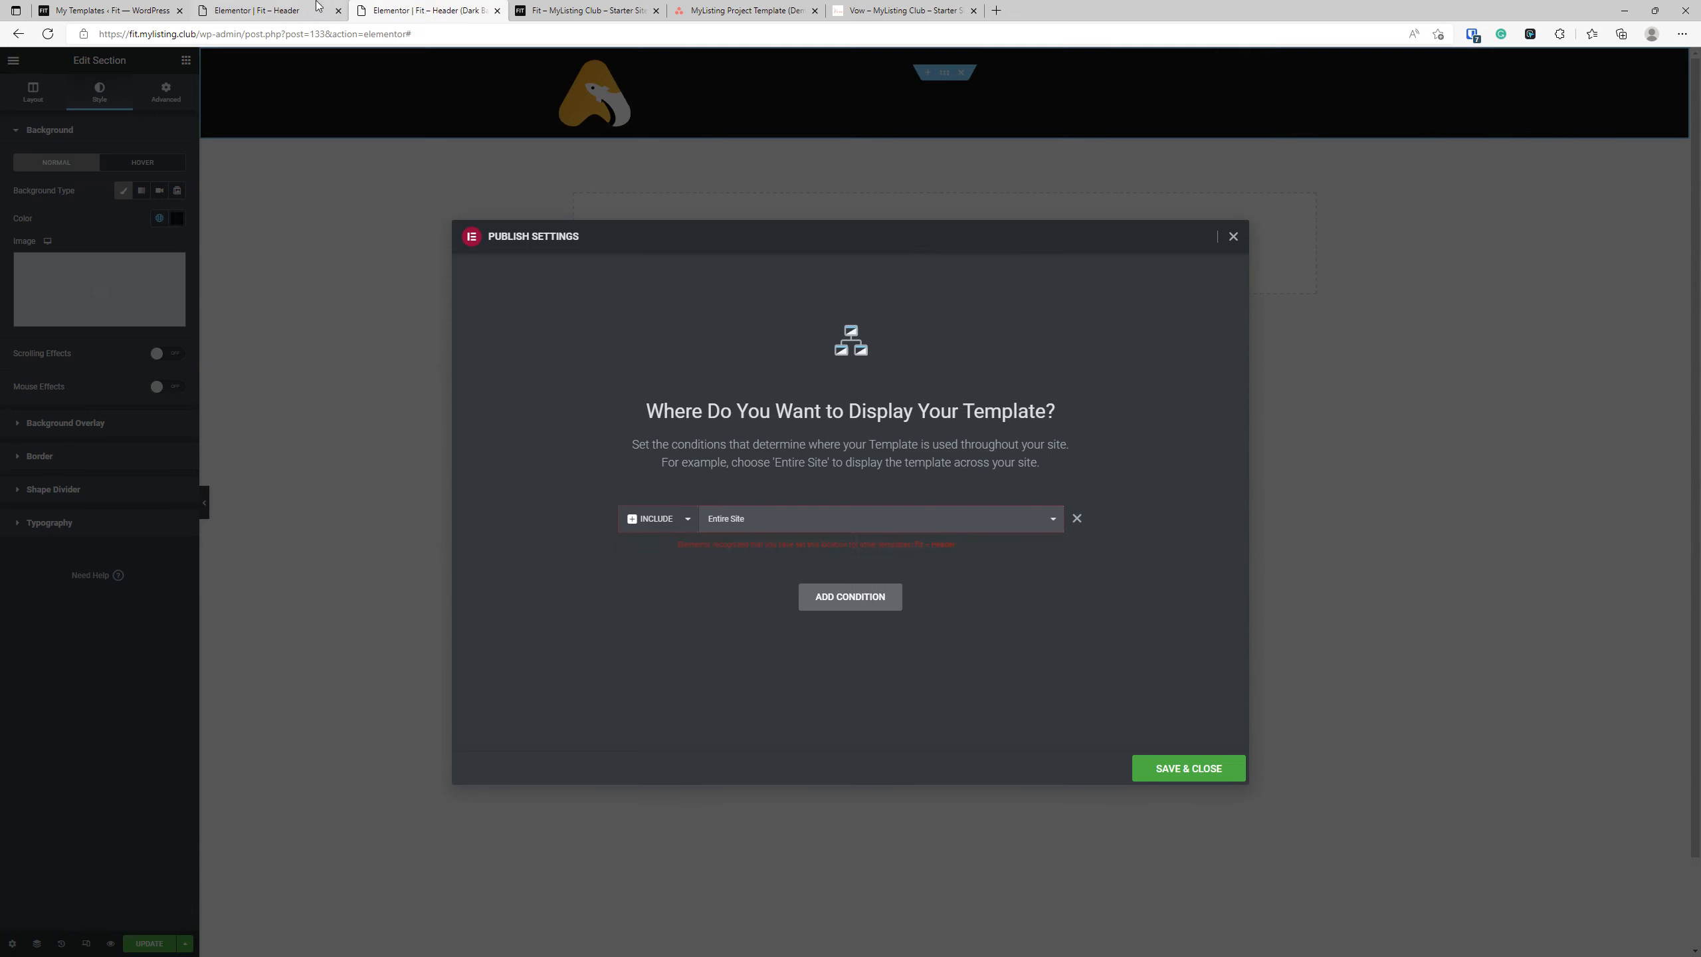
{"action": "left_click", "coordinate": [425, 10]}
{"action": "left_click", "coordinate": [307, 9]}
{"action": "left_click", "coordinate": [413, 12]}
Dismiss the dark header's publish settings without saving and close both header editor tabs, discarding the unsaved changes.
{"action": "left_click", "coordinate": [1231, 237]}
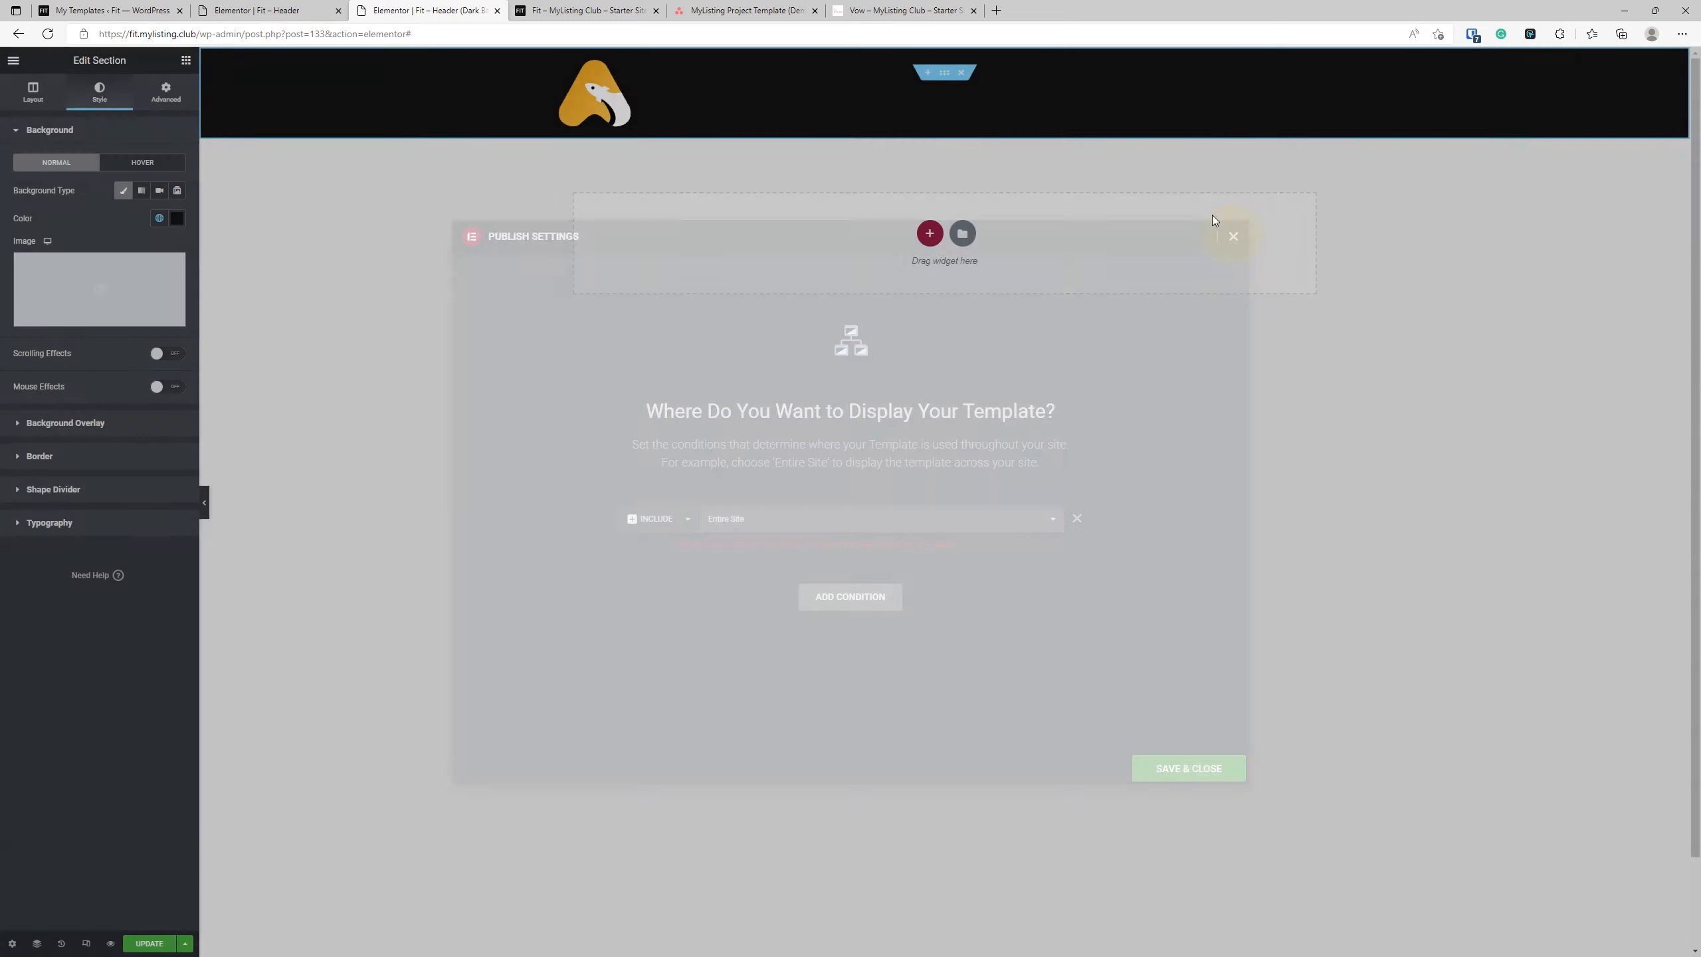
{"action": "left_click", "coordinate": [497, 10]}
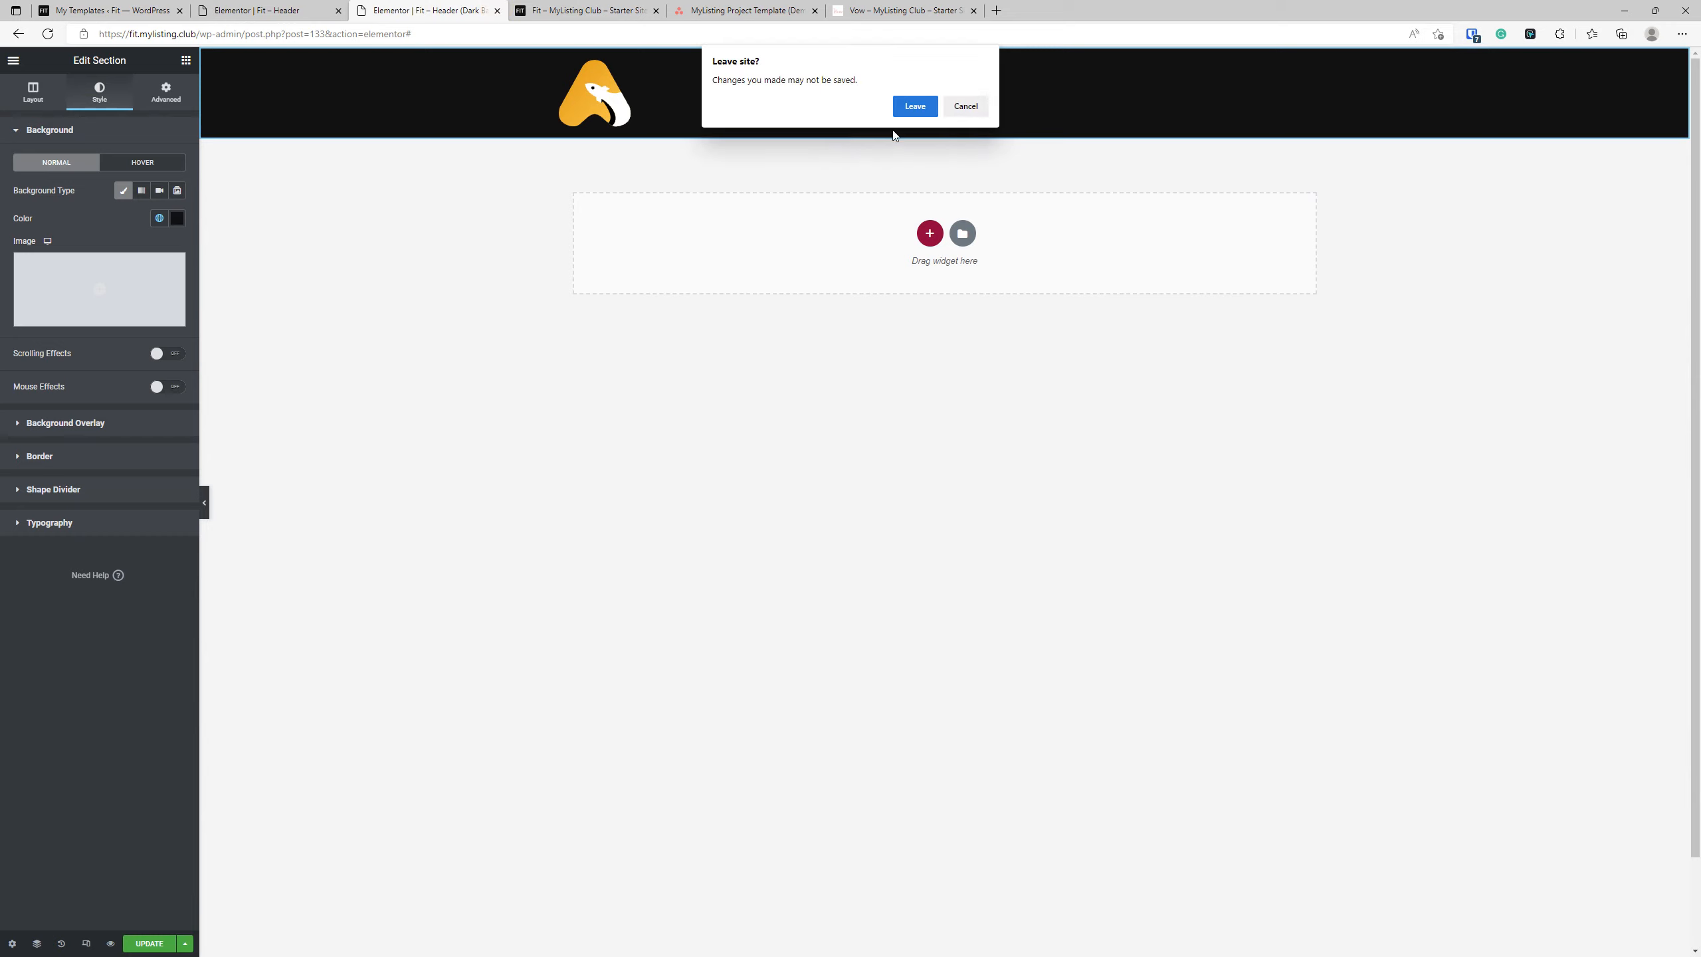
{"action": "left_click", "coordinate": [927, 108]}
{"action": "left_click", "coordinate": [251, 8]}
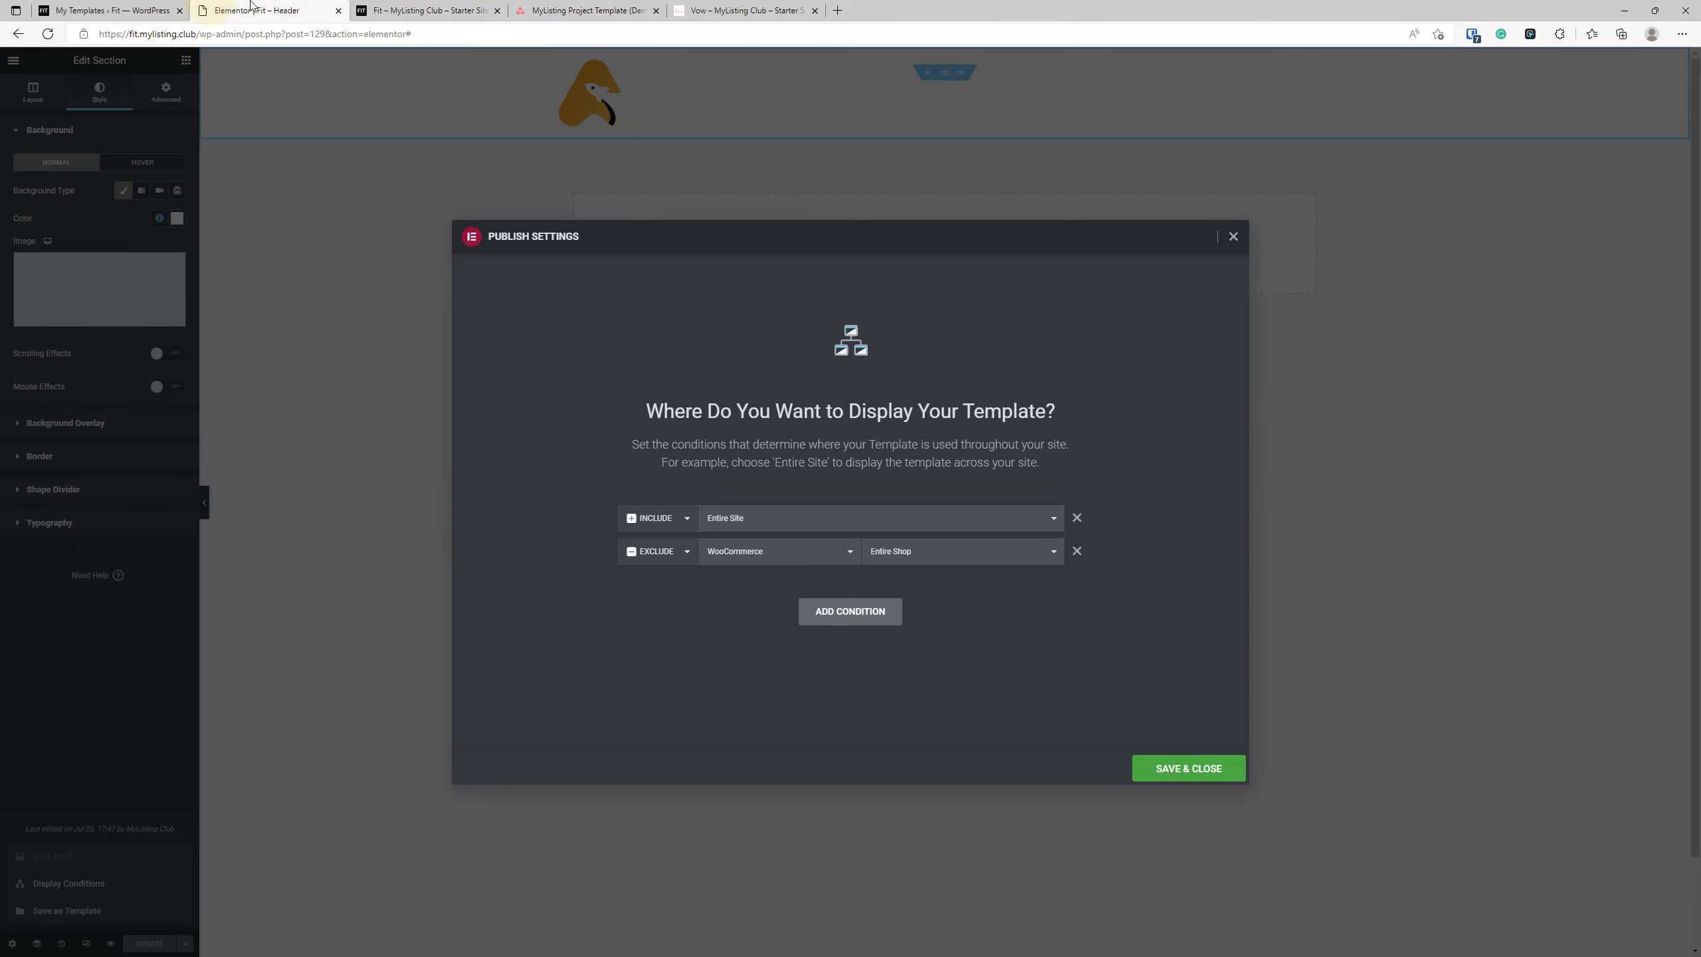
{"action": "left_click", "coordinate": [339, 11]}
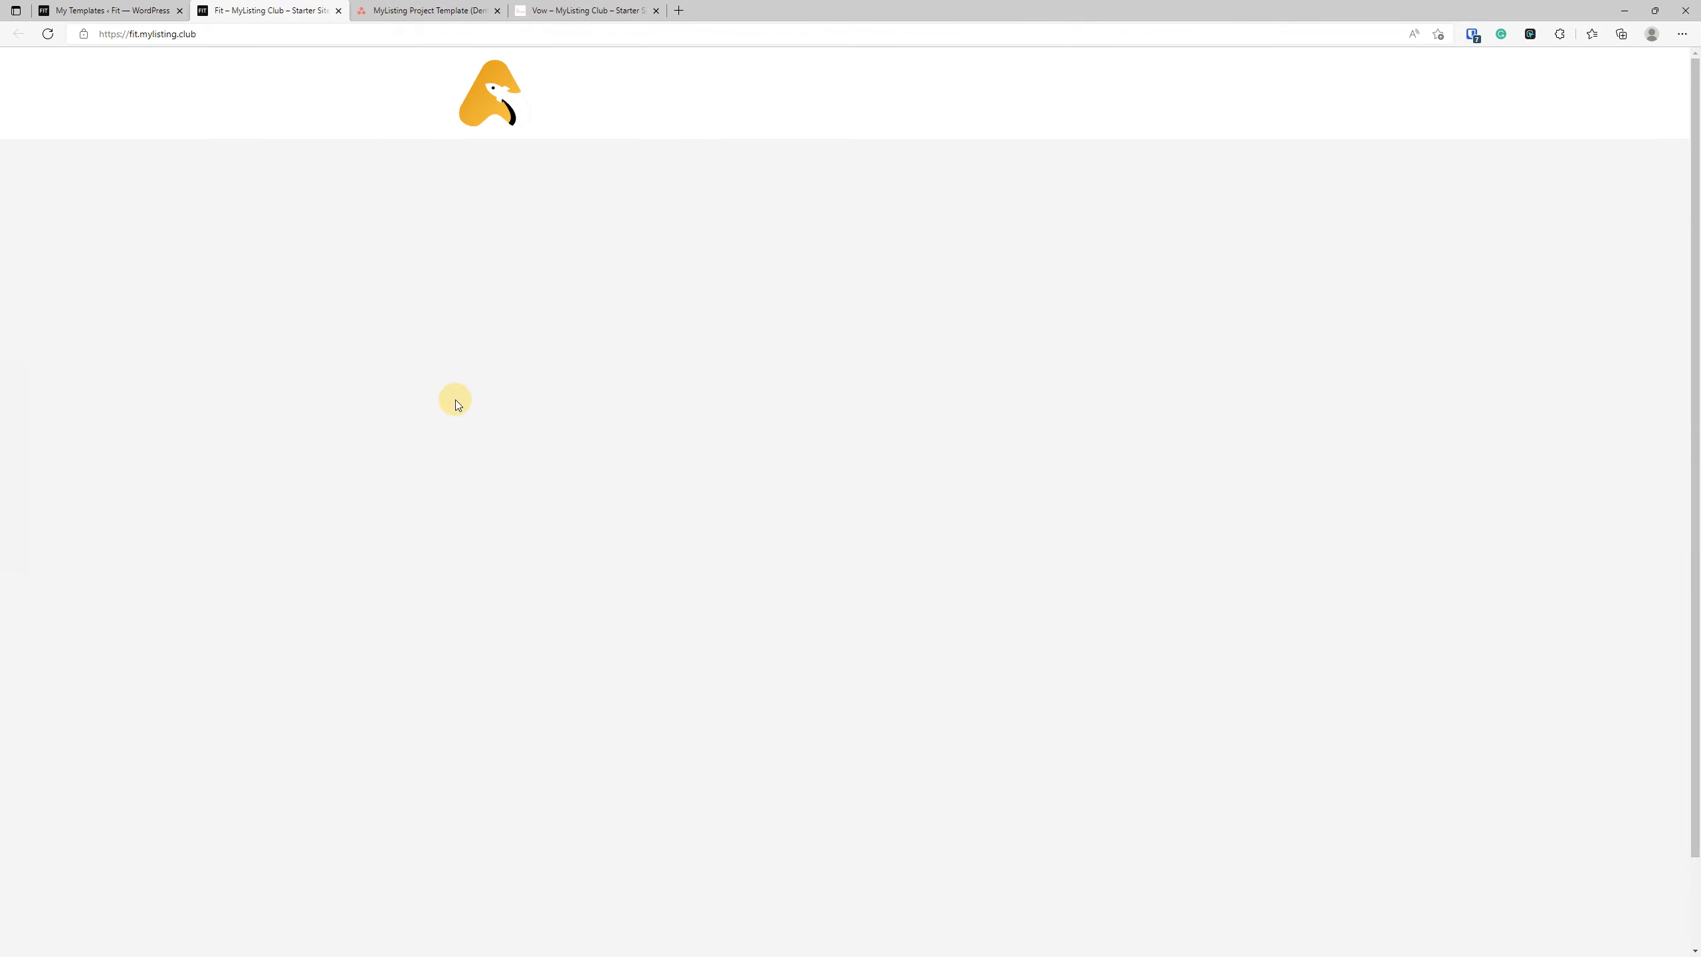
Switch to the Asana project board to read the Elementor Pro - Custom Footer task and check the Fit site's front end.
{"action": "left_click", "coordinate": [141, 7]}
{"action": "left_click", "coordinate": [428, 10]}
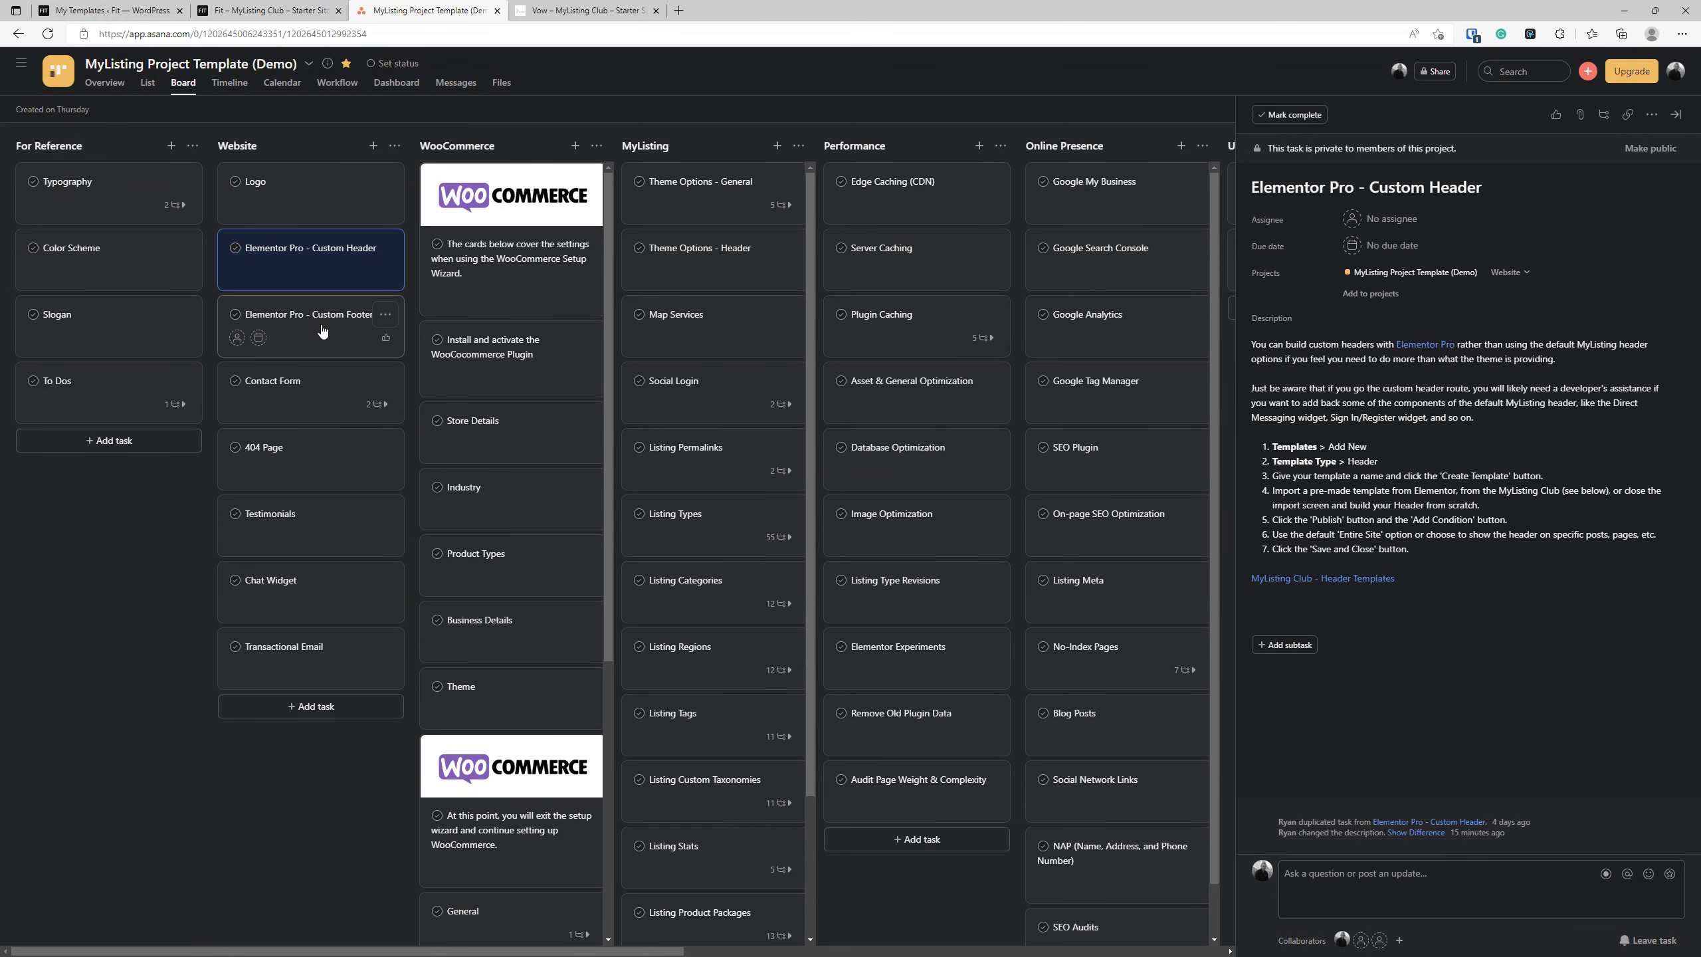
{"action": "left_click_drag", "start_coordinate": [318, 331], "coordinate": [308, 331]}
{"action": "left_click", "coordinate": [308, 330]}
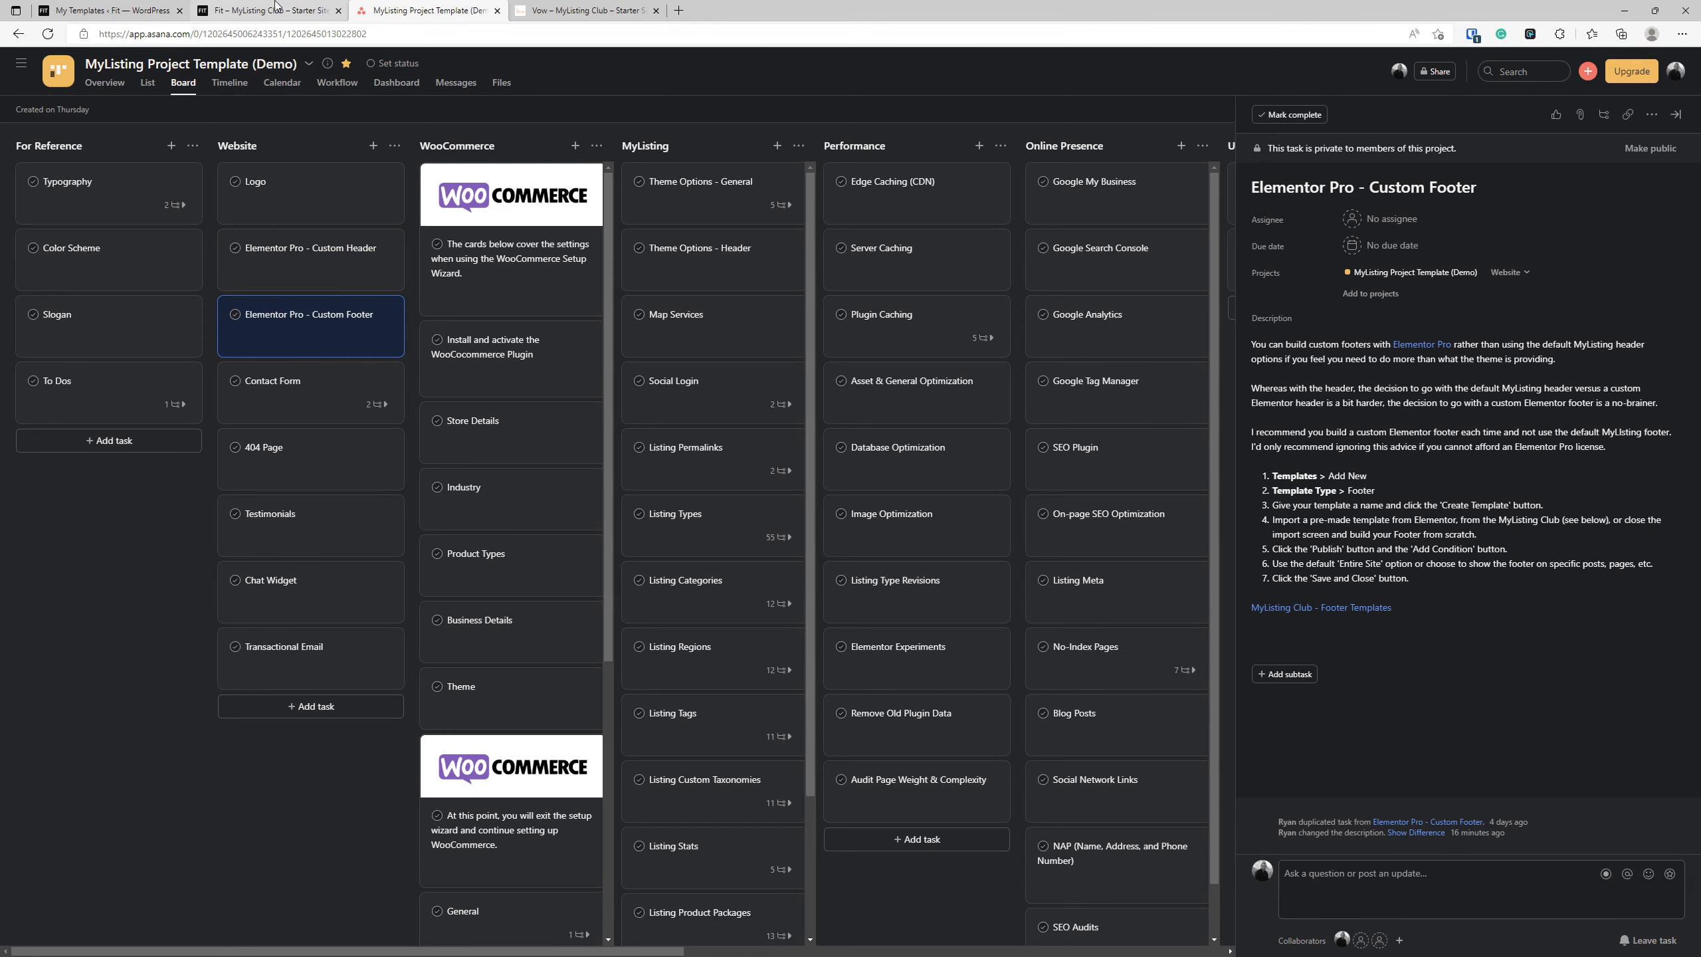
{"action": "left_click", "coordinate": [275, 7]}
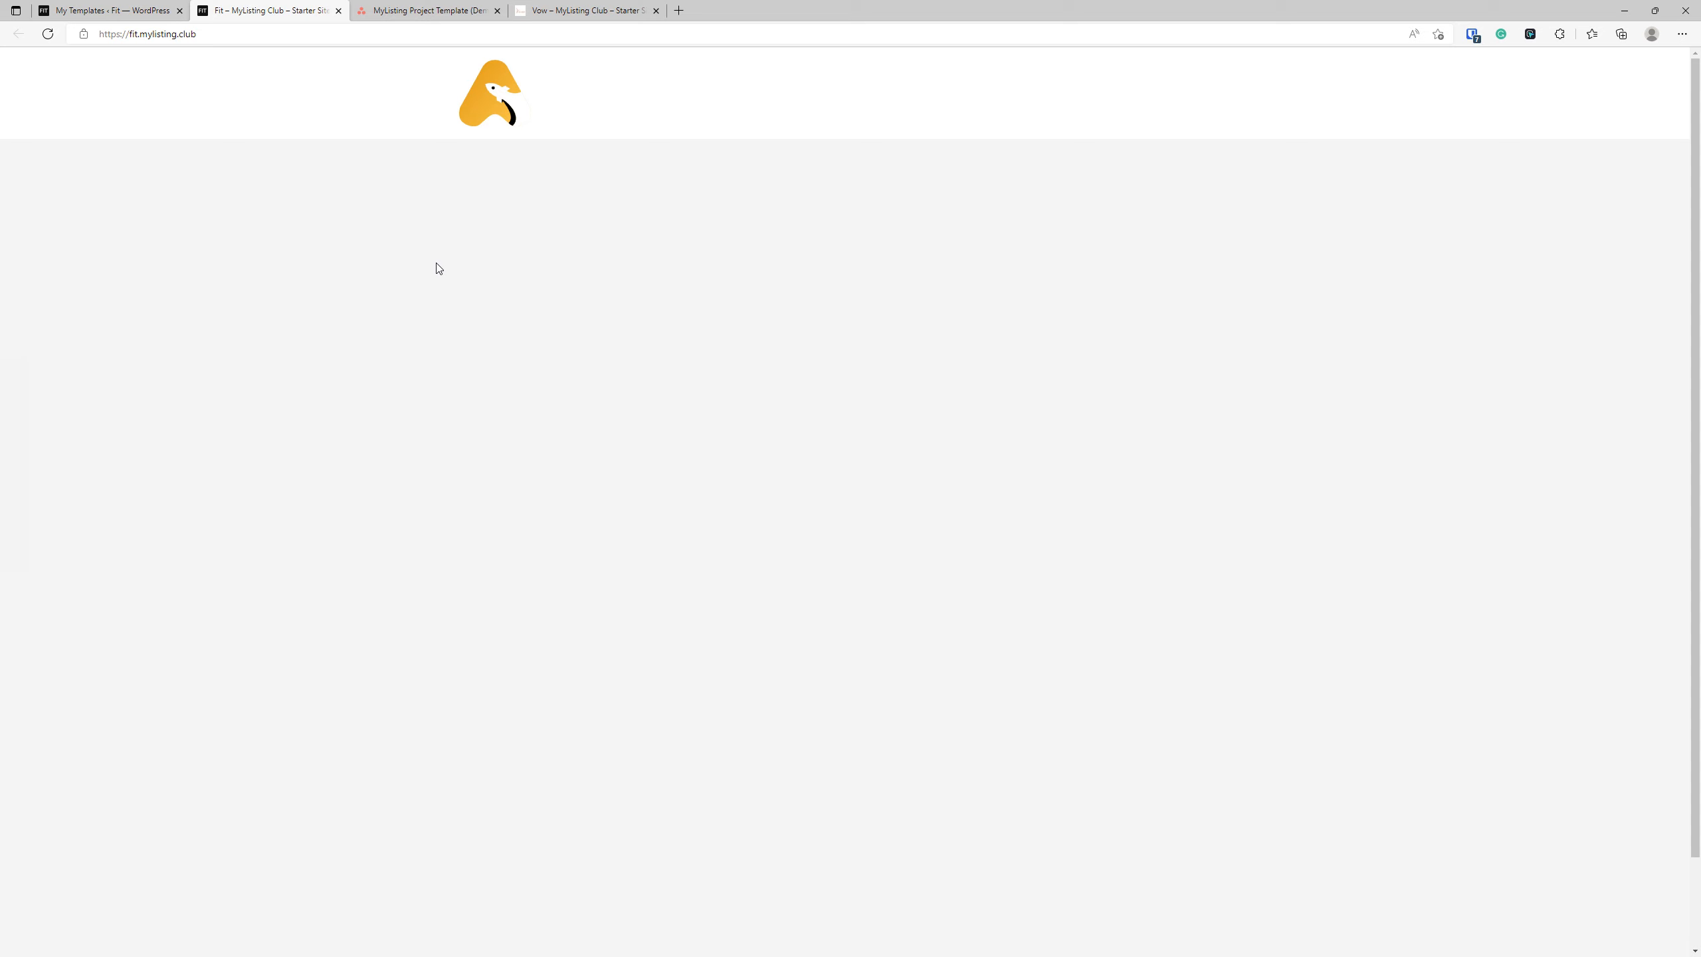
{"action": "left_click", "coordinate": [463, 294]}
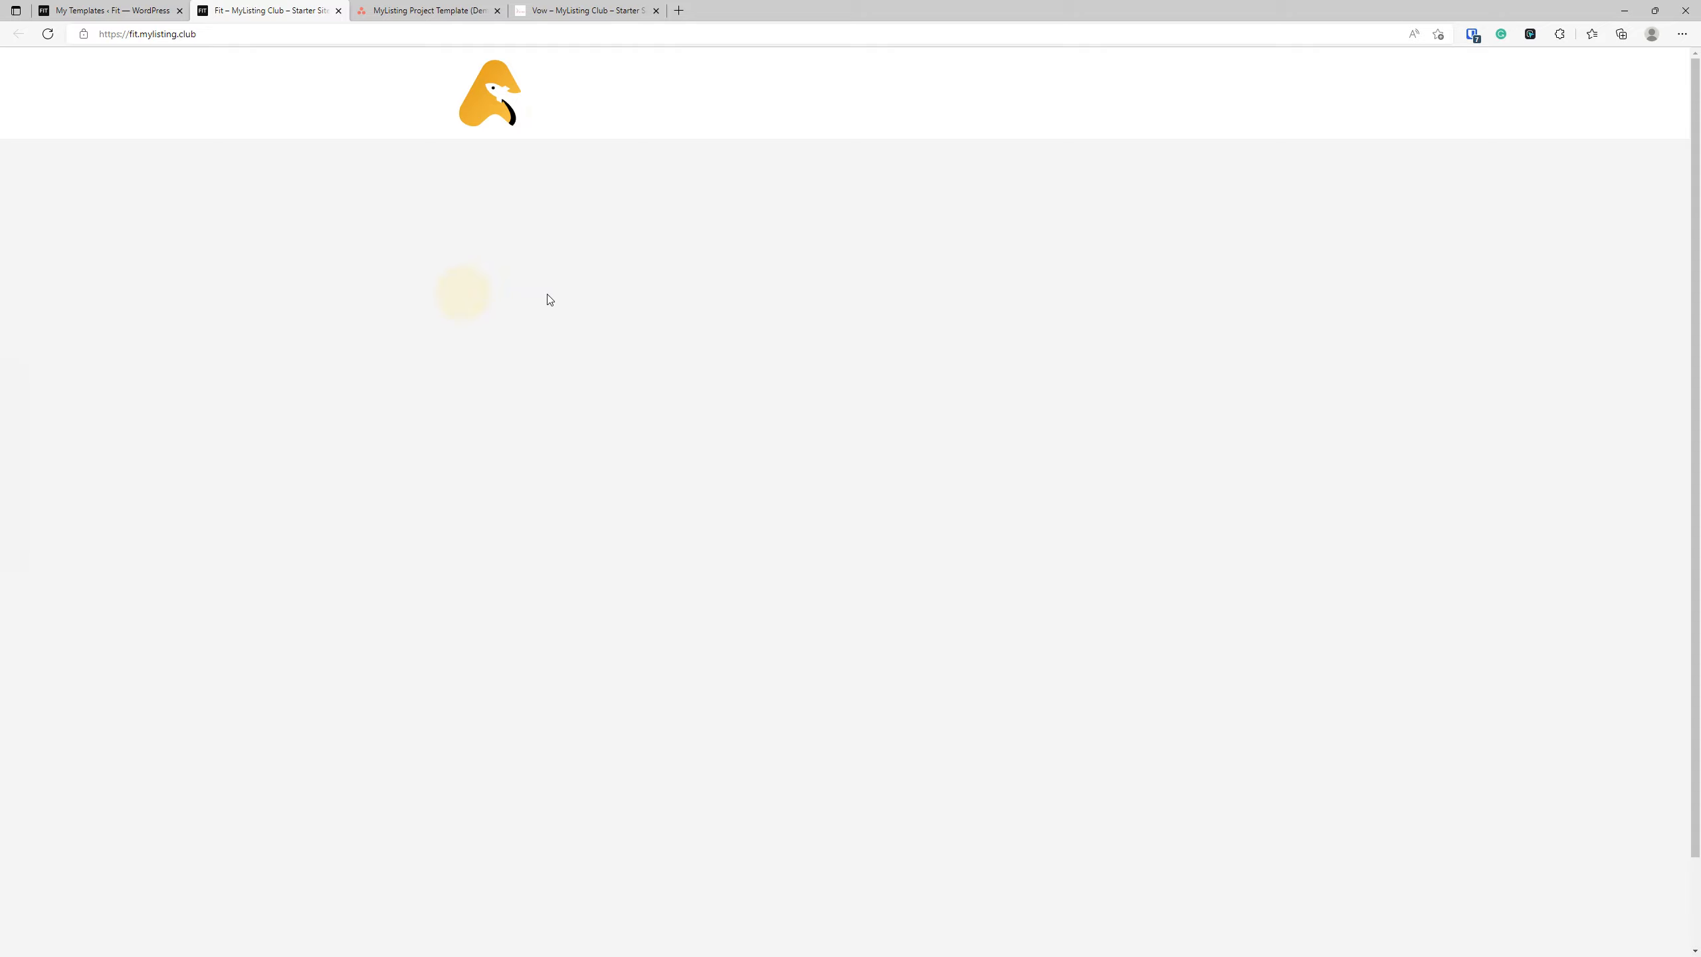
Return to the Fit site's WordPress admin and open the form for adding a new template in a new tab.
{"action": "left_click", "coordinate": [138, 7]}
{"action": "left_click", "coordinate": [240, 555]}
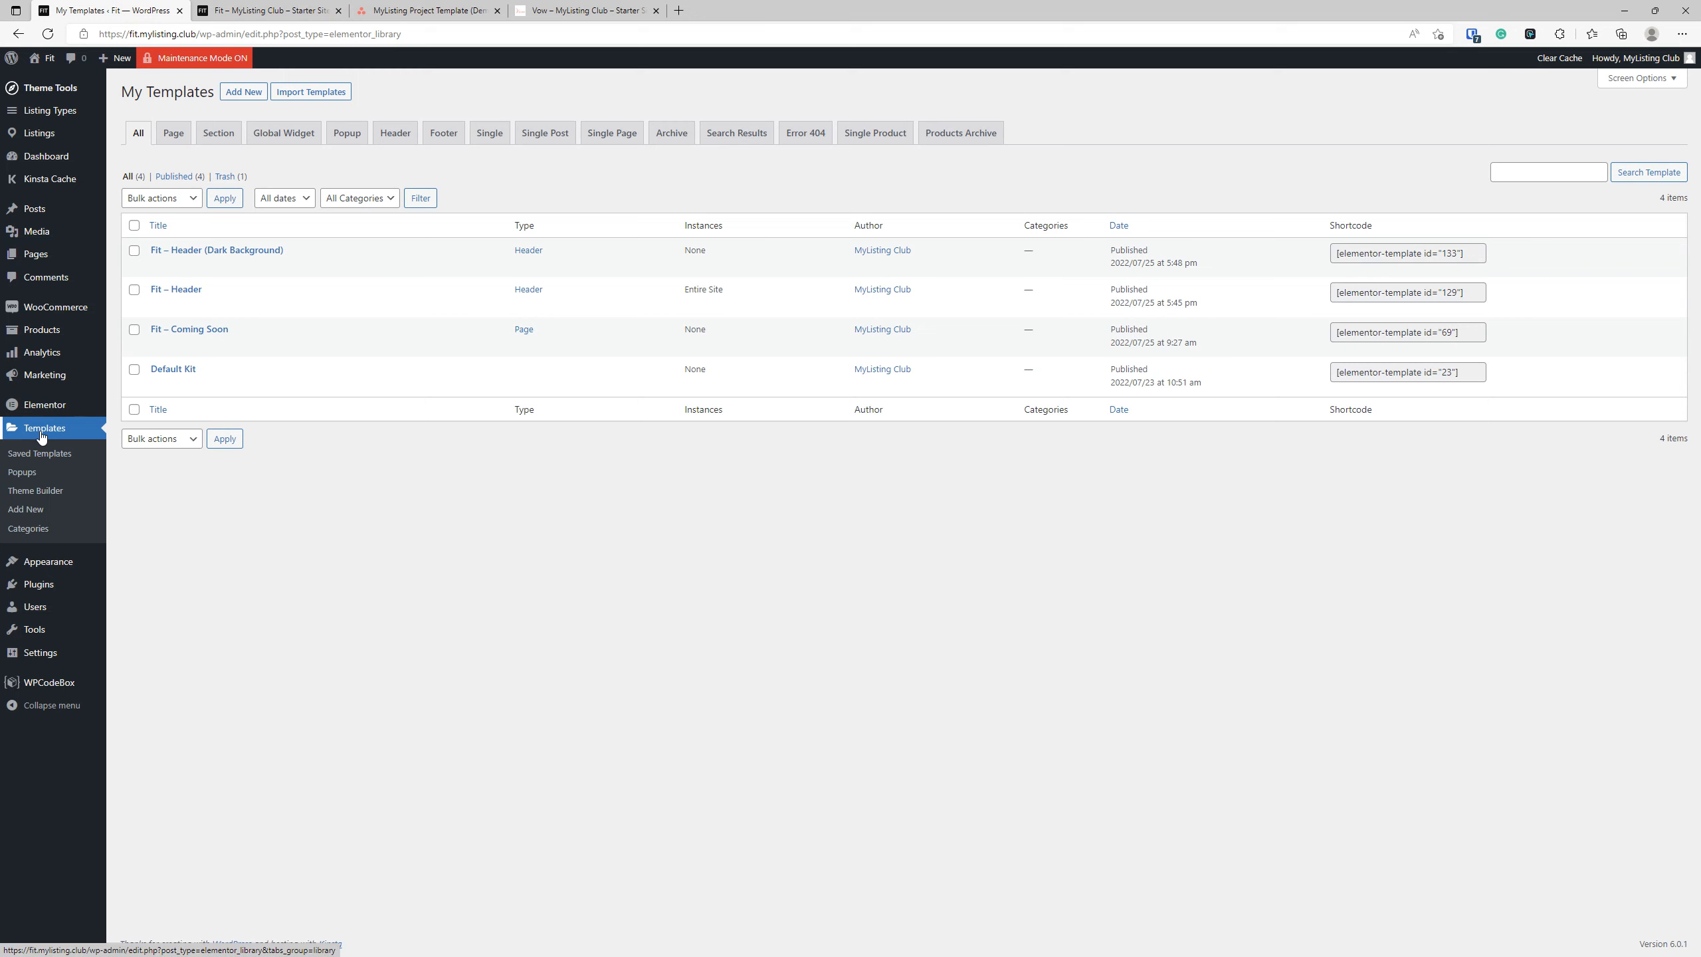
{"action": "double_click", "coordinate": [135, 531]}
{"action": "left_click", "coordinate": [62, 429]}
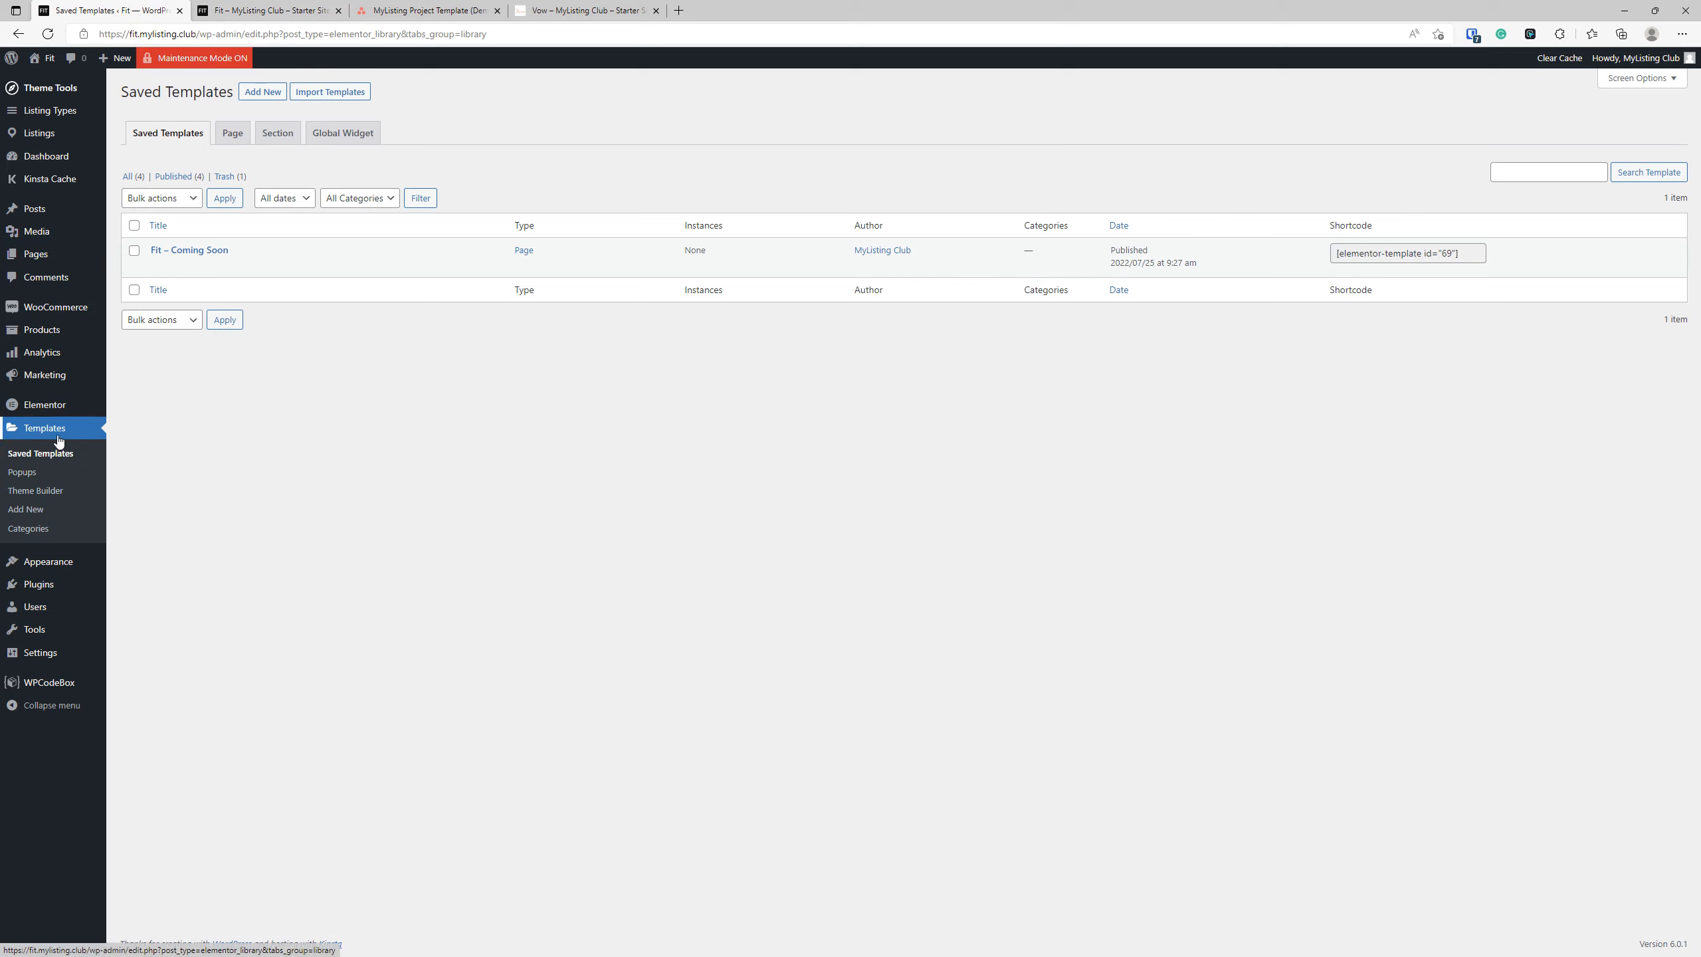
{"action": "left_click", "coordinate": [41, 156]}
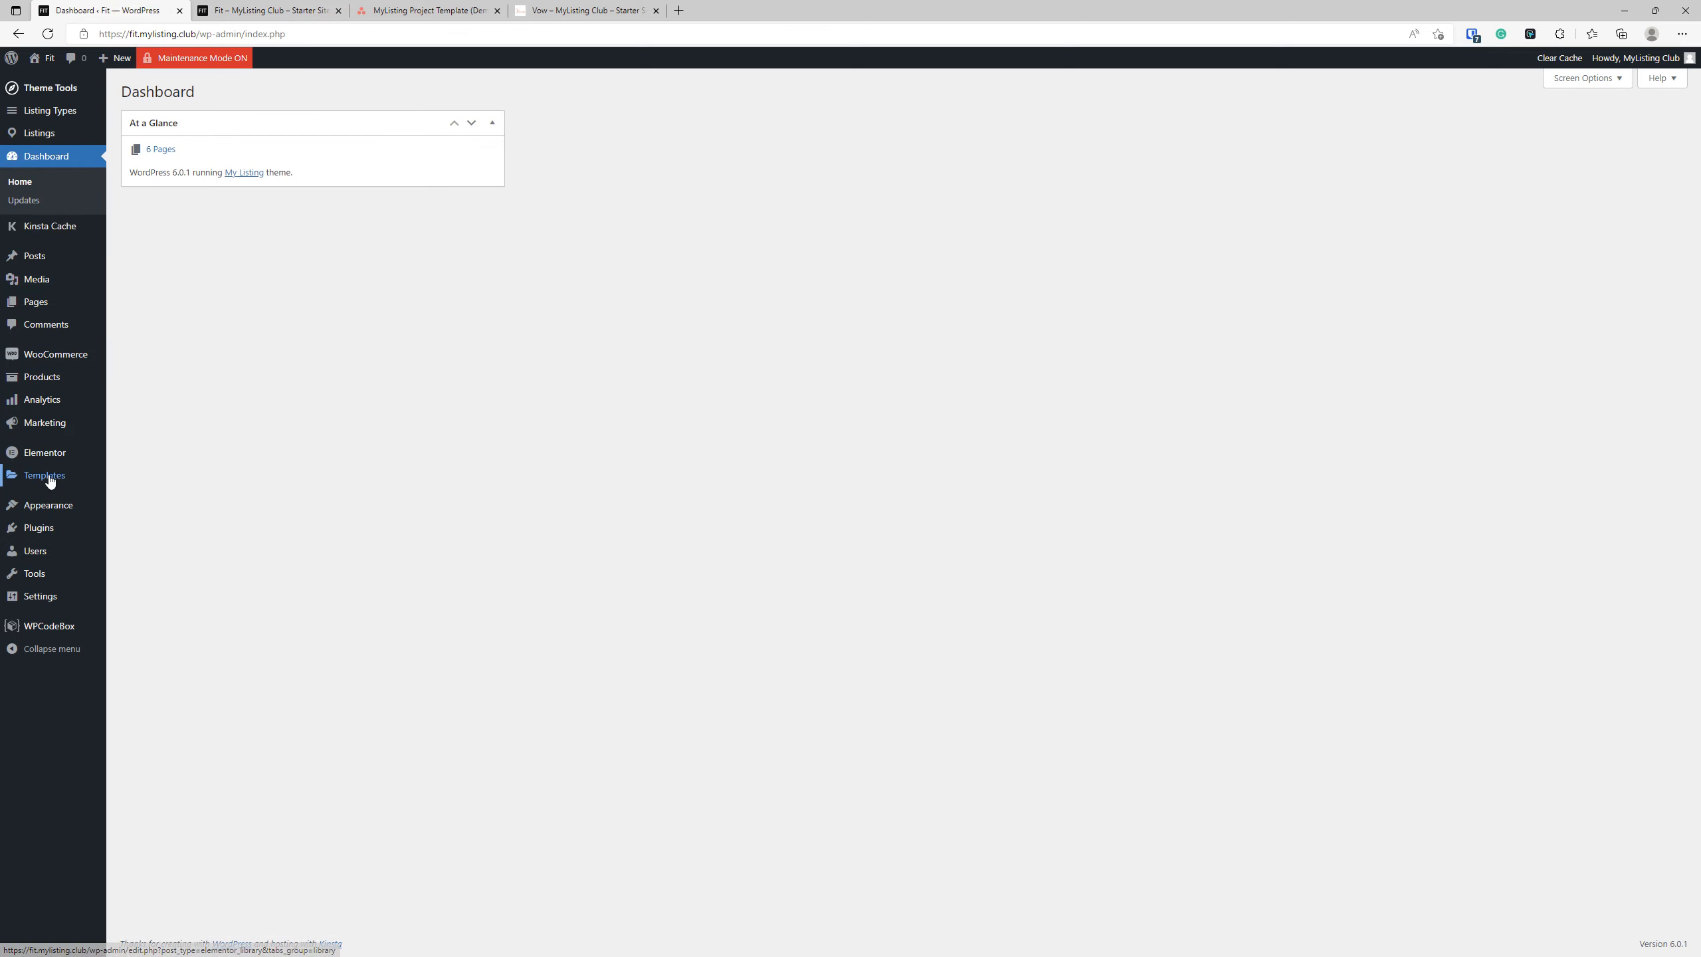
{"action": "mouse_move", "coordinate": [67, 478]}
{"action": "right_click", "coordinate": [137, 533]}
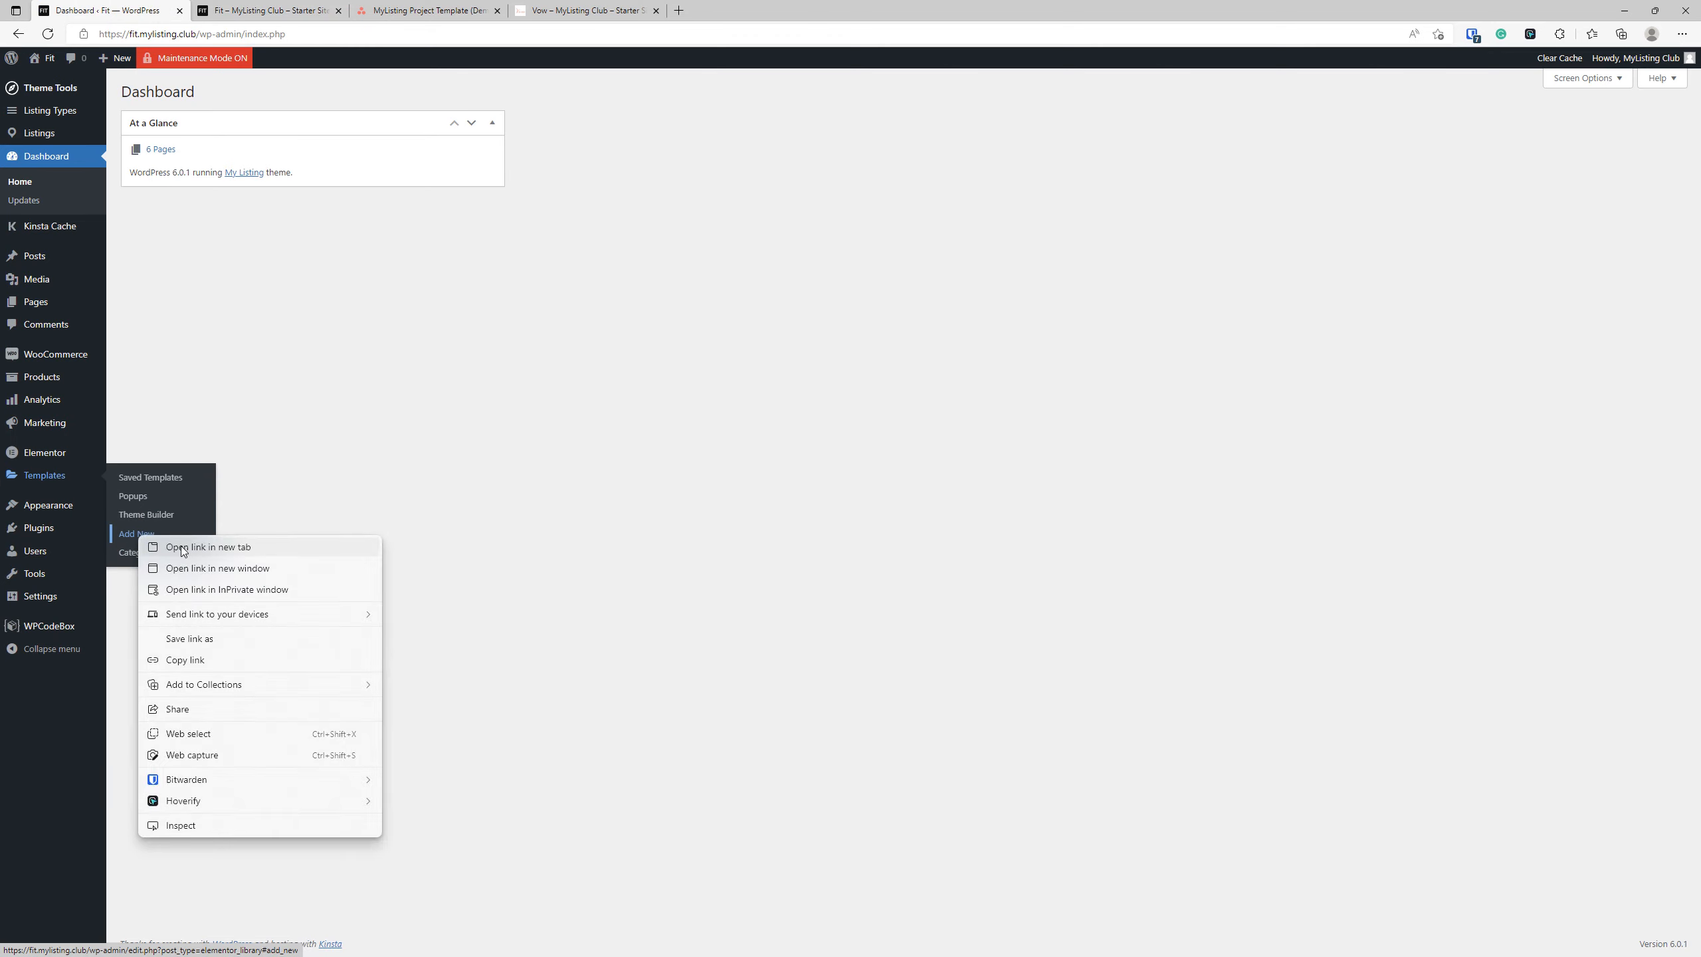
{"action": "left_click", "coordinate": [181, 546]}
{"action": "left_click", "coordinate": [308, 14]}
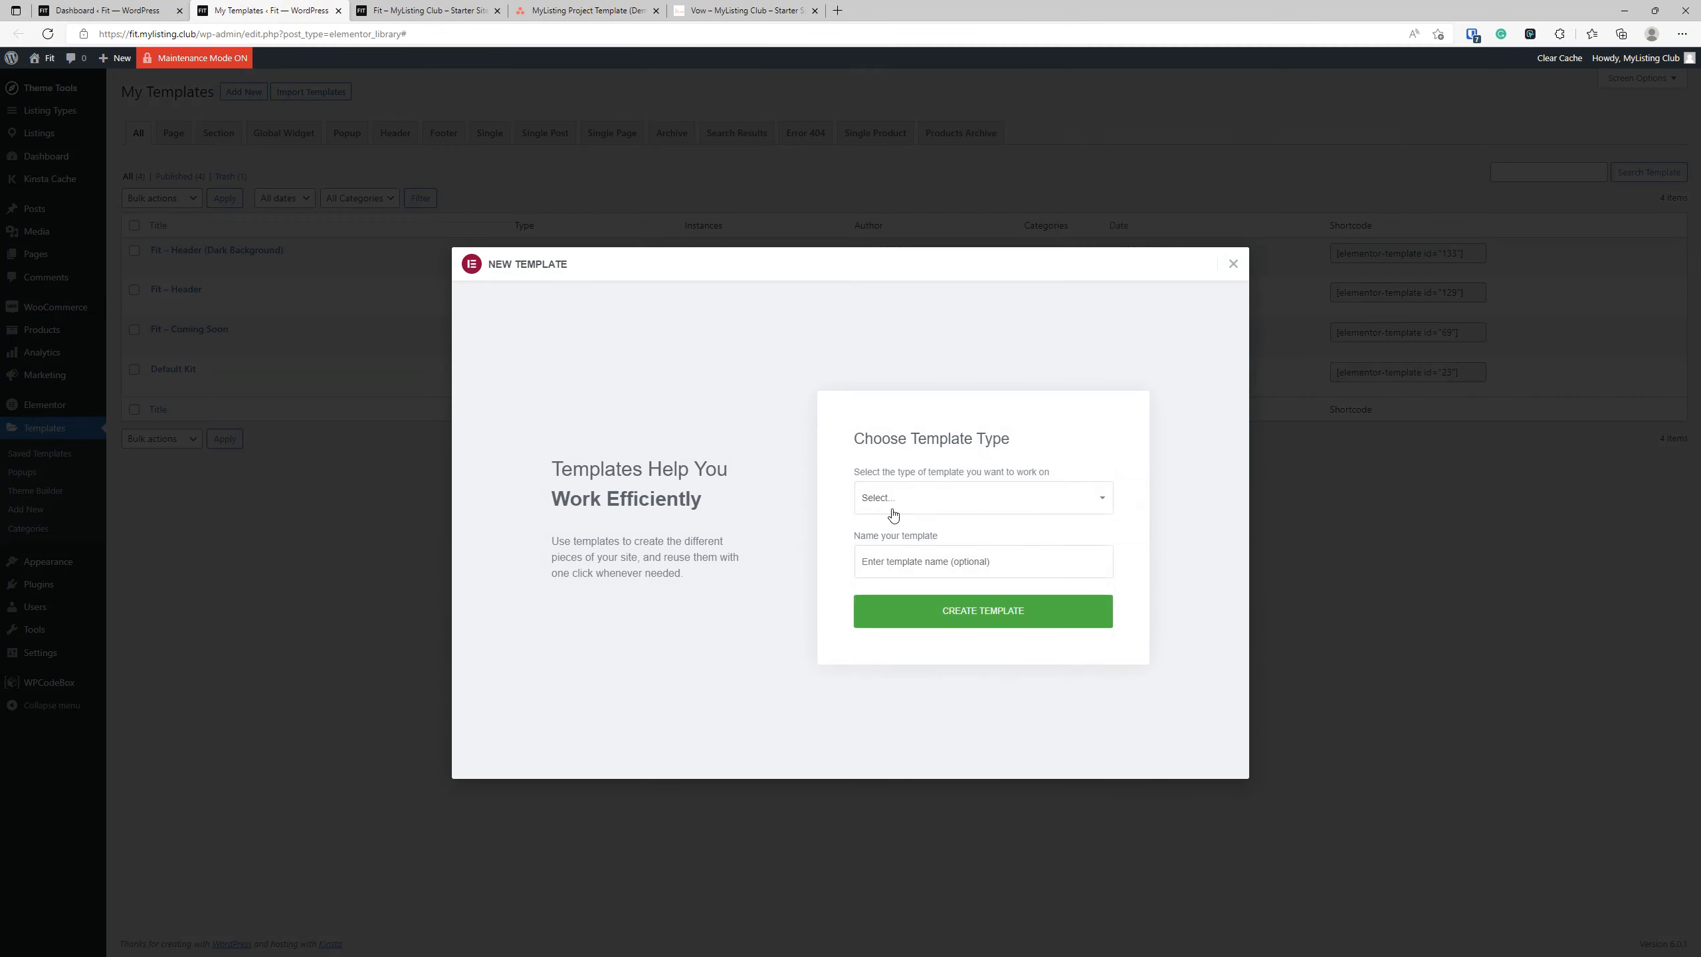
Create a new template of type Footer named "Fit - Footer".
{"action": "left_click", "coordinate": [885, 504]}
{"action": "left_click", "coordinate": [885, 581]}
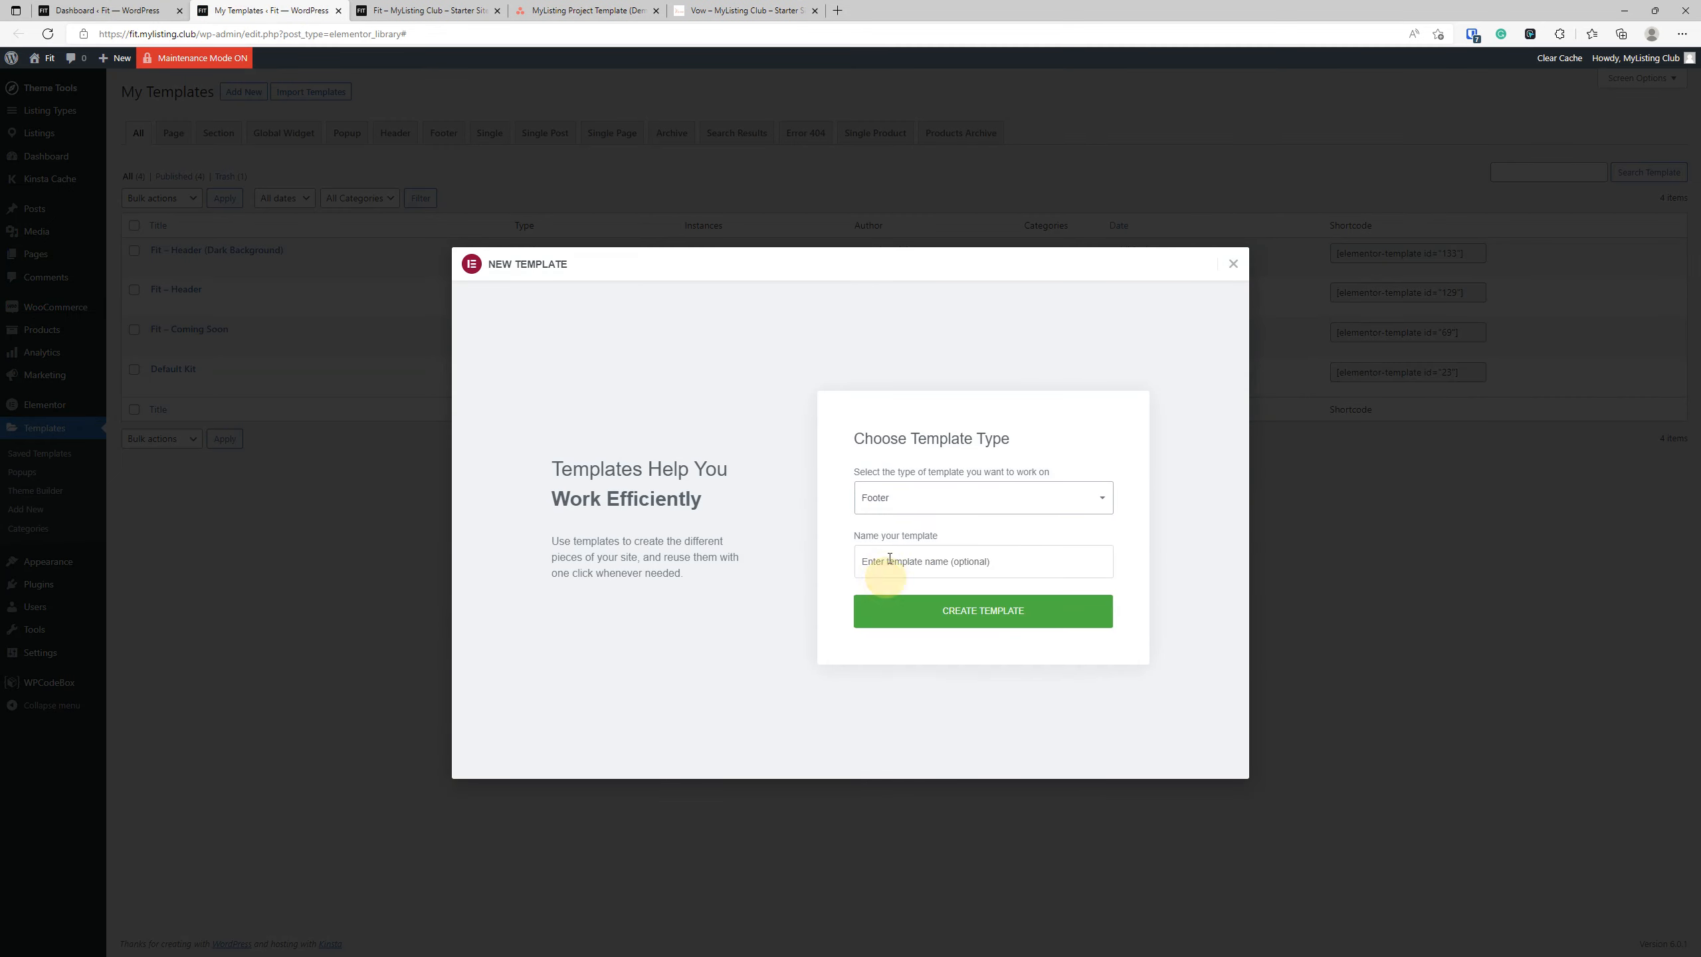
{"action": "left_click", "coordinate": [904, 565]}
{"action": "type", "text": "F"}
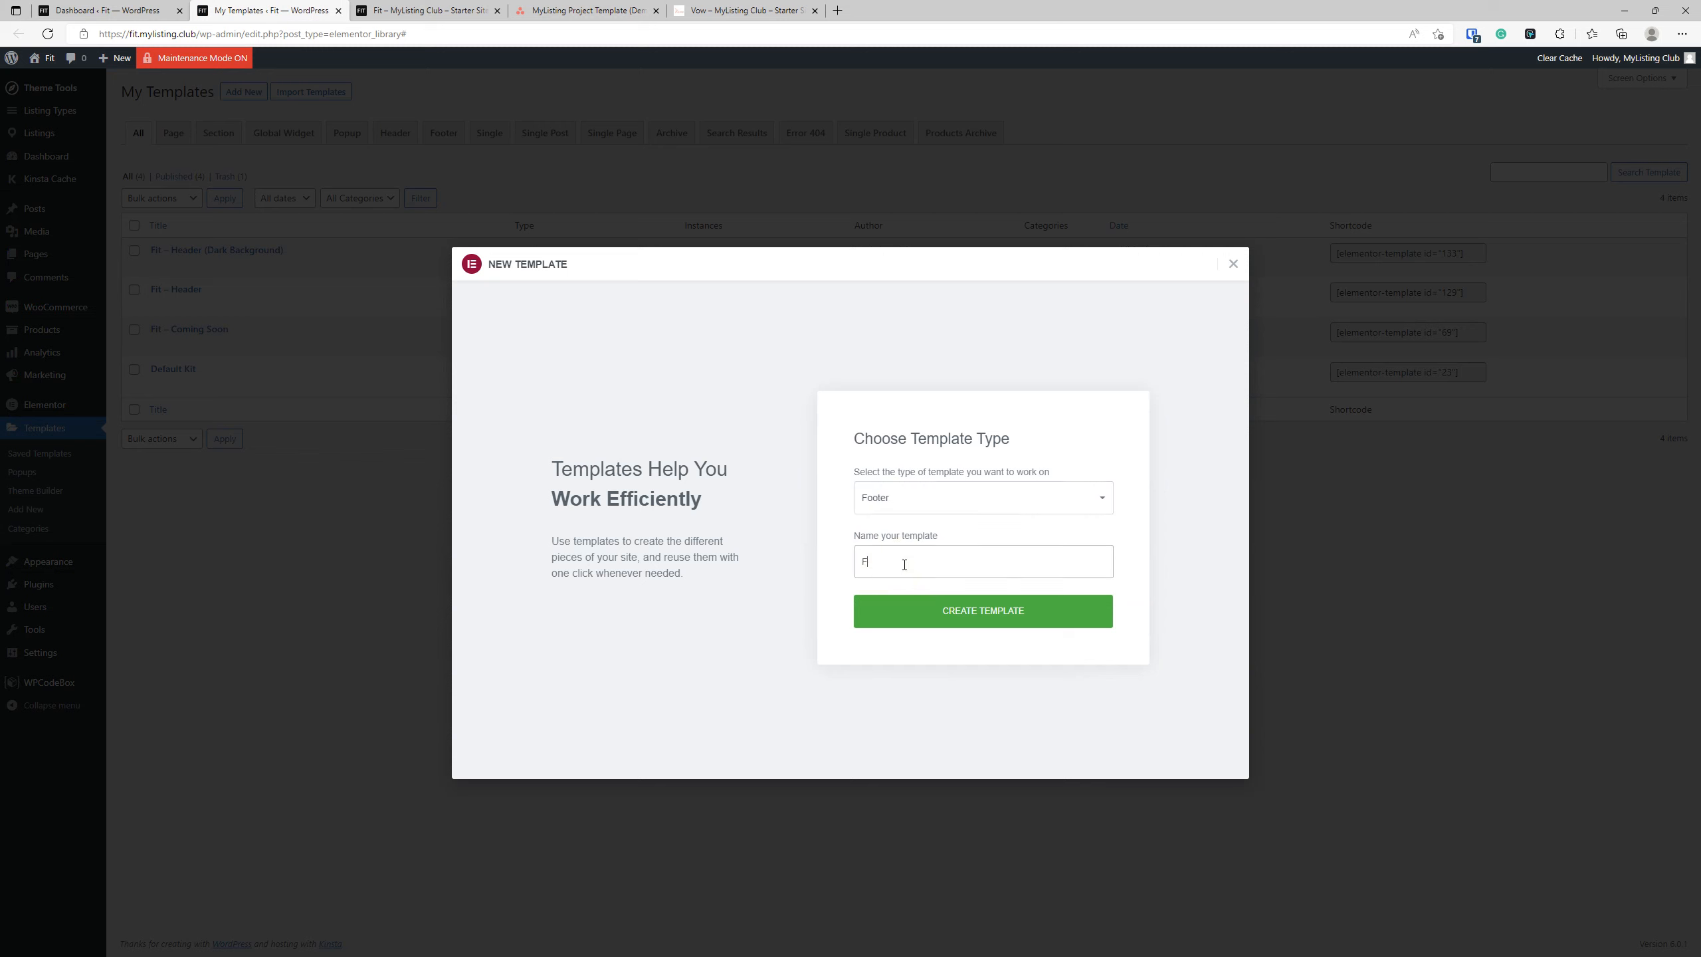
{"action": "type", "text": "it - Footer"}
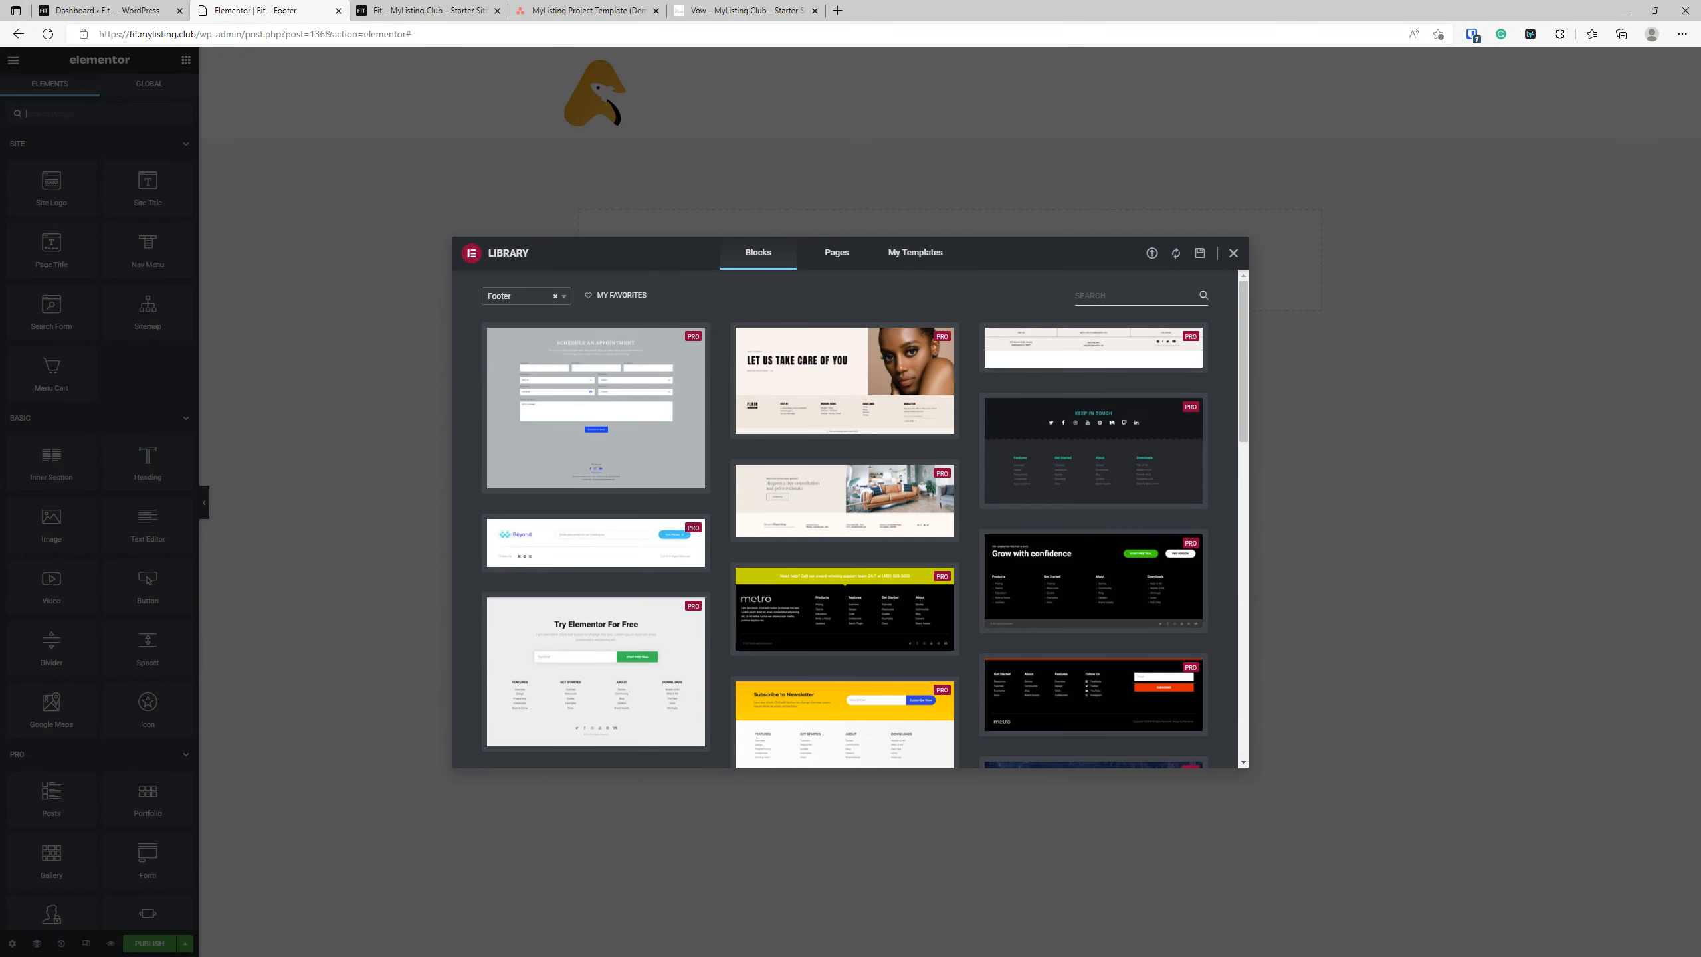
Open the resources page of mylisting.club in a new tab and filter the products to Templates.
{"action": "left_click_drag", "start_coordinate": [1695, 201], "coordinate": [882, 11]}
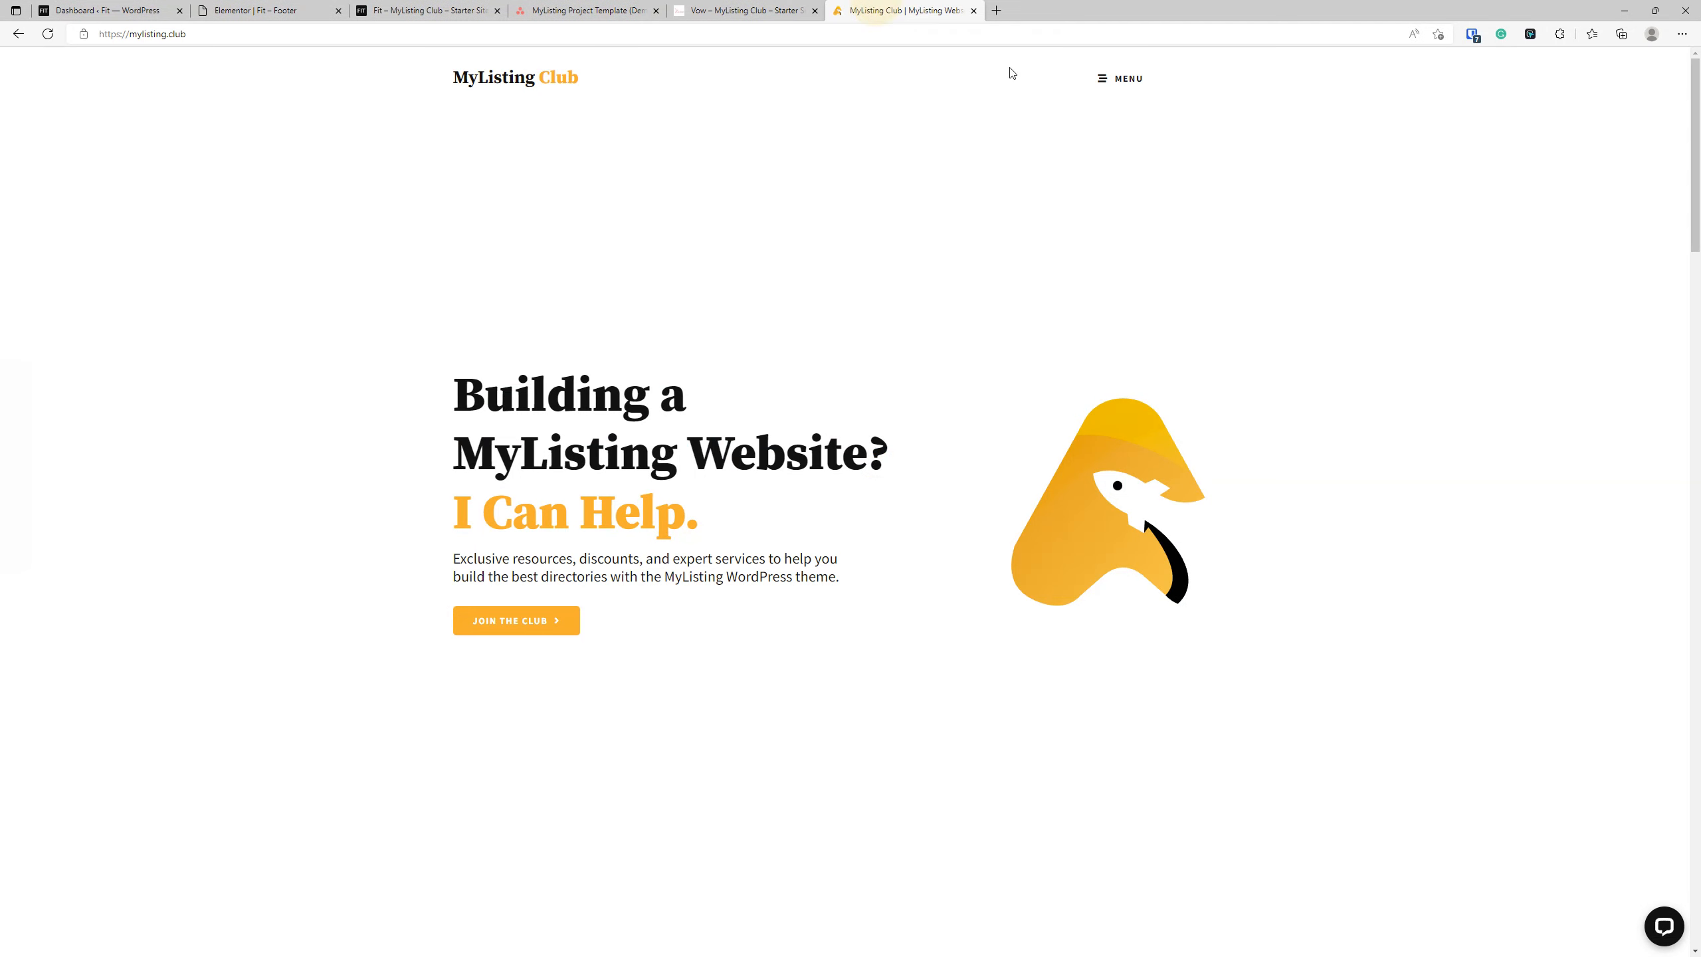
{"action": "left_click", "coordinate": [1125, 80]}
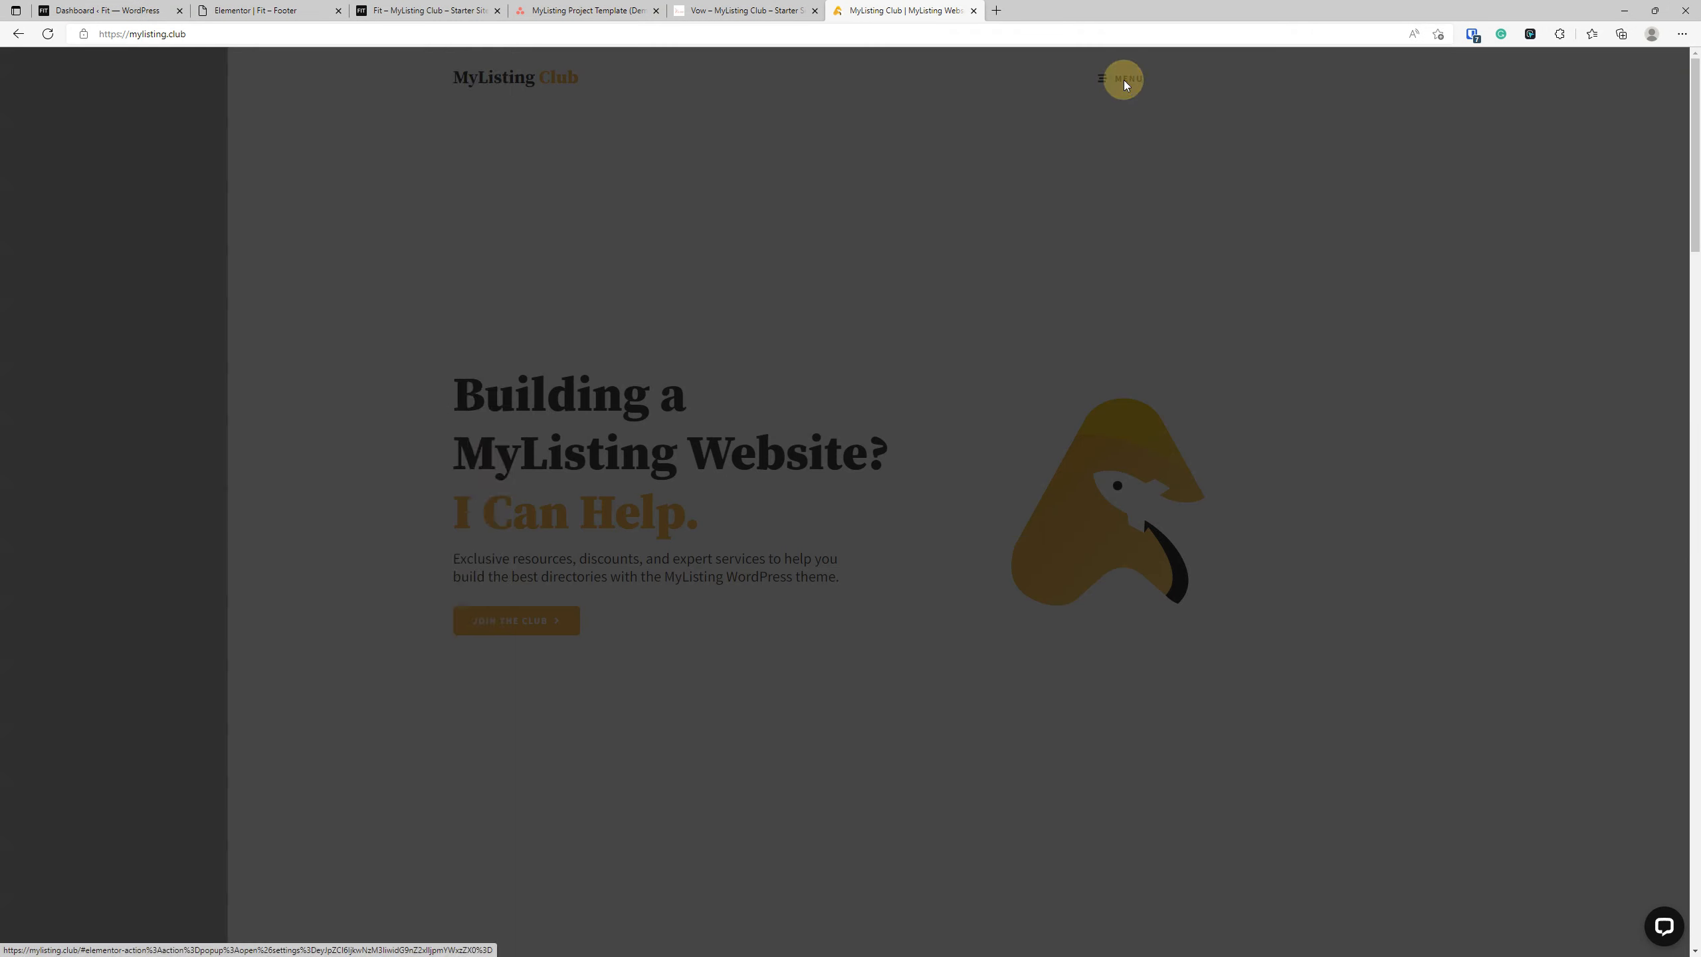
{"action": "left_click", "coordinate": [111, 475]}
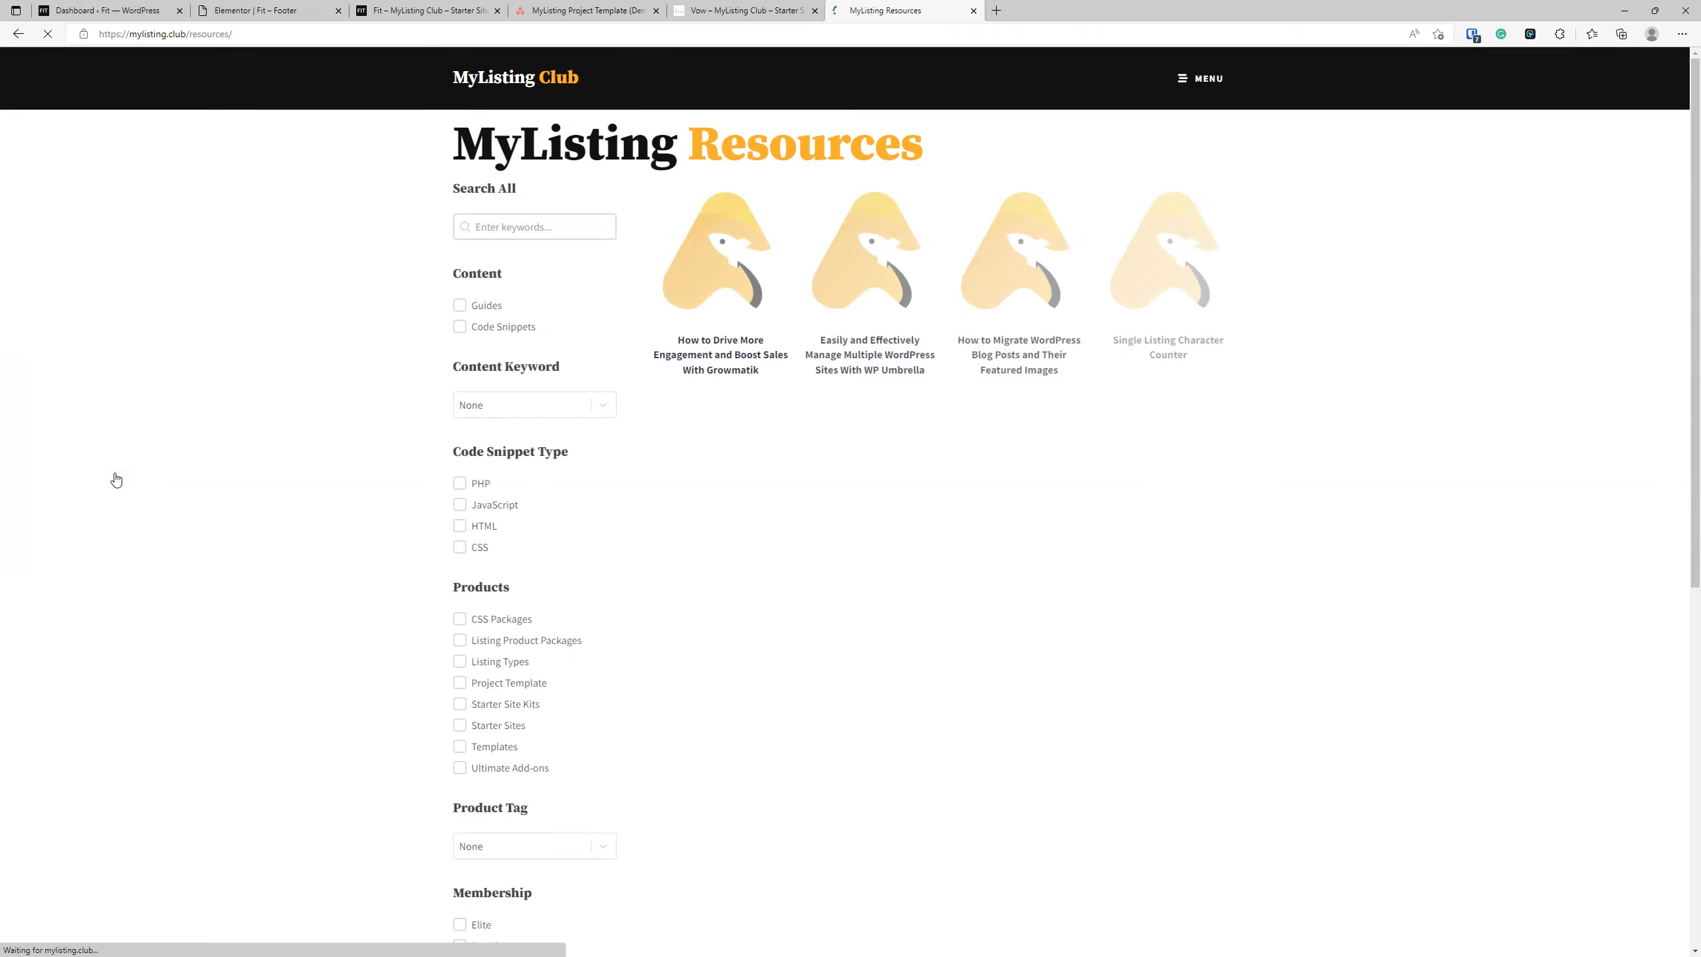
{"action": "left_click", "coordinate": [459, 747]}
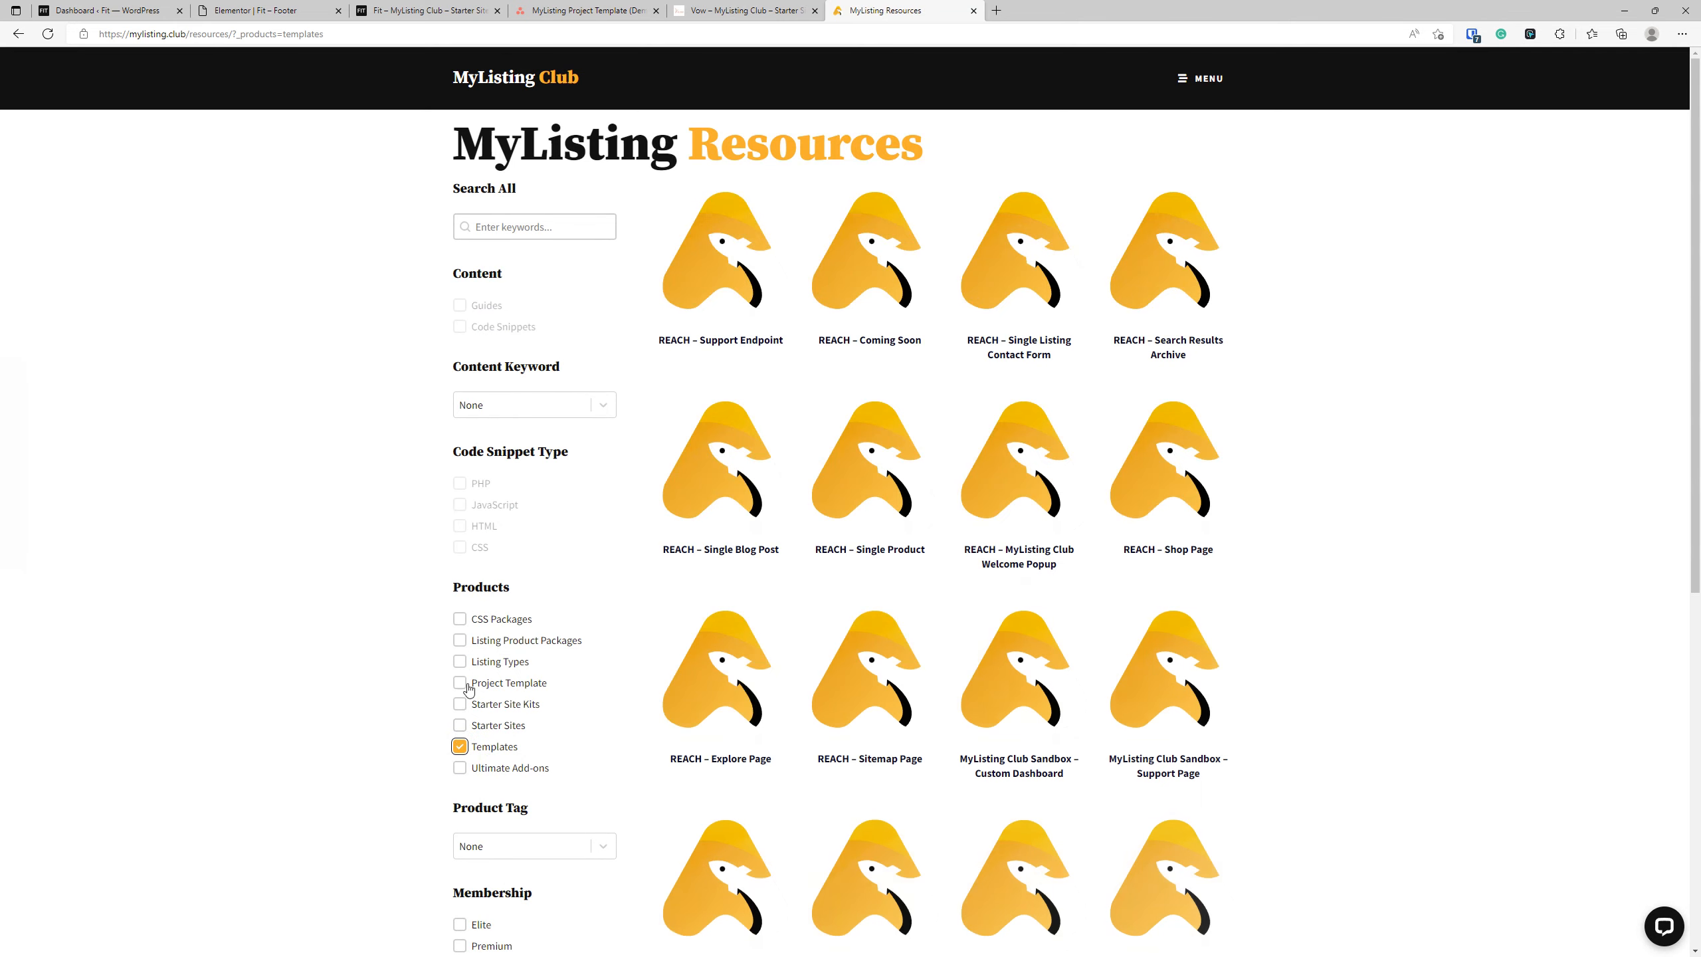
Search the filtered template resources for "header" and for "footer".
{"action": "left_click", "coordinate": [519, 235]}
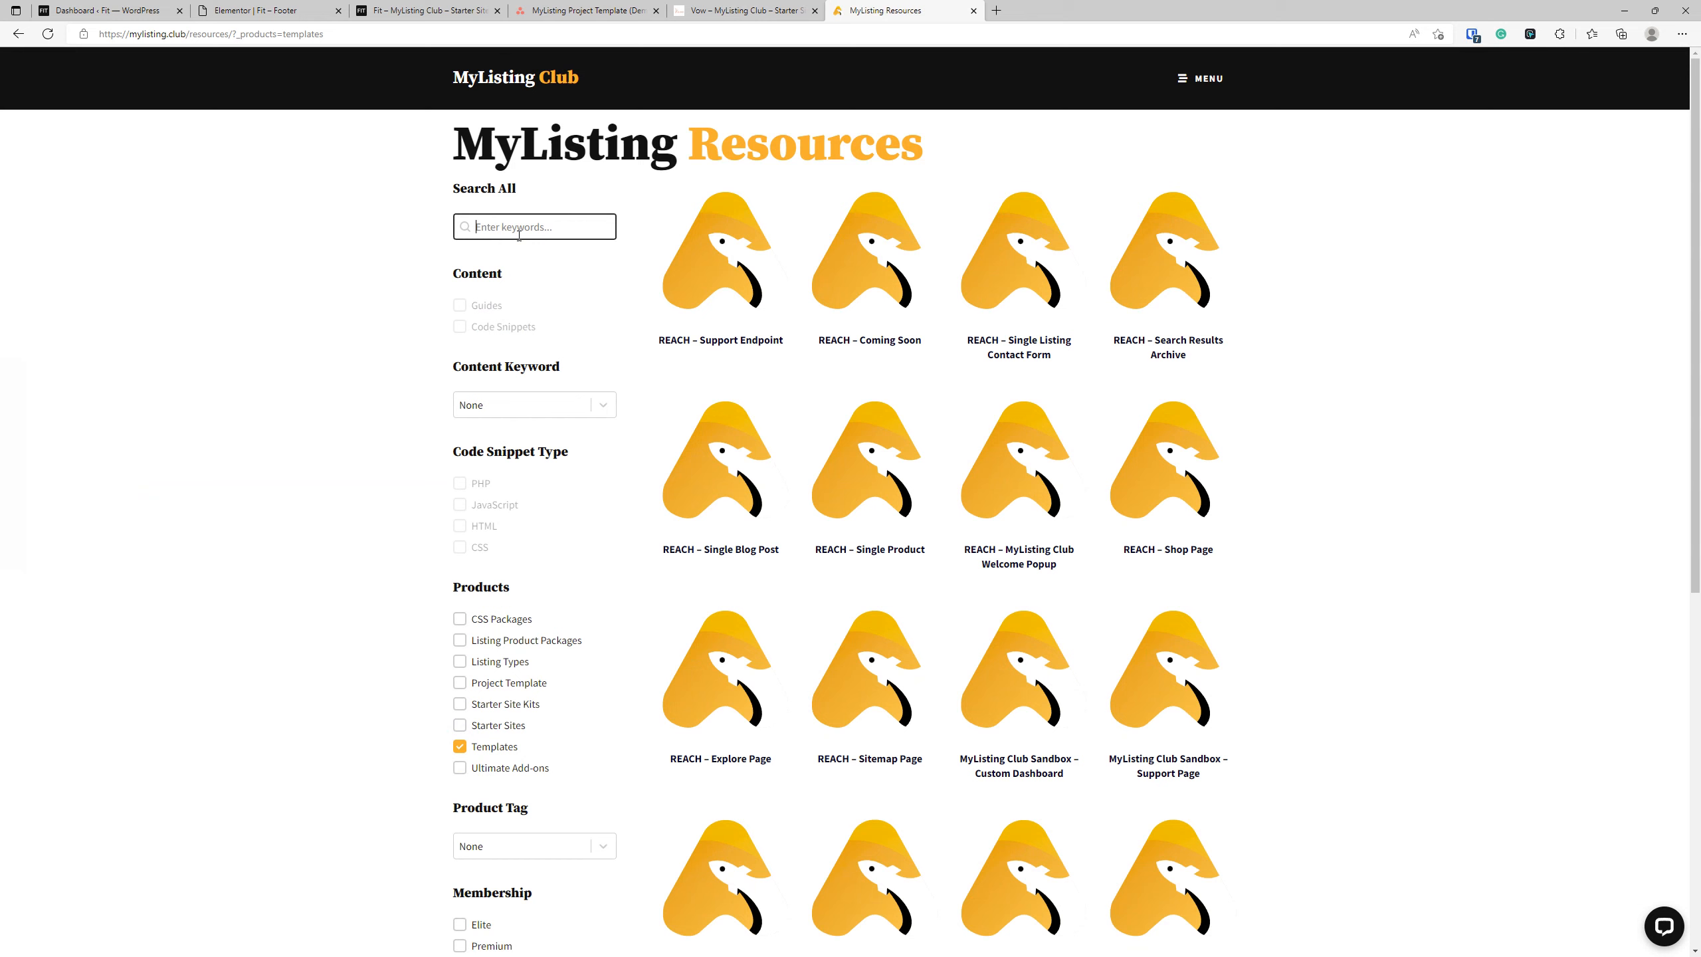
{"action": "type", "text": "header"}
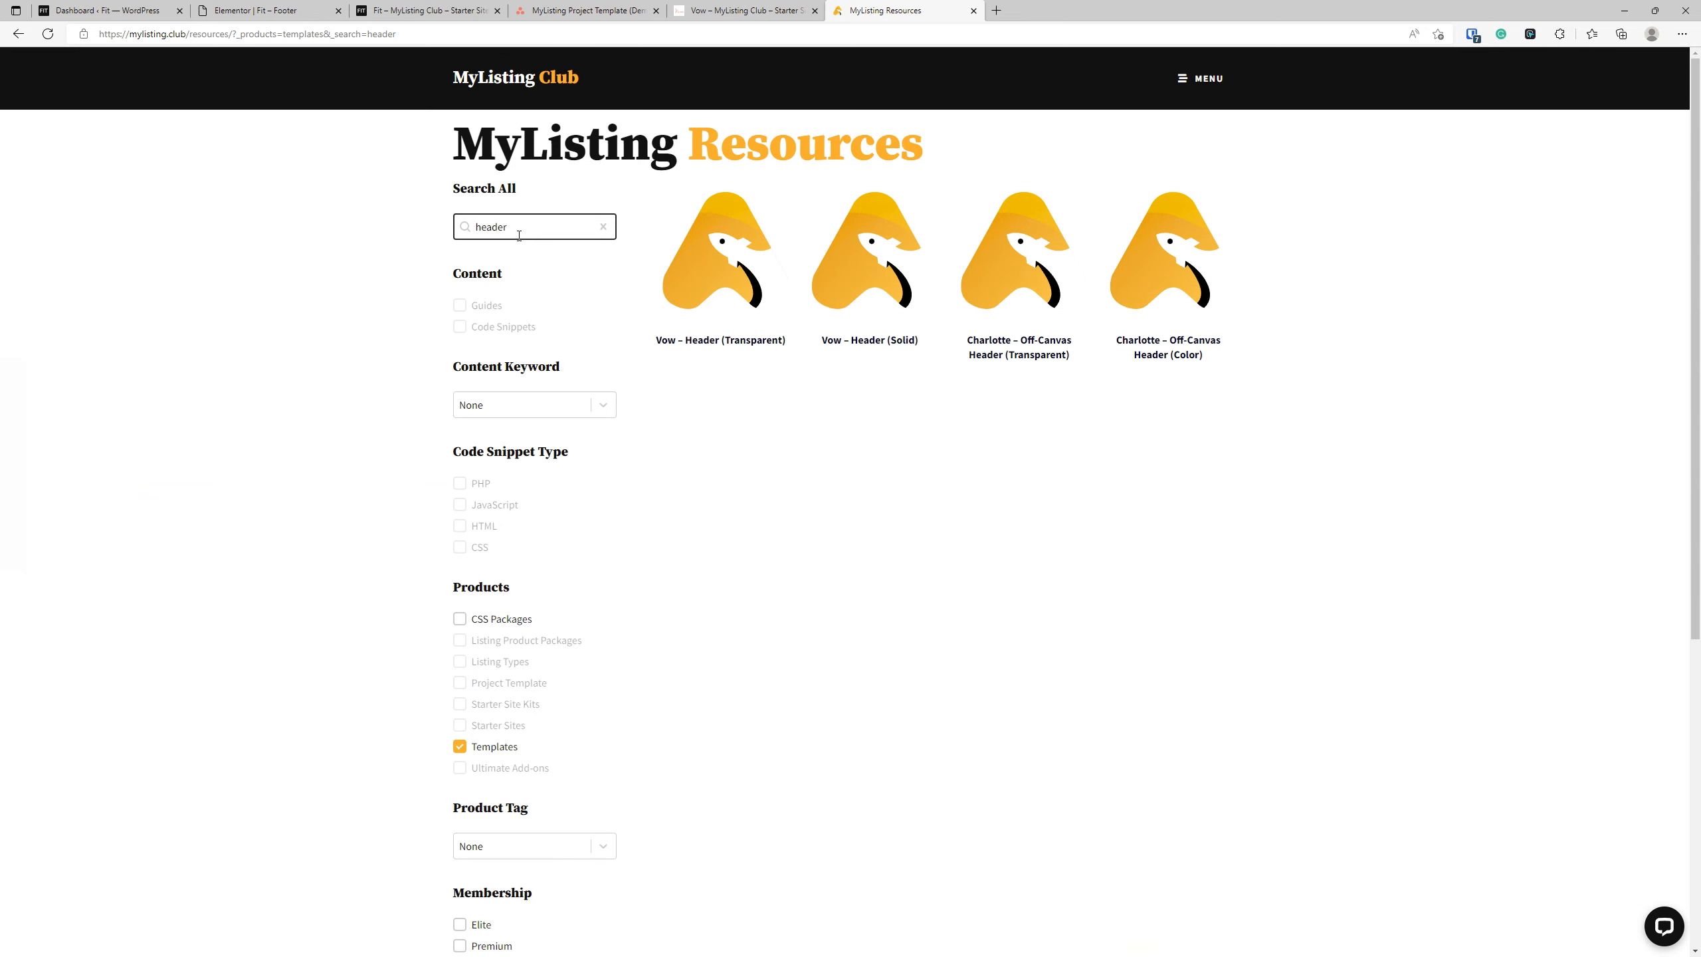
{"action": "key", "text": "BackSpace"}
{"action": "key", "text": "BackSpace"}
{"action": "key", "text": "BackSpace"}
{"action": "key", "text": "BackSpace"}
{"action": "key", "text": "BackSpace"}
{"action": "type", "text": "footer"}
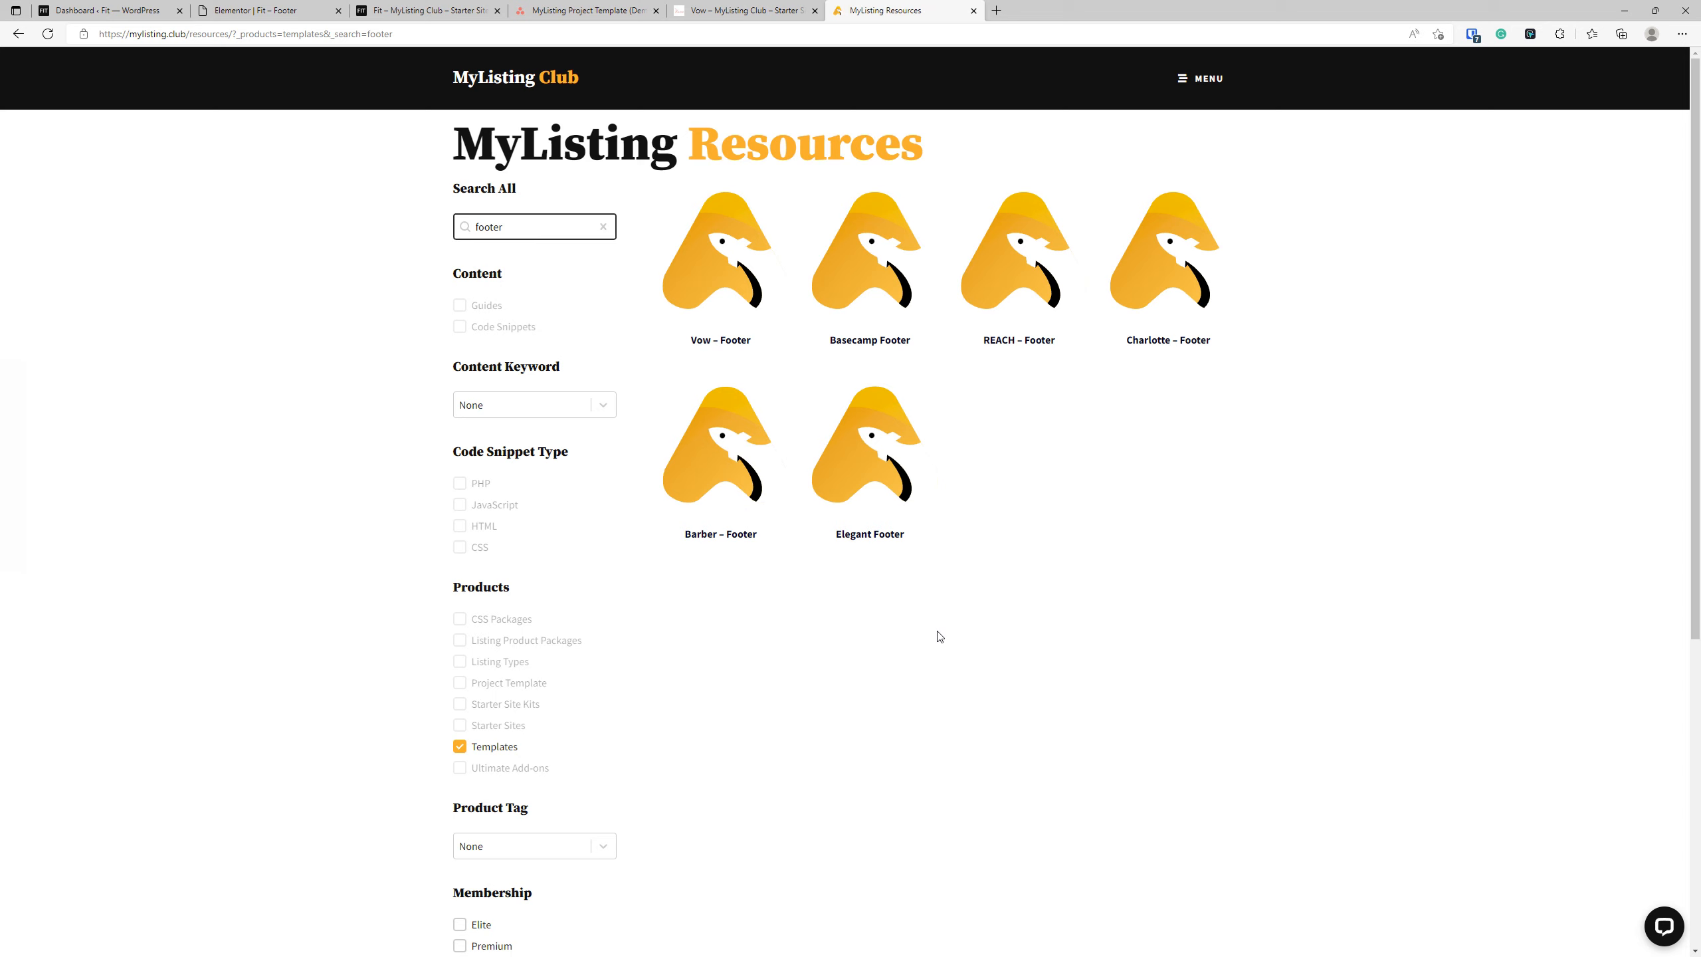
View the Vow demo site and close both its tab and the MyListing Resources tab.
{"action": "key", "text": "ctrl+shift+Tab"}
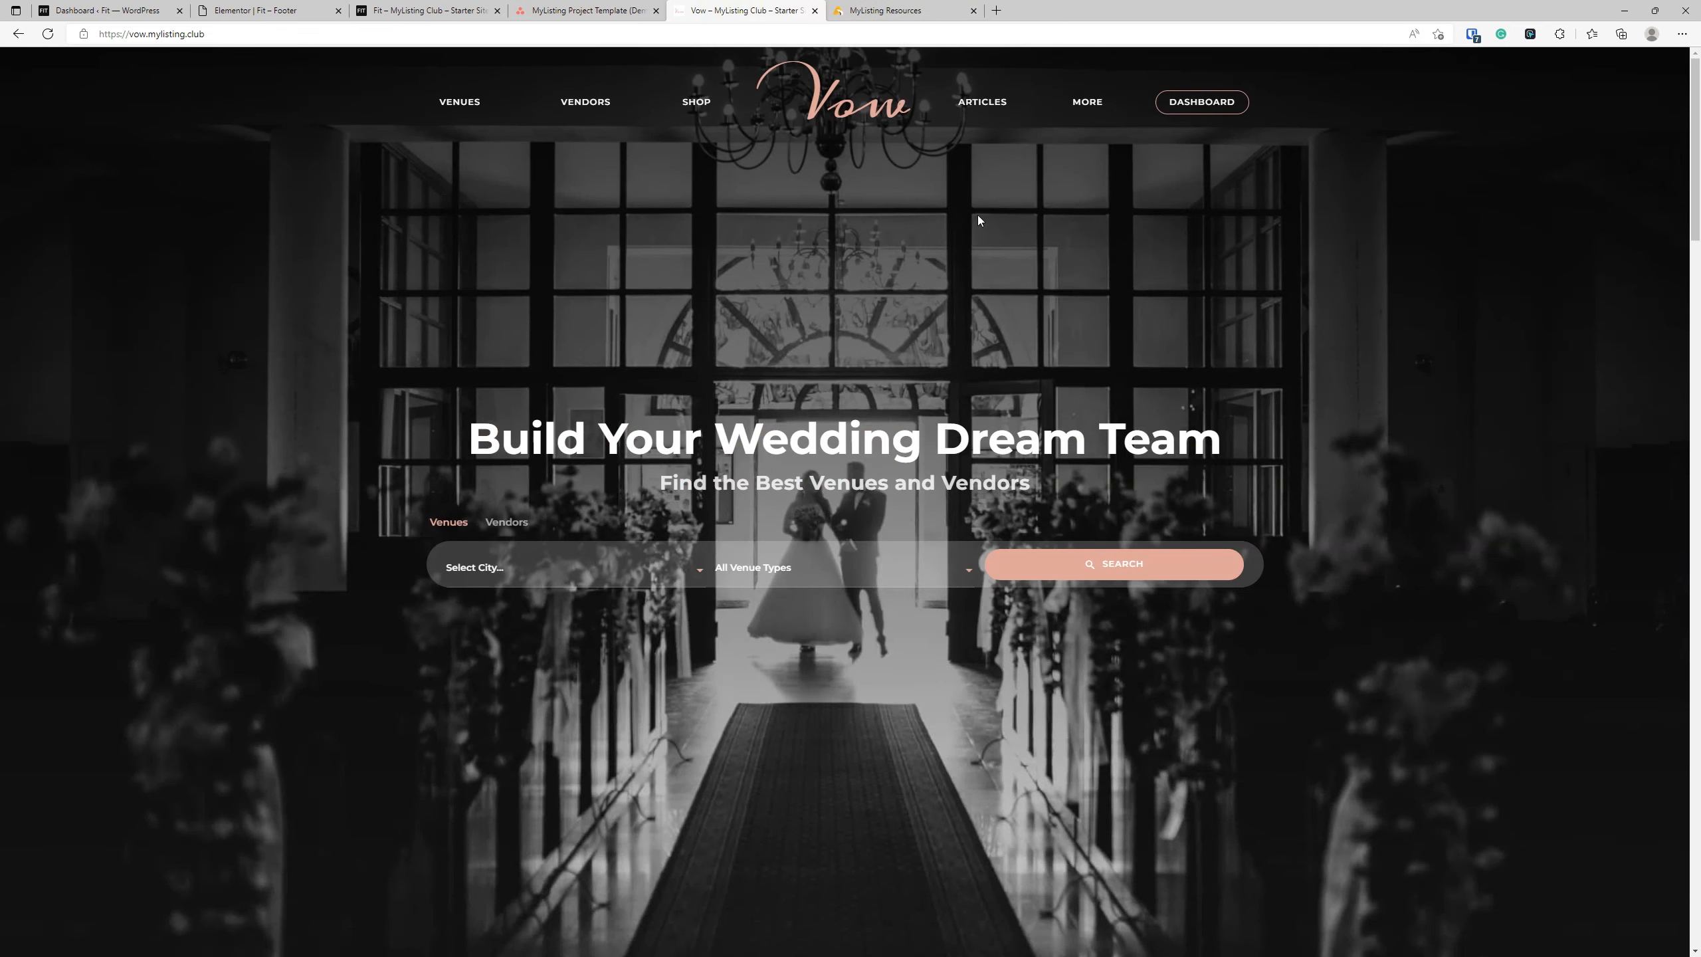
{"action": "left_click", "coordinate": [936, 10]}
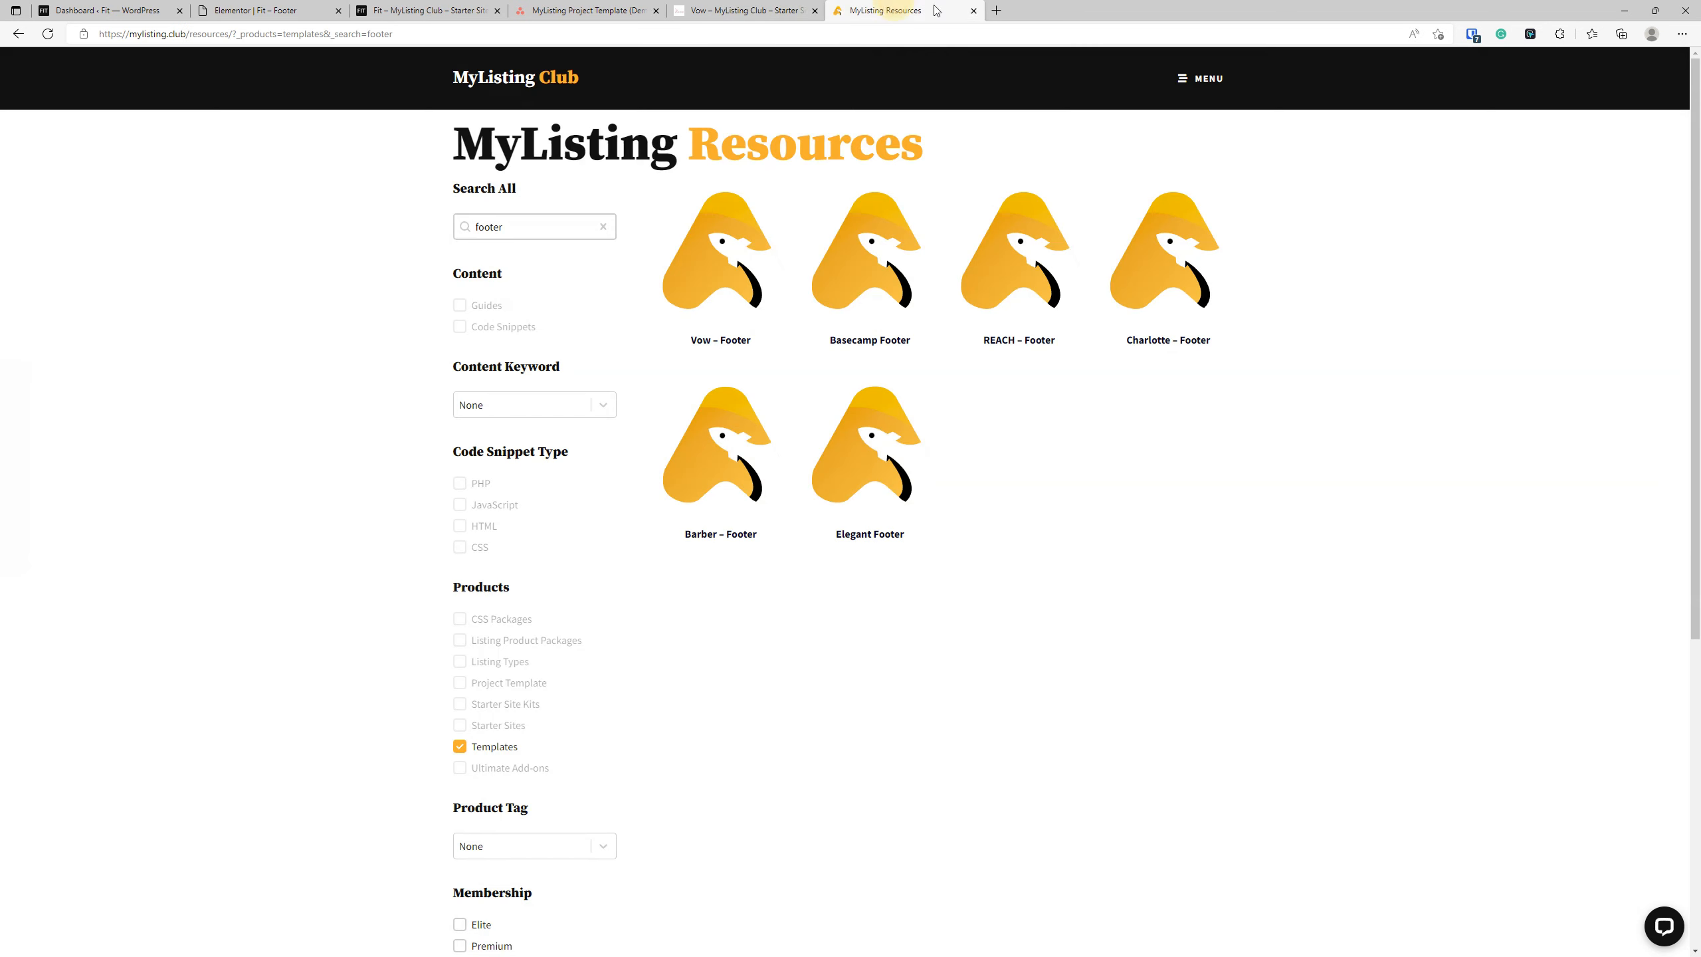
{"action": "left_click", "coordinate": [974, 10]}
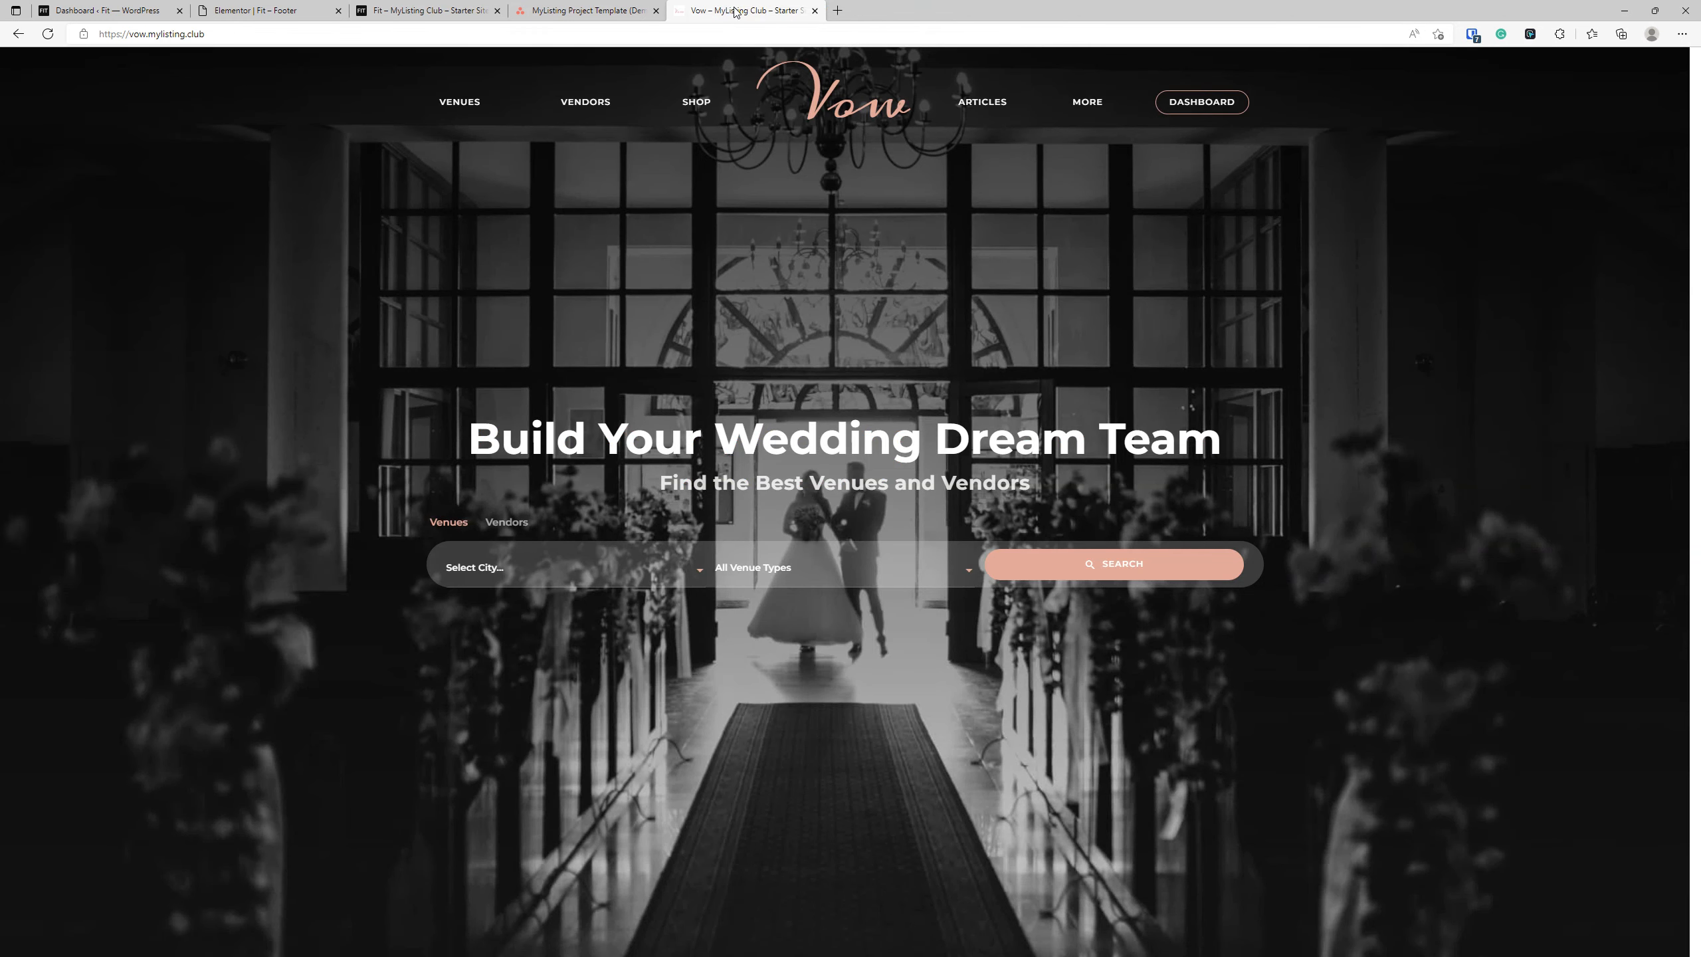
{"action": "left_click", "coordinate": [815, 10]}
Return to the Fit – Footer editor, dismiss the template library and add an Image widget to the empty canvas.
{"action": "left_click", "coordinate": [486, 8]}
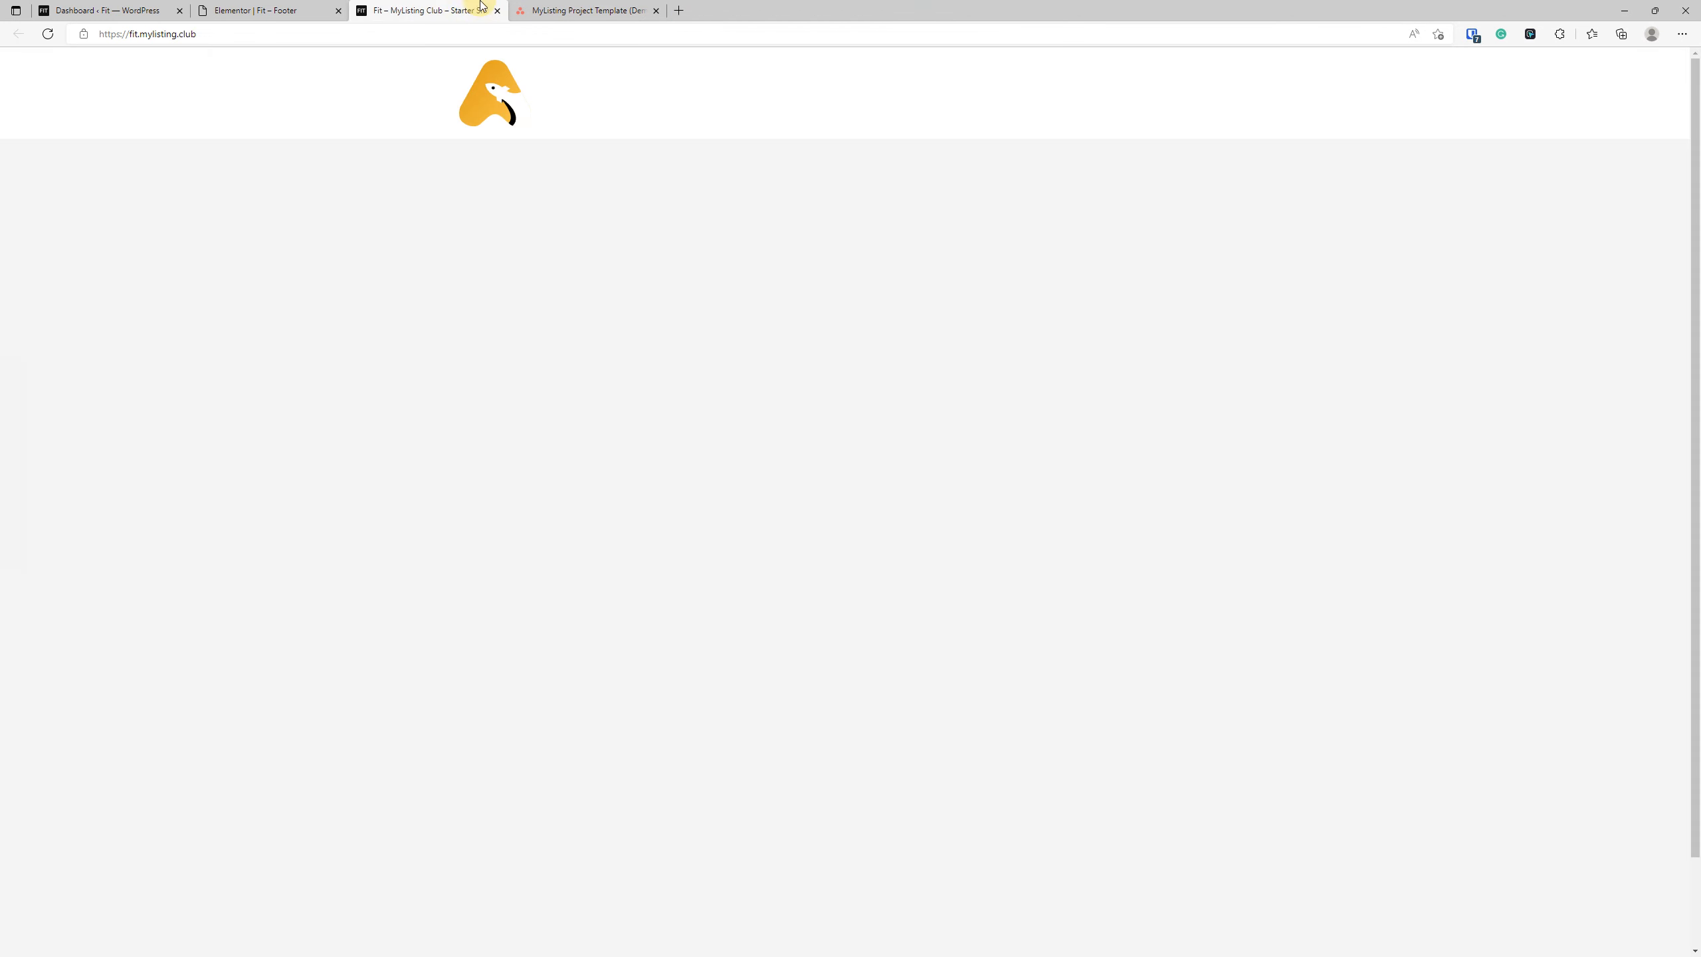
{"action": "left_click", "coordinate": [253, 8]}
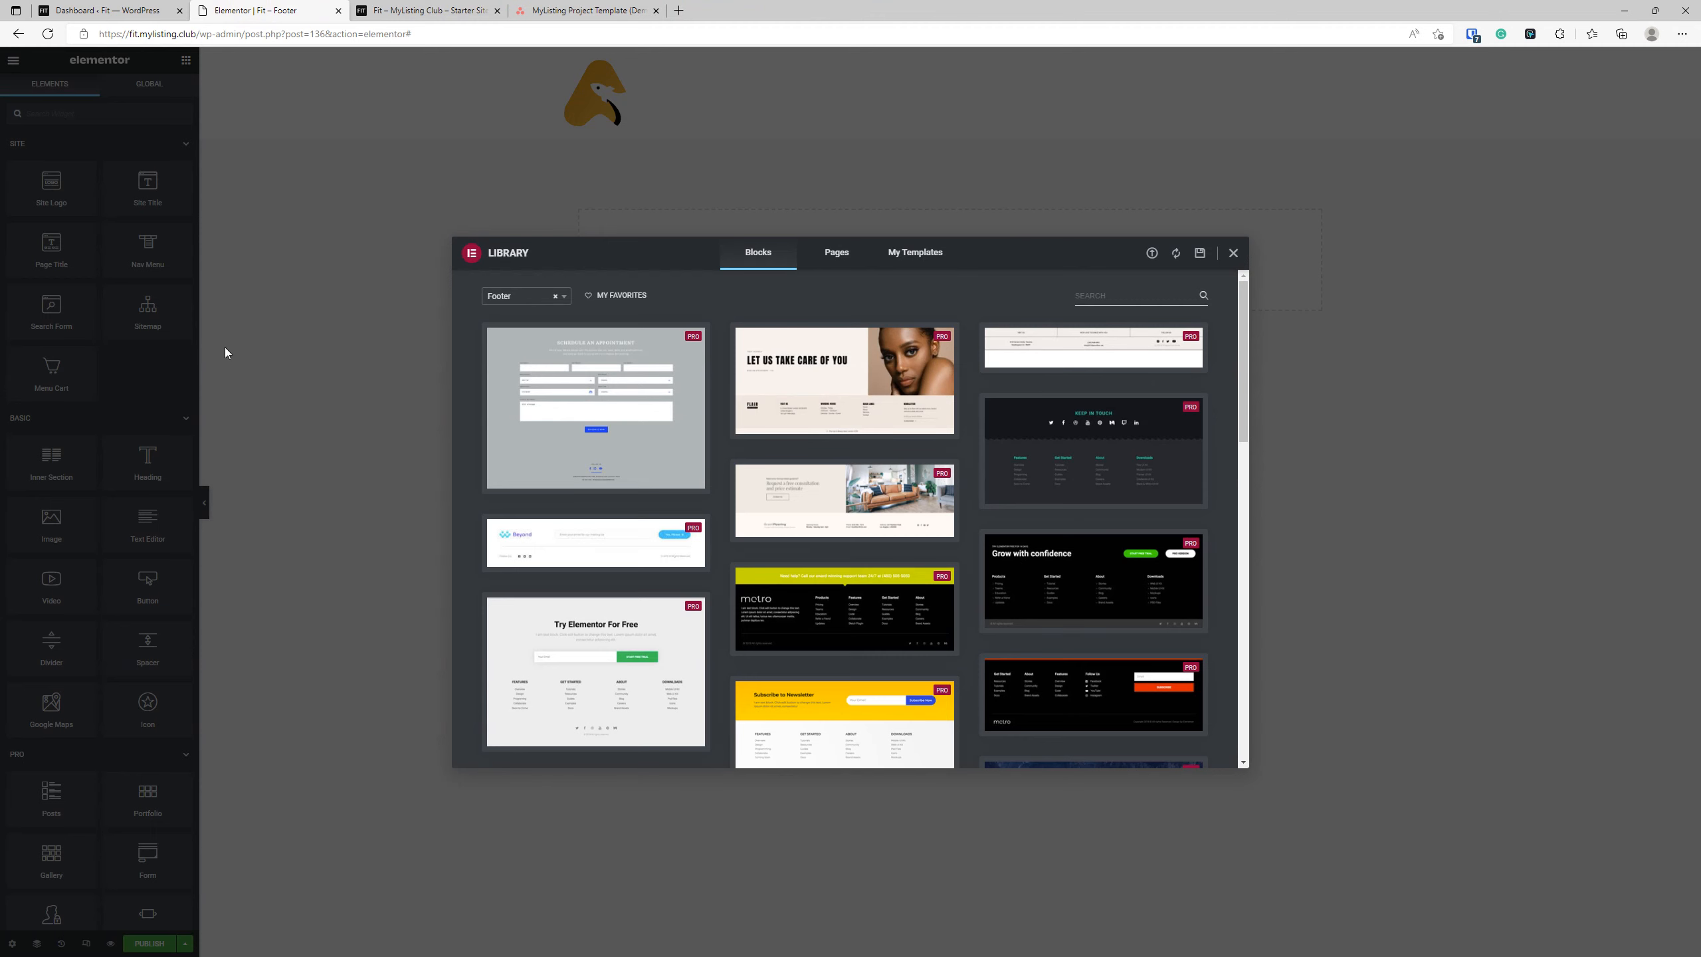
{"action": "left_click", "coordinate": [1234, 256]}
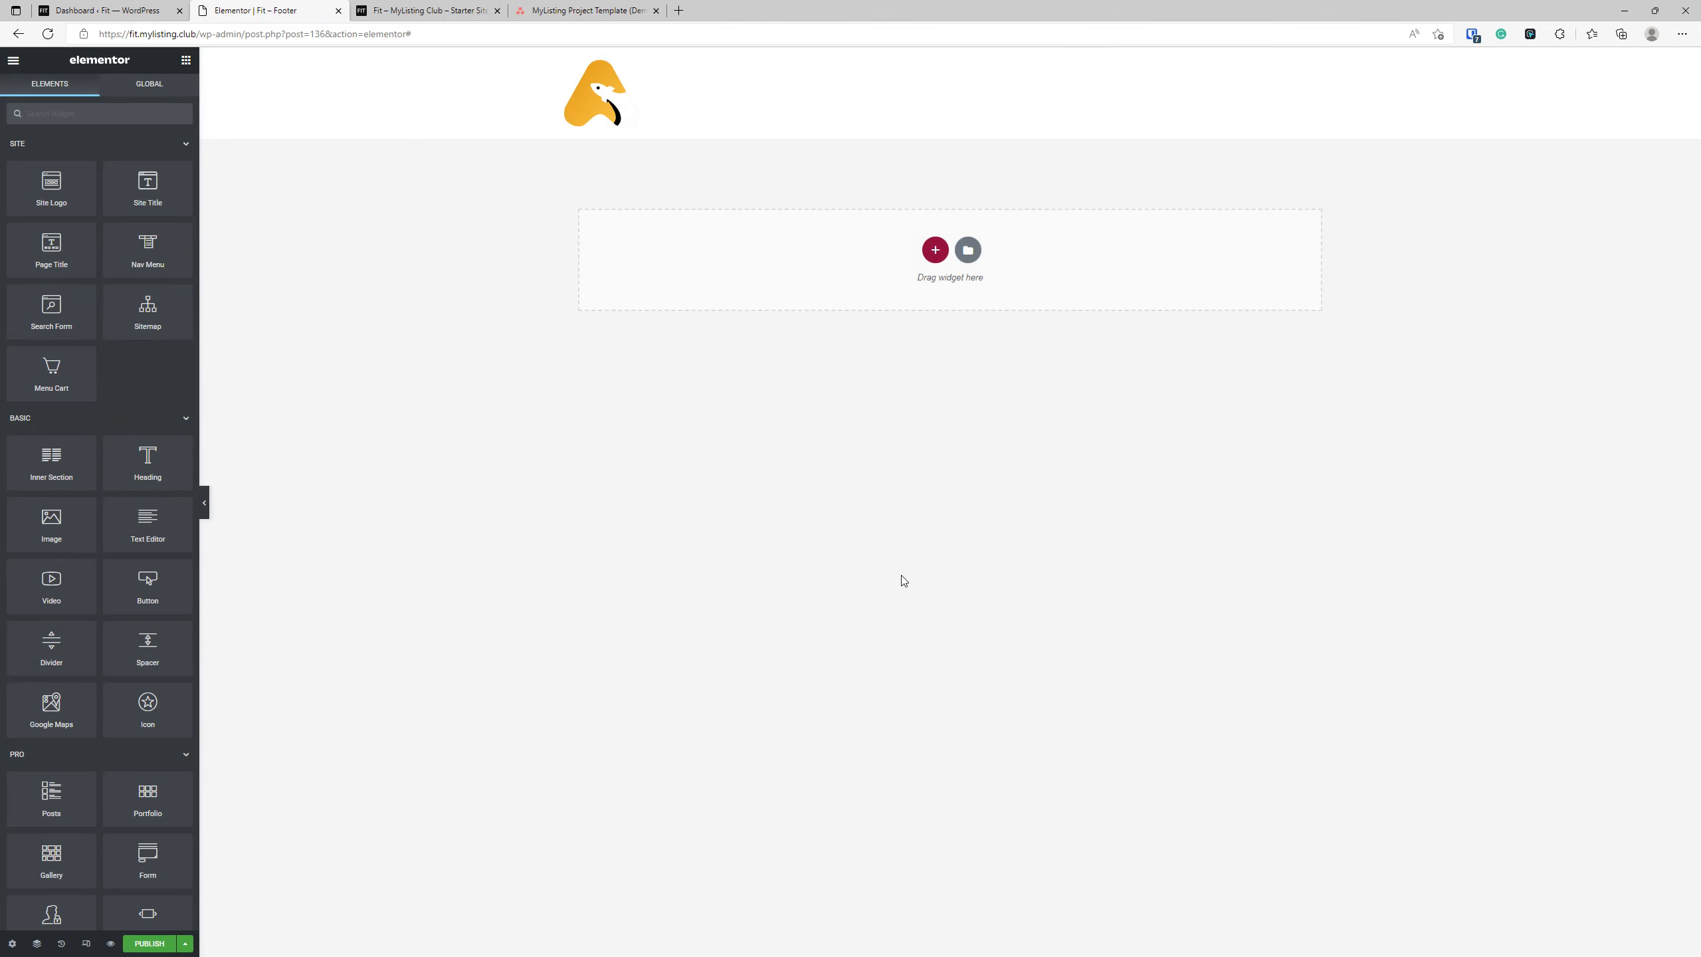
{"action": "left_click", "coordinate": [536, 529]}
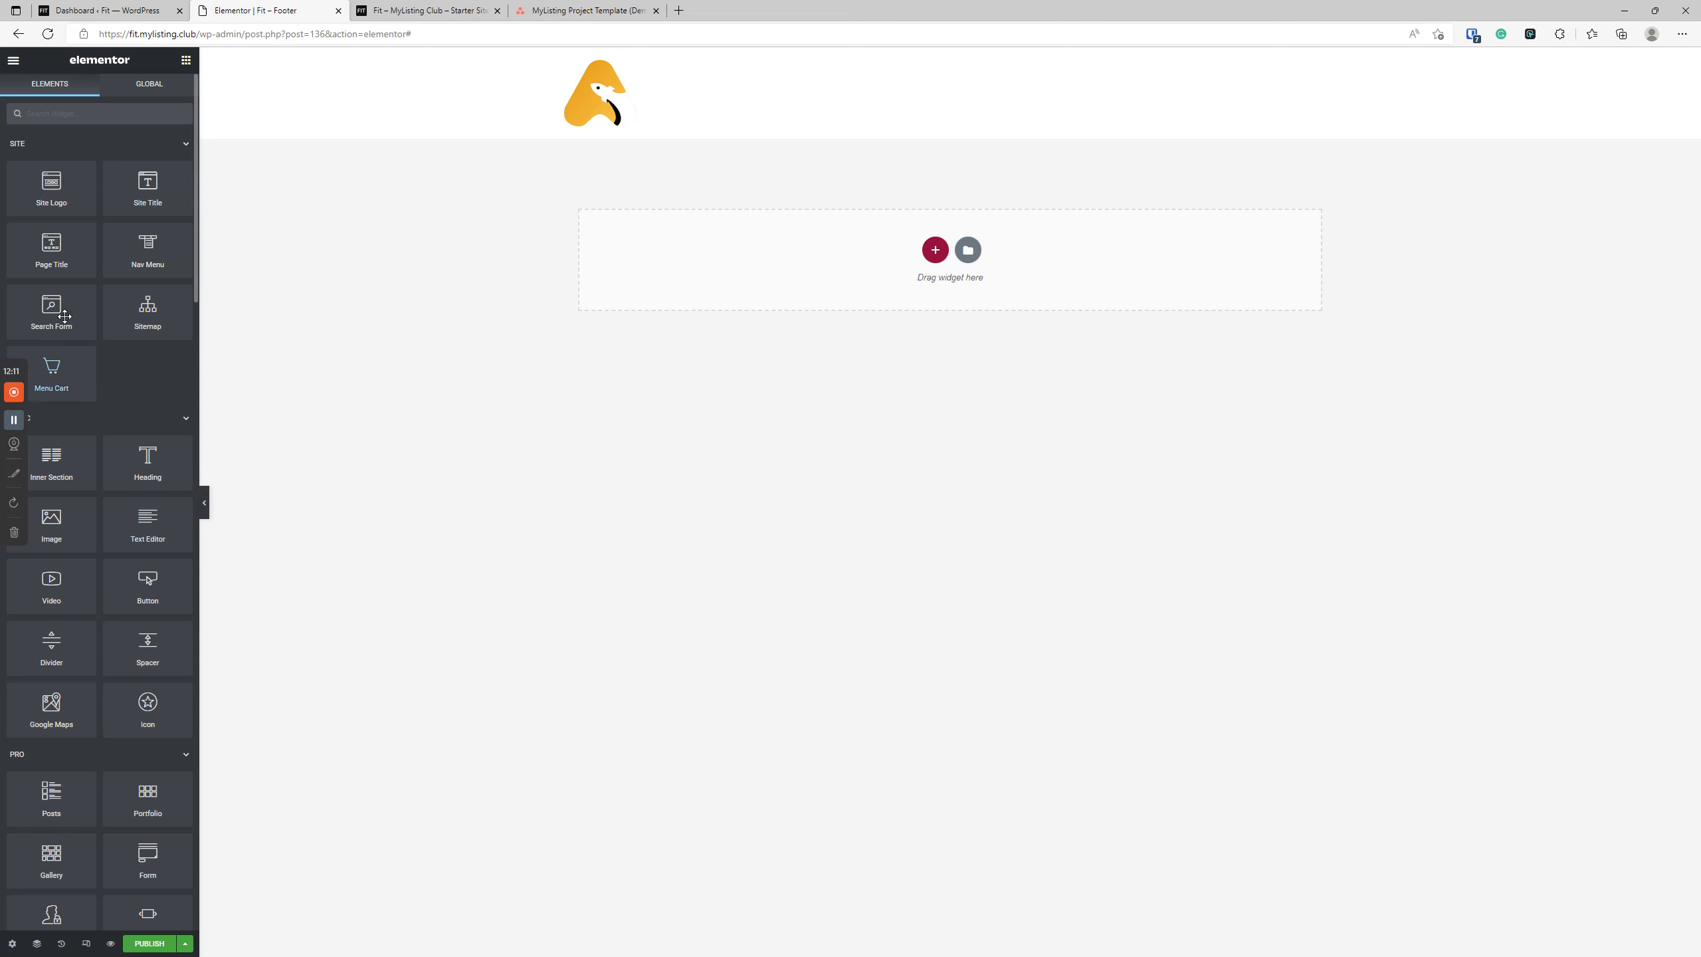
{"action": "left_click_drag", "start_coordinate": [65, 522], "coordinate": [715, 242]}
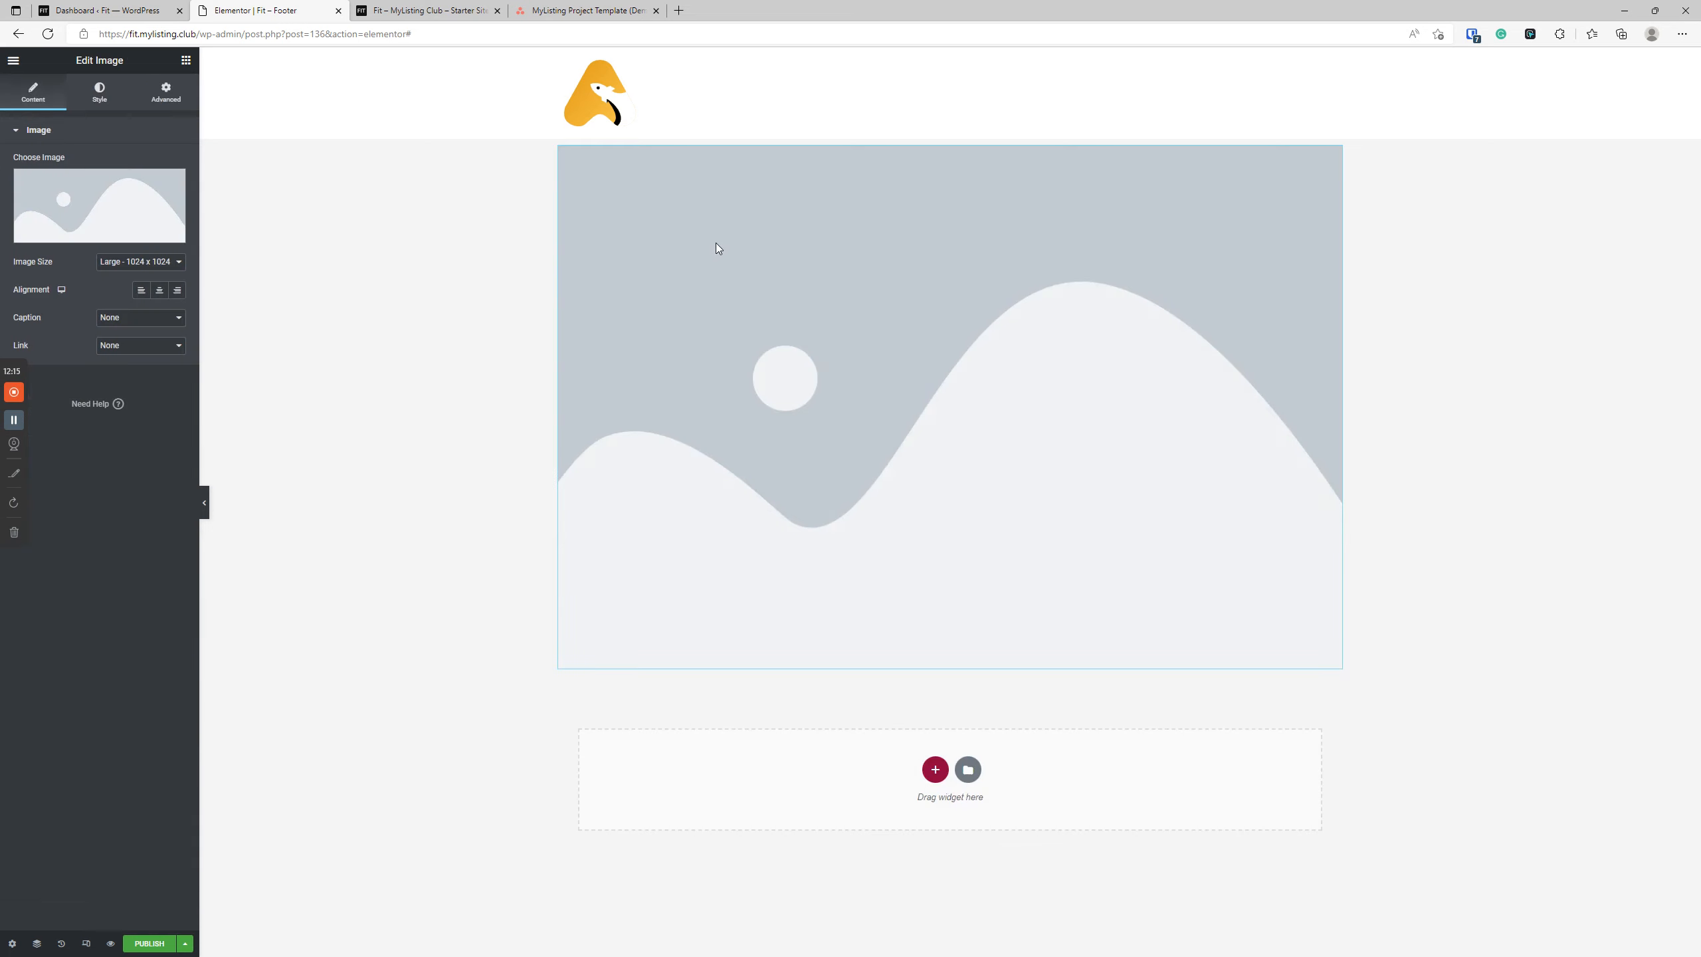
Set the footer's Image widget to a custom width of 10%.
{"action": "left_click", "coordinate": [160, 101]}
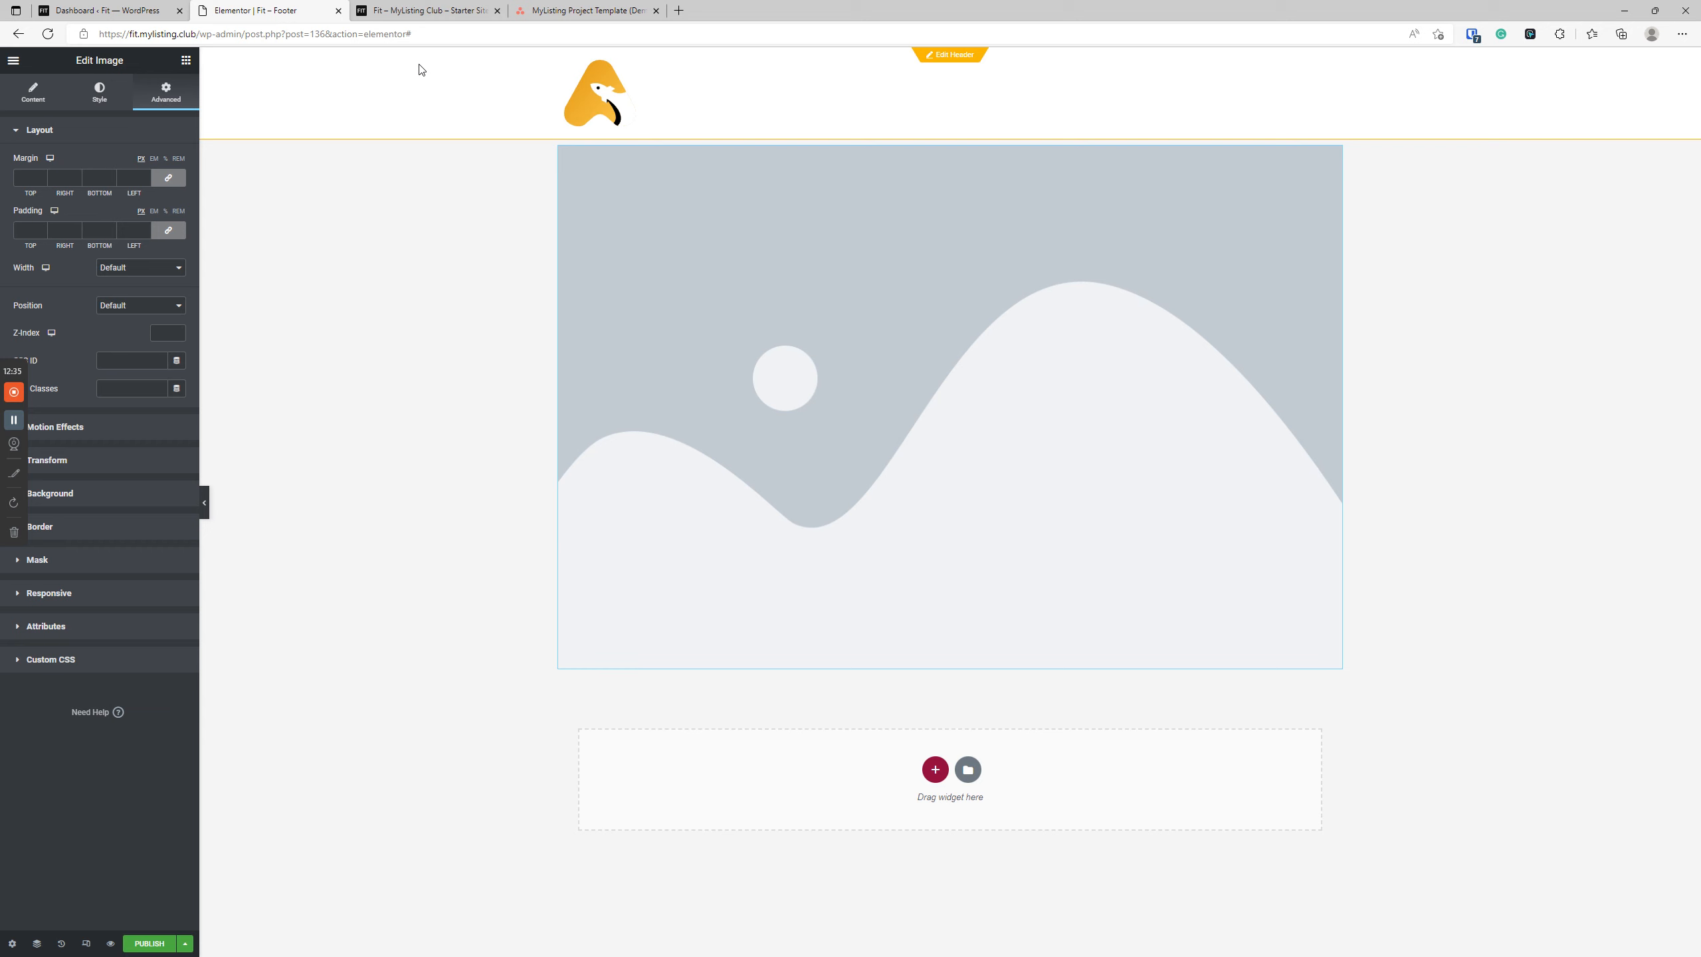
{"action": "left_click", "coordinate": [619, 231]}
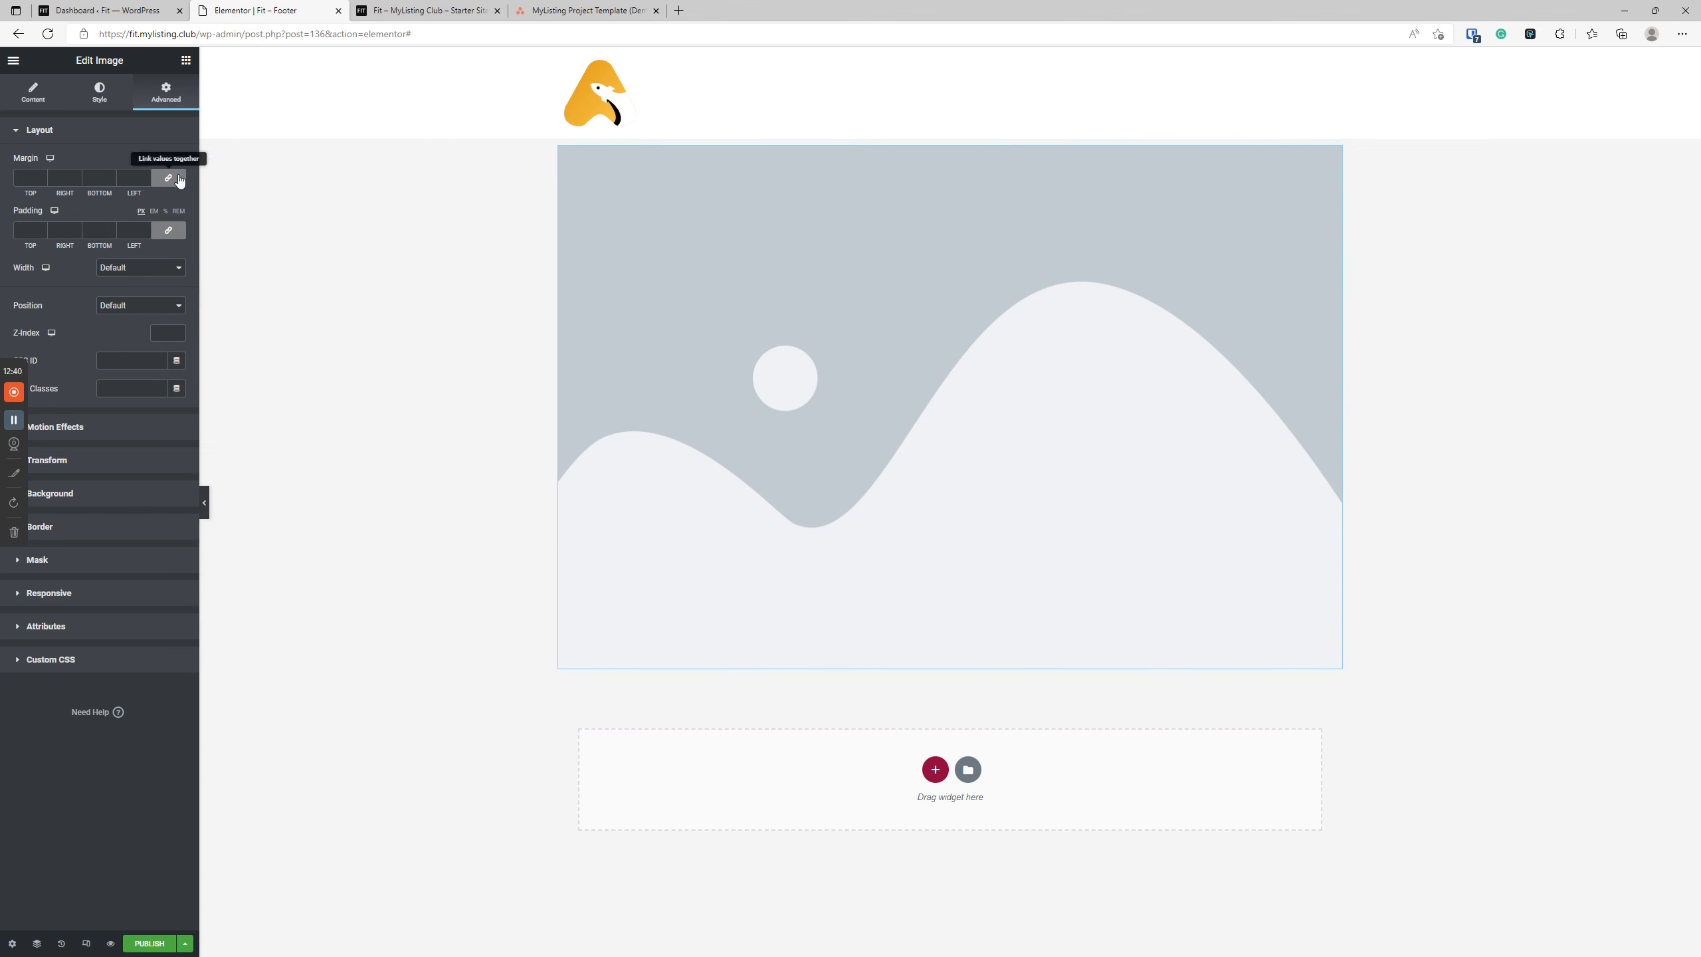
{"action": "left_click", "coordinate": [118, 269]}
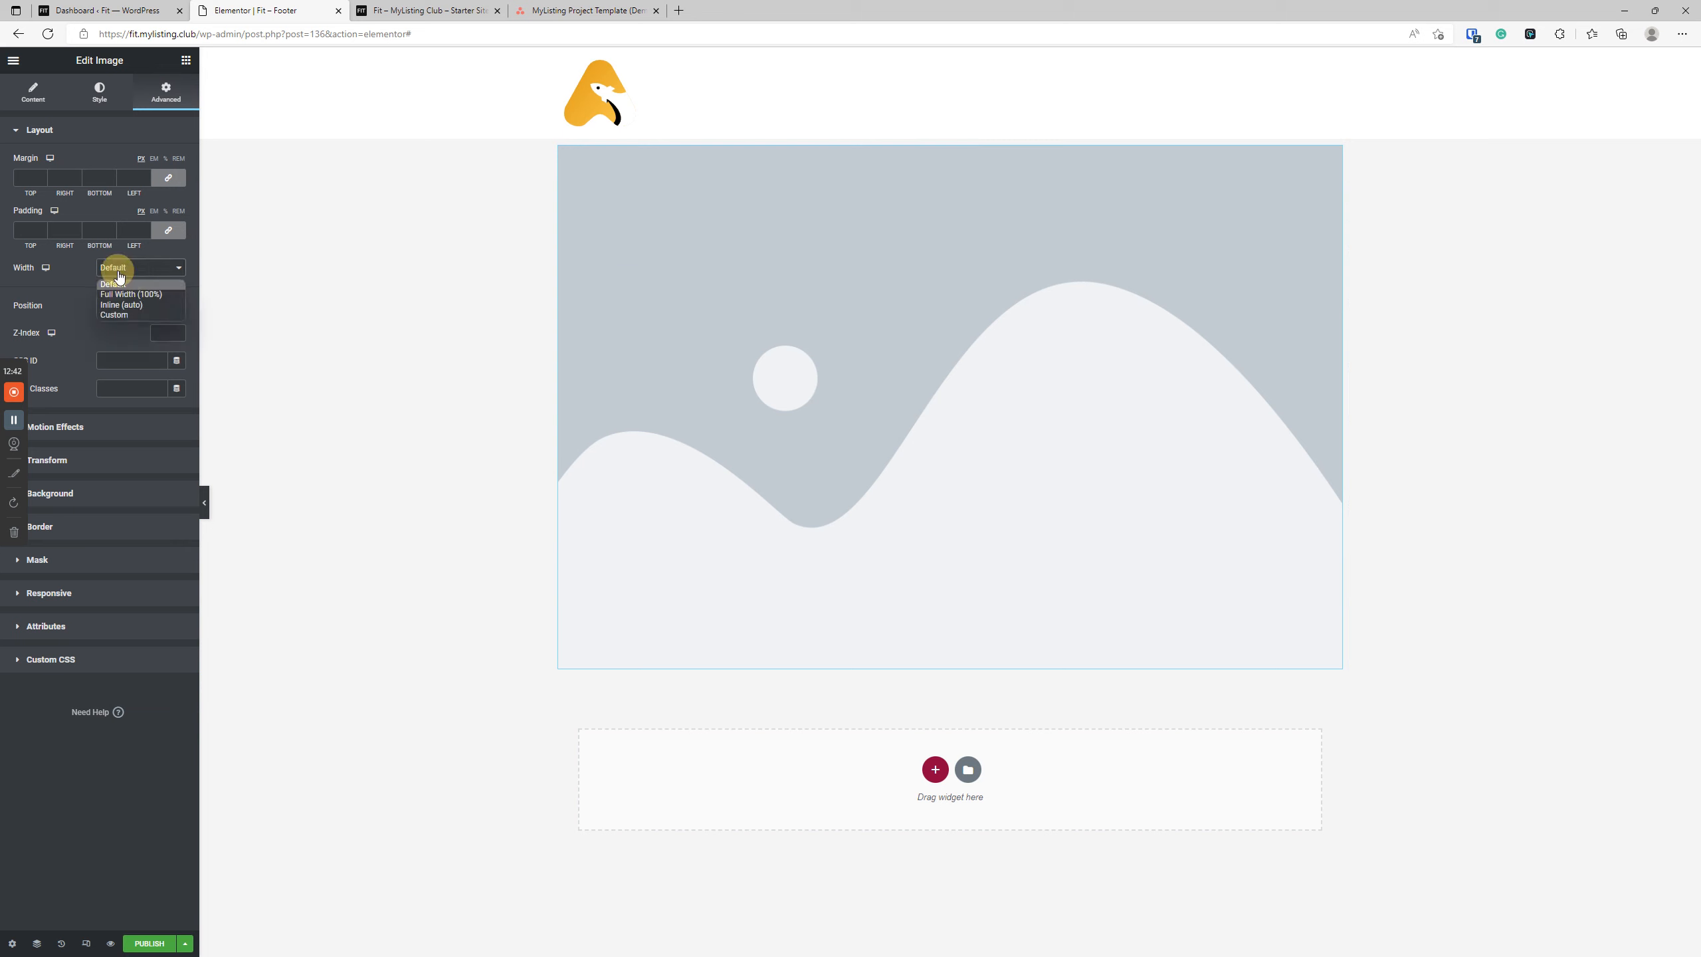
{"action": "left_click", "coordinate": [115, 314]}
{"action": "left_click", "coordinate": [155, 308]}
{"action": "type", "text": "10"}
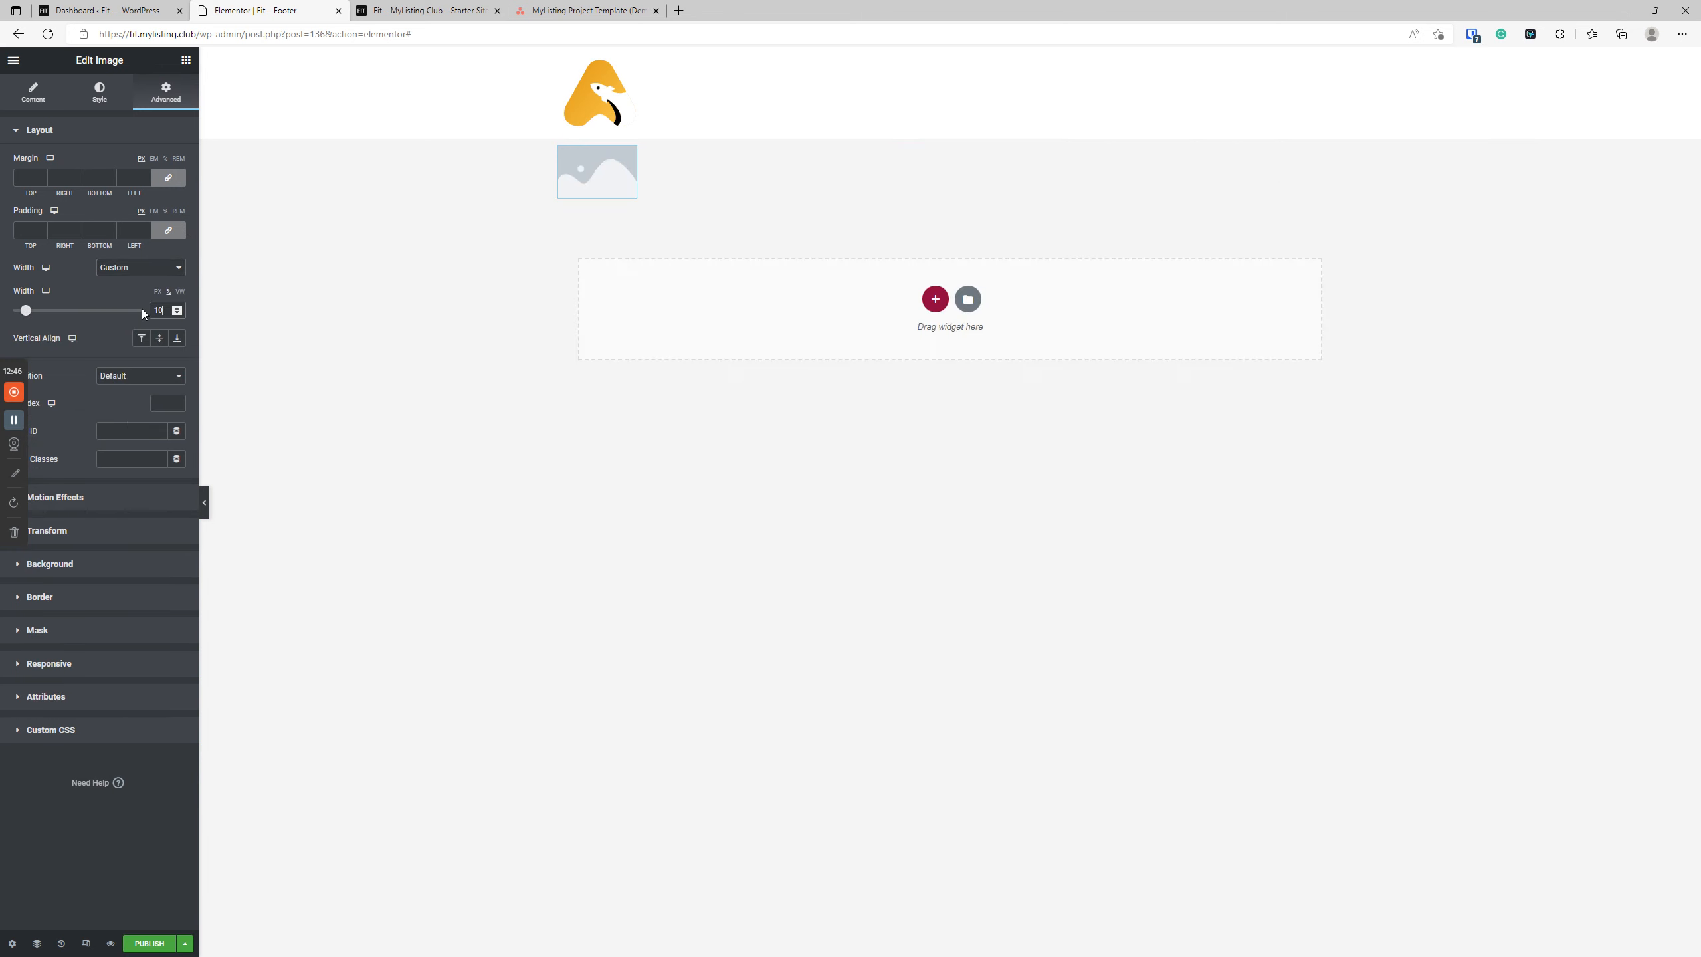
Insert the logo mylisting-directory-website-expert.svg from the media library into the footer's Image widget.
{"action": "left_click", "coordinate": [33, 92]}
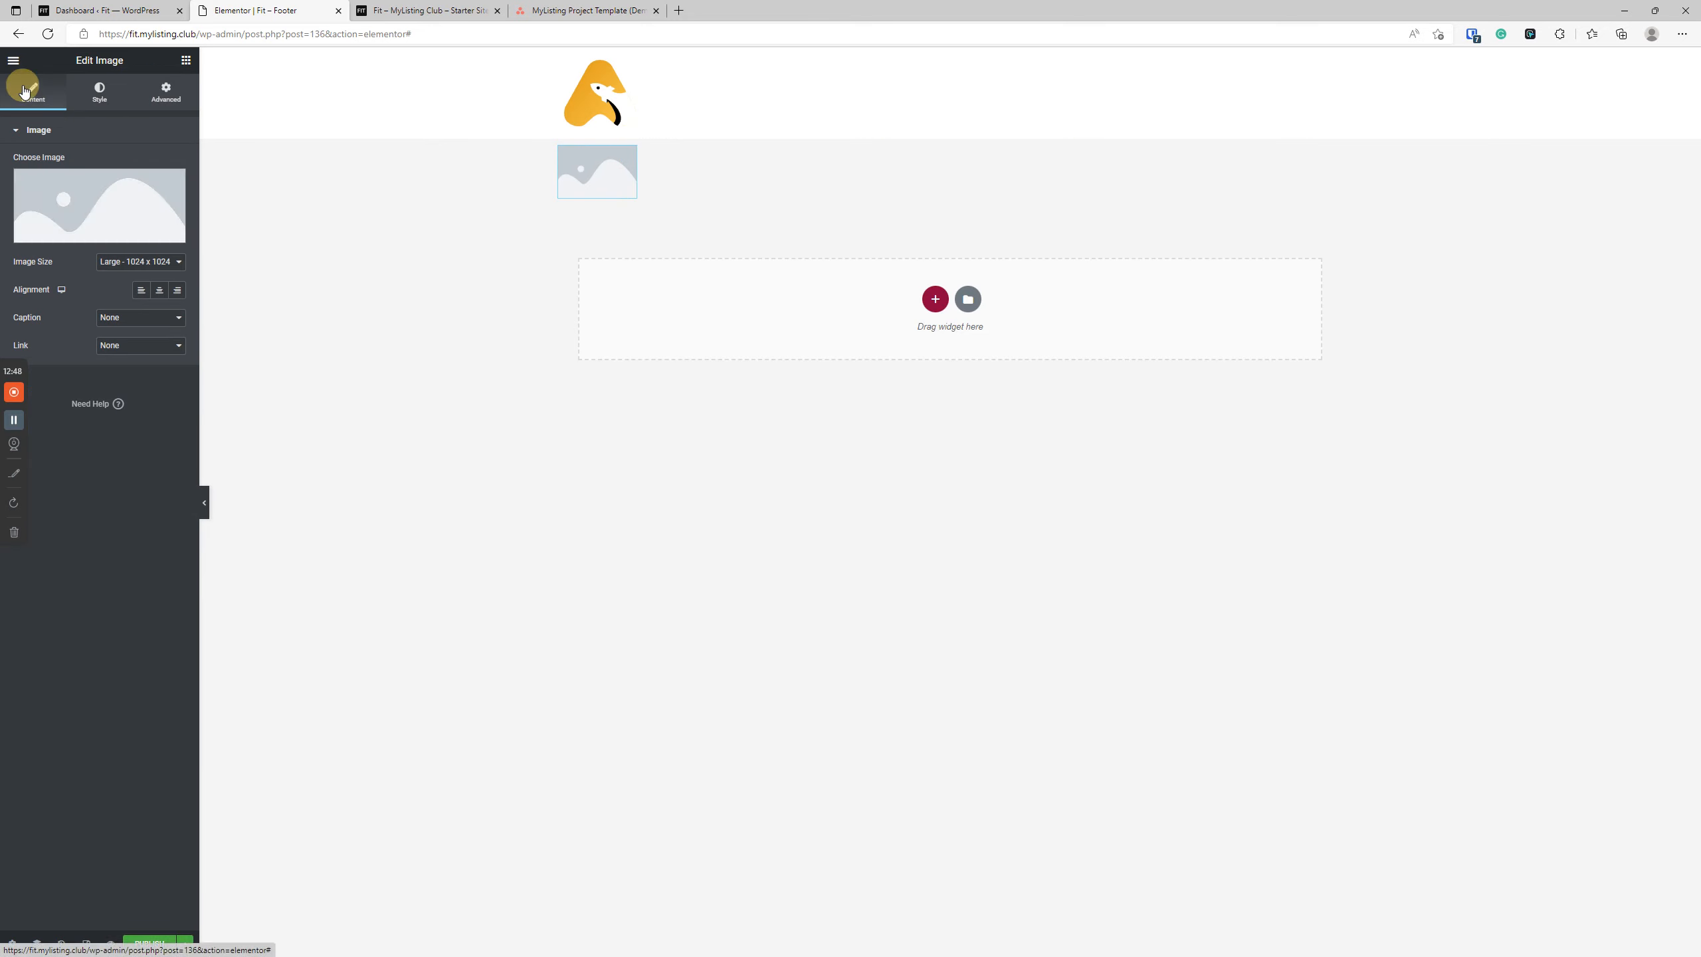
{"action": "left_click", "coordinate": [99, 205]}
{"action": "left_click", "coordinate": [231, 234]}
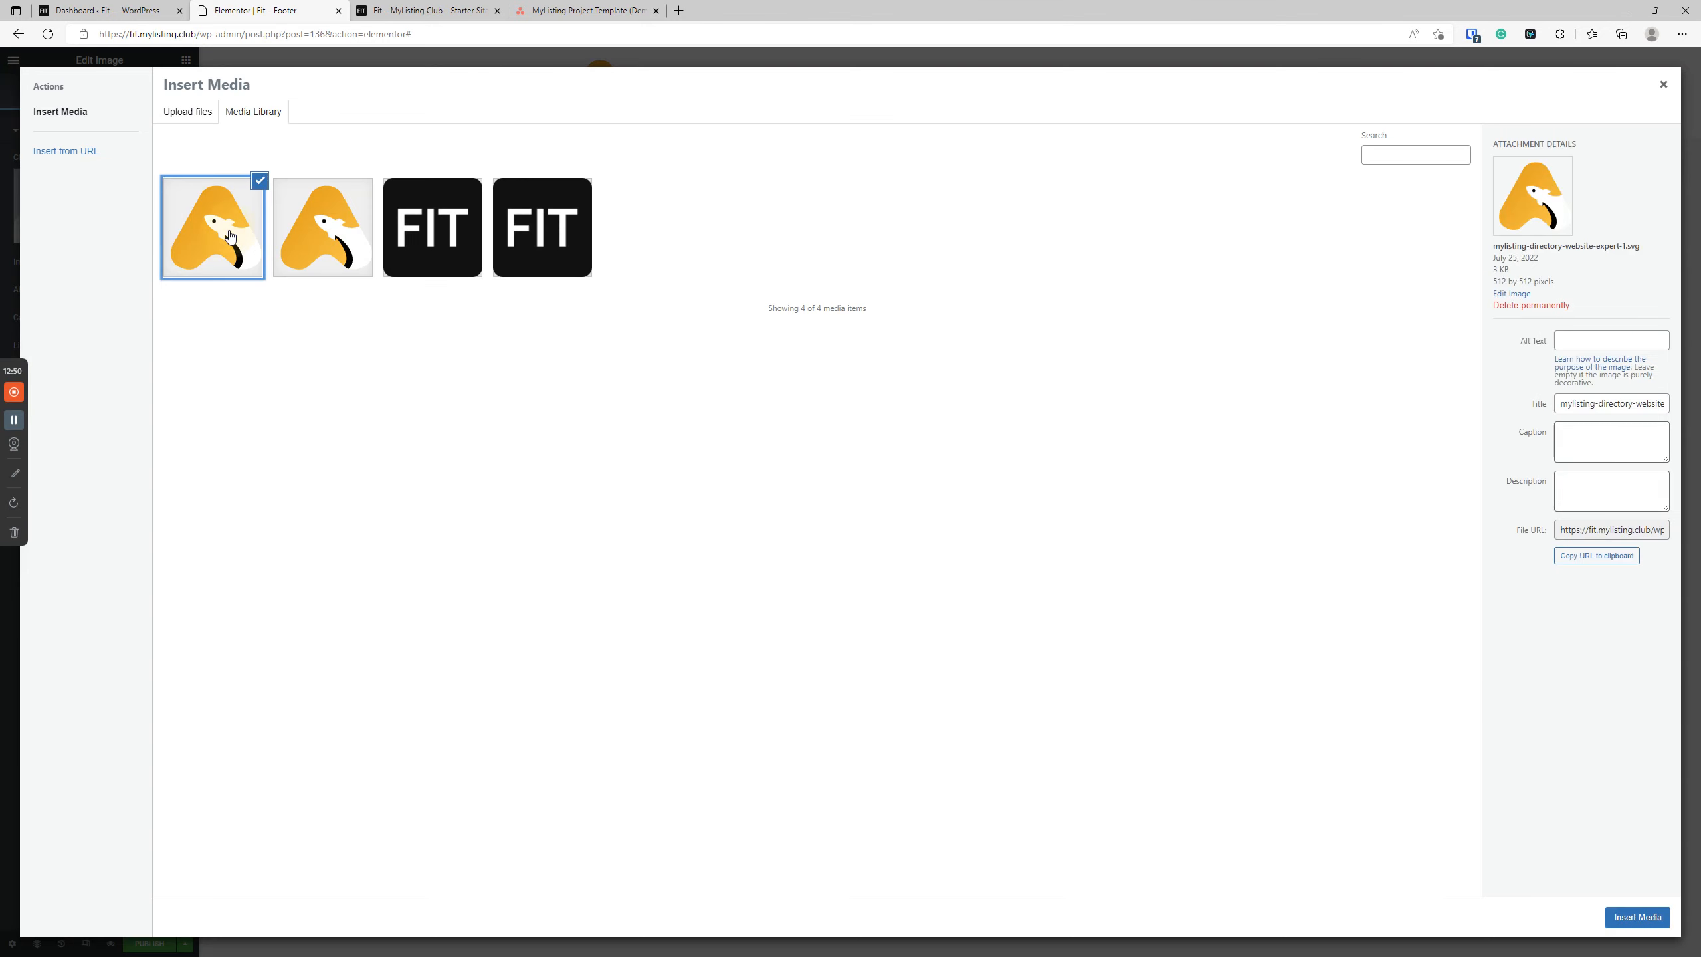
{"action": "left_click", "coordinate": [315, 241]}
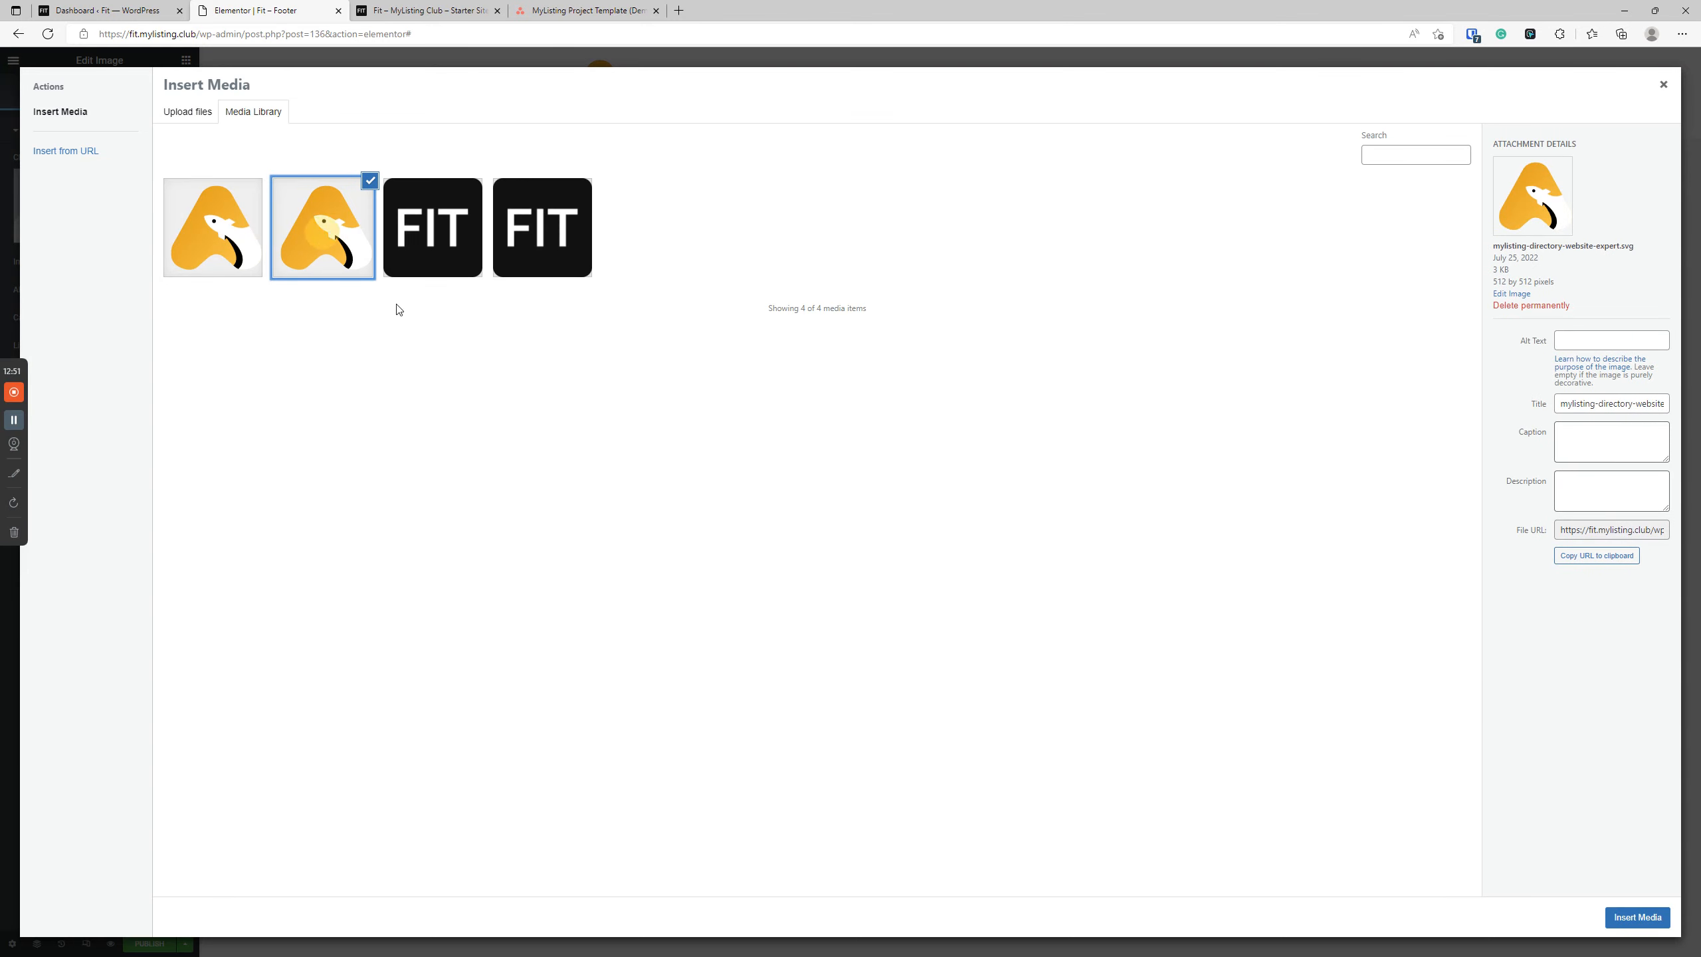
{"action": "left_click", "coordinate": [1620, 916]}
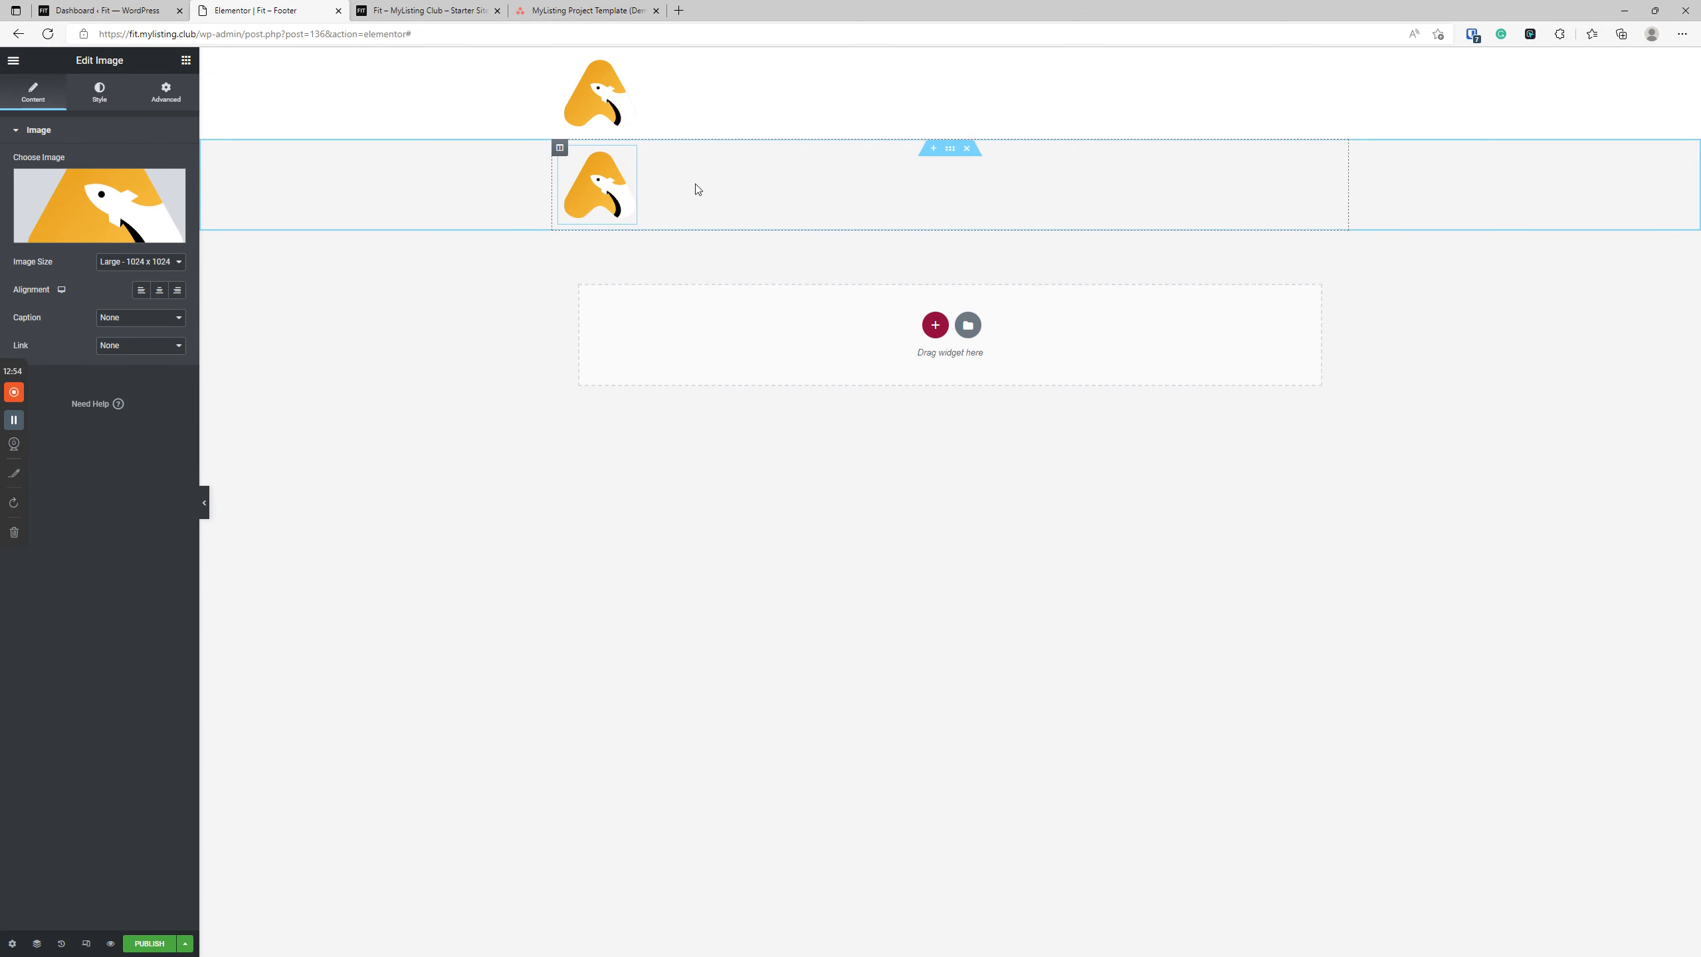
Find the Icon List widget with the search "icon" and add it below the footer logo.
{"action": "left_click", "coordinate": [185, 60]}
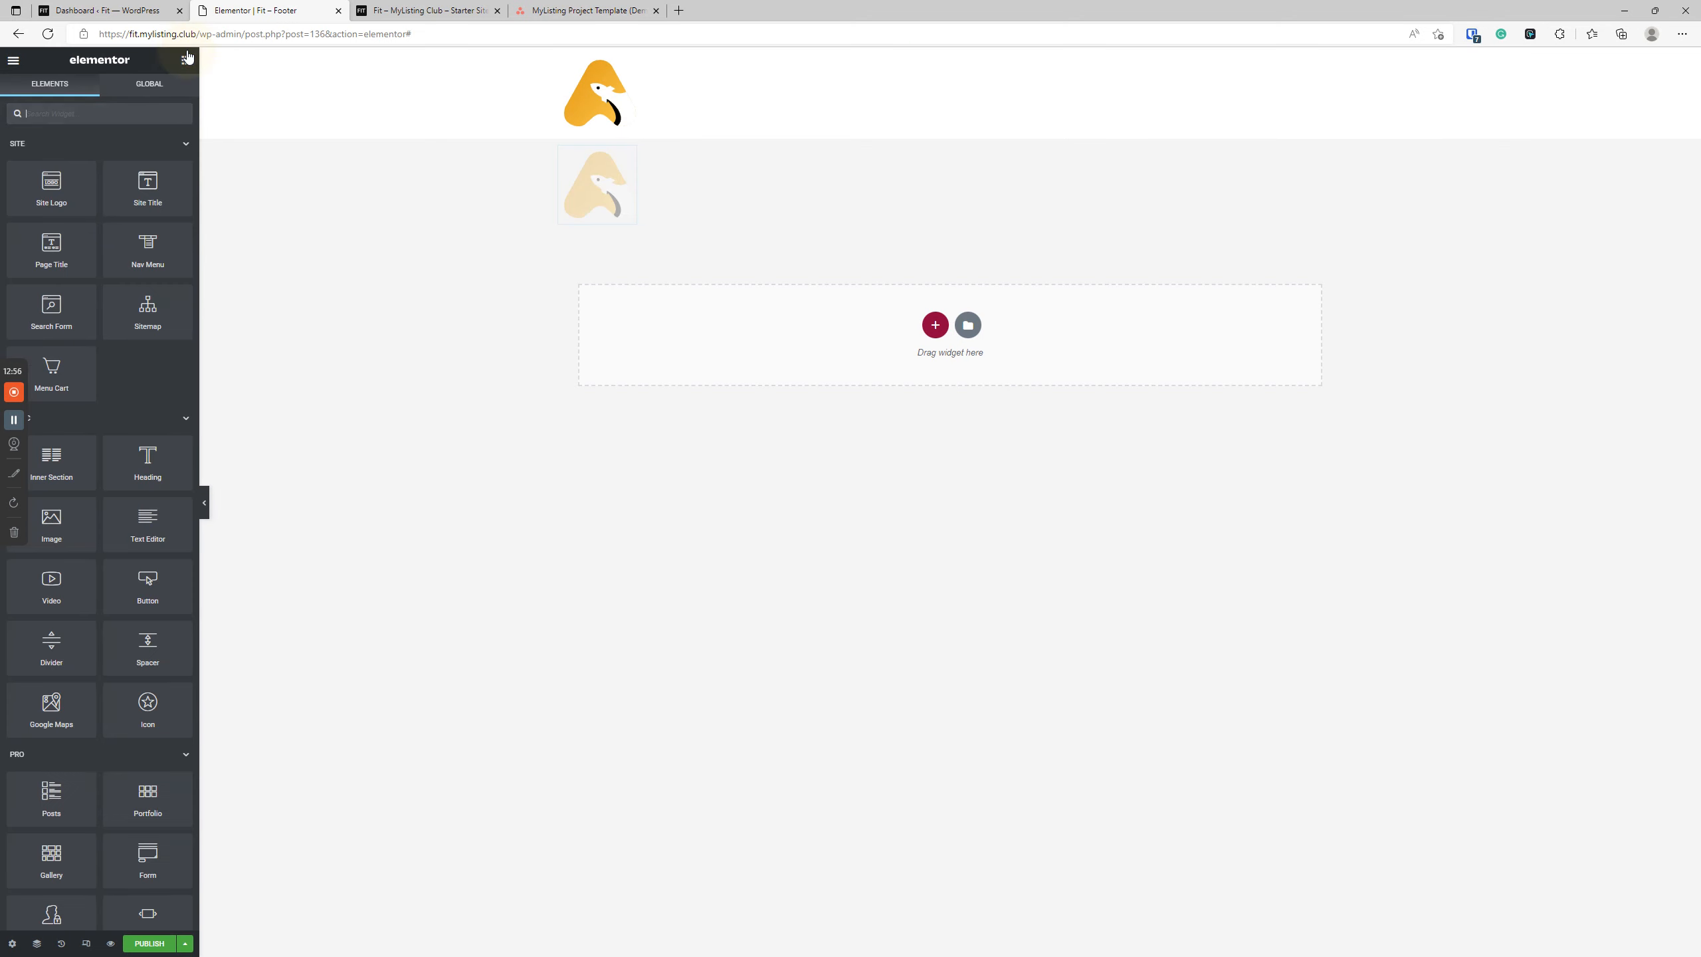
{"action": "left_click", "coordinate": [101, 113]}
{"action": "type", "text": "icon"}
{"action": "left_click_drag", "start_coordinate": [51, 221], "coordinate": [626, 228]}
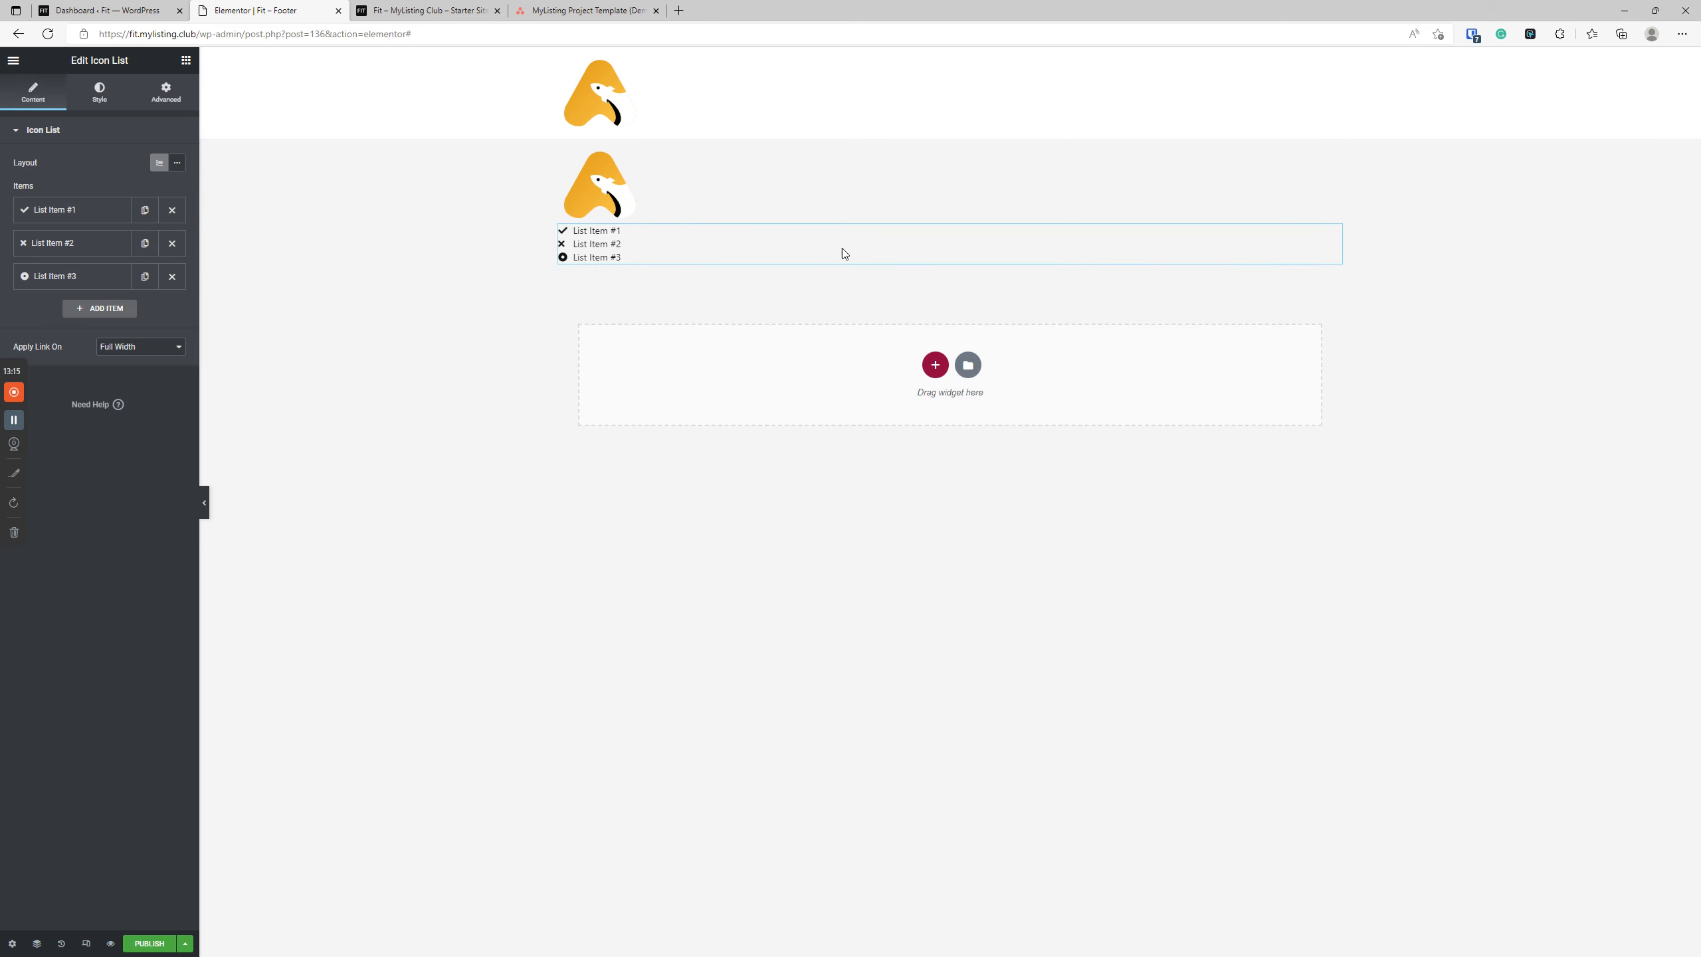
Give the icon list a custom width of 20% so it sits beside the logo.
{"action": "left_click", "coordinate": [161, 100]}
{"action": "left_click", "coordinate": [140, 275]}
{"action": "left_click", "coordinate": [141, 296]}
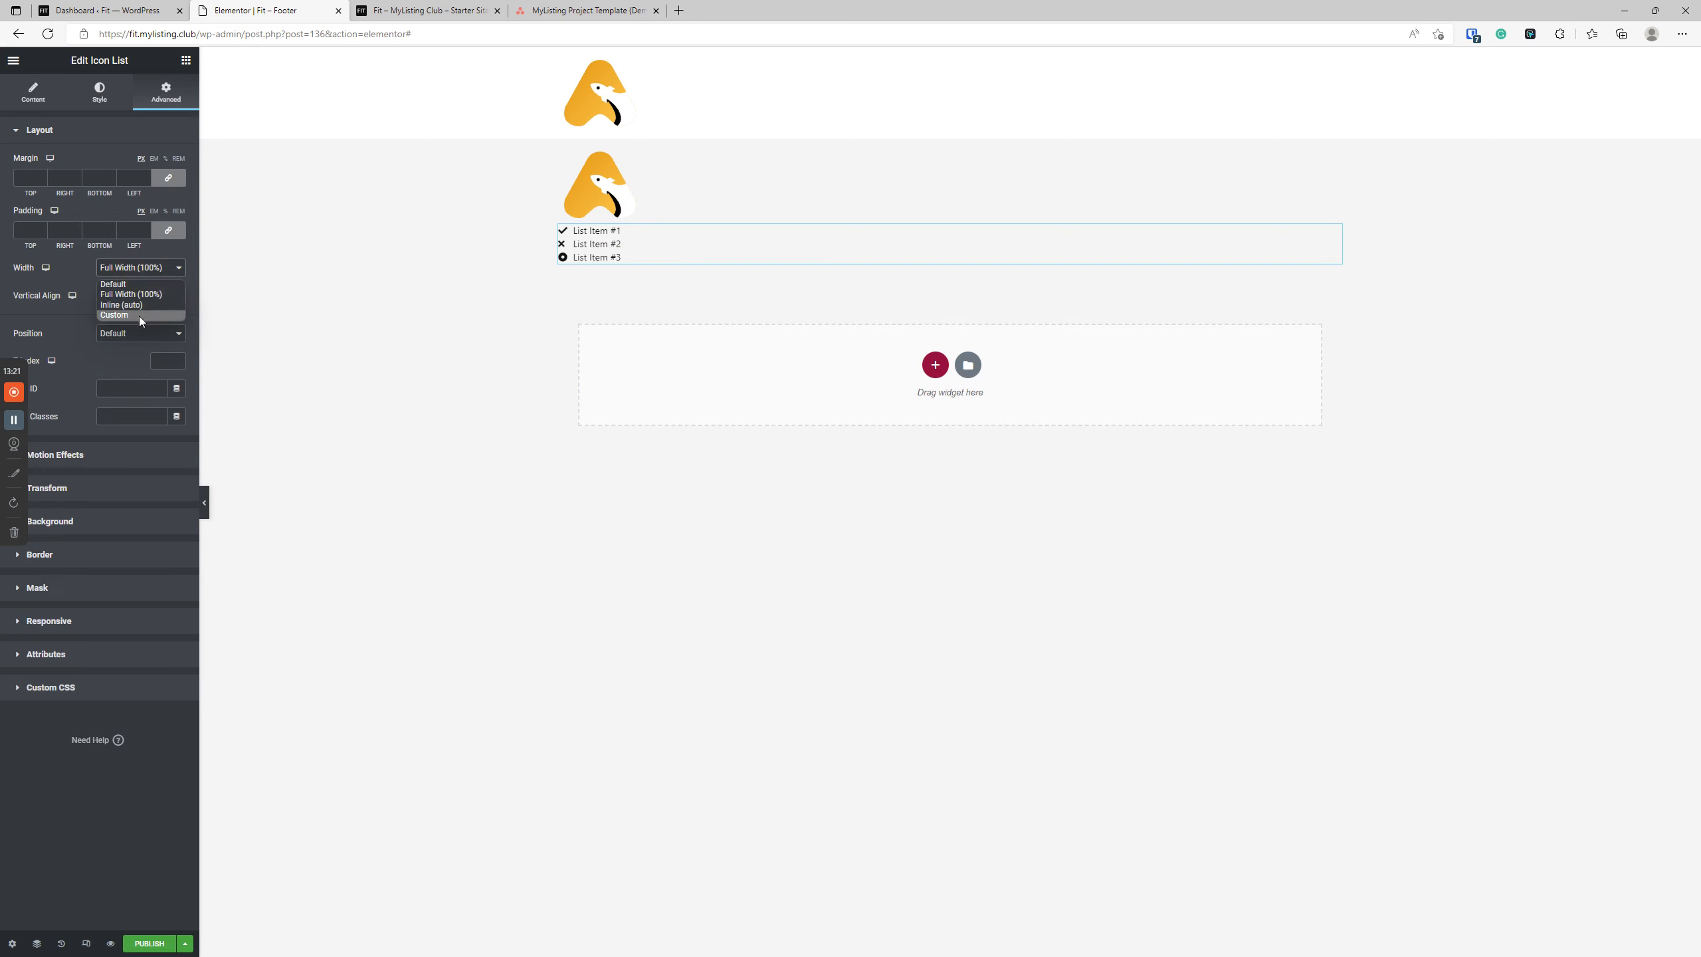
{"action": "left_click", "coordinate": [138, 315]}
{"action": "left_click", "coordinate": [161, 311]}
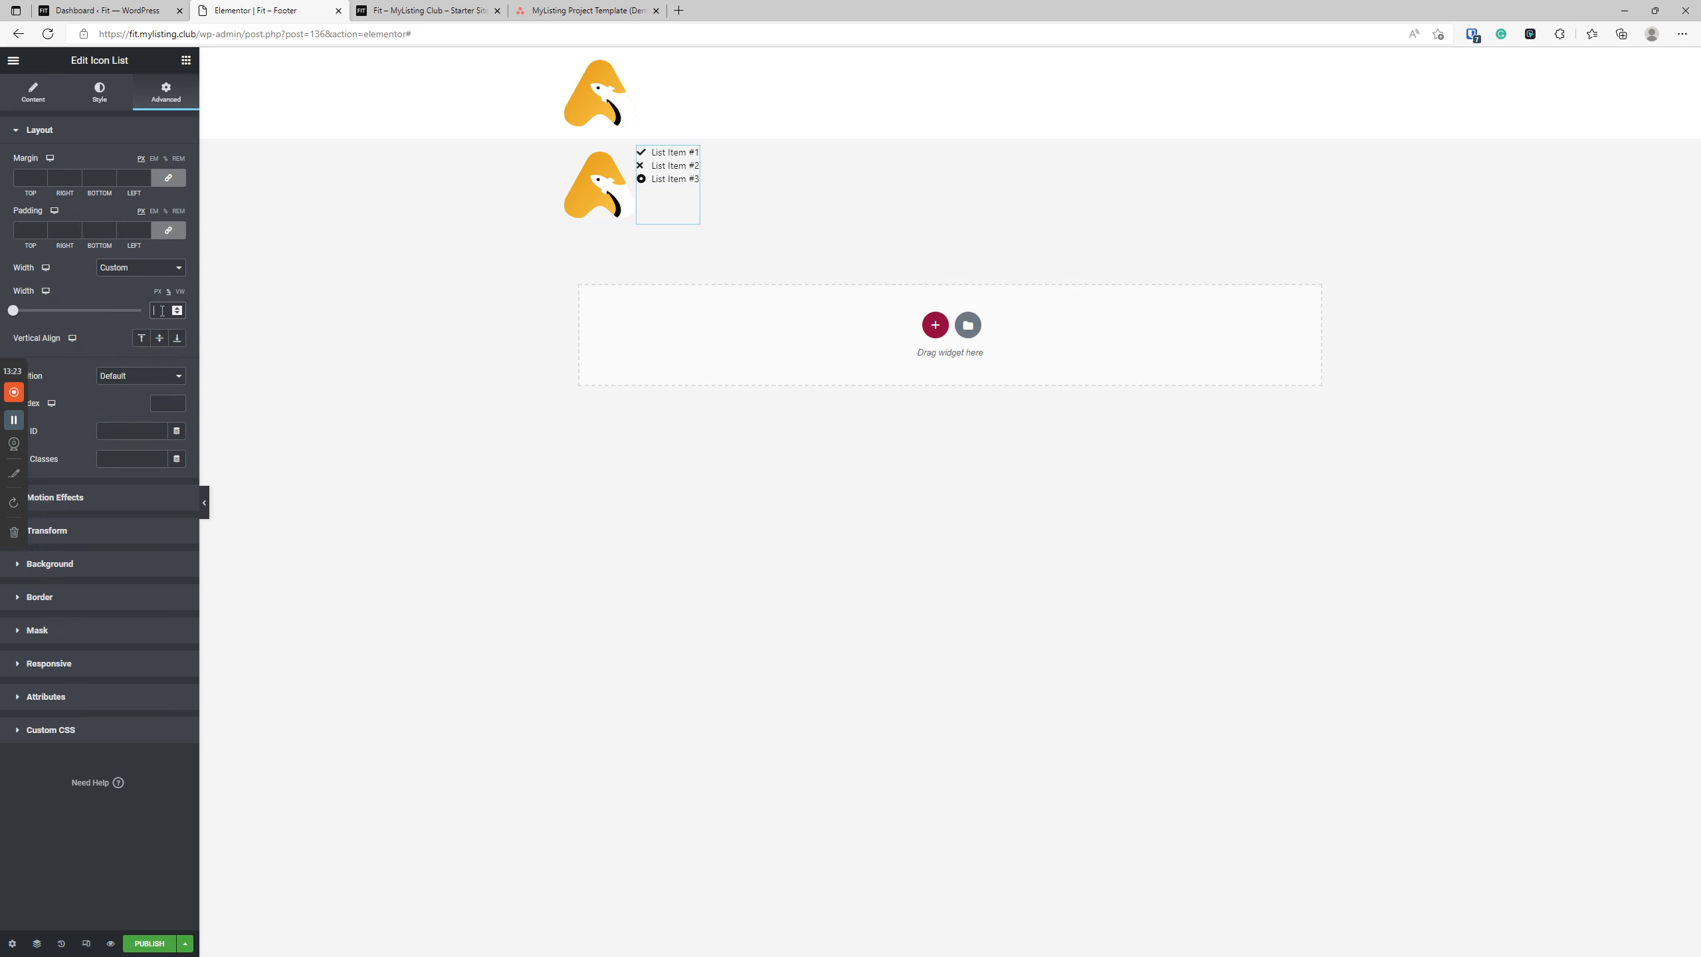
{"action": "type", "text": "20"}
Duplicate the icon list twice to make three lists side by side in the footer.
{"action": "right_click", "coordinate": [667, 162]}
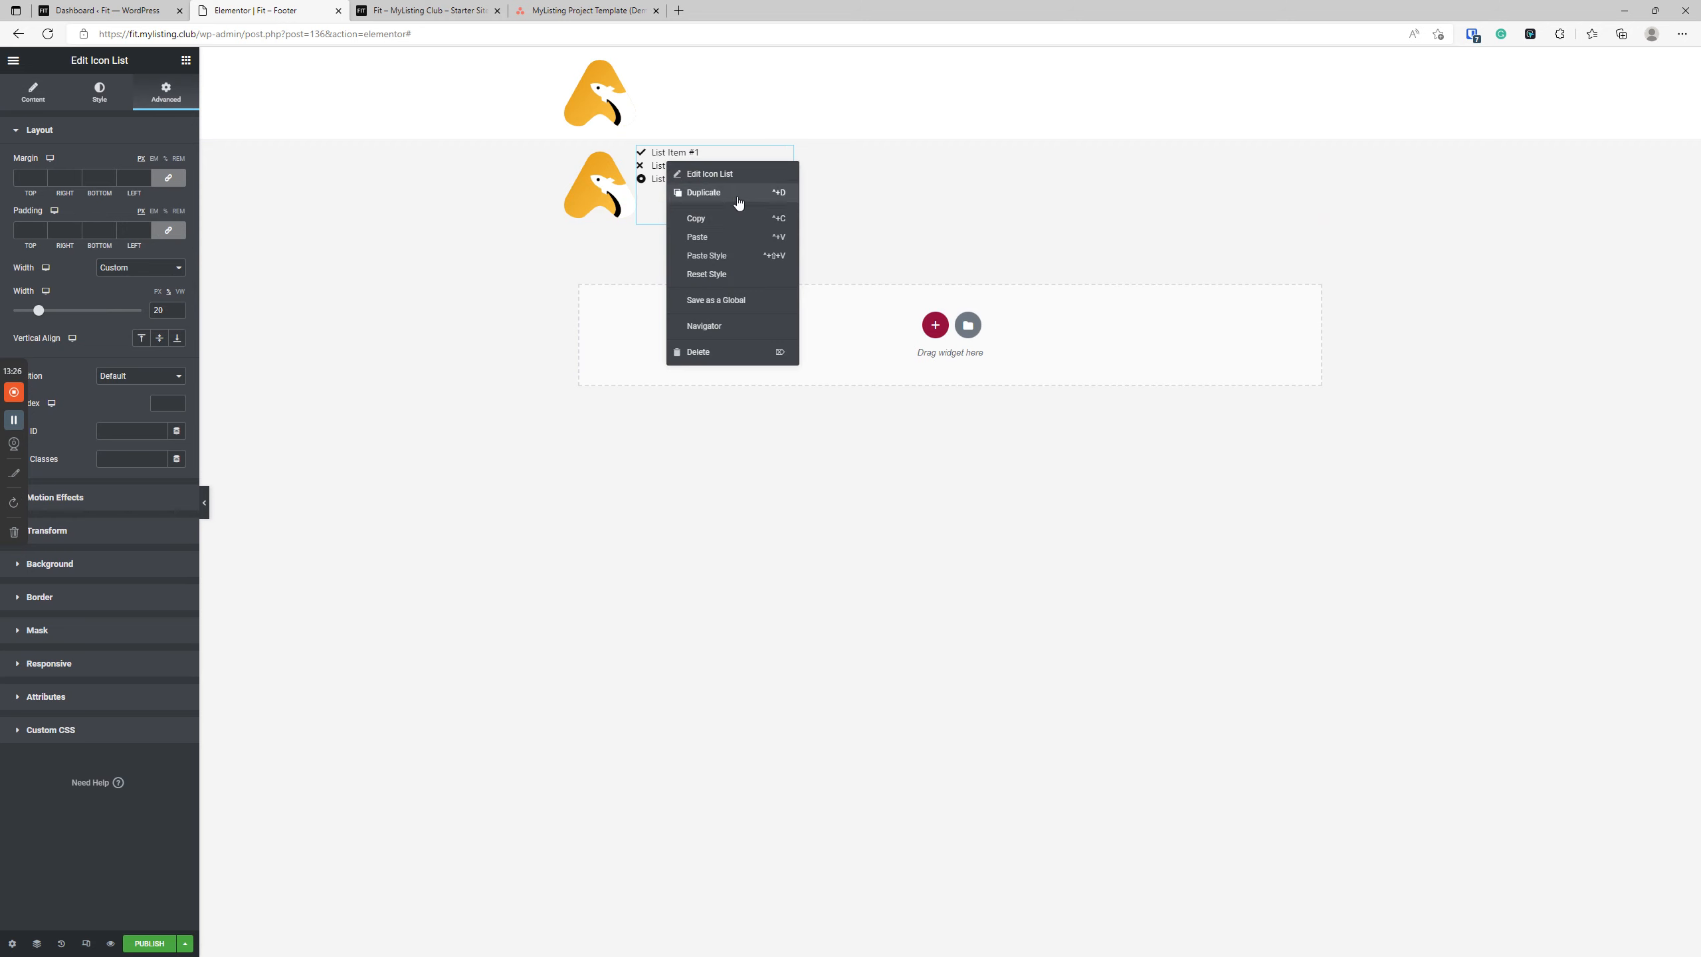
{"action": "left_click", "coordinate": [738, 194]}
{"action": "right_click", "coordinate": [841, 176]}
{"action": "left_click", "coordinate": [873, 211]}
Find the Form widget with the search "form" and add it to the footer below the logo and icon lists.
{"action": "left_click", "coordinate": [186, 60]}
{"action": "left_click", "coordinate": [136, 107]}
{"action": "type", "text": "form"}
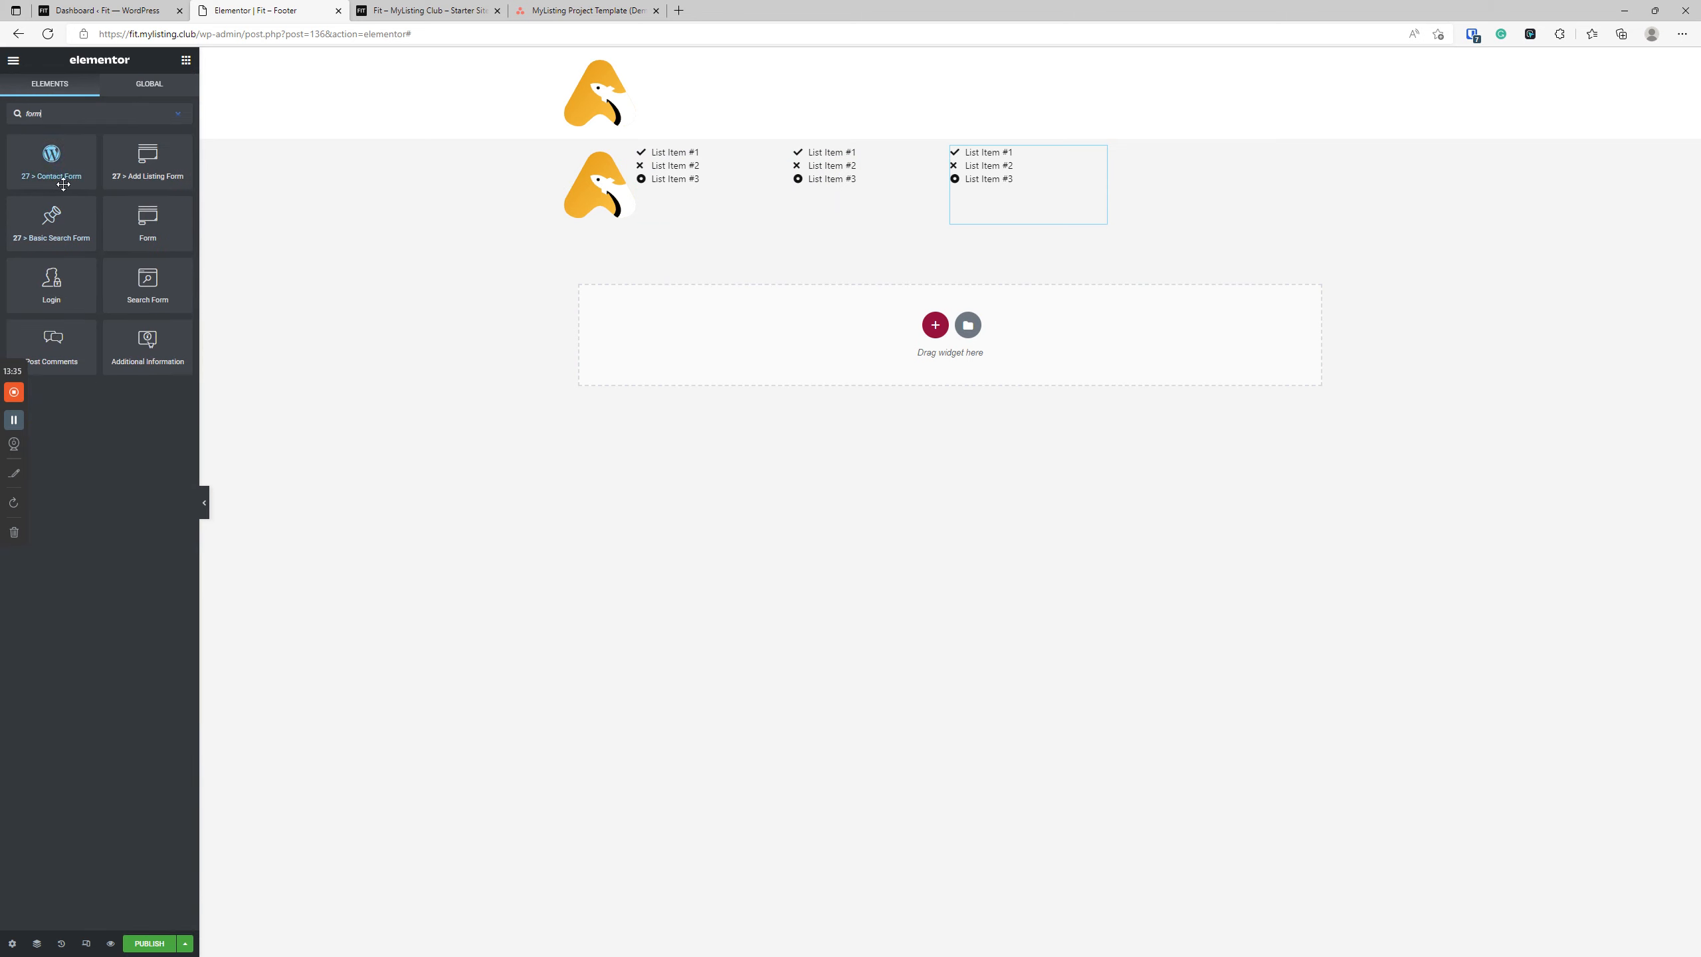
{"action": "left_click_drag", "start_coordinate": [148, 216], "coordinate": [931, 198]}
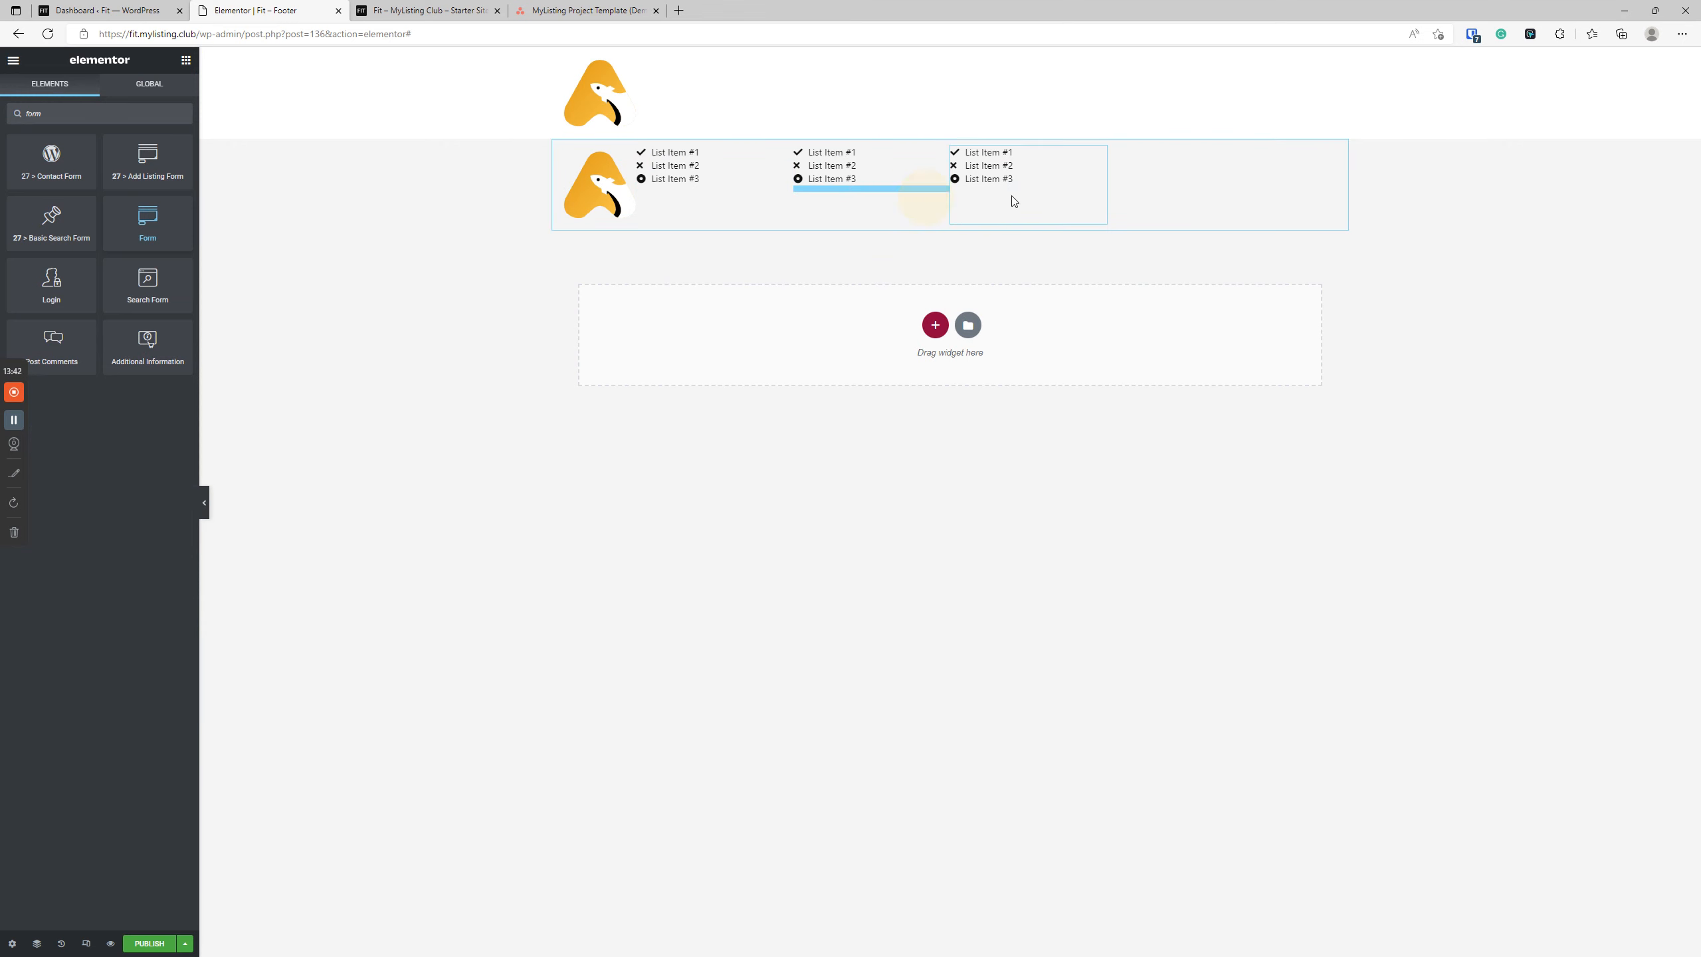
{"action": "left_click_drag", "start_coordinate": [705, 442], "coordinate": [932, 181]}
{"action": "left_click", "coordinate": [711, 293]}
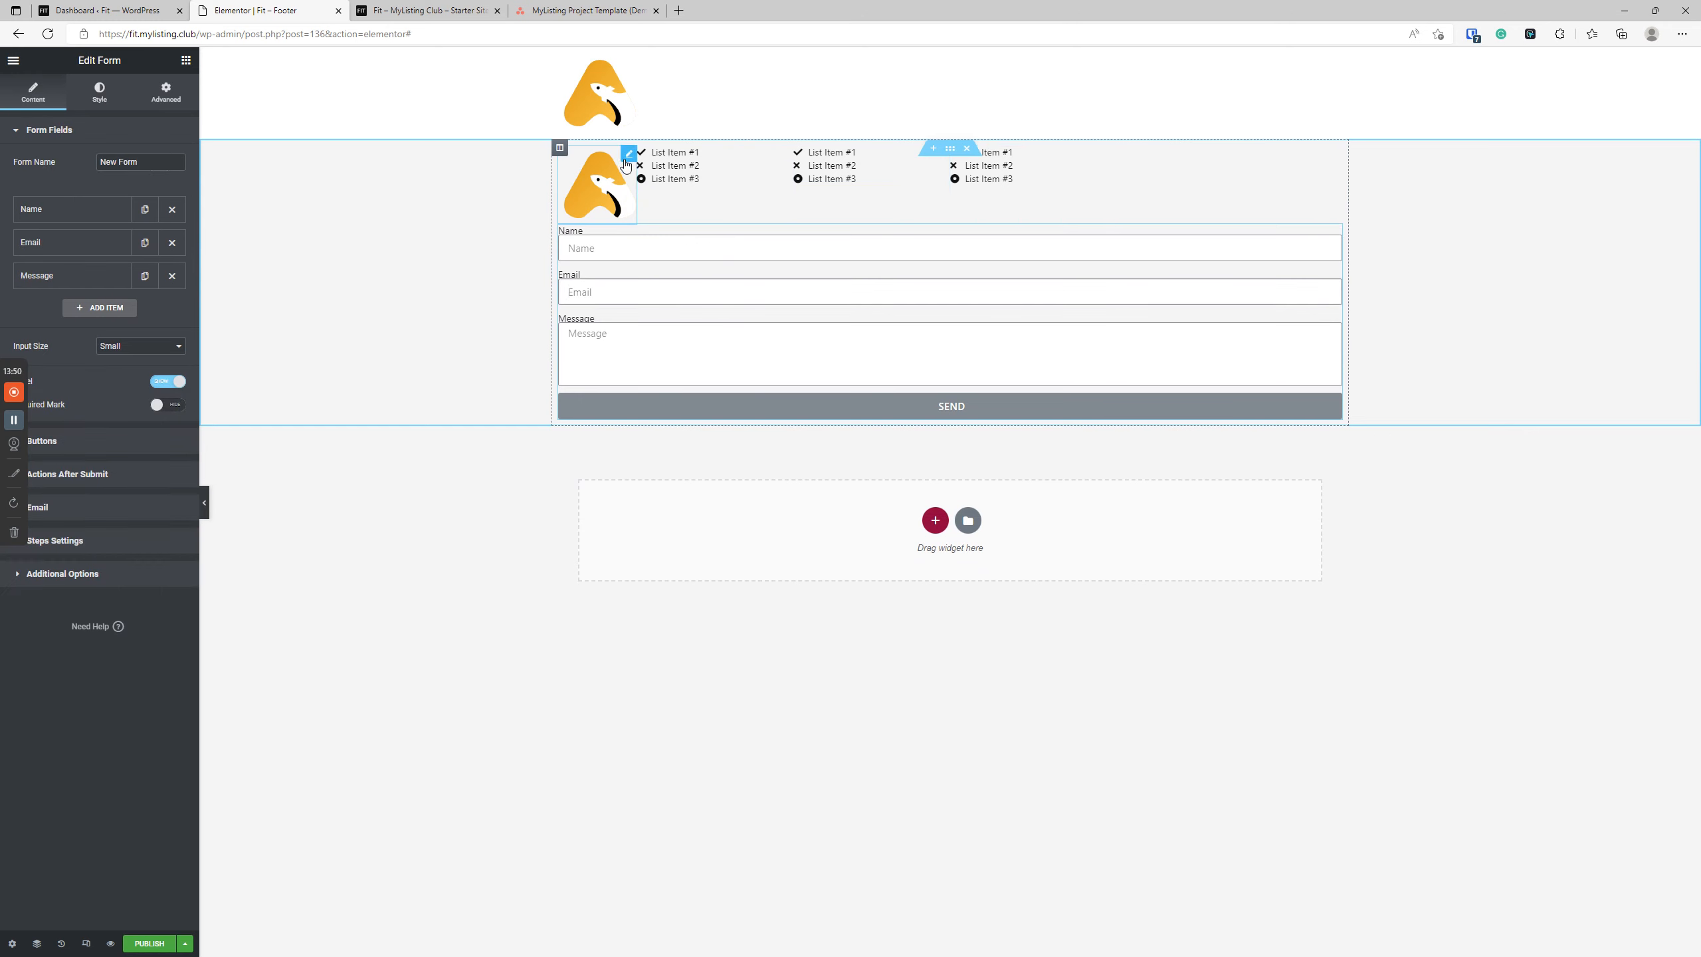
Check the custom width settings of the footer logo and the first icon list.
{"action": "left_click", "coordinate": [166, 92]}
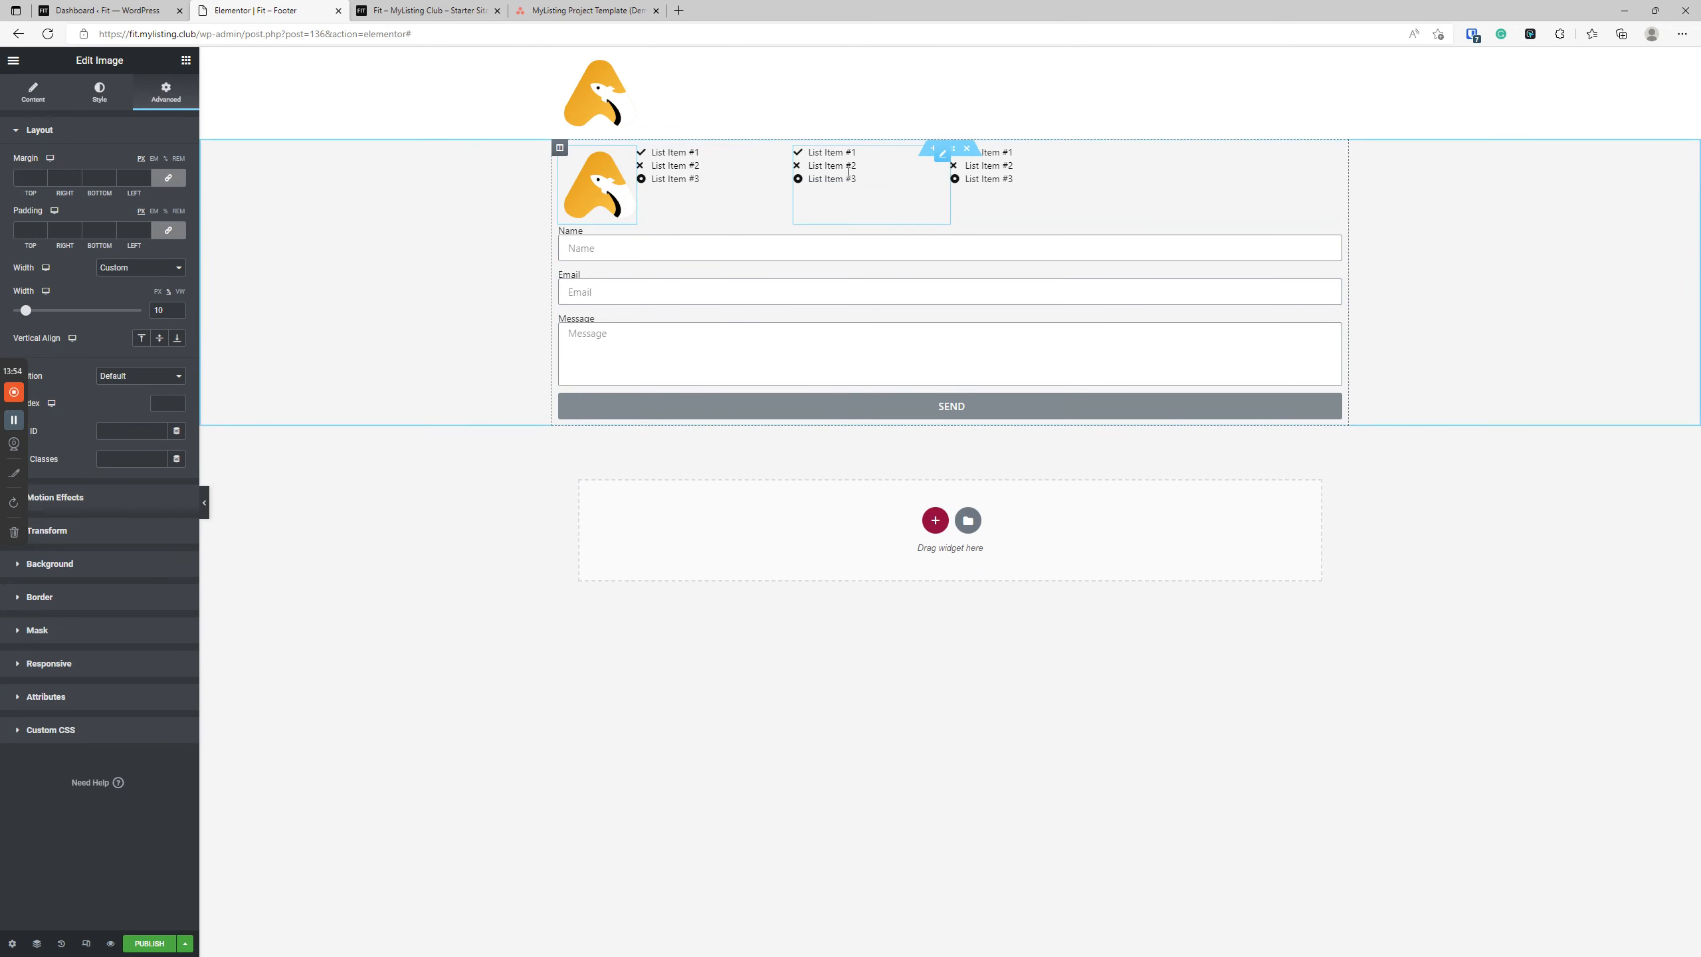
{"action": "left_click", "coordinate": [713, 181]}
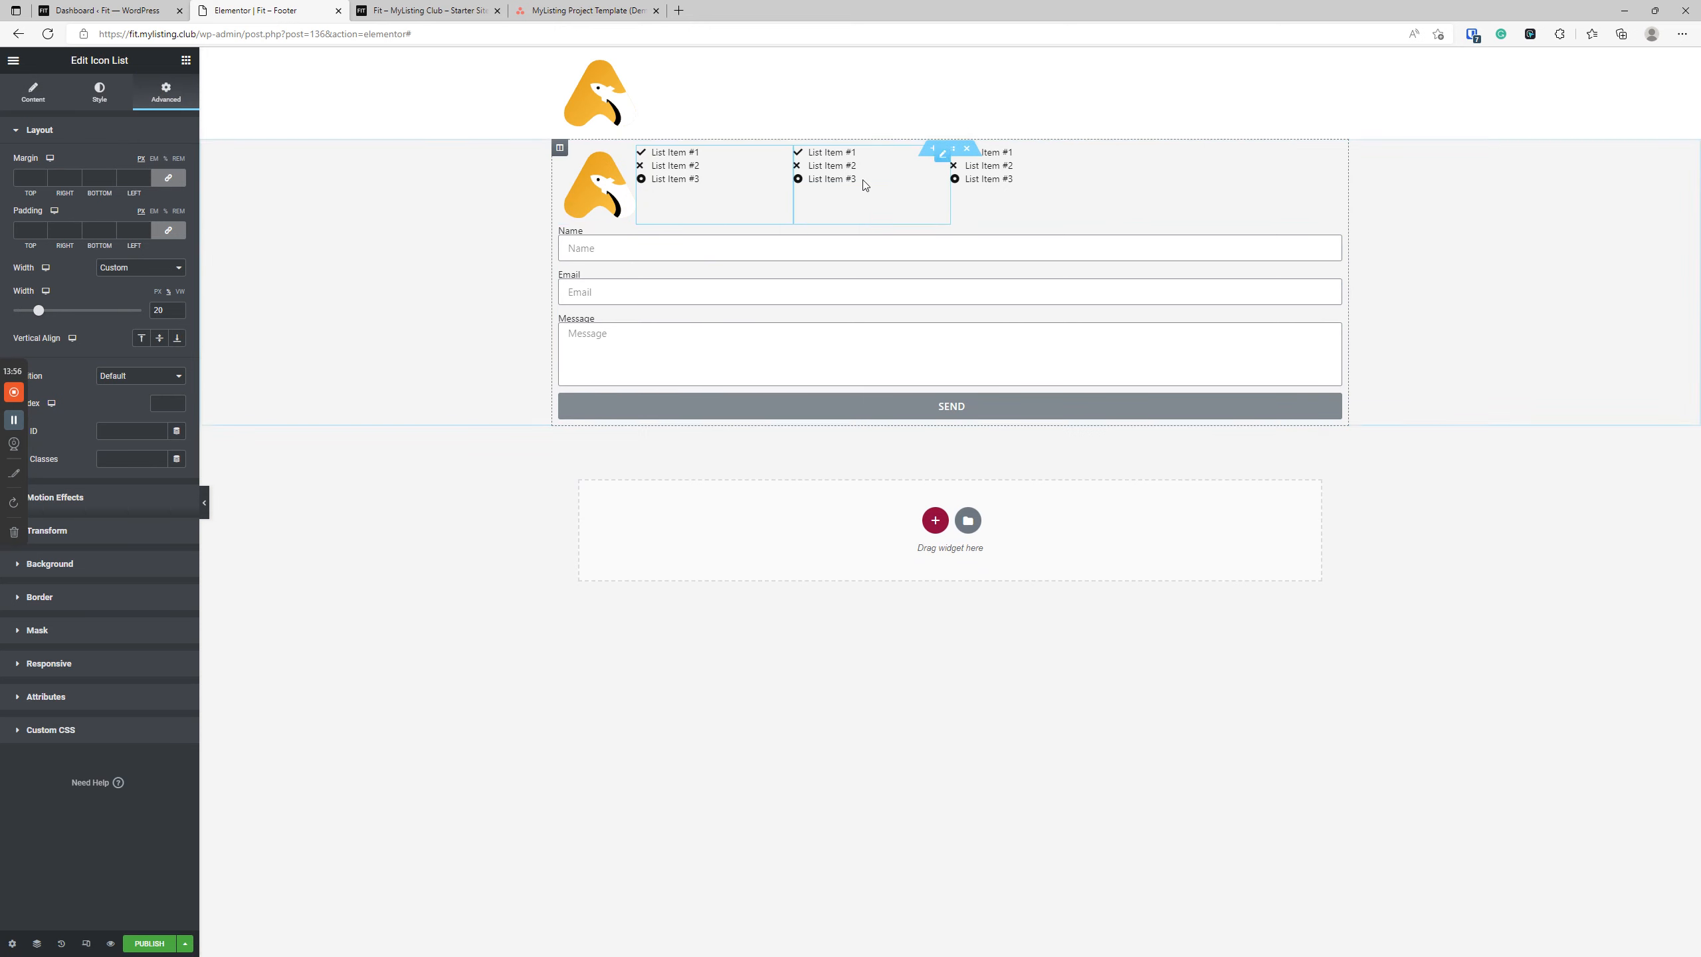
{"action": "left_click", "coordinate": [600, 198]}
Set the Form widget to a custom width of 30% so it fits in the row with the icon lists.
{"action": "left_click", "coordinate": [674, 357]}
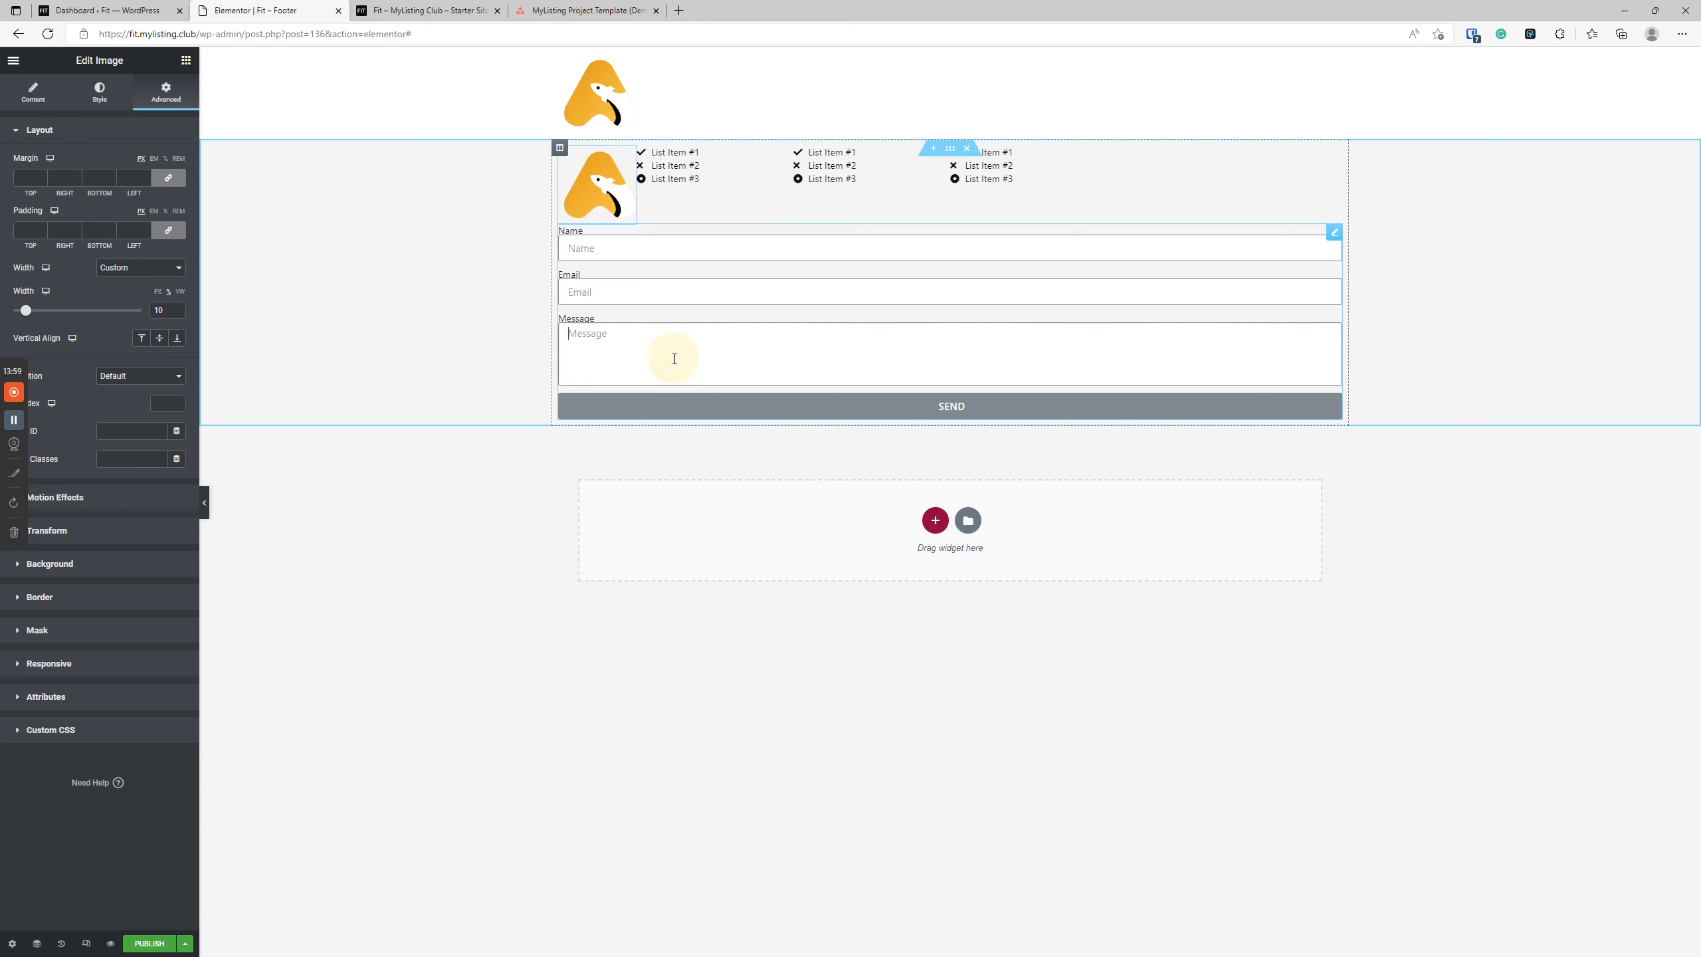
{"action": "left_click", "coordinate": [161, 94]}
{"action": "left_click", "coordinate": [134, 267]}
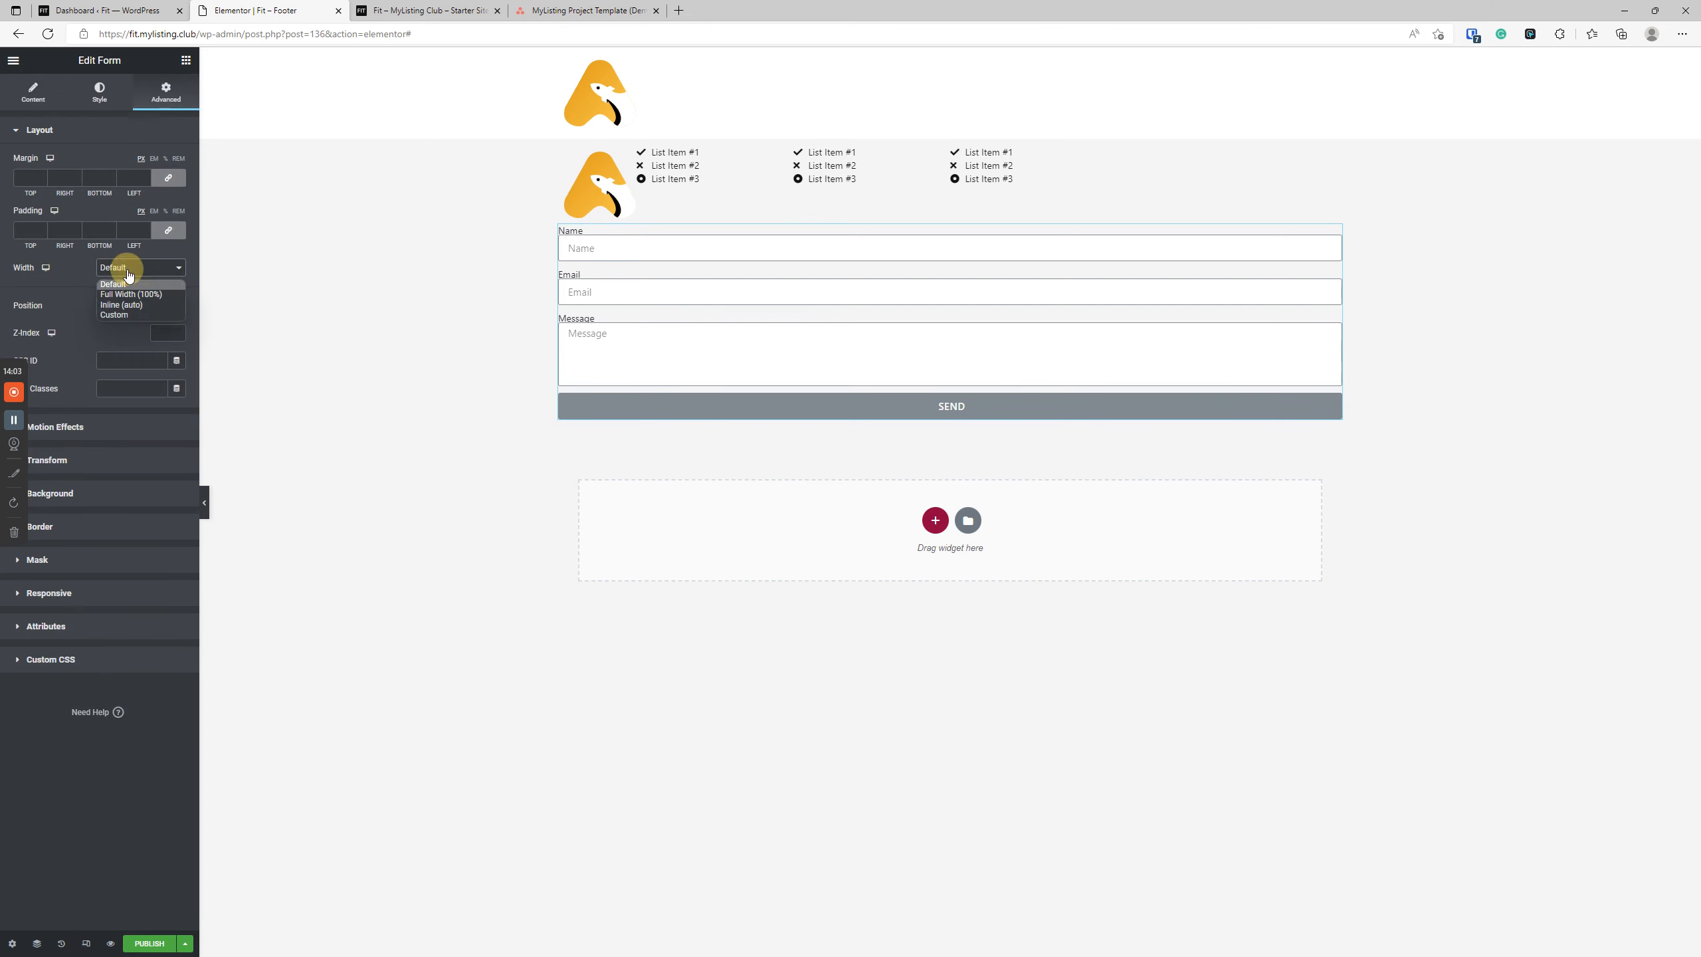
{"action": "left_click", "coordinate": [125, 316]}
{"action": "left_click", "coordinate": [158, 311]}
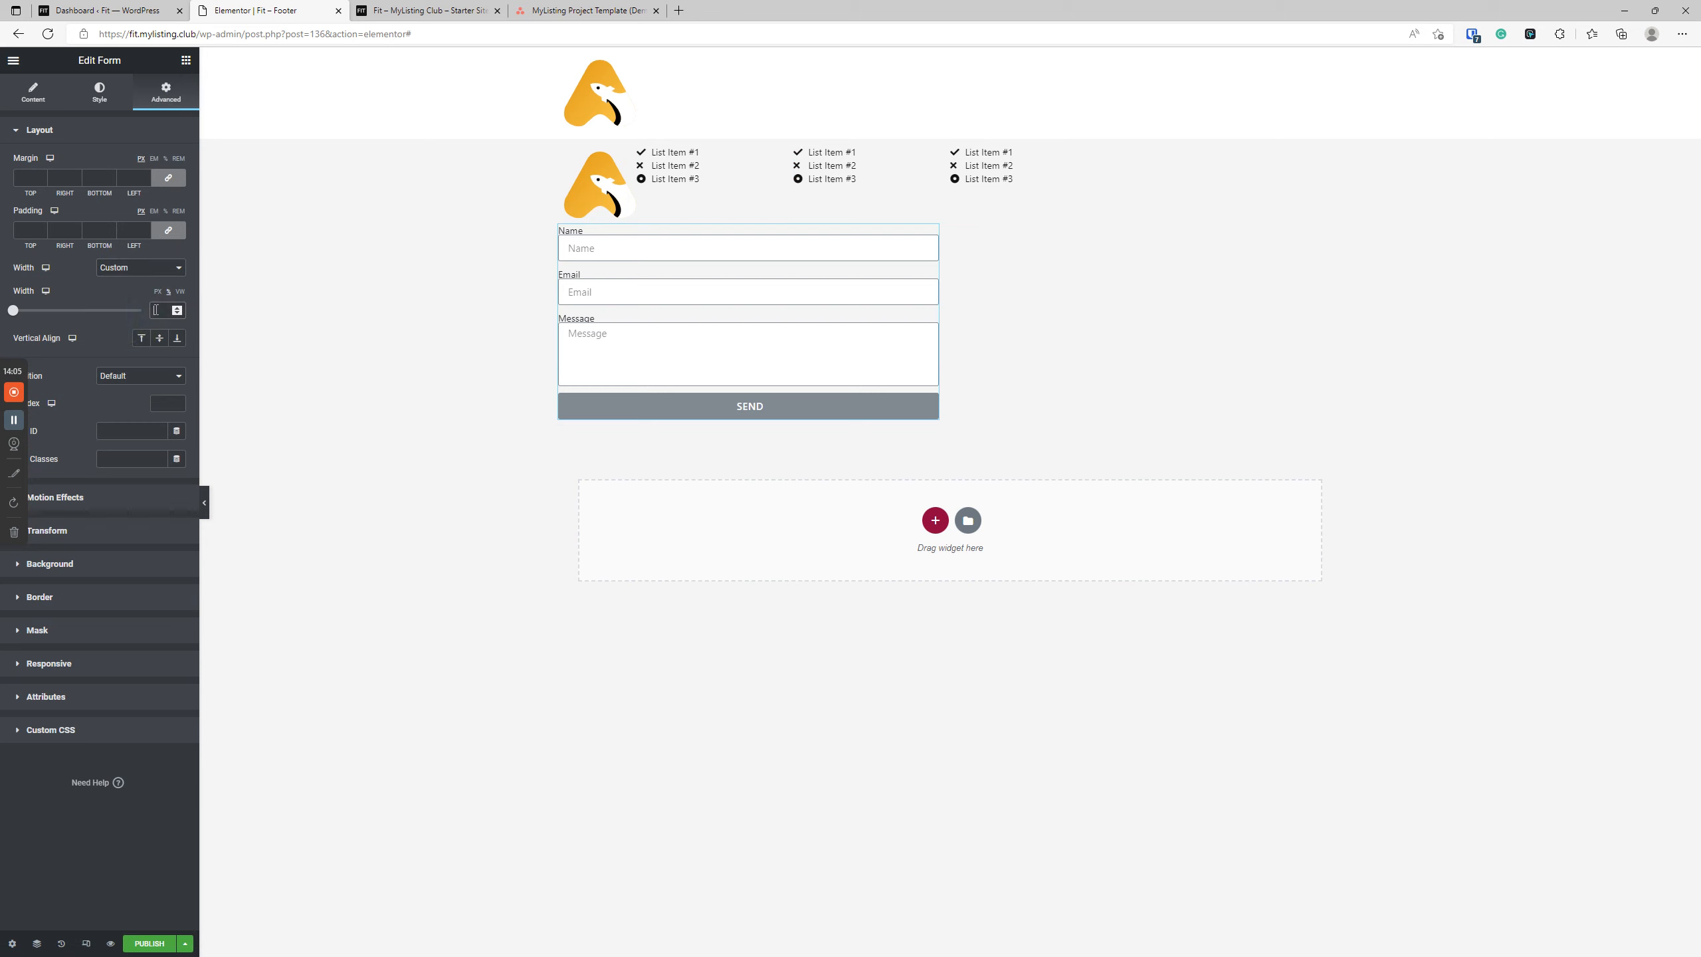
{"action": "type", "text": "30"}
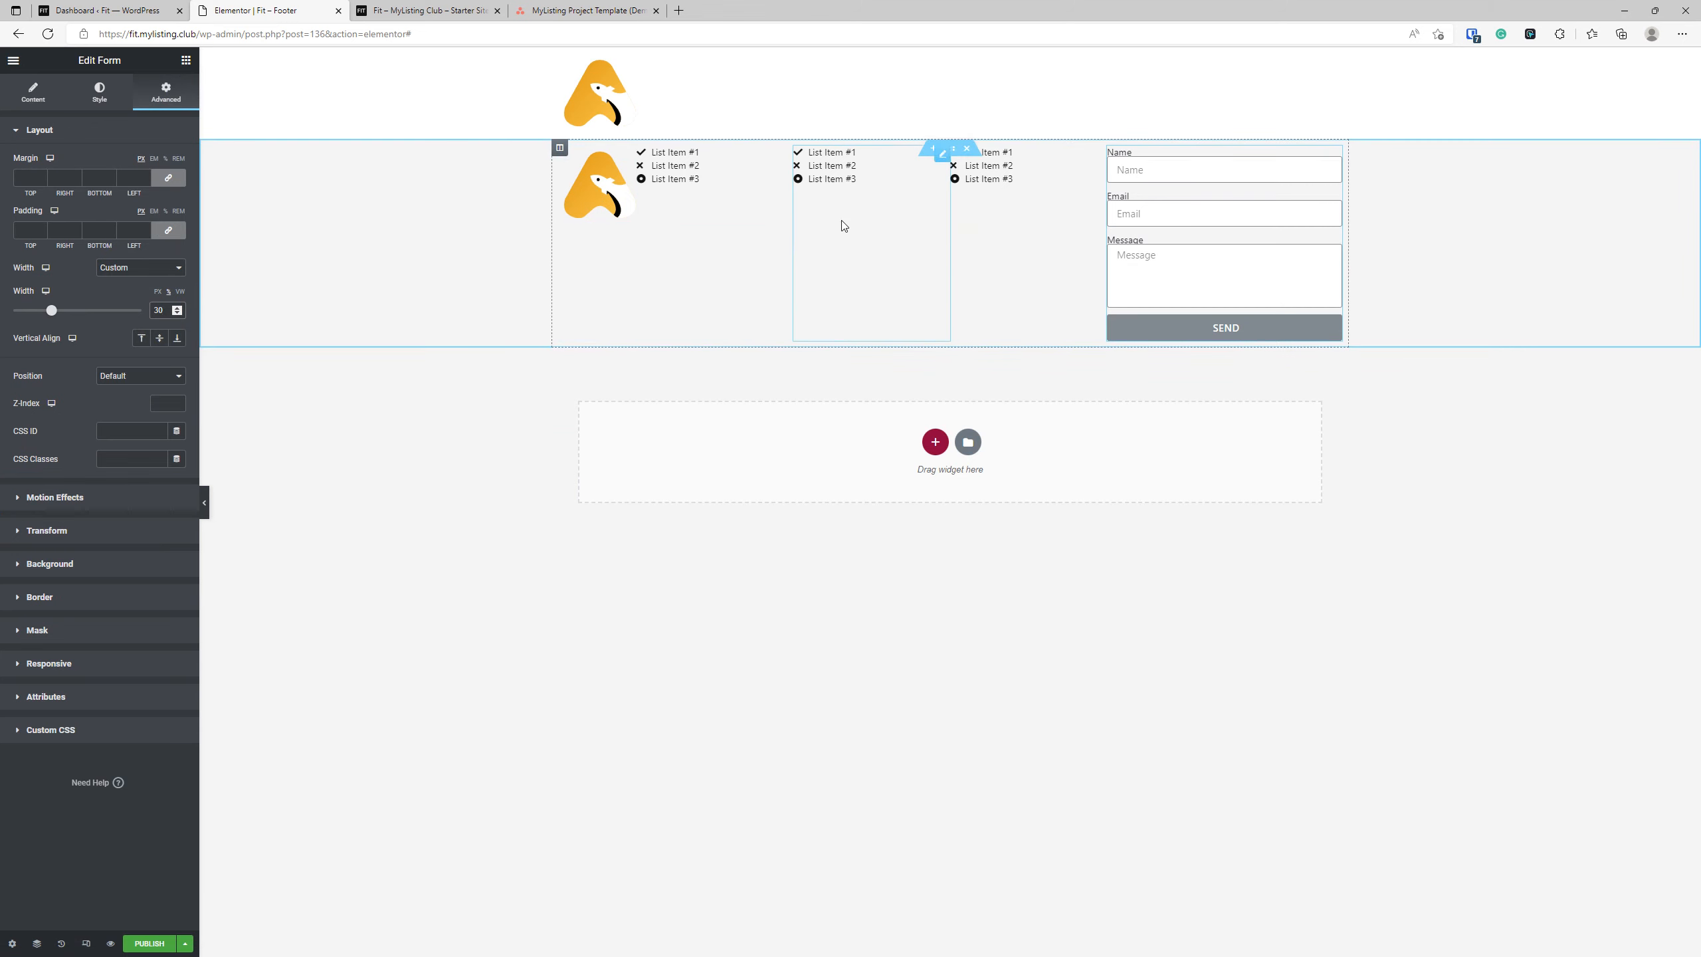
Set the footer section's vertical alignment to Middle.
{"action": "left_click", "coordinate": [950, 149]}
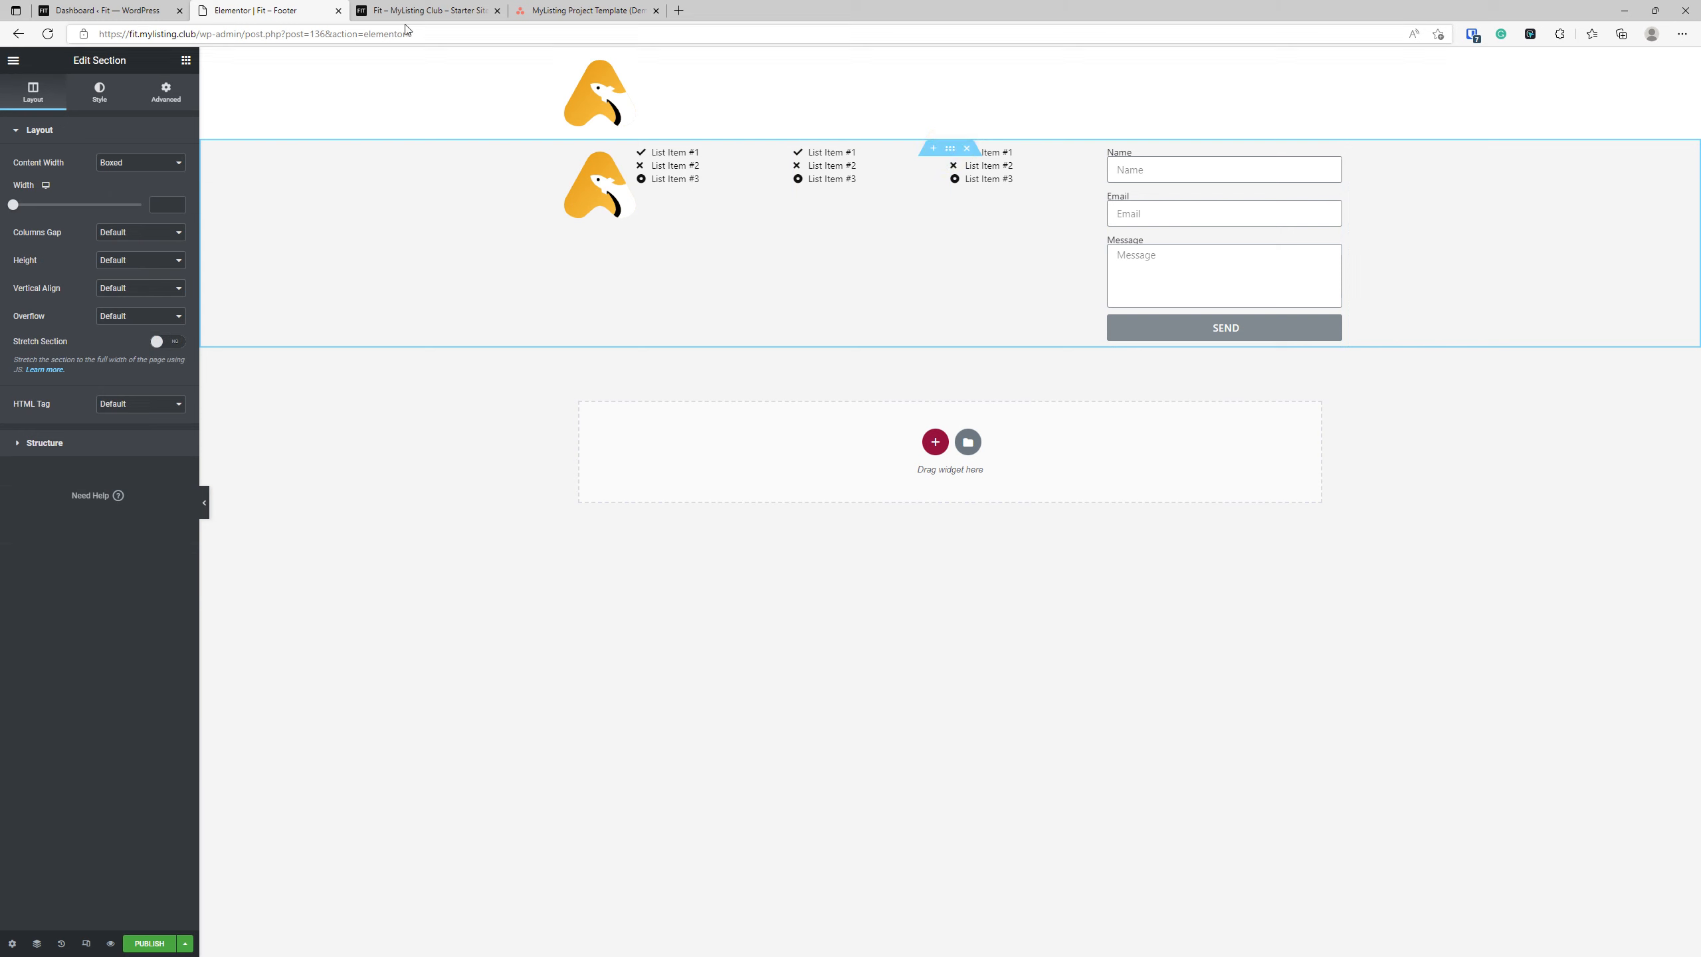
{"action": "left_click", "coordinate": [117, 289]}
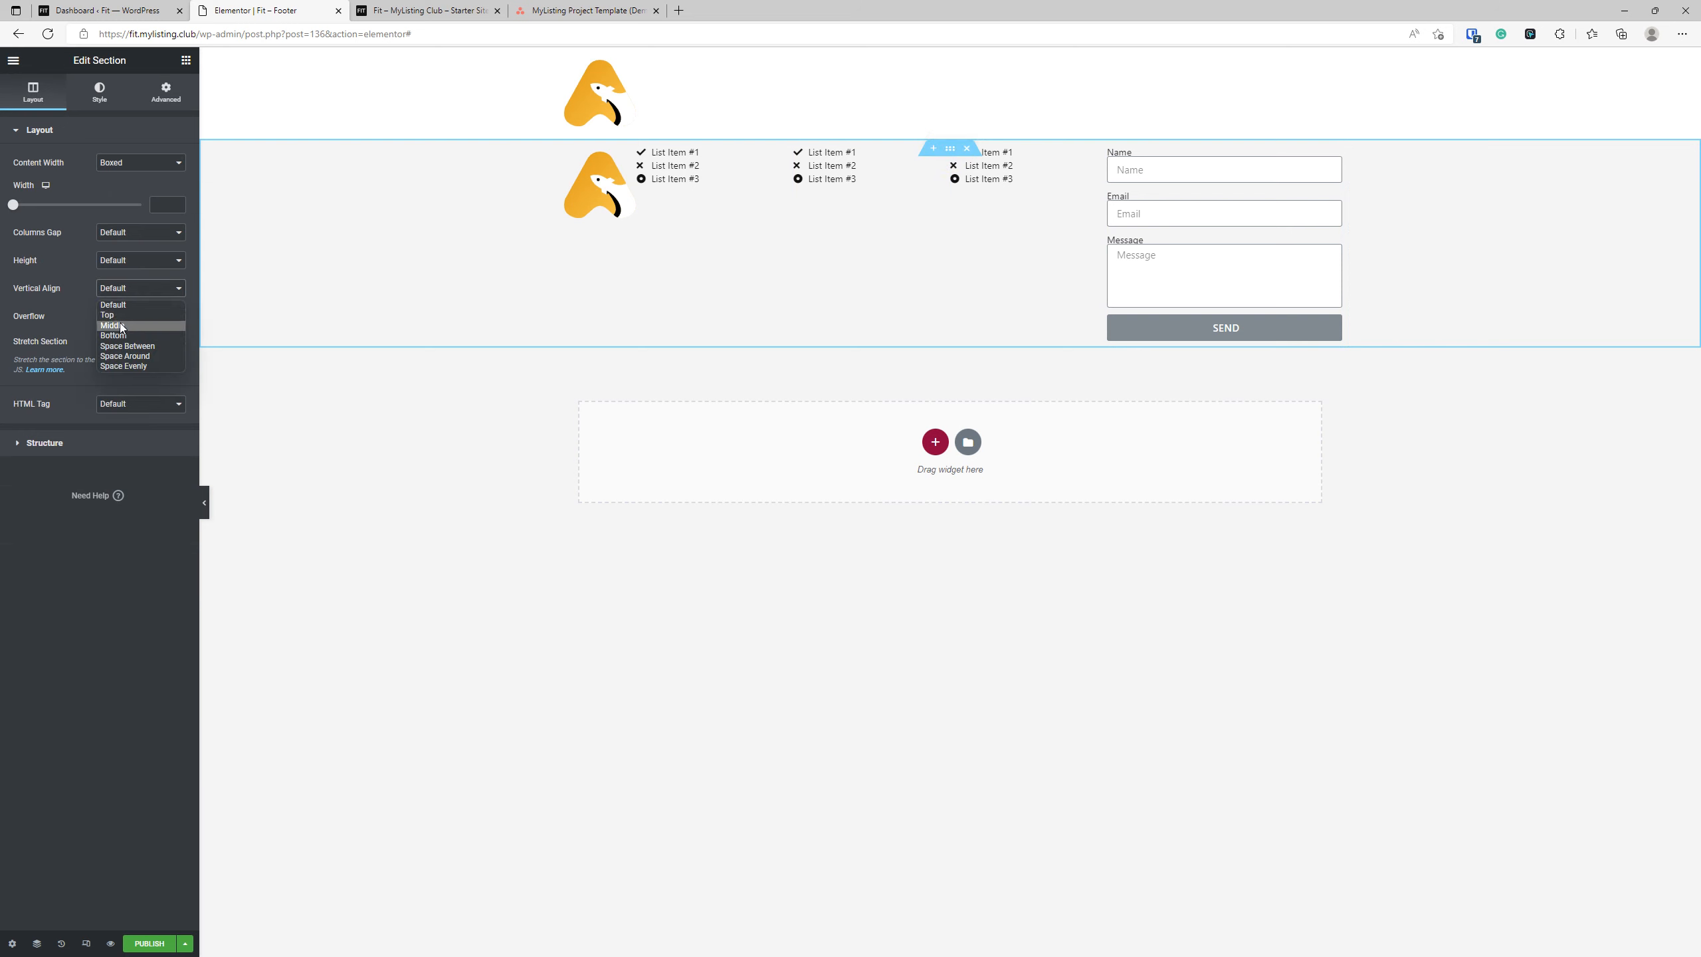
{"action": "left_click", "coordinate": [113, 326]}
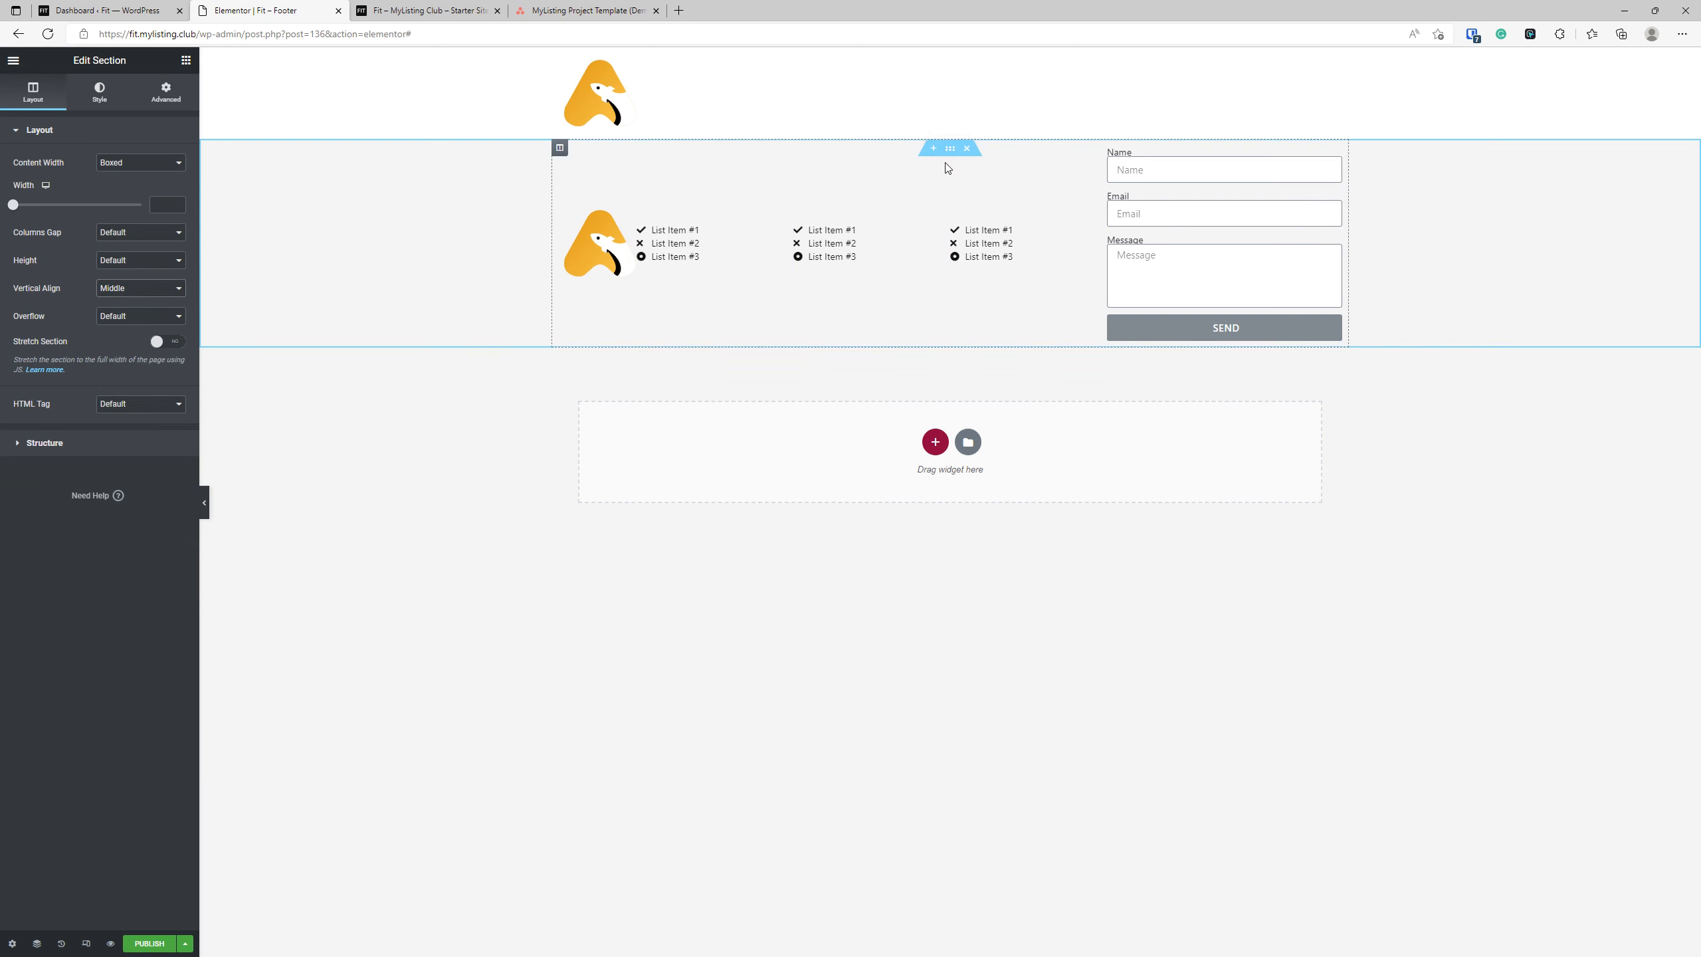
Add a four-column section below and move the logo and one icon list into its first two columns.
{"action": "left_click", "coordinate": [935, 442]}
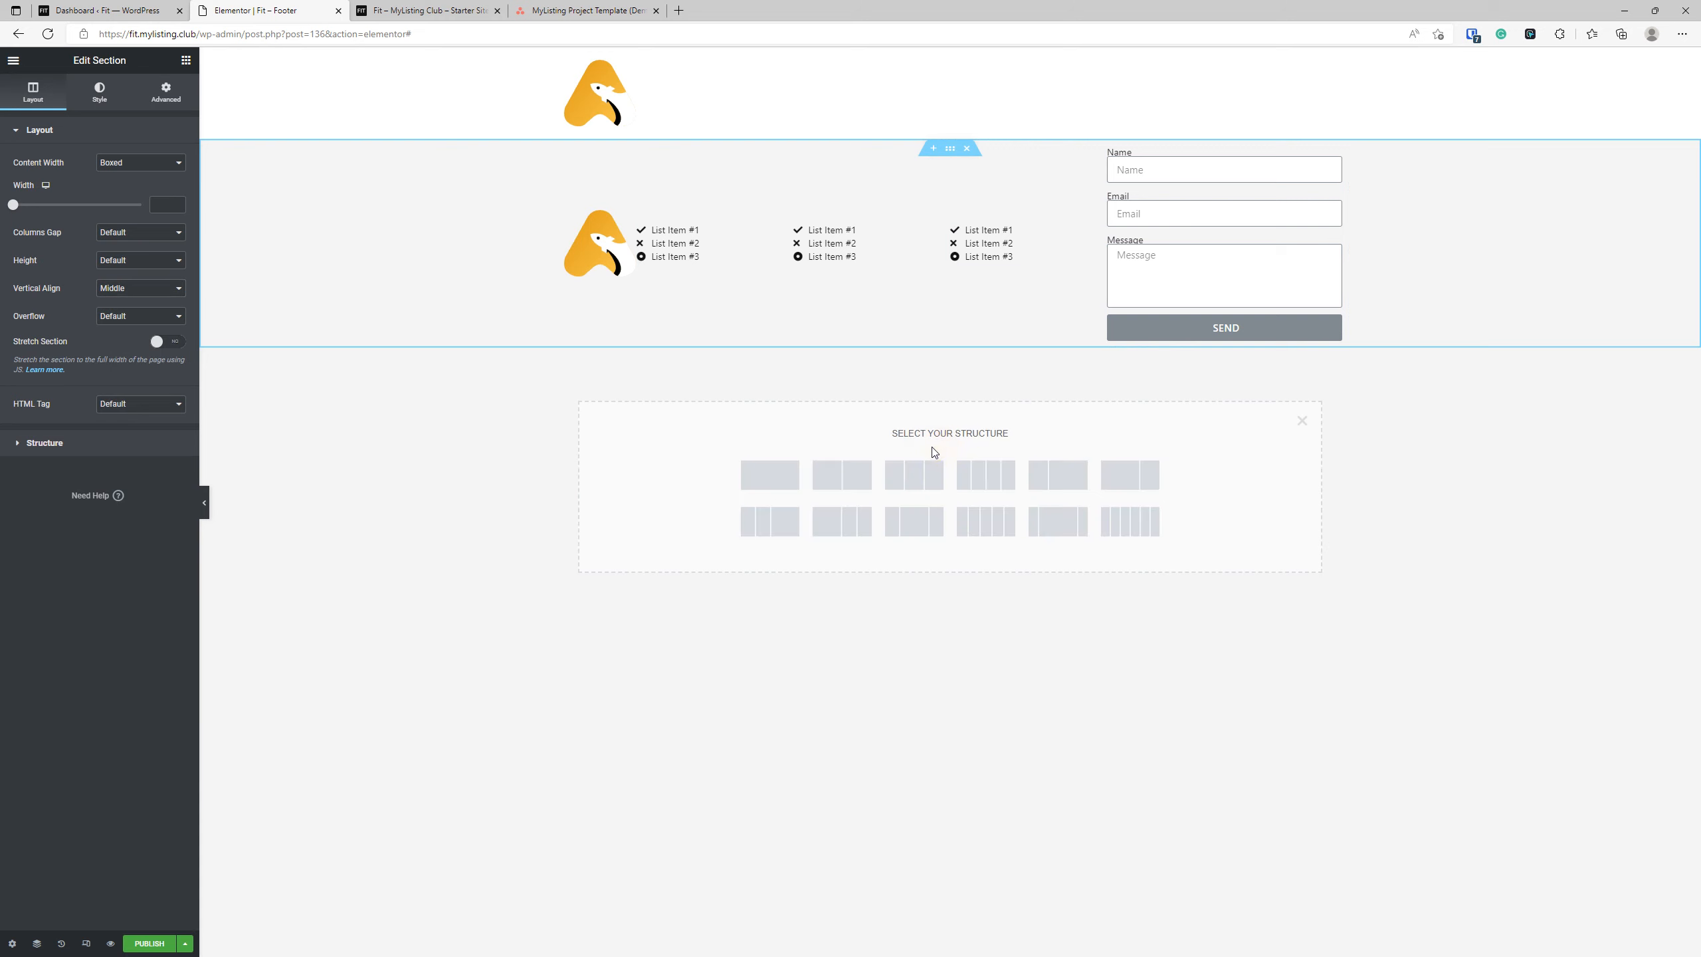
{"action": "left_click", "coordinate": [989, 477]}
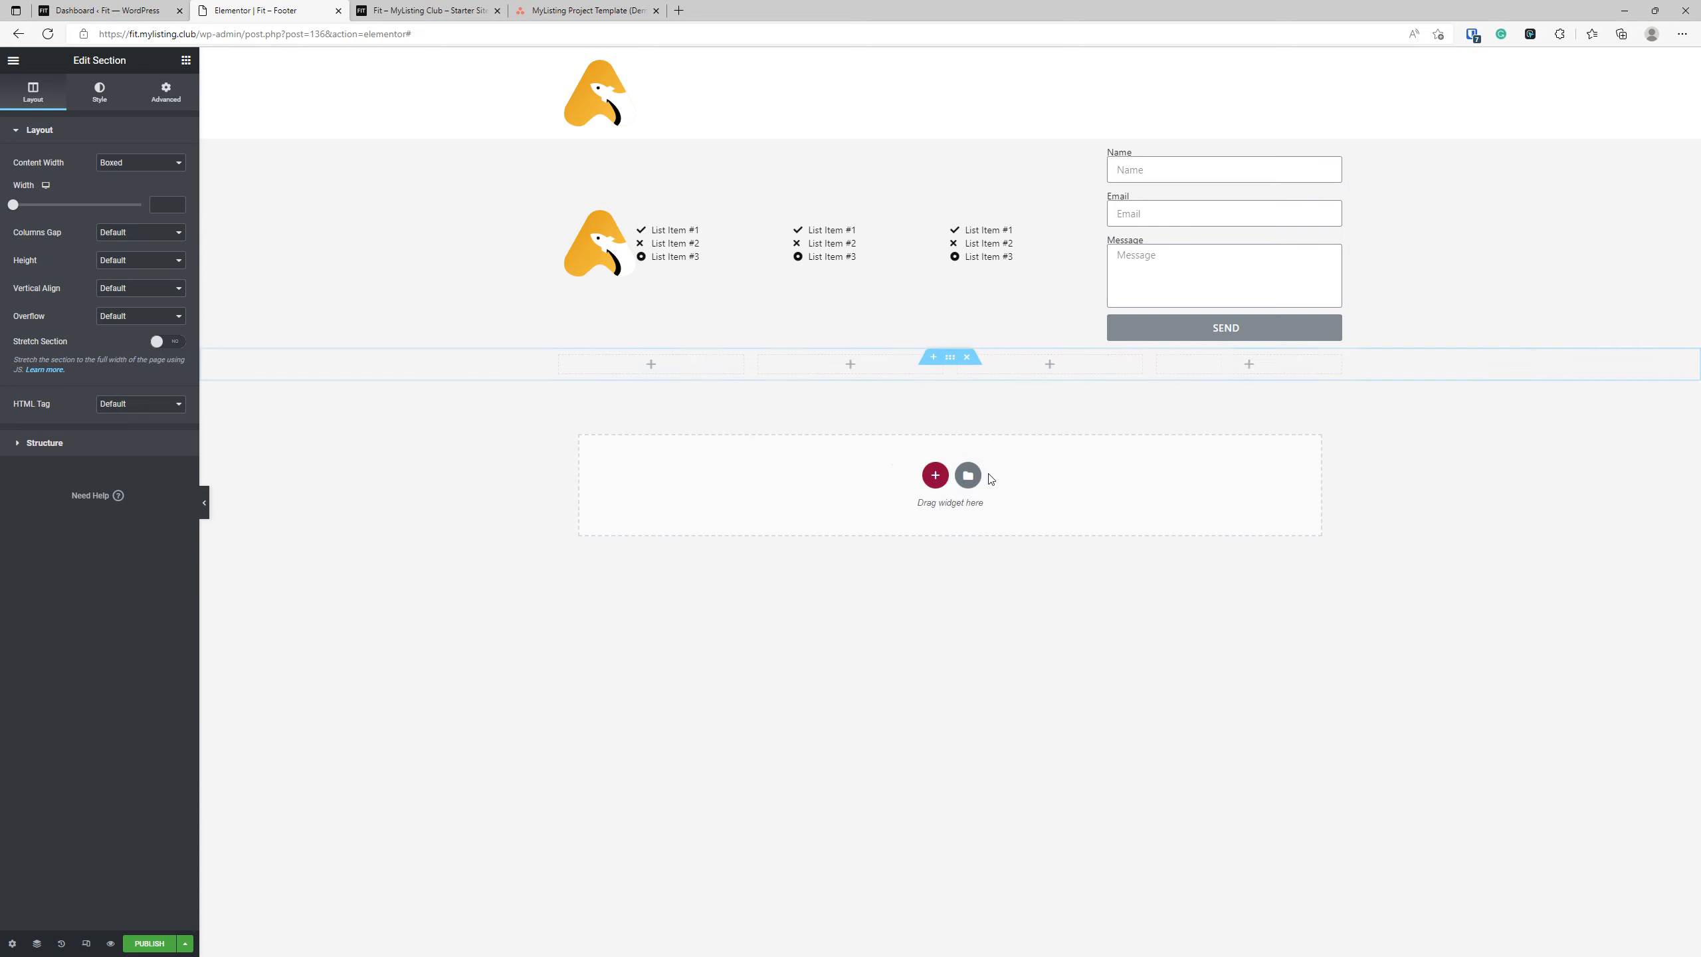
{"action": "left_click_drag", "start_coordinate": [592, 253], "coordinate": [656, 367]}
{"action": "left_click_drag", "start_coordinate": [703, 232], "coordinate": [874, 365]}
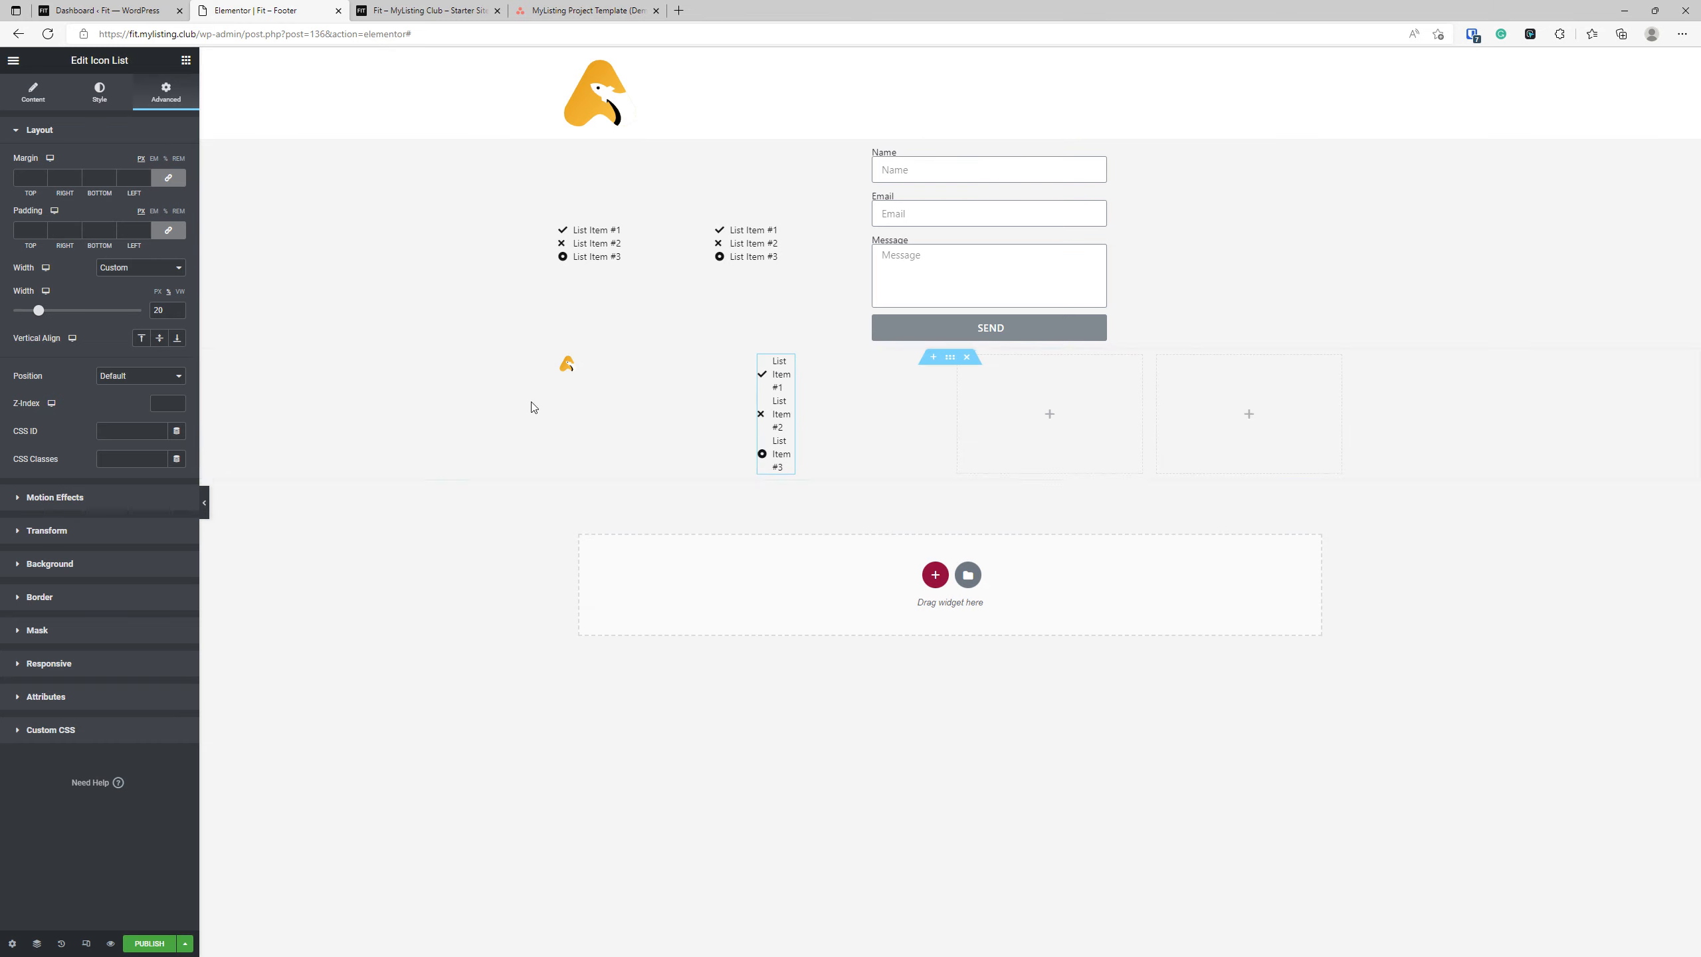
Reset the widths of the moved logo and icon list to Default.
{"action": "left_click", "coordinate": [567, 365]}
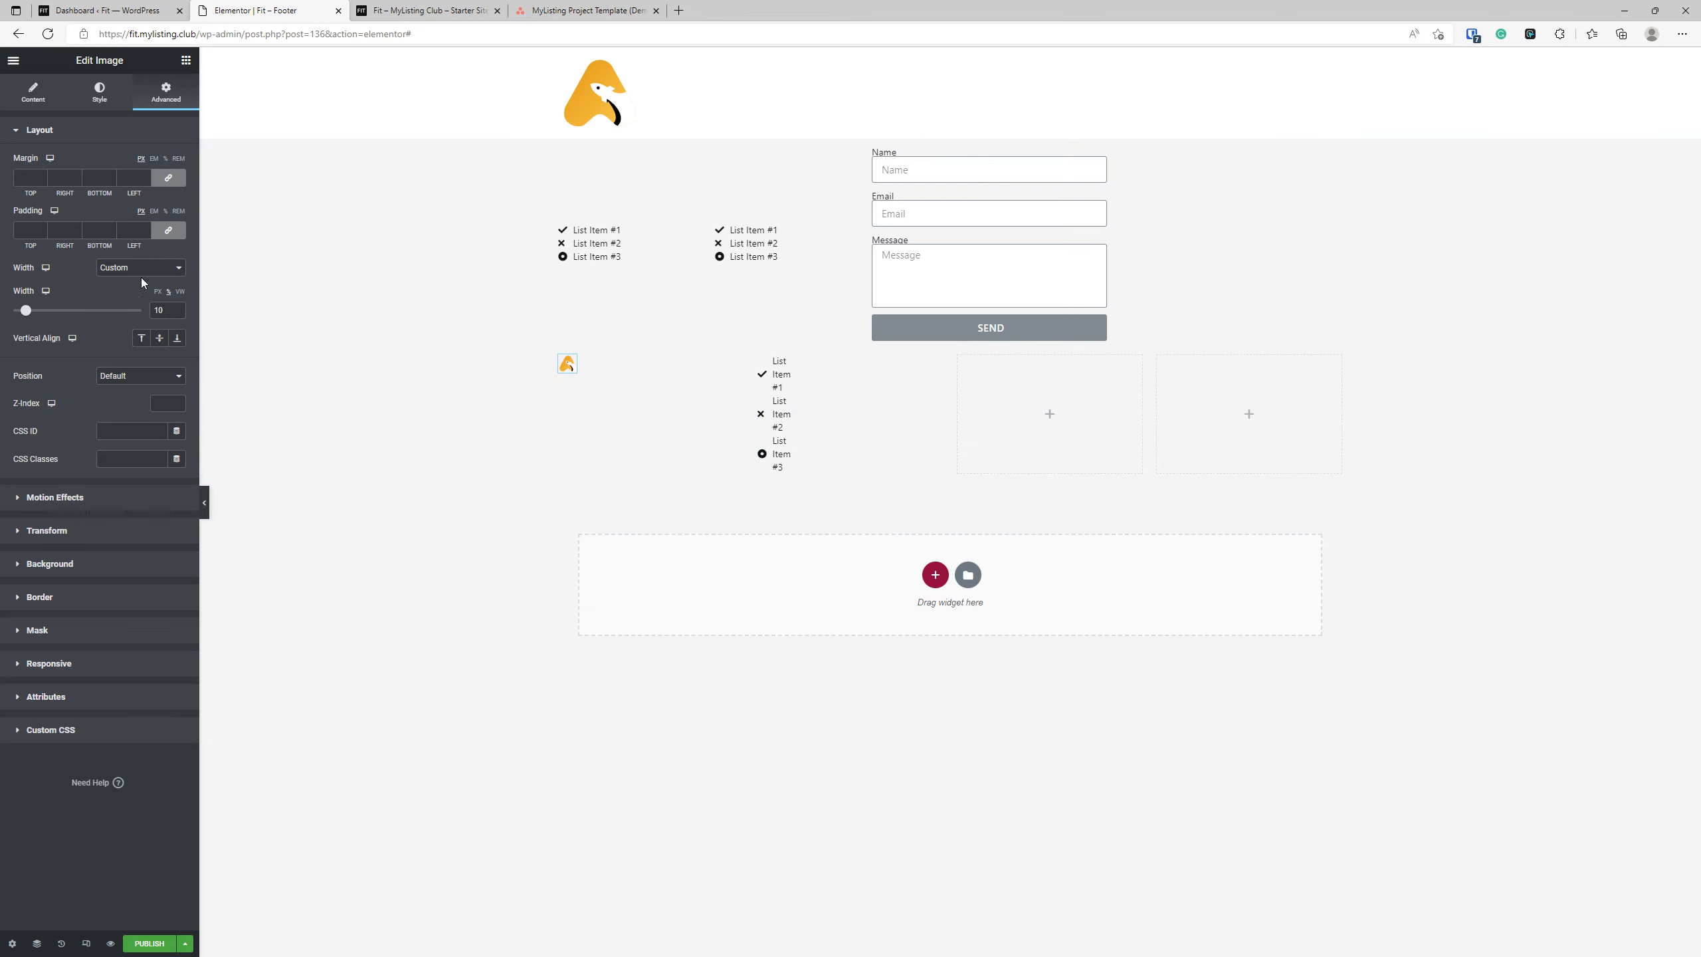
{"action": "left_click", "coordinate": [117, 268]}
{"action": "left_click", "coordinate": [115, 262]}
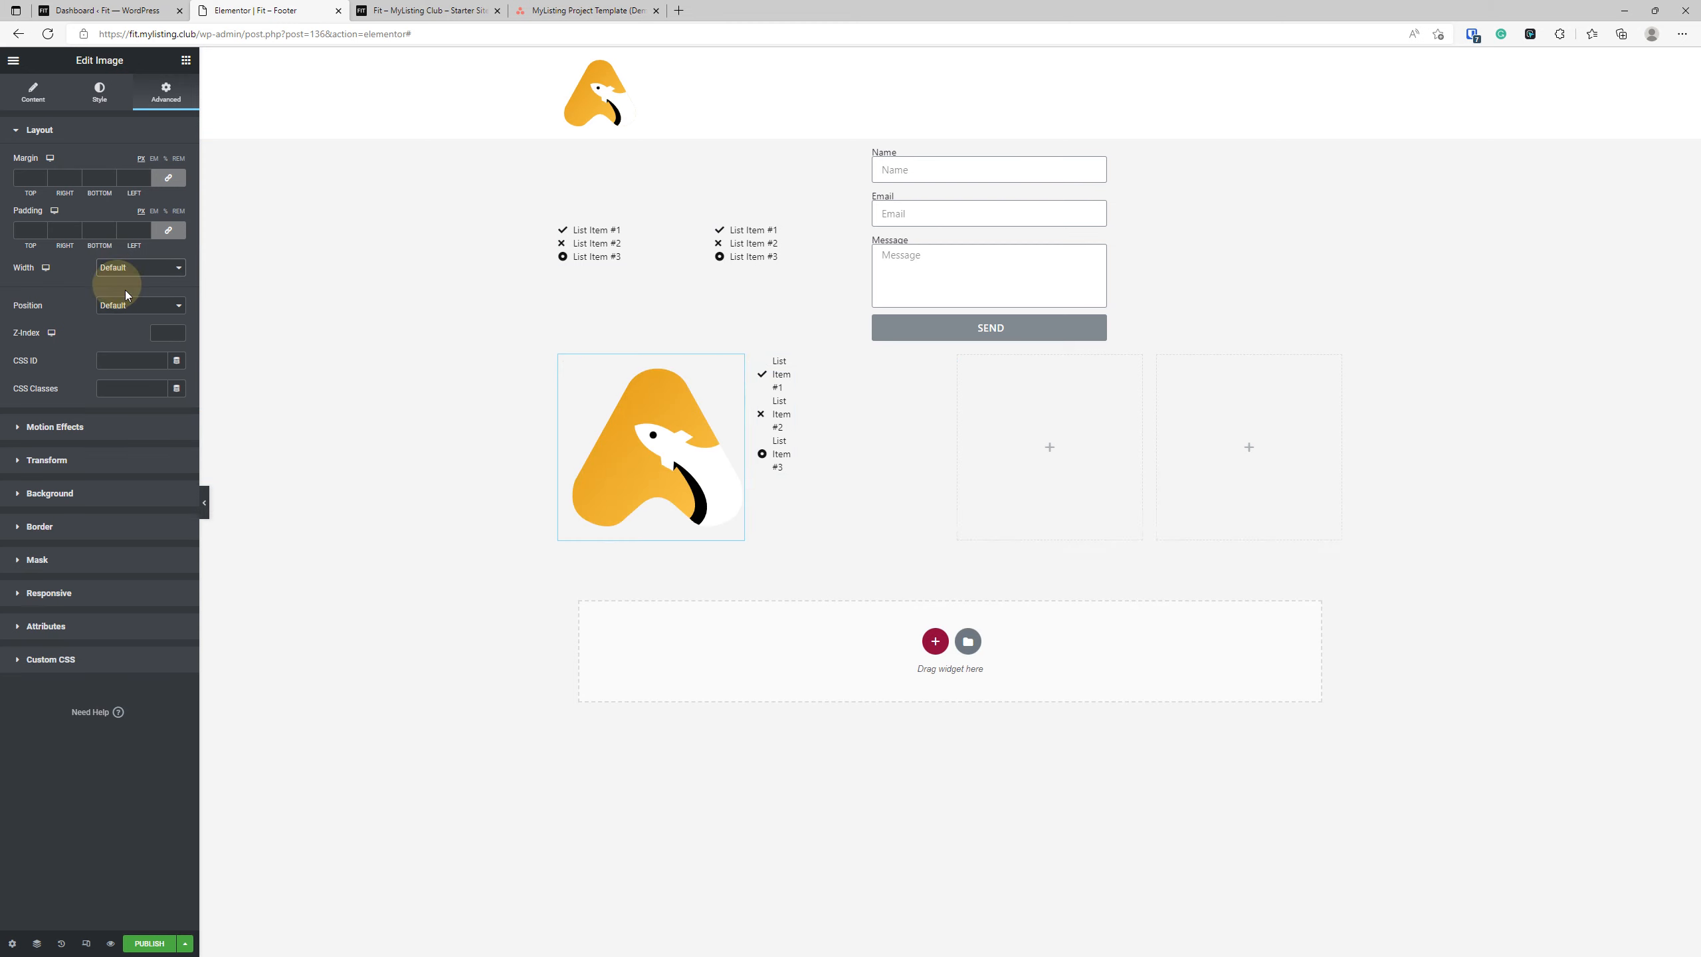
{"action": "left_click", "coordinate": [774, 395]}
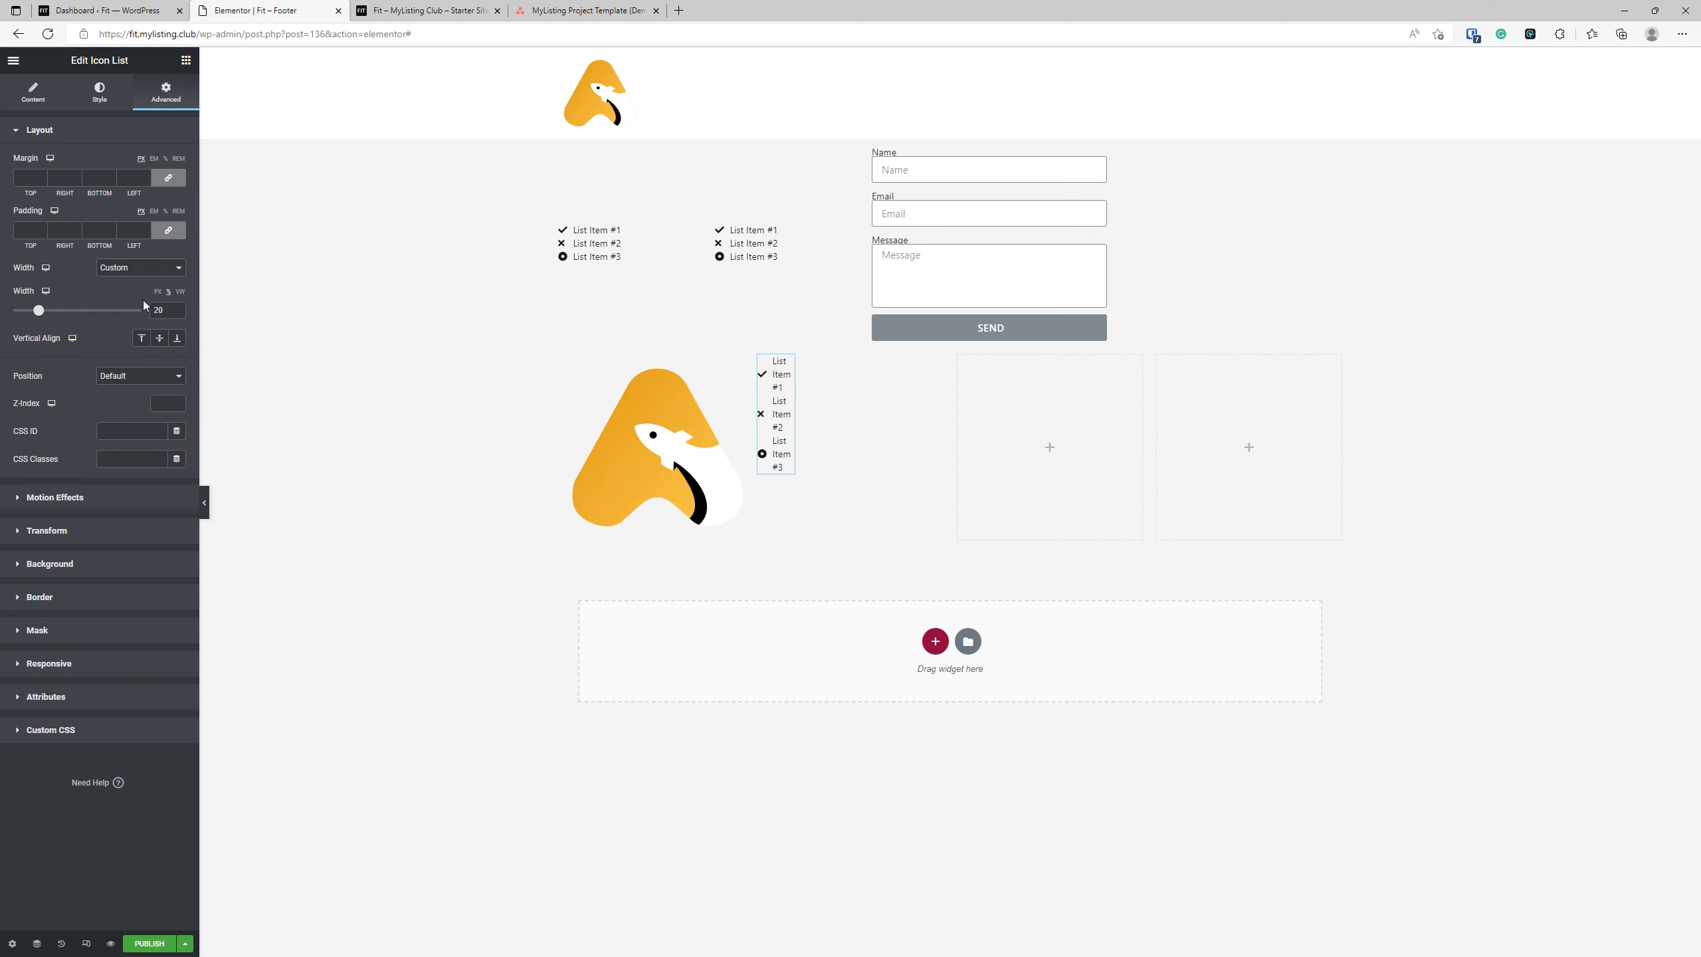
{"action": "left_click", "coordinate": [148, 267]}
{"action": "left_click", "coordinate": [141, 262]}
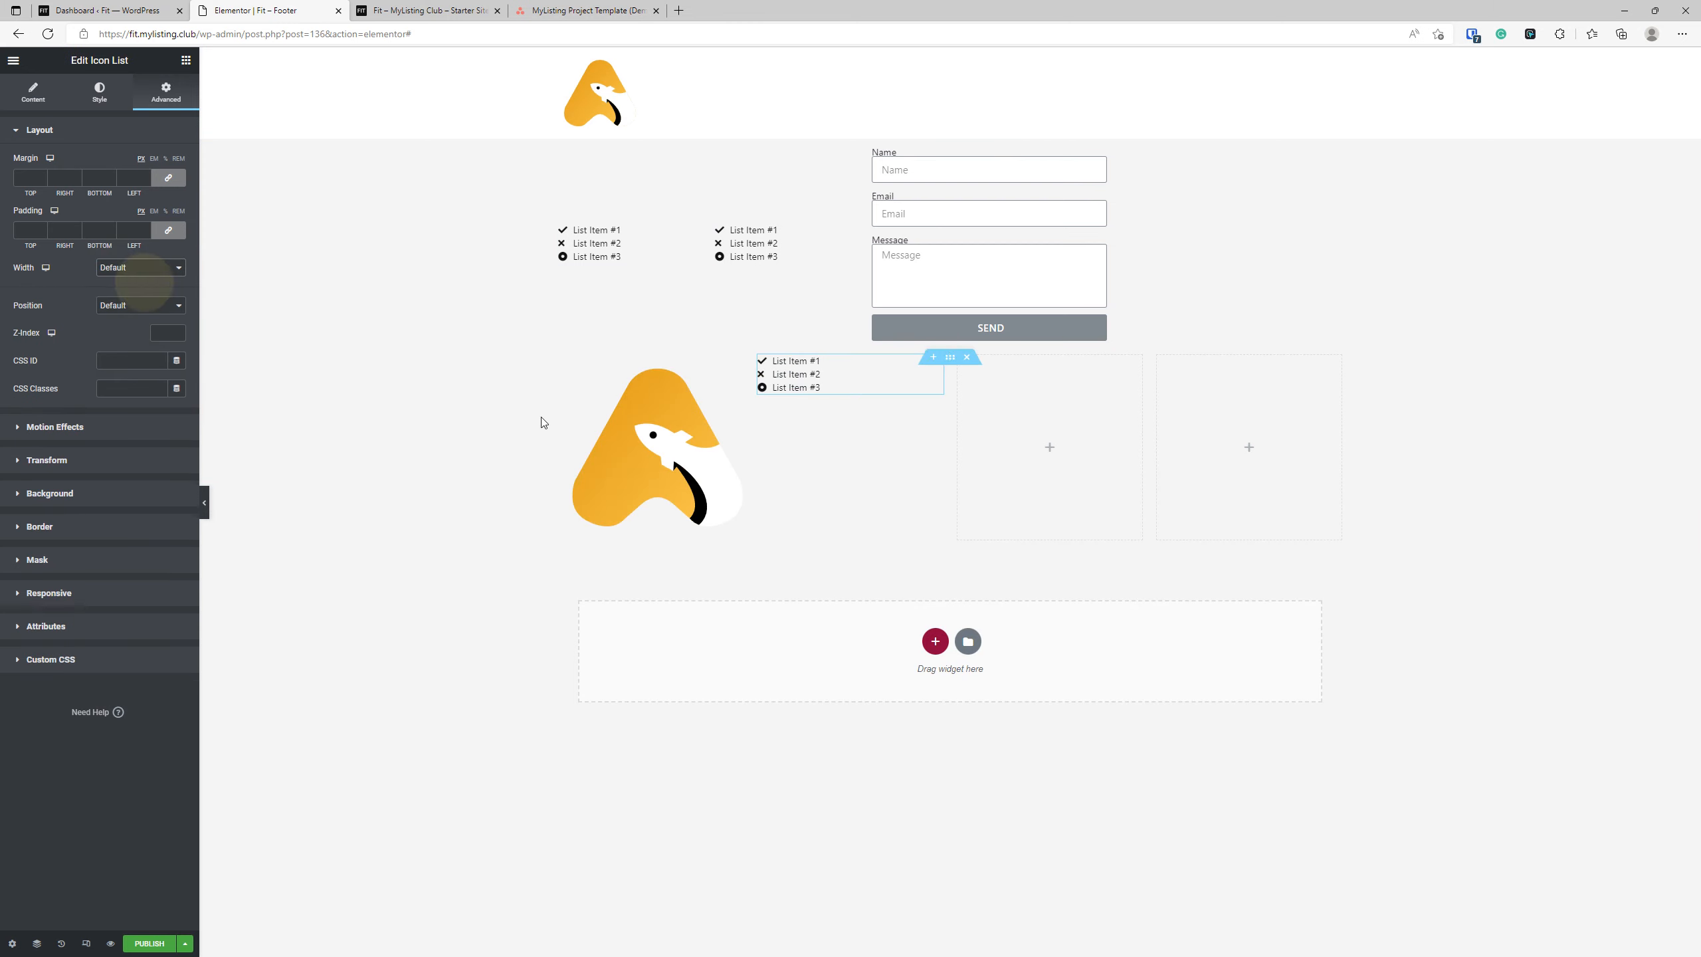
Copy the icon list from the second column and paste it into the third and fourth columns.
{"action": "right_click", "coordinate": [814, 379]}
{"action": "left_click", "coordinate": [1014, 436]}
{"action": "right_click", "coordinate": [1019, 433]}
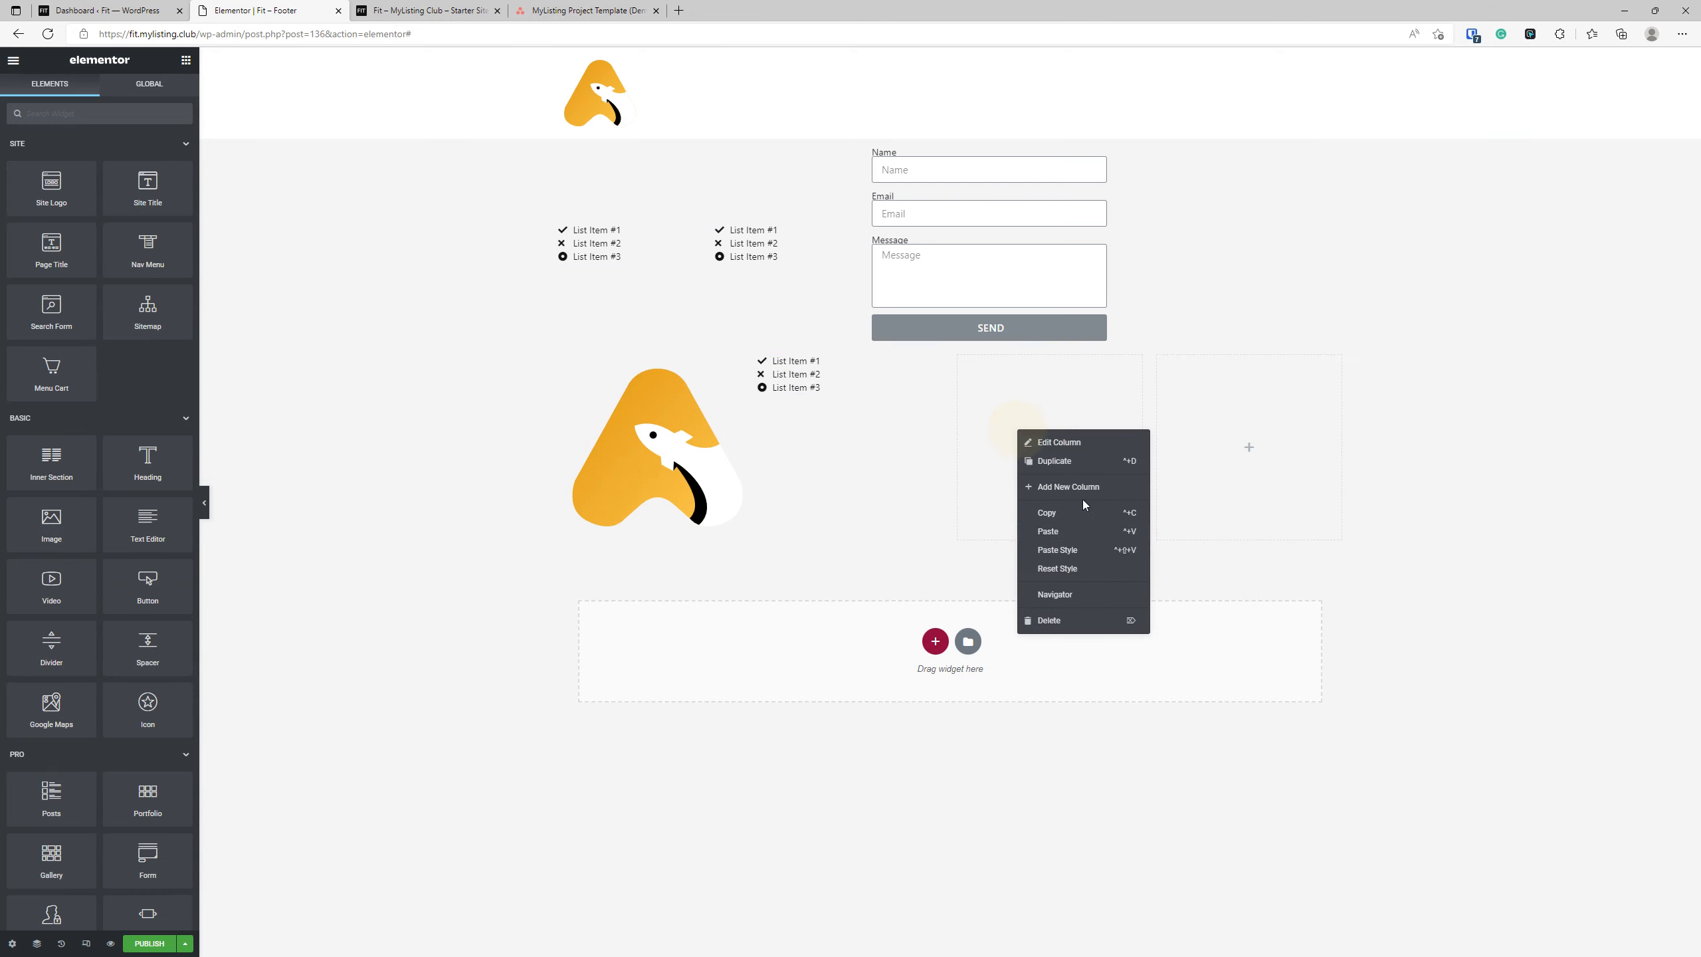
{"action": "left_click", "coordinate": [1088, 533]}
{"action": "right_click", "coordinate": [1239, 422]}
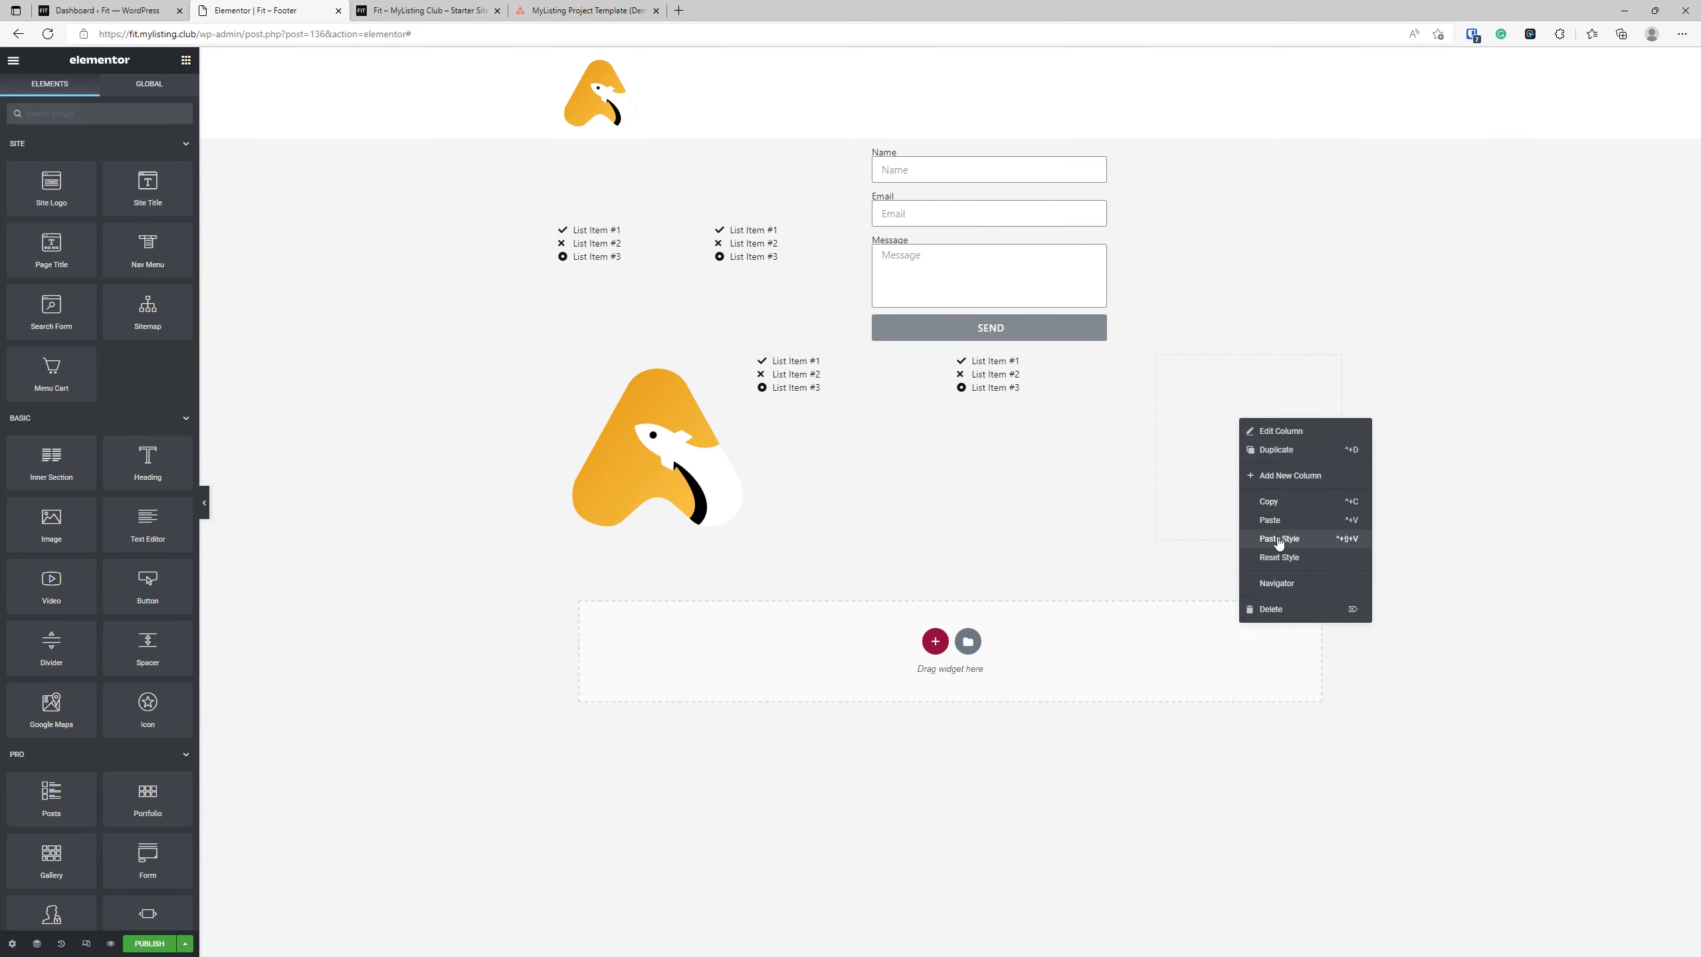
{"action": "left_click", "coordinate": [1279, 528]}
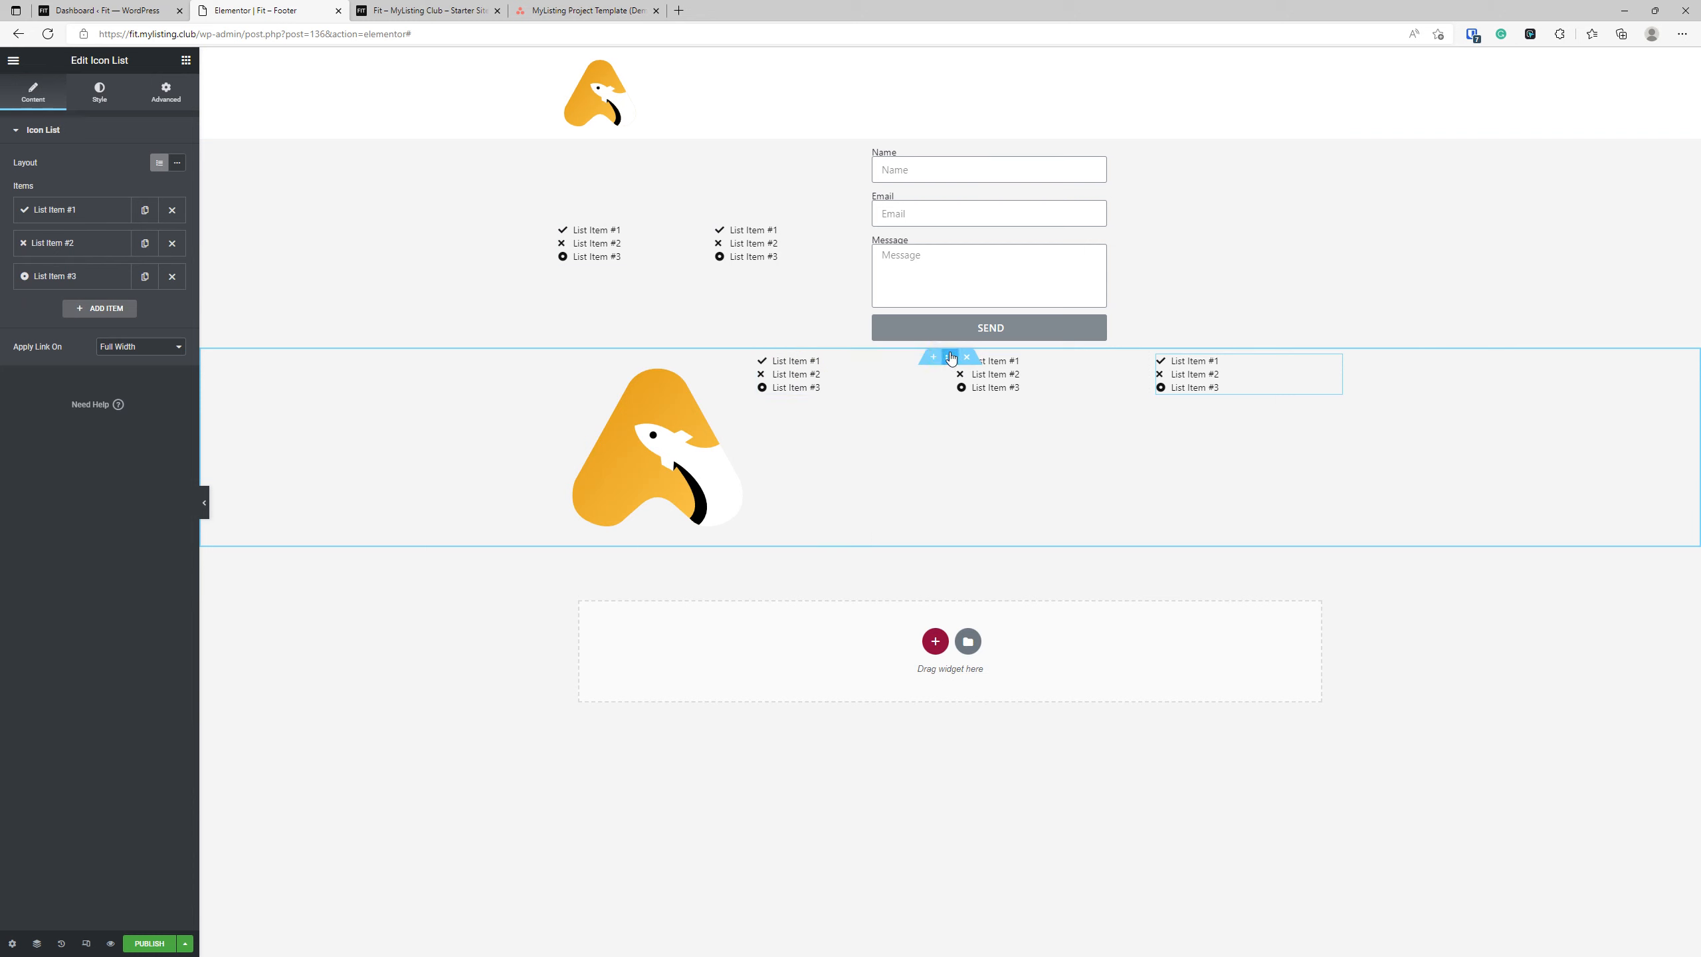
Set the four-column section's vertical alignment to Middle and delete the old section containing the form above it.
{"action": "left_click", "coordinate": [146, 295]}
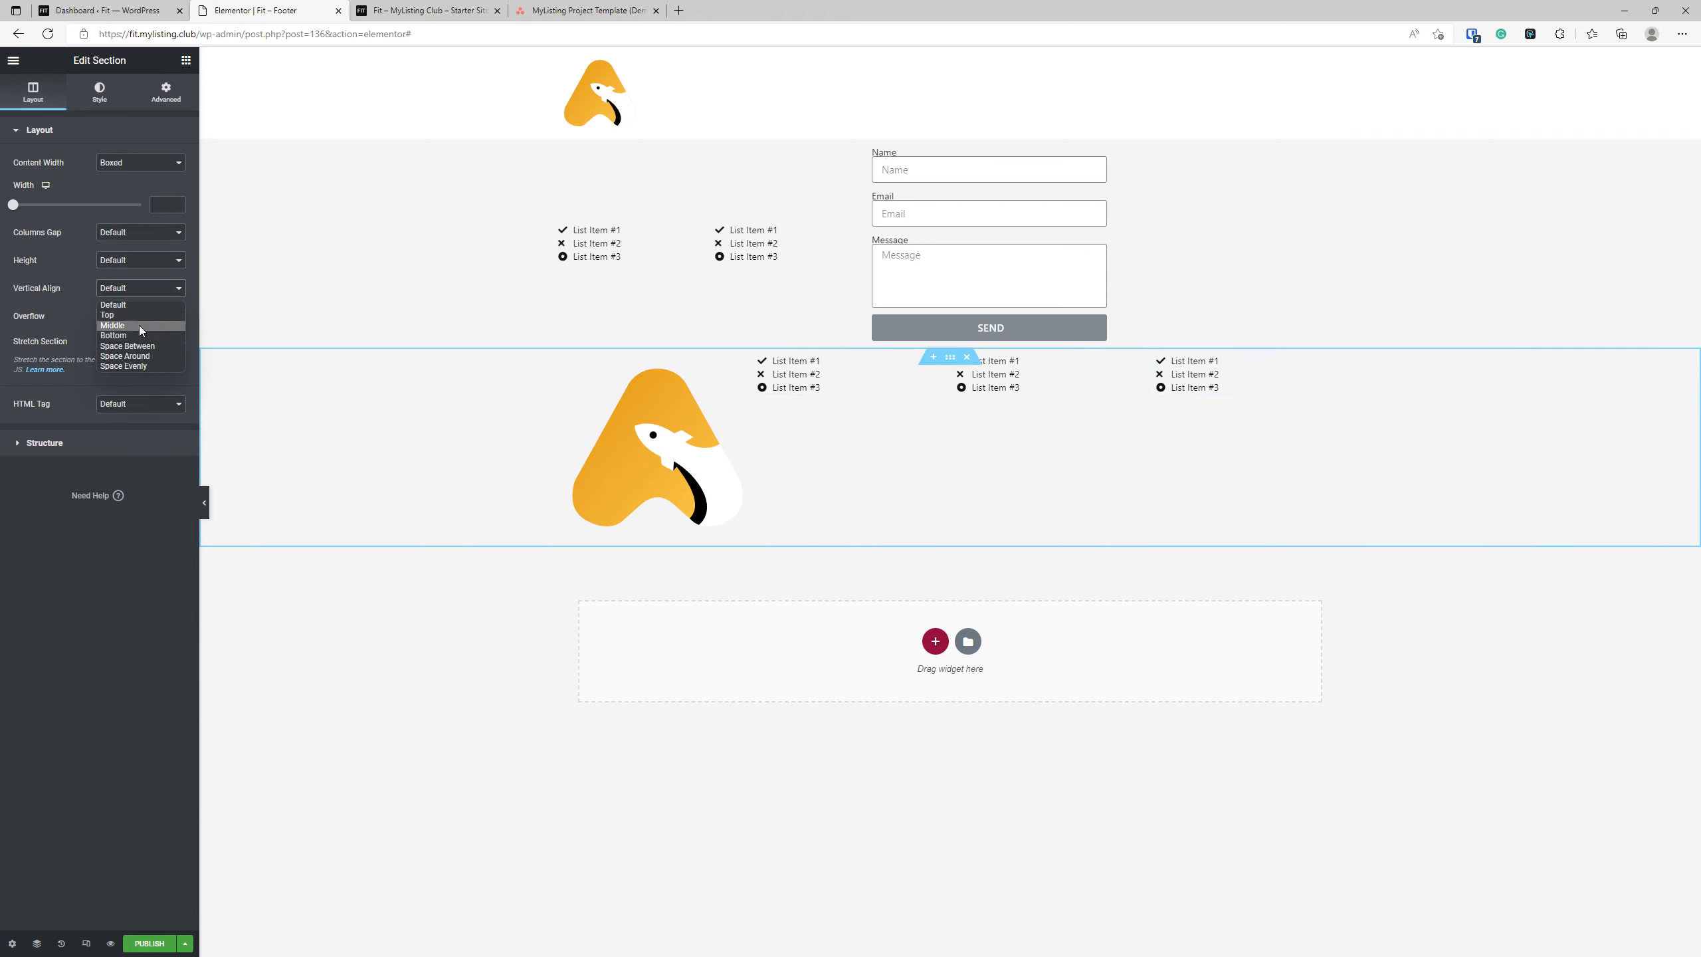
{"action": "left_click", "coordinate": [138, 324]}
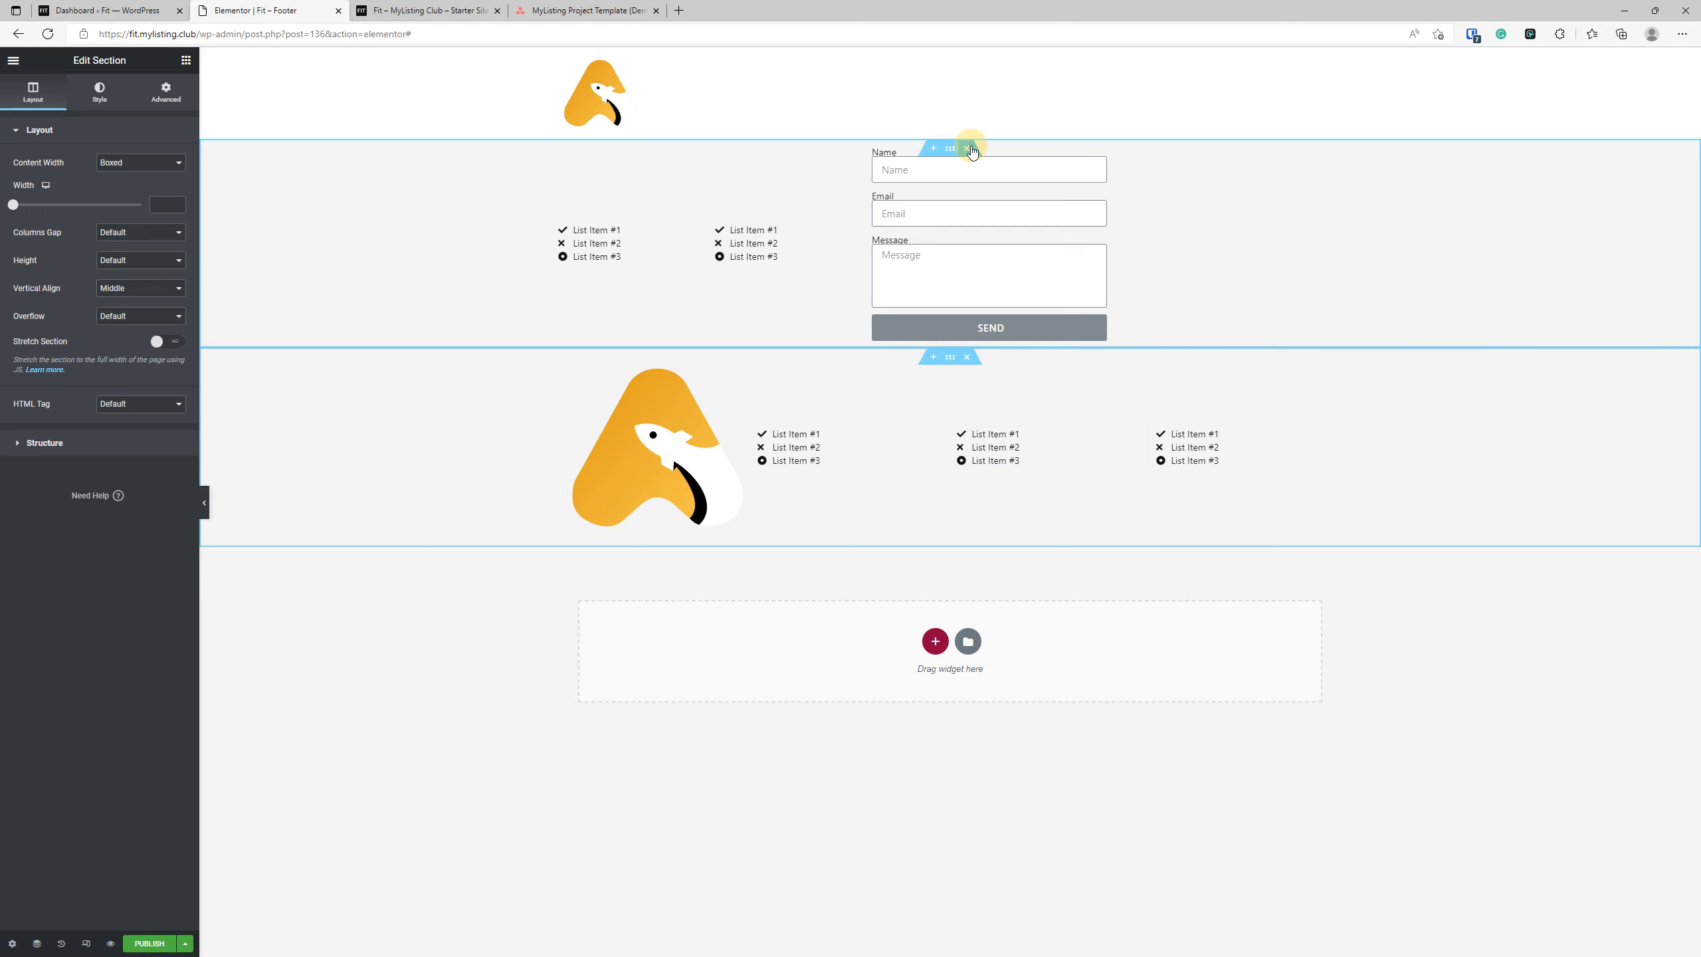
{"action": "left_click", "coordinate": [966, 148]}
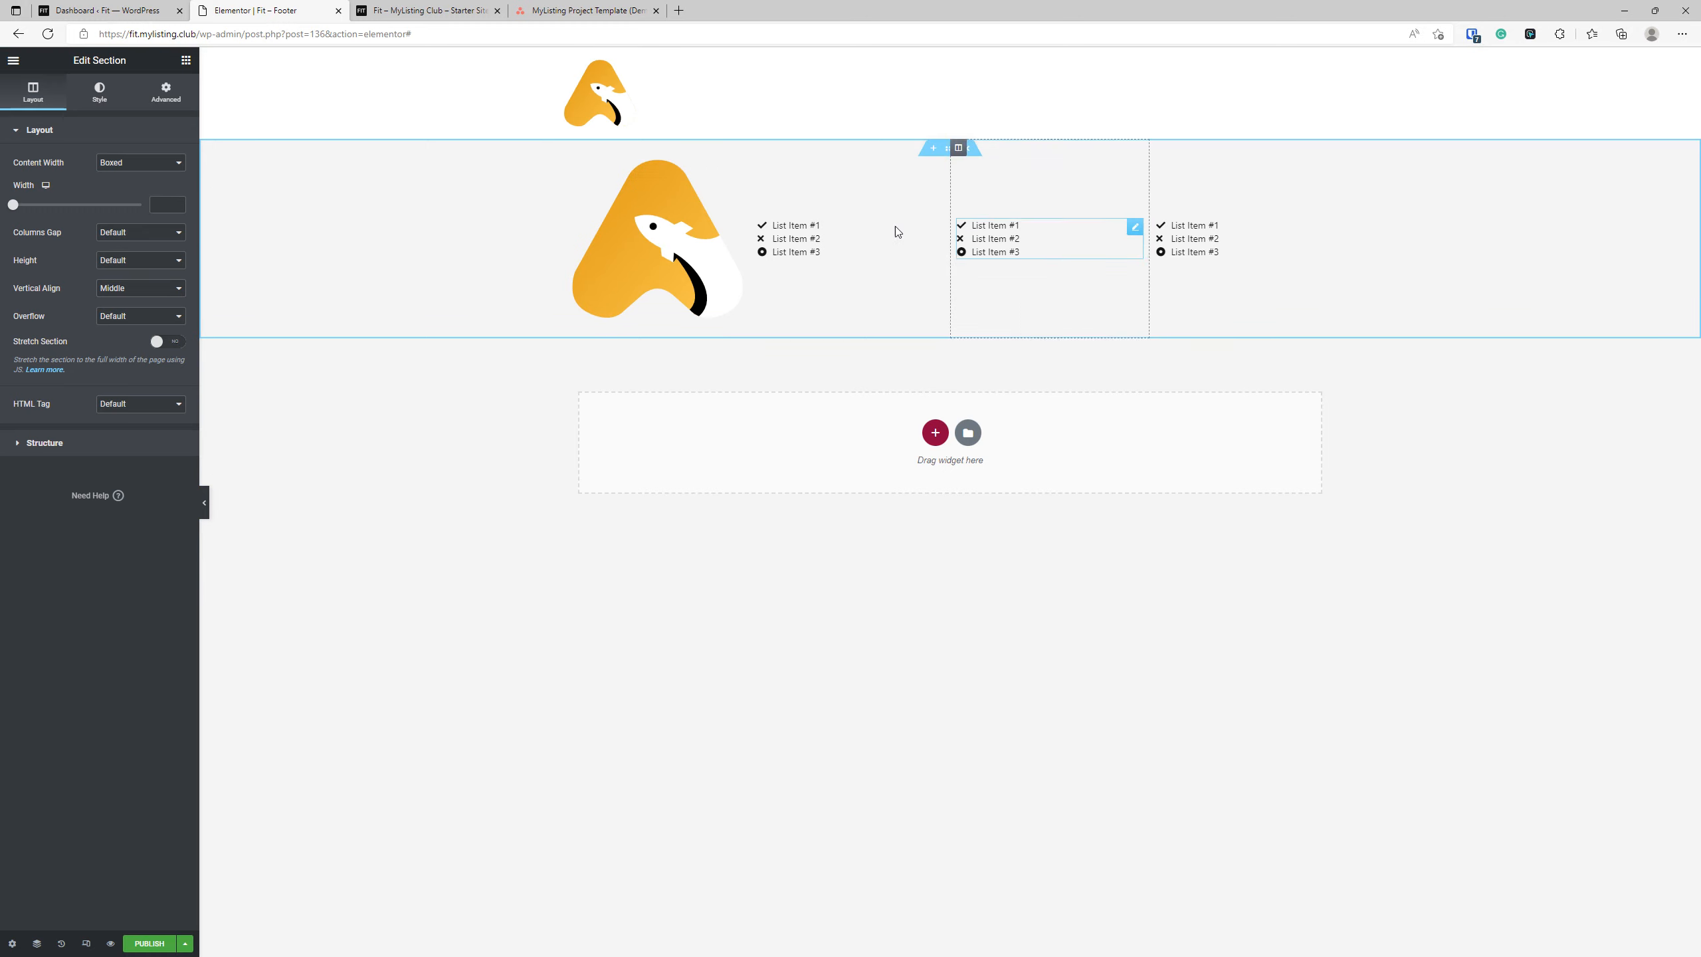
Publish the footer template with a display condition that includes the Entire Site.
{"action": "left_click", "coordinate": [149, 943]}
{"action": "left_click", "coordinate": [890, 549]}
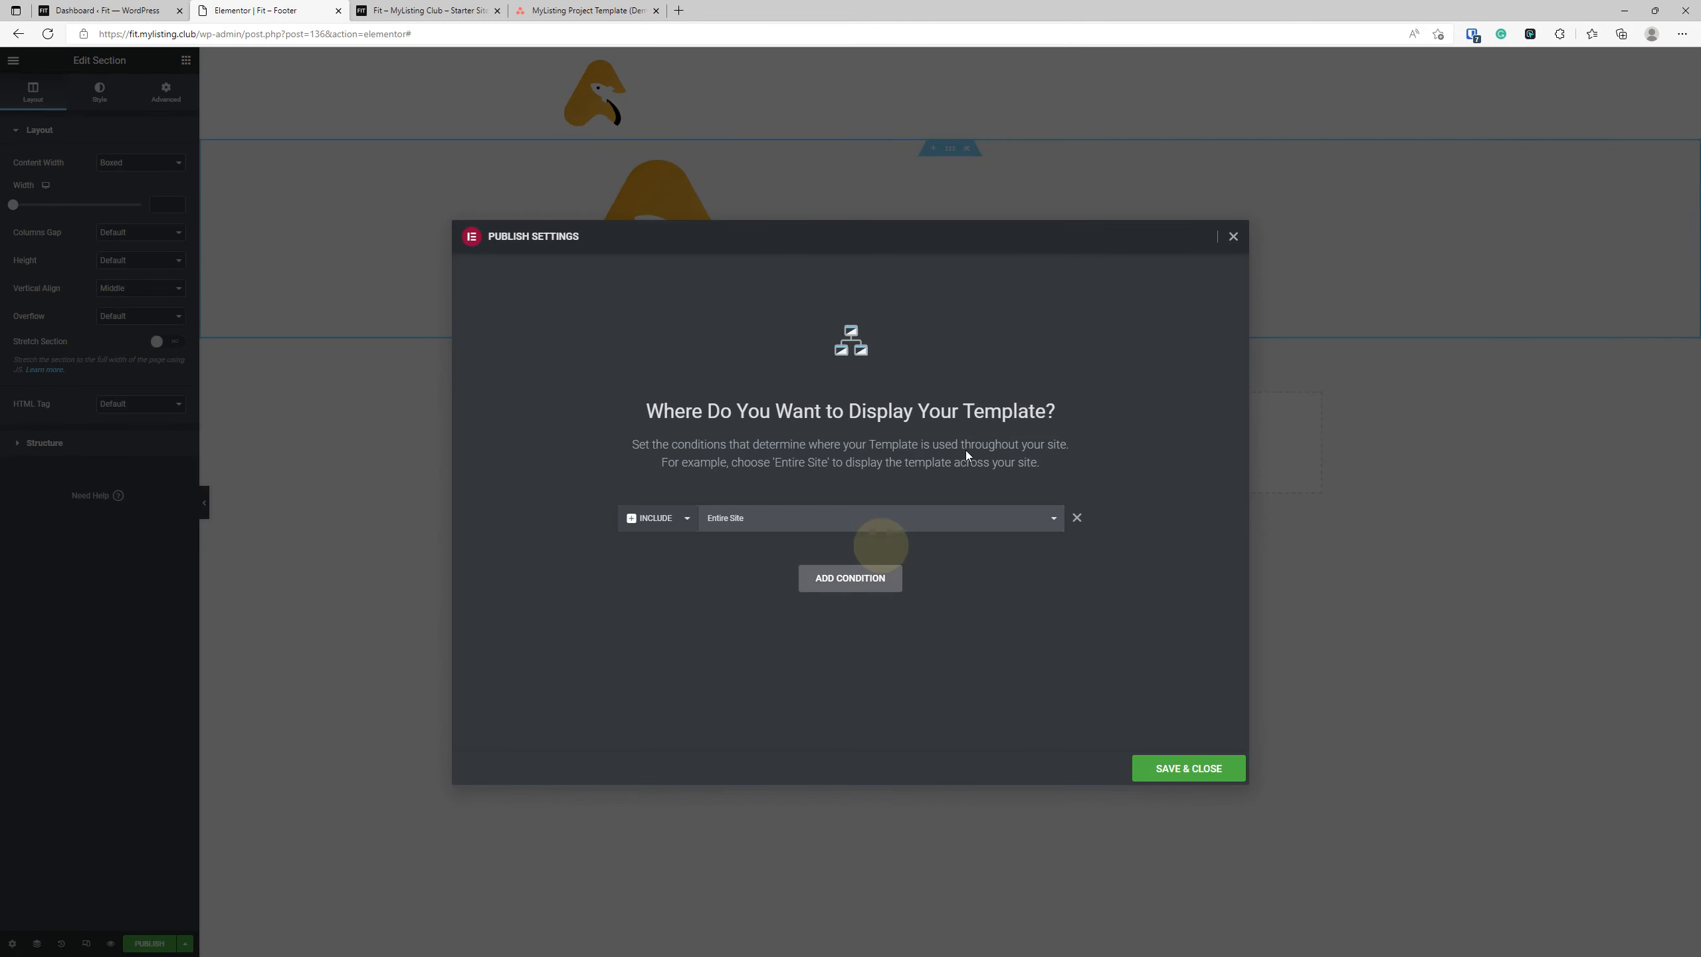
{"action": "left_click", "coordinate": [1189, 768]}
Reload the live Fit site's front page and examine the header and the new footer.
{"action": "left_click", "coordinate": [429, 11]}
{"action": "key", "text": "F5"}
{"action": "scroll", "coordinate": [573, 425], "scroll_direction": "down", "scroll_amount": 3}
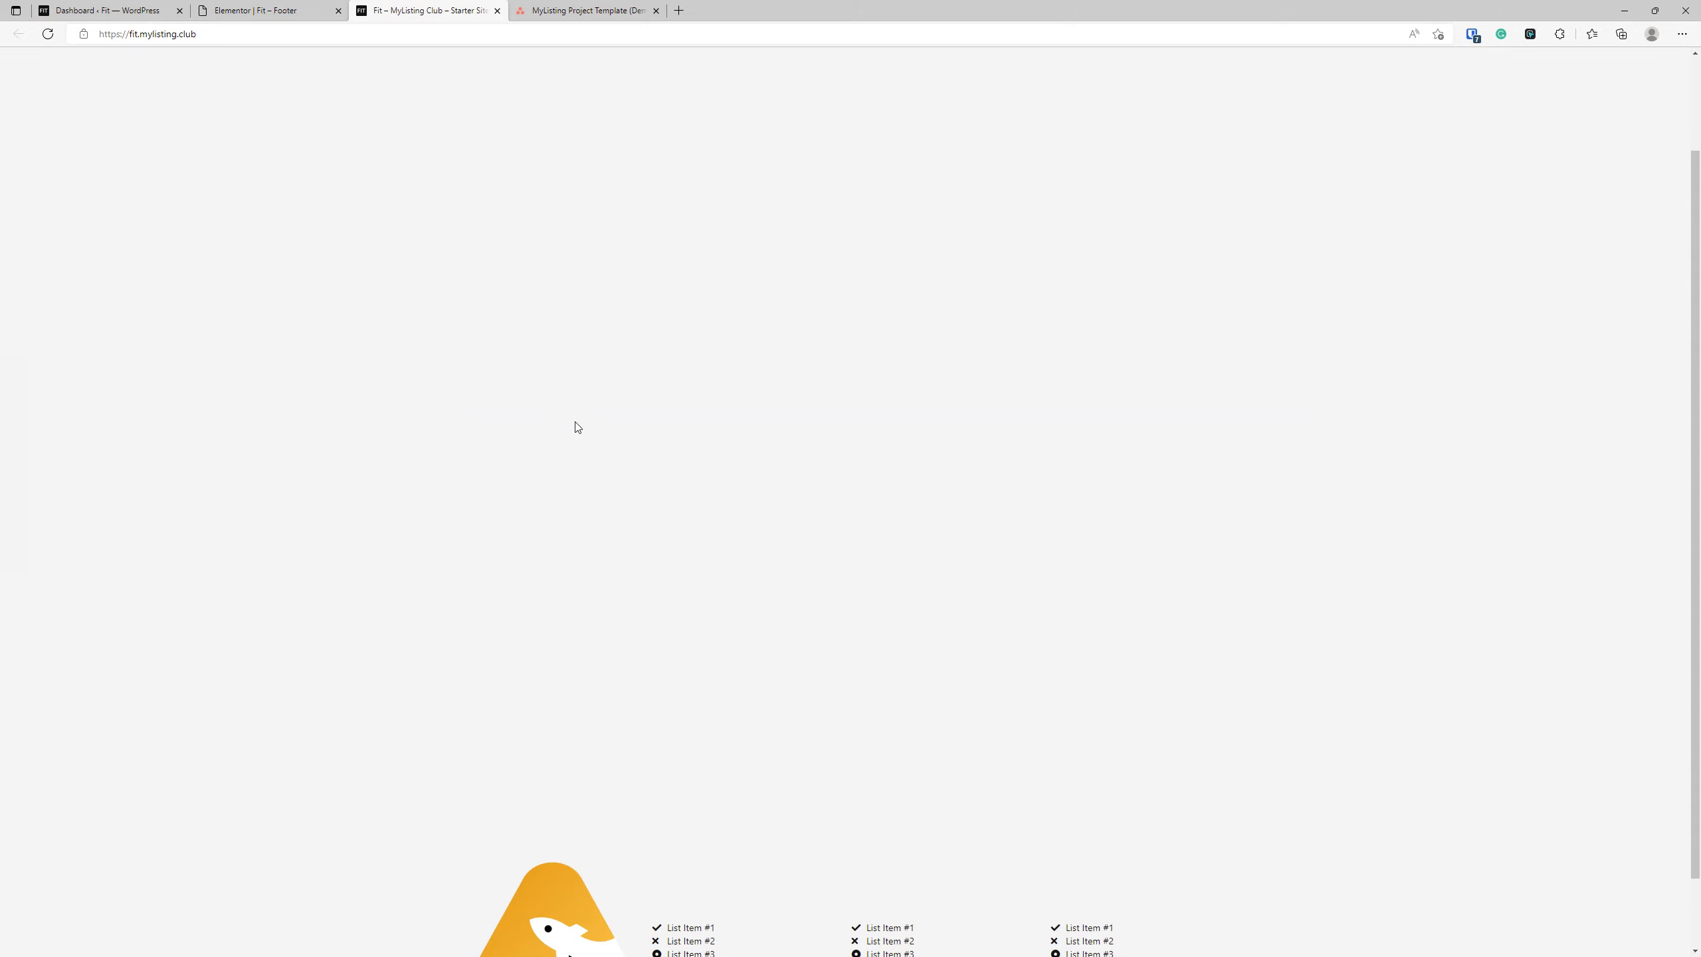
{"action": "scroll", "coordinate": [1072, 776], "scroll_direction": "up", "scroll_amount": 3}
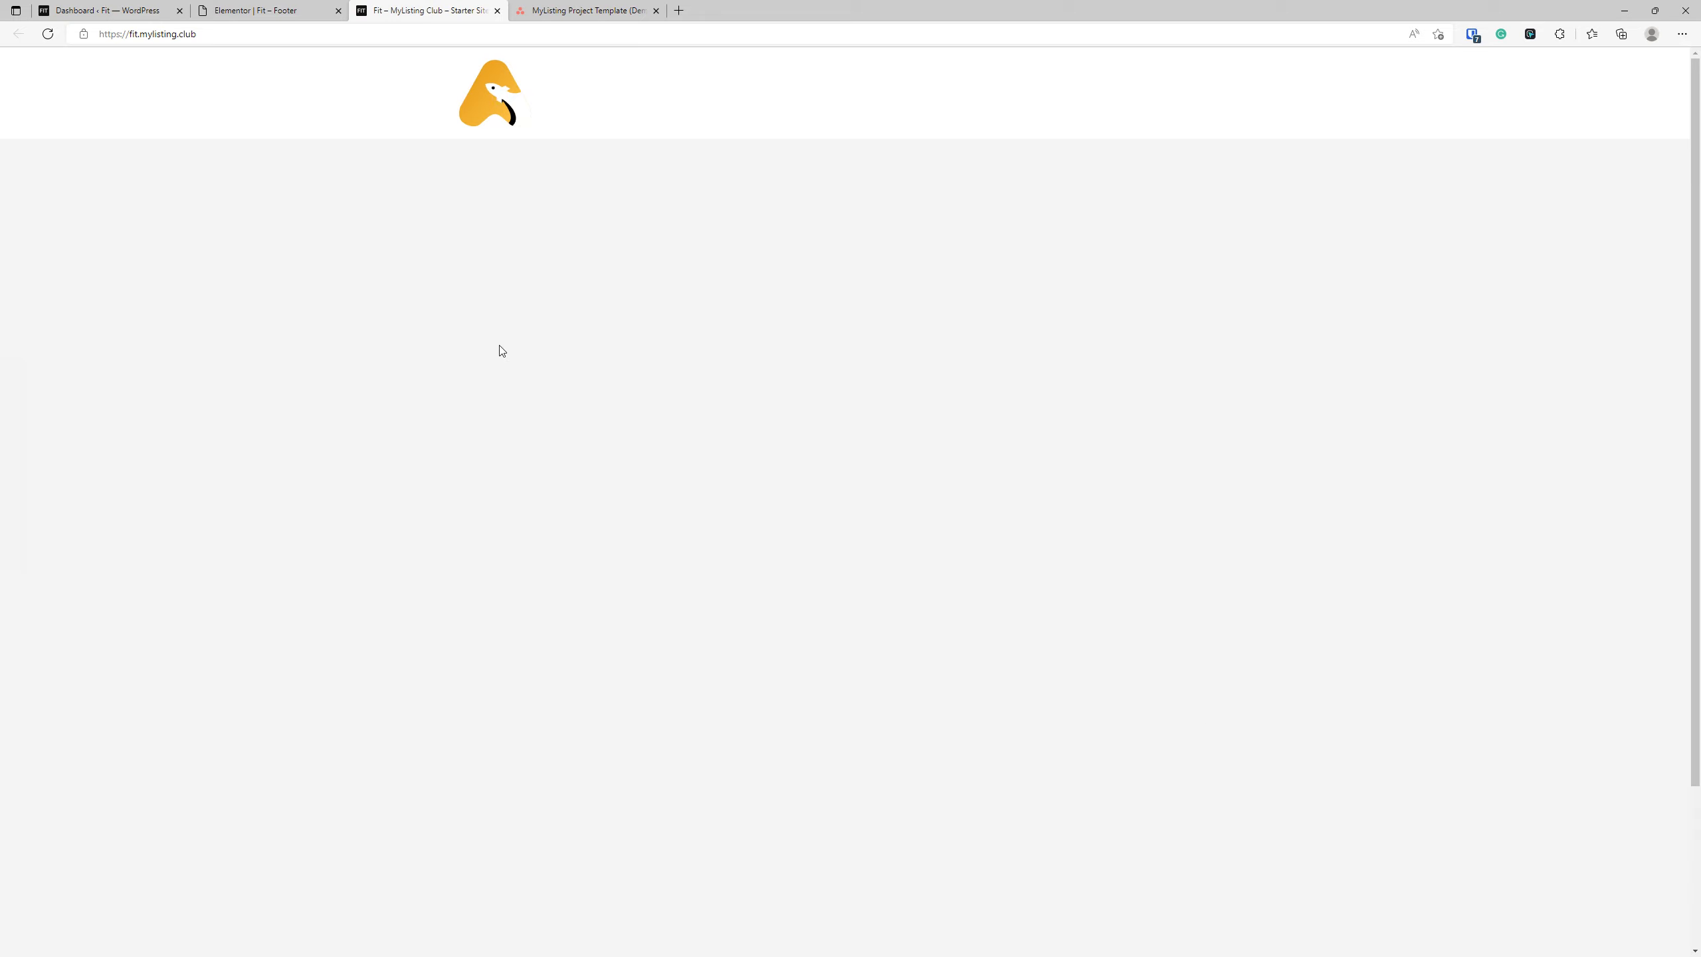
{"action": "scroll", "coordinate": [499, 366], "scroll_direction": "down", "scroll_amount": 3}
{"action": "scroll", "coordinate": [493, 376], "scroll_direction": "up", "scroll_amount": 3}
{"action": "scroll", "coordinate": [427, 429], "scroll_direction": "down", "scroll_amount": 3}
{"action": "scroll", "coordinate": [425, 442], "scroll_direction": "up", "scroll_amount": 3}
{"action": "scroll", "coordinate": [429, 347], "scroll_direction": "down", "scroll_amount": 3}
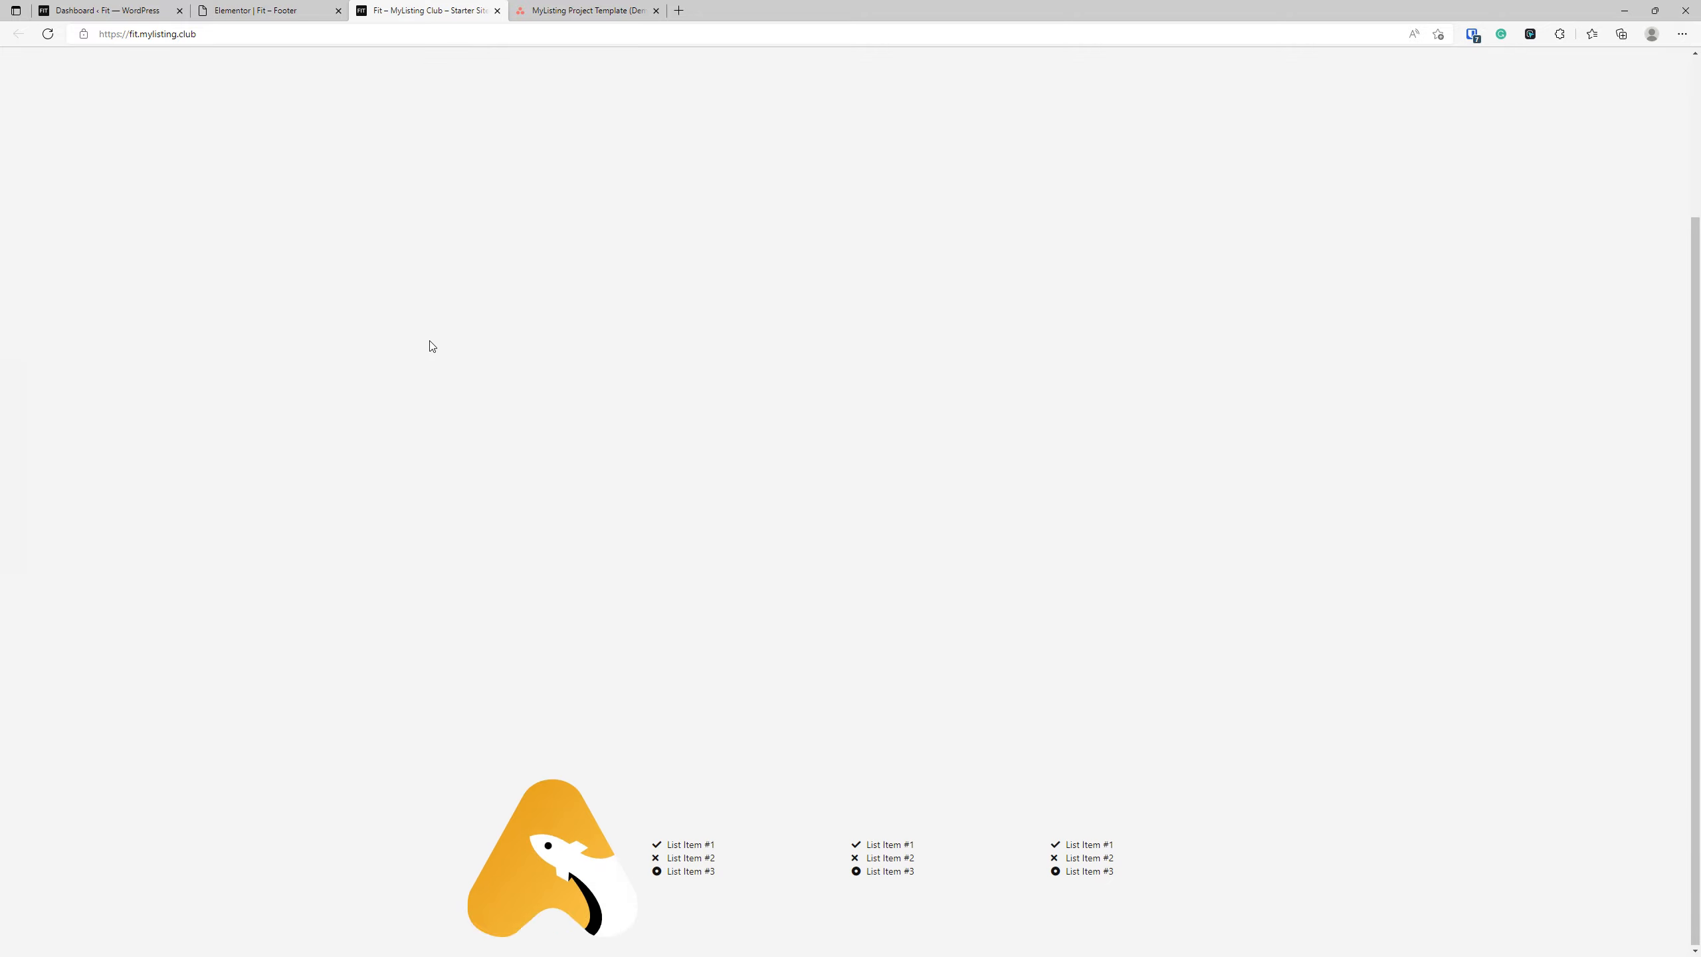